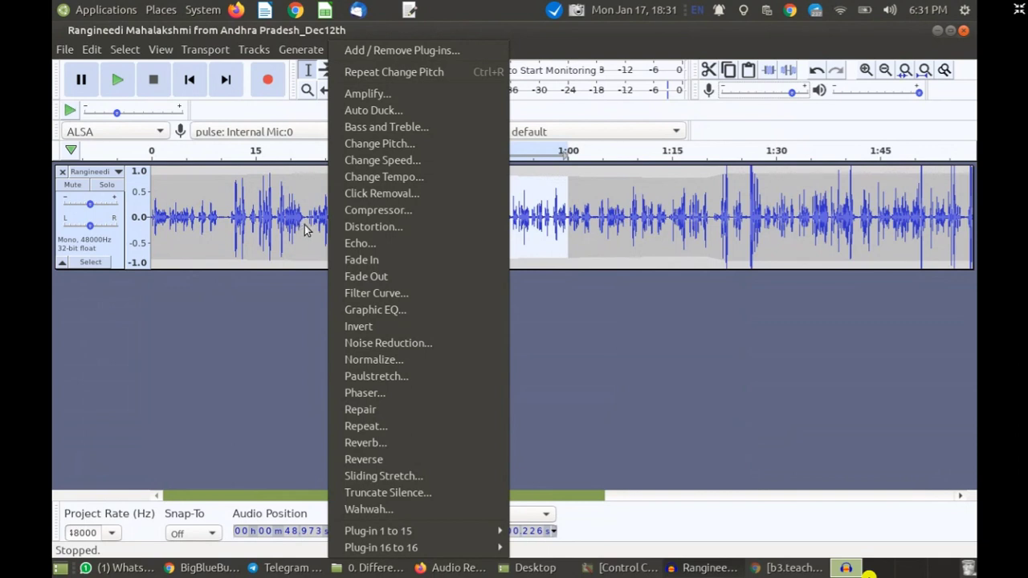
- Play the track from about 11 seconds and again from its start to find where the opening passage ends
left_click(224, 237)
left_click(227, 229)
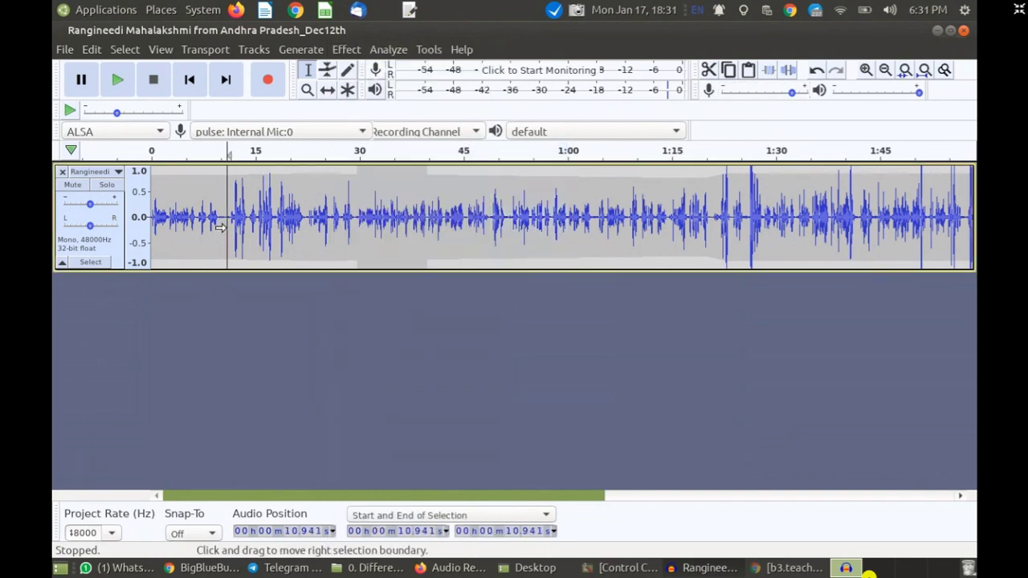
key("space")
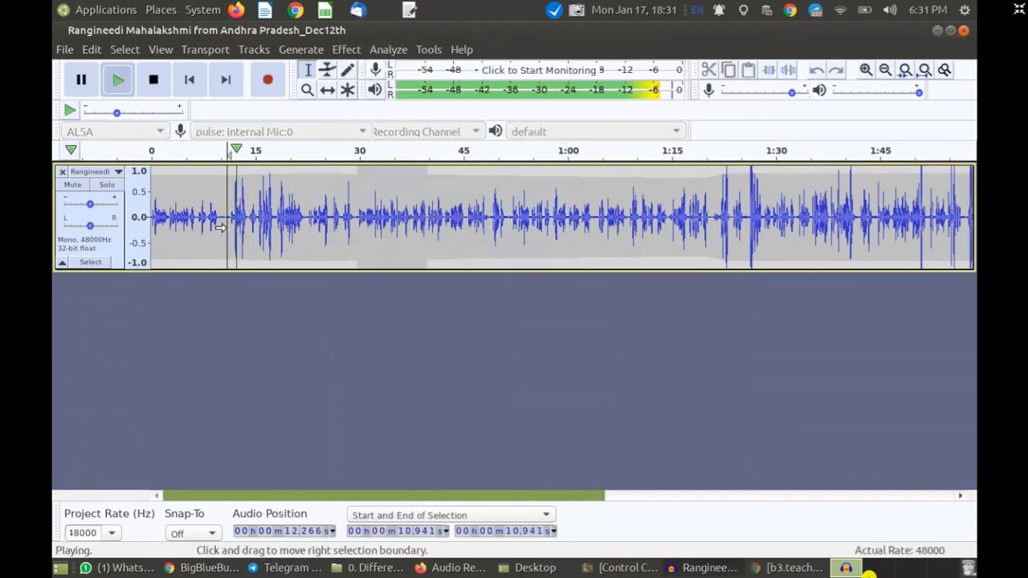
key("space")
left_click(153, 217)
key("space")
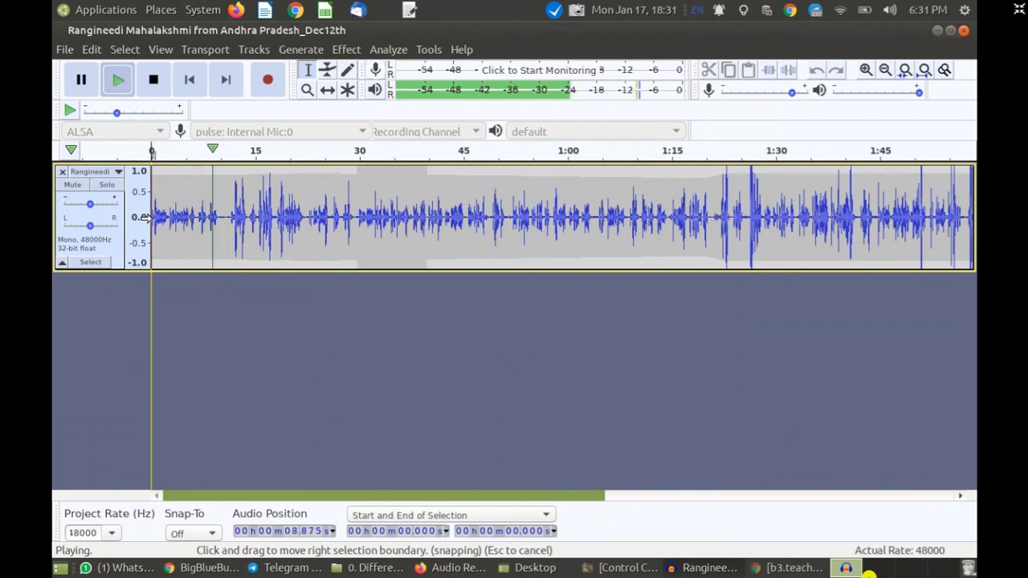
key("space")
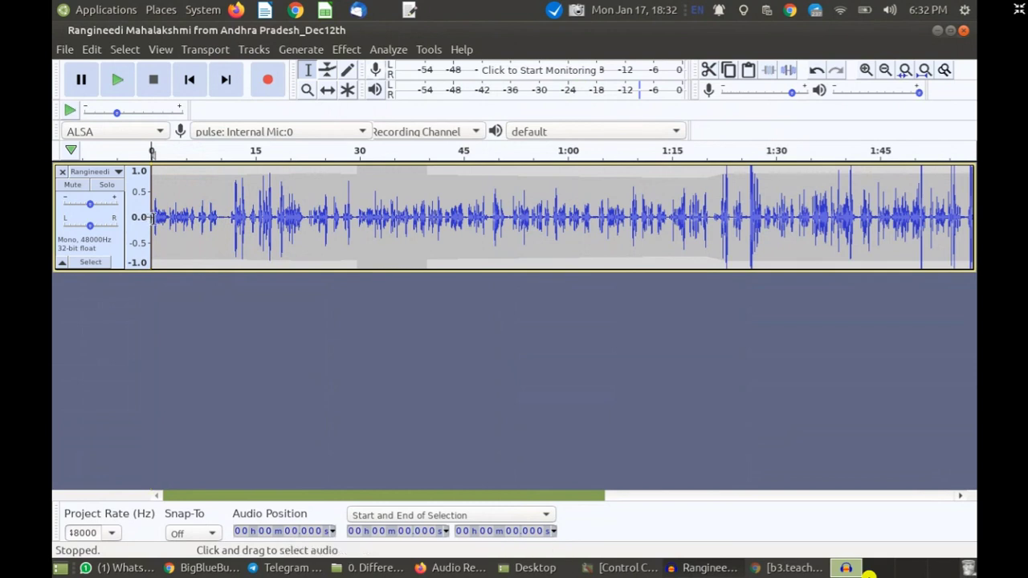
- Select the opening passage of the track from 0 to about 10.2 seconds
left_click_drag(153, 218, 224, 227)
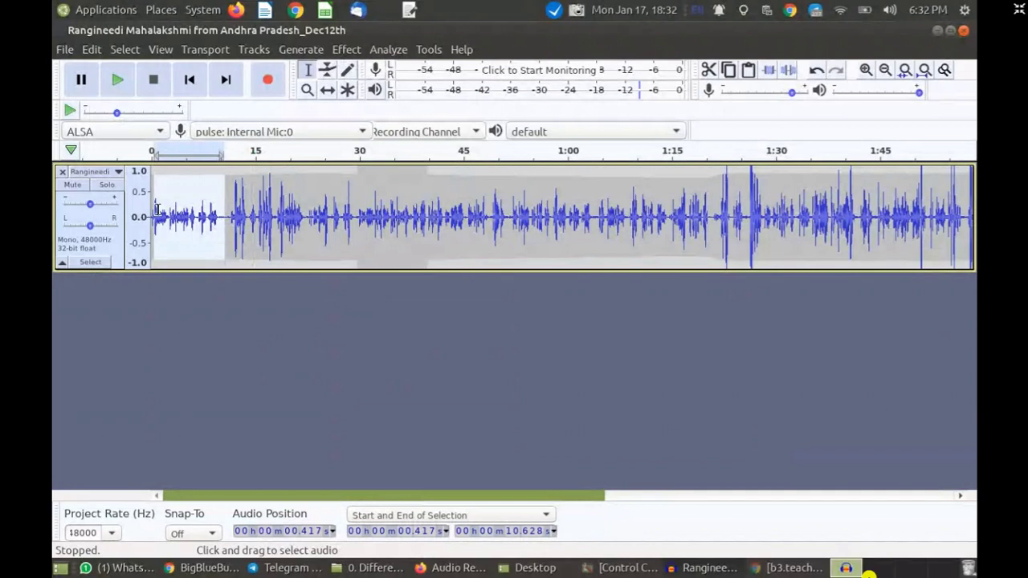
double_click(221, 217)
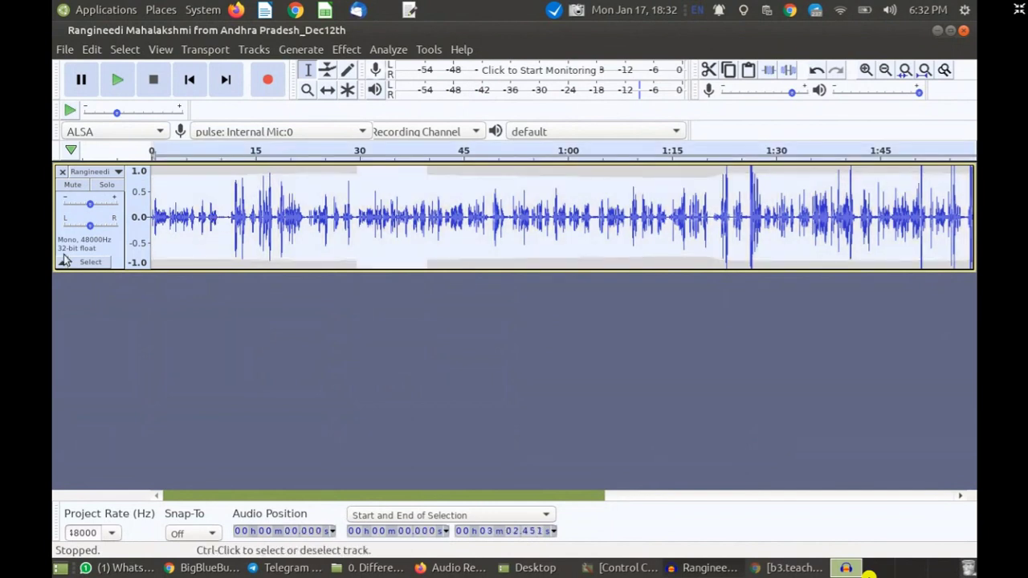
left_click_drag(220, 217, 151, 213)
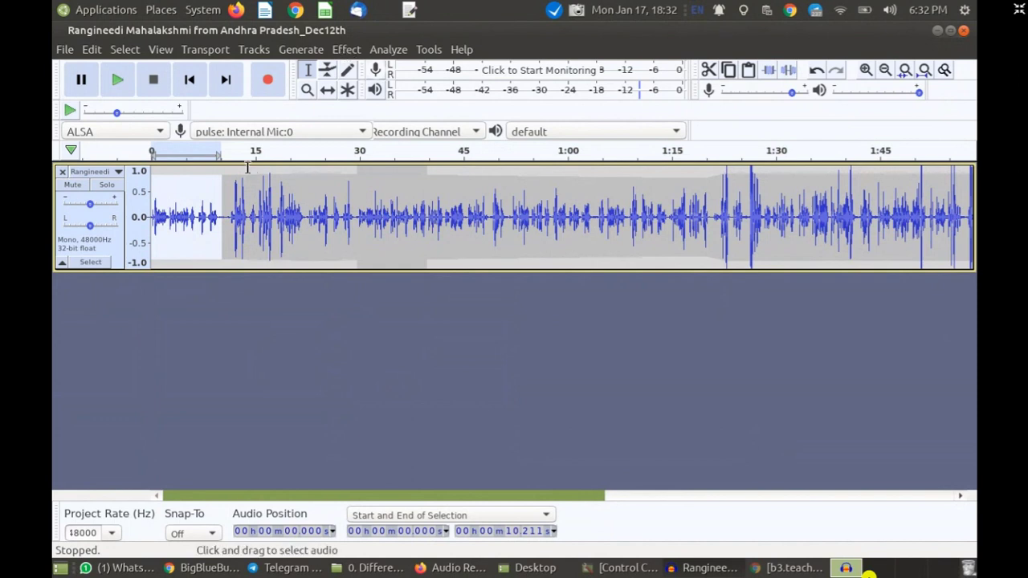
- Start the Echo effect on the selection with a 1 second delay time and a 0.3 decay factor, and preview it
left_click(346, 49)
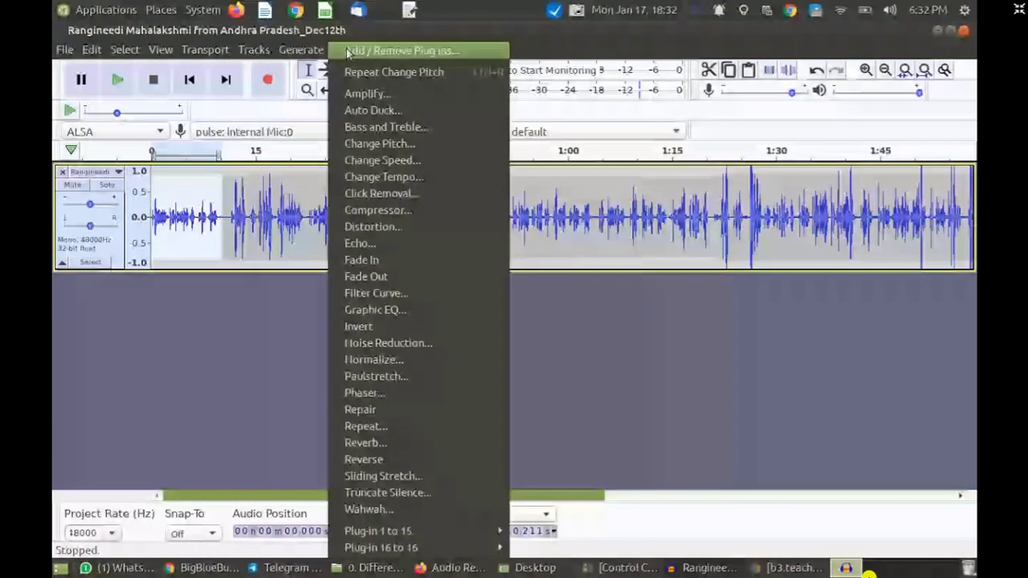
left_click(374, 242)
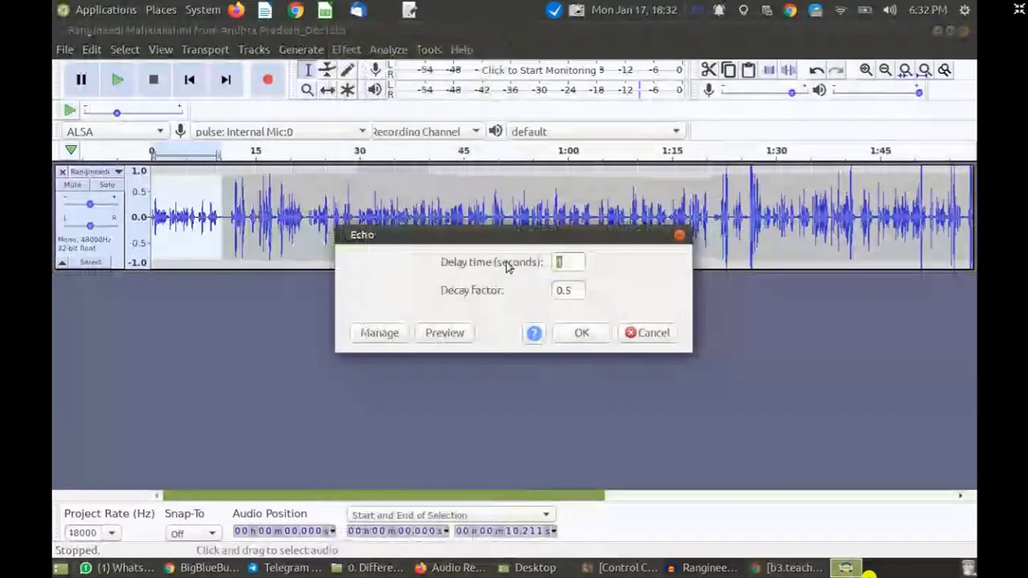
type("1")
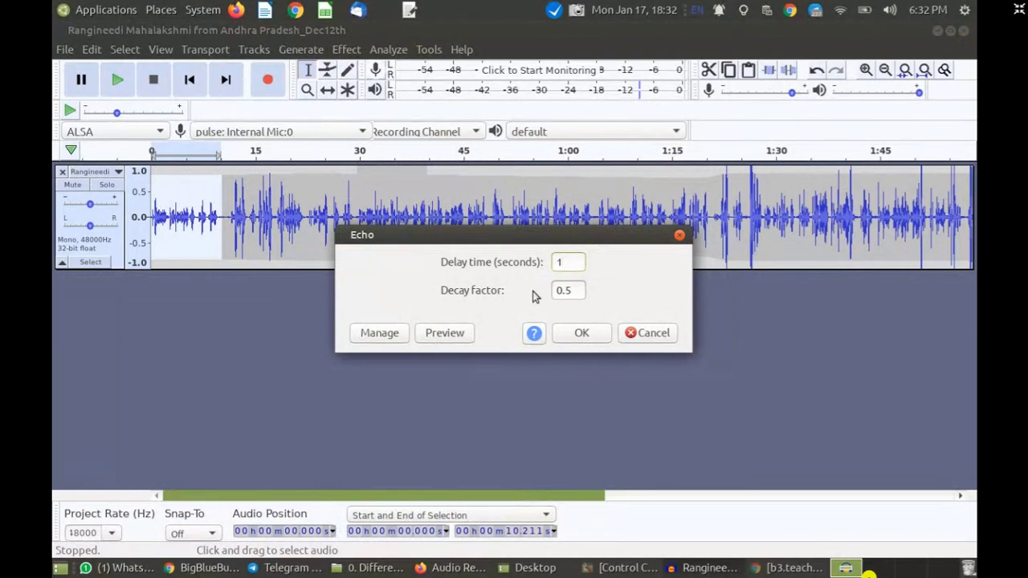
left_click(571, 292)
key("BackSpace")
type("3")
left_click(447, 333)
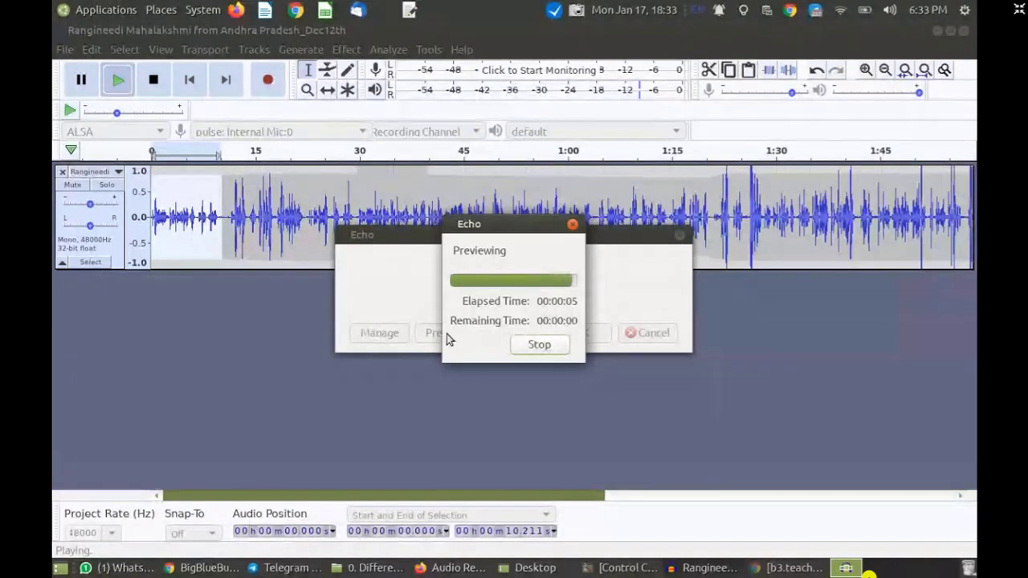
- Set the Echo delay time to 0.4 seconds and the decay factor to 0.7, previewing the sound
key("BackSpace")
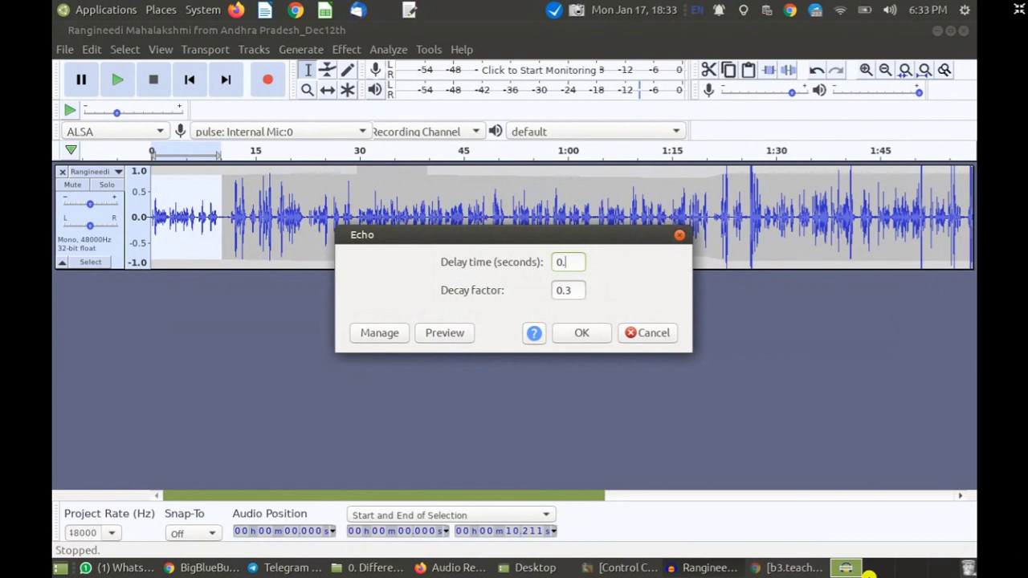
type("4")
left_click(447, 333)
left_click(446, 334)
key("BackSpace")
left_click(441, 335)
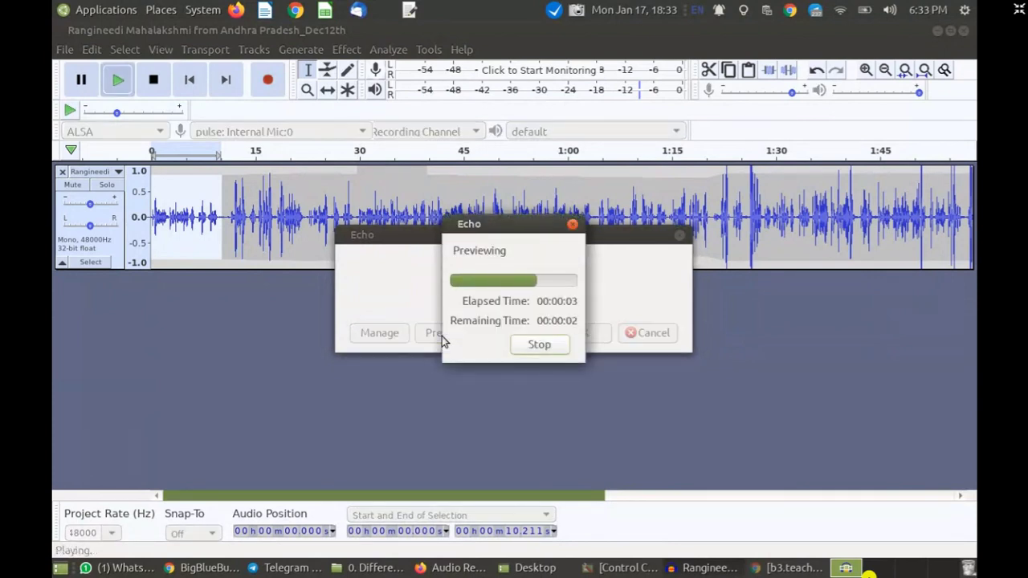
left_click(520, 350)
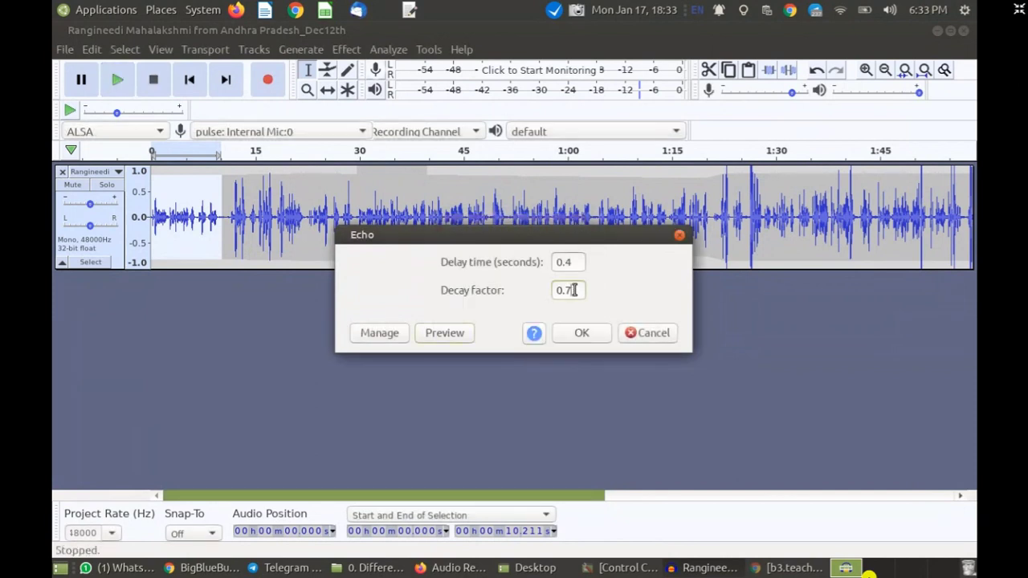
- Try an Echo decay factor of 0.1 and preview it
left_click(574, 290)
key("BackSpace")
type("2")
key("BackSpace")
type("1")
left_click(440, 334)
- Set the Echo decay factor to 0.3, apply the effect to the opening passage and play it back
left_click(575, 291)
key("BackSpace")
type("3")
left_click_drag(571, 264, 551, 267)
left_click(572, 336)
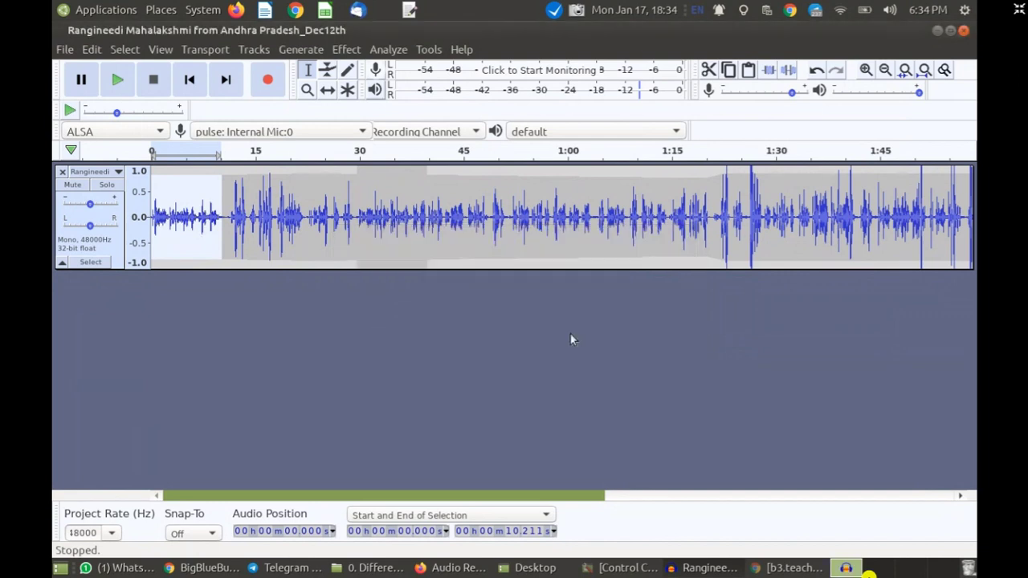
left_click(119, 80)
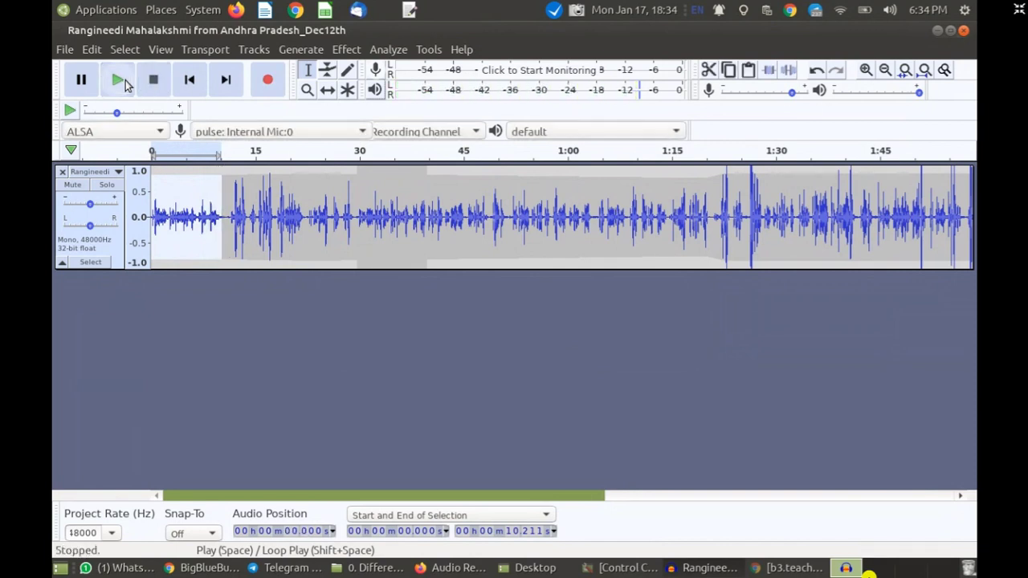
left_click(156, 202)
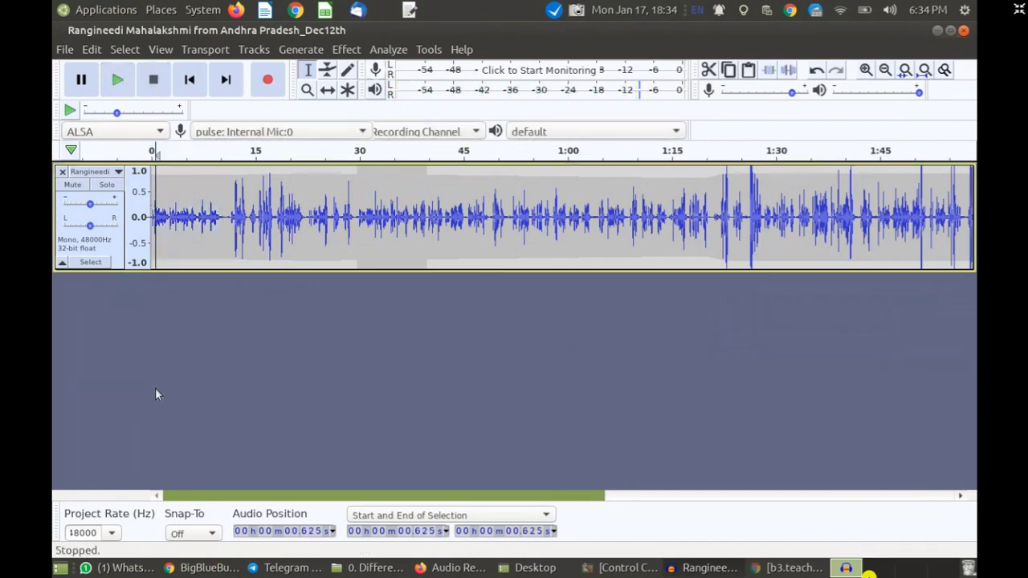
- Switch to the BigBlueButton webinar to check the public chat, and return to Audacity
mouse_move(458, 568)
mouse_move(195, 572)
left_click(196, 514)
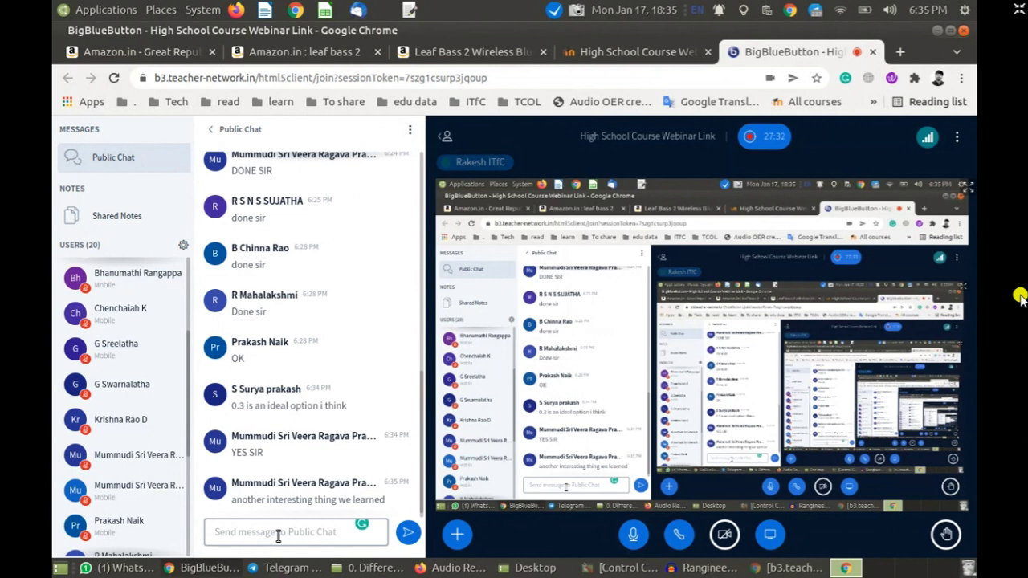
key("alt+Tab")
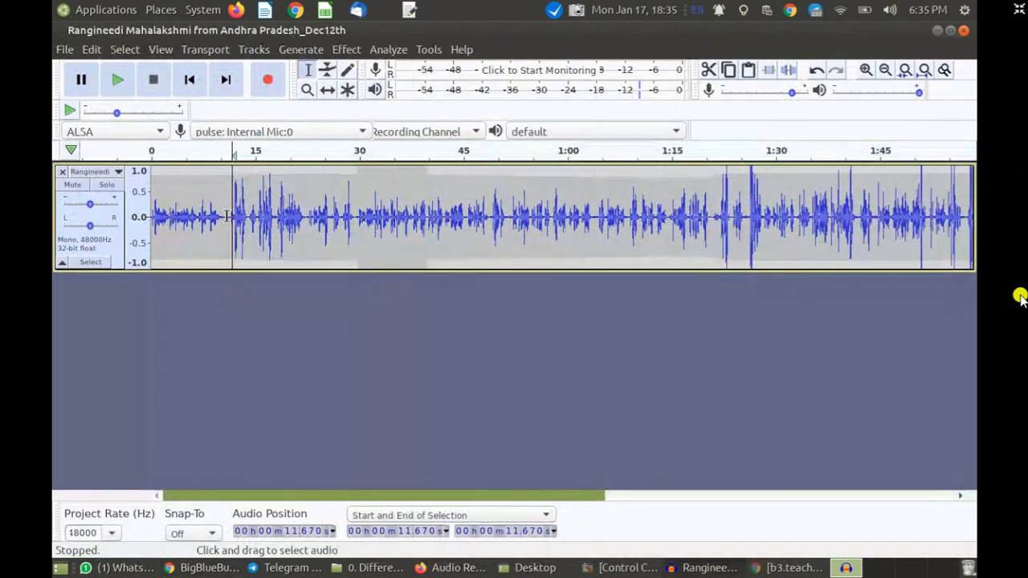
- Select the entire audio track and look over the list of available effects
double_click(231, 213)
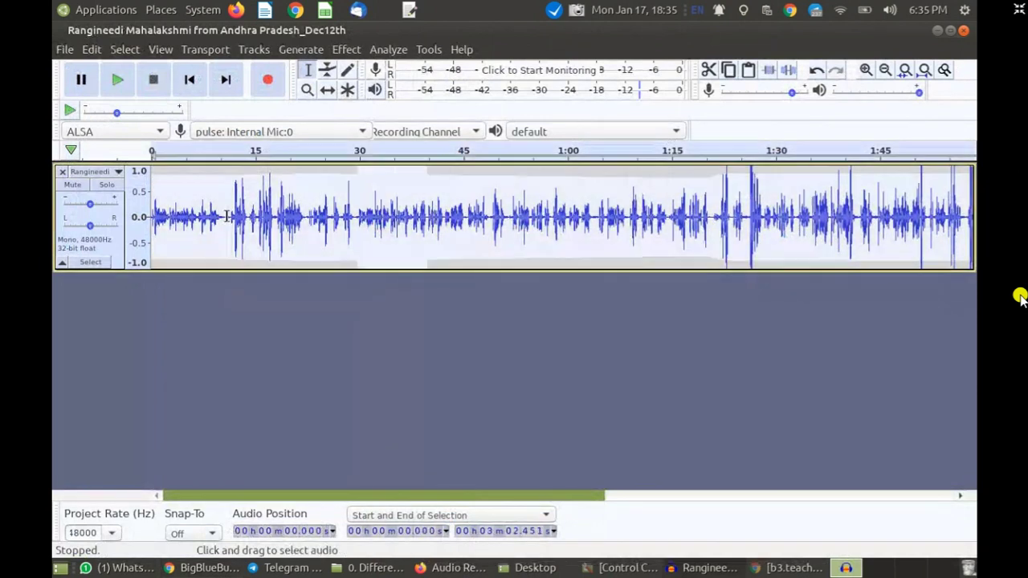
left_click(348, 49)
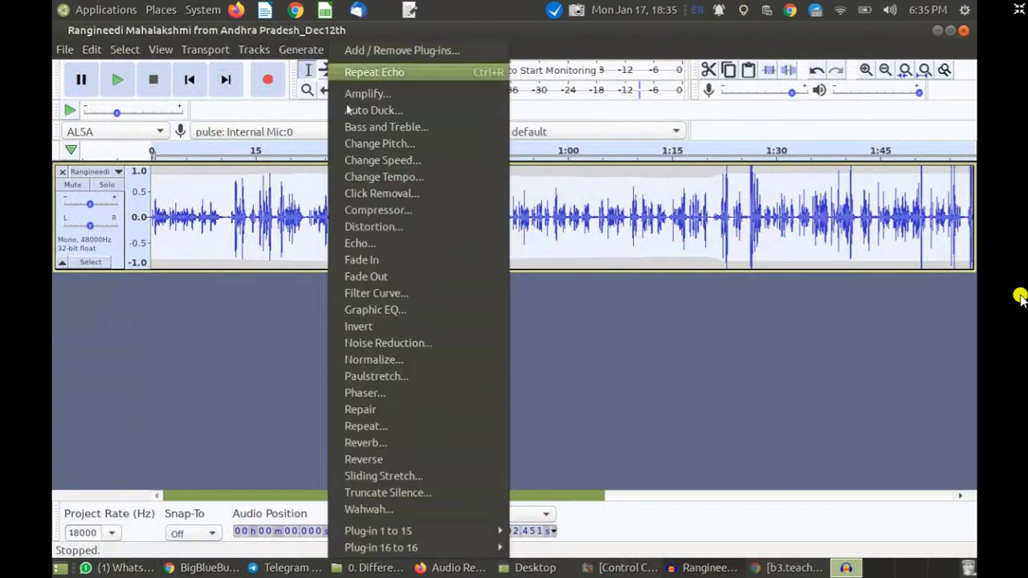
left_click(293, 319)
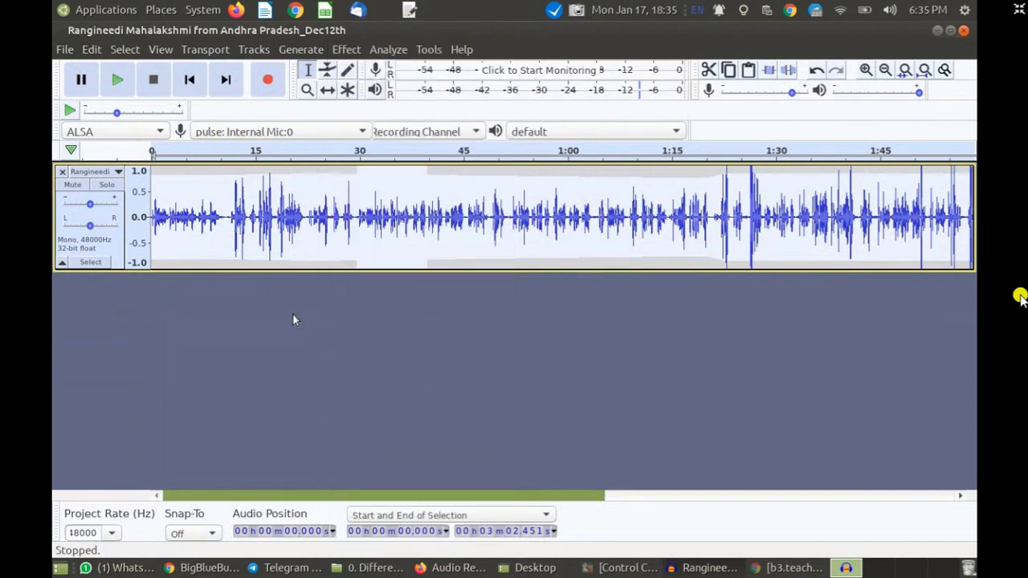
- Check the participants' messages in the BigBlueButton public chat, with a brief switch to WhatsApp
key("alt+Tab")
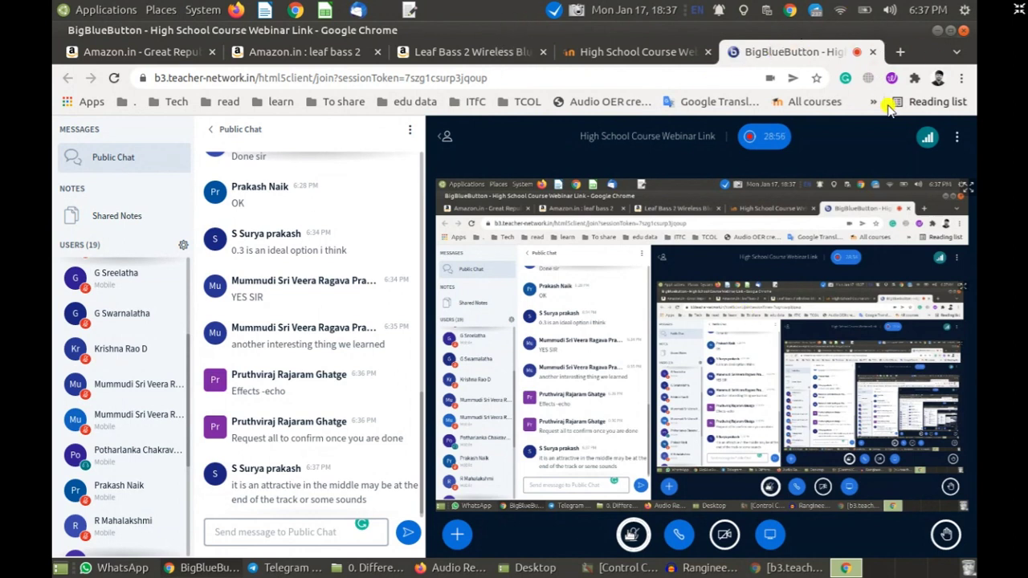
key("alt+Tab")
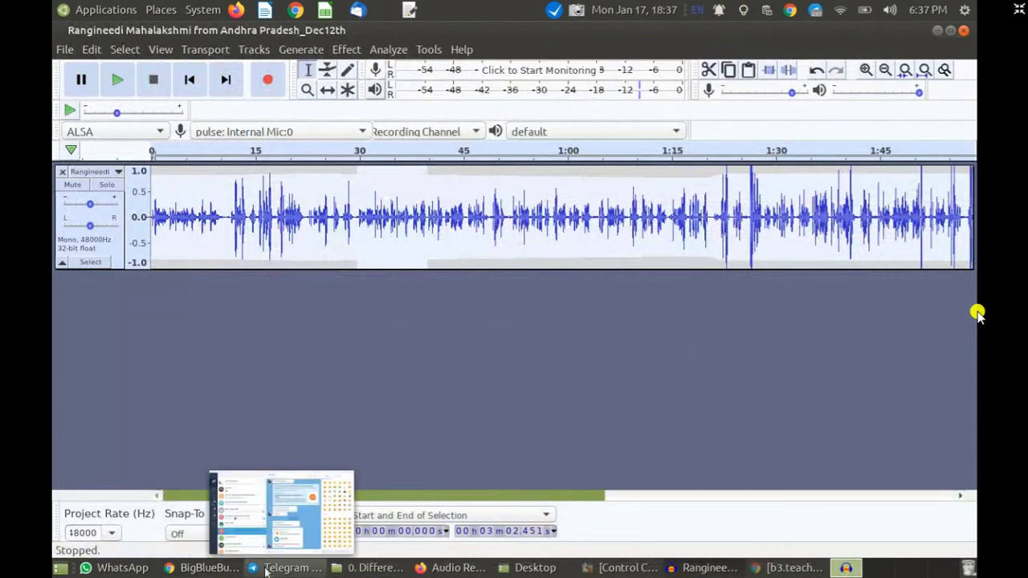
left_click(211, 571)
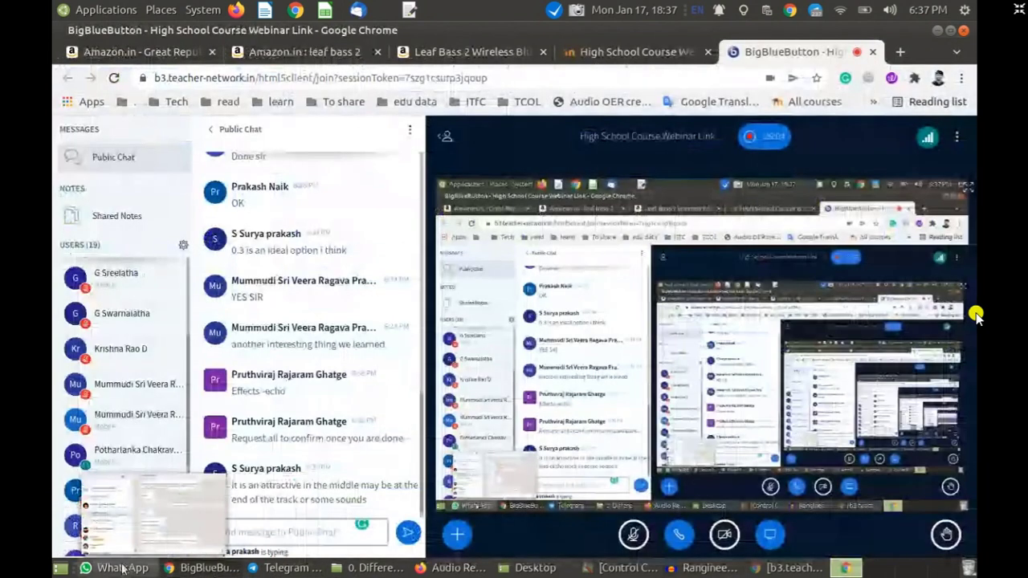
left_click(122, 569)
left_click(197, 570)
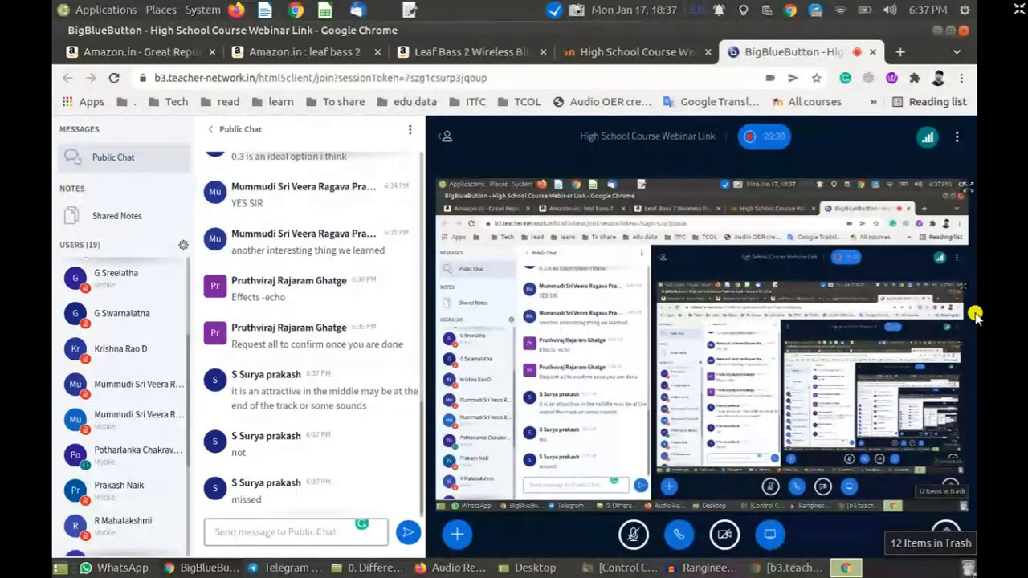
- Send the message "no pro, we got your point" to the webinar's public chat
left_click(286, 532)
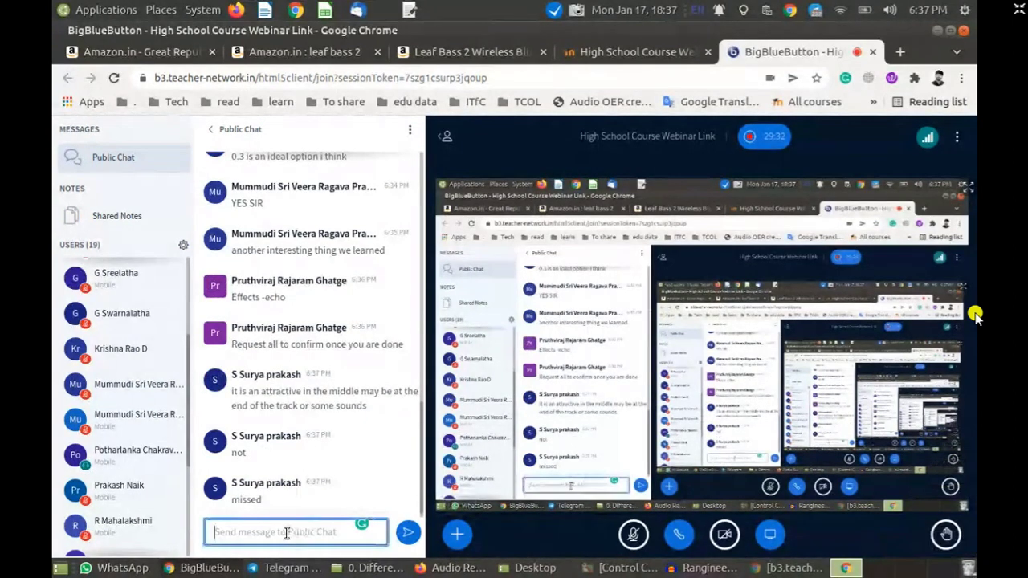
type("no pro")
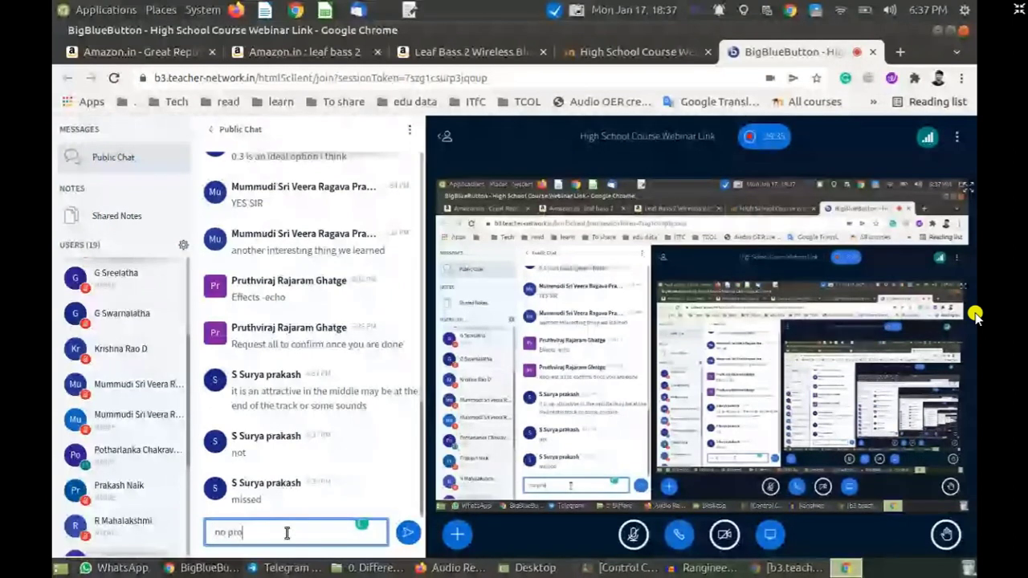
type(", we got")
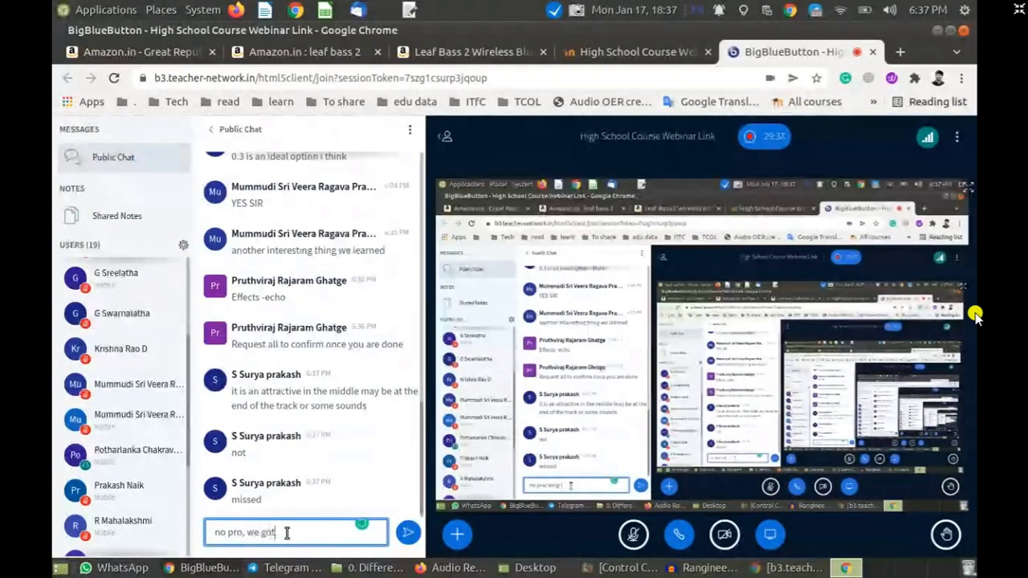
type(" your point")
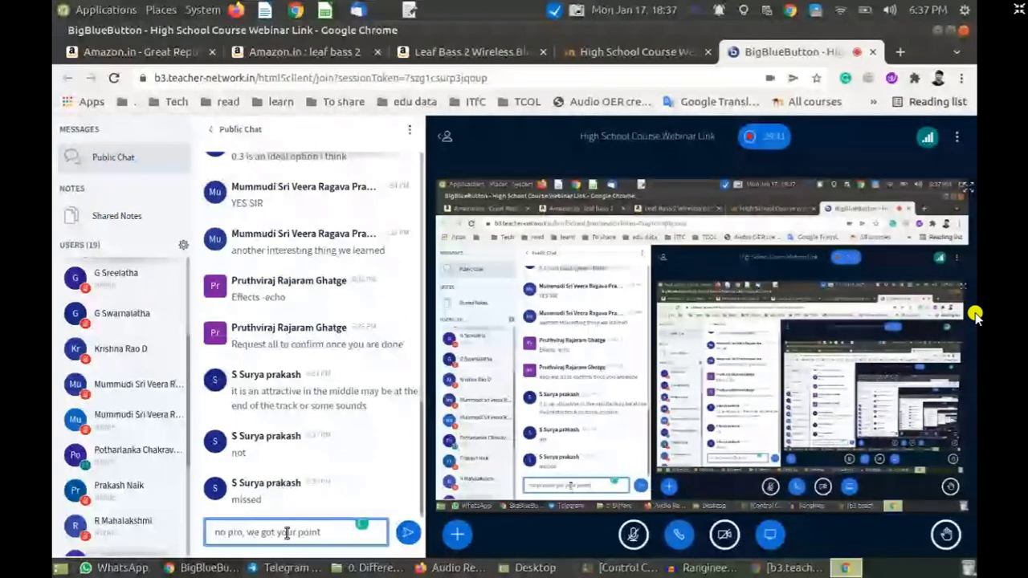
key("Return")
- Close the WhatsApp window and stay in the BigBlueButton webinar
key("alt+Tab")
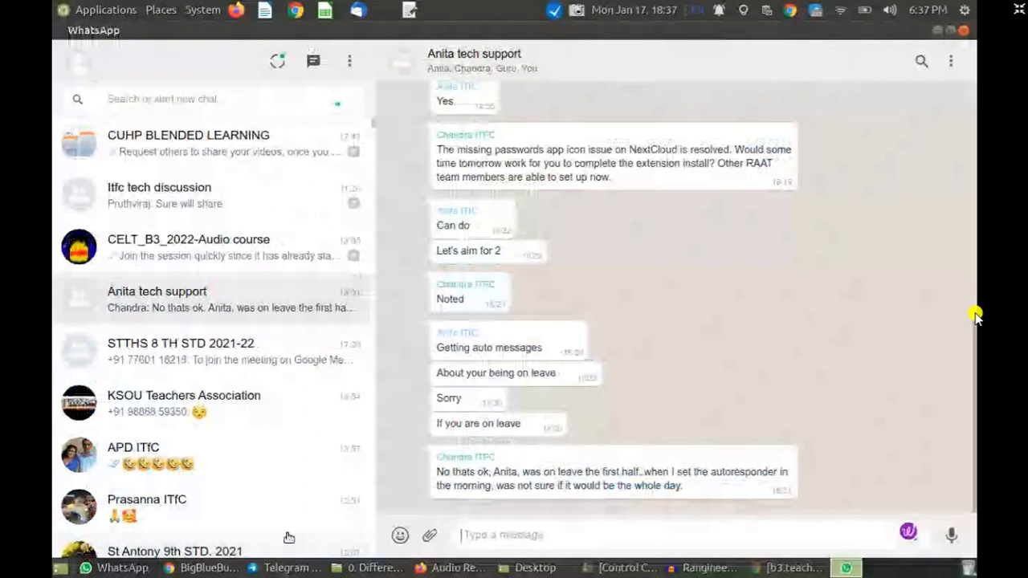
key("alt+Tab")
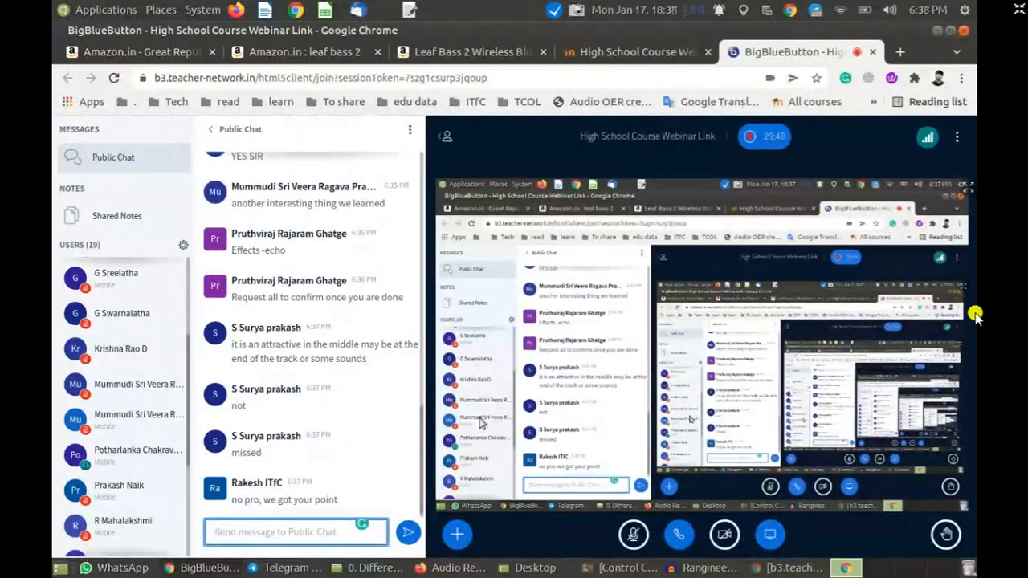
right_click(110, 568)
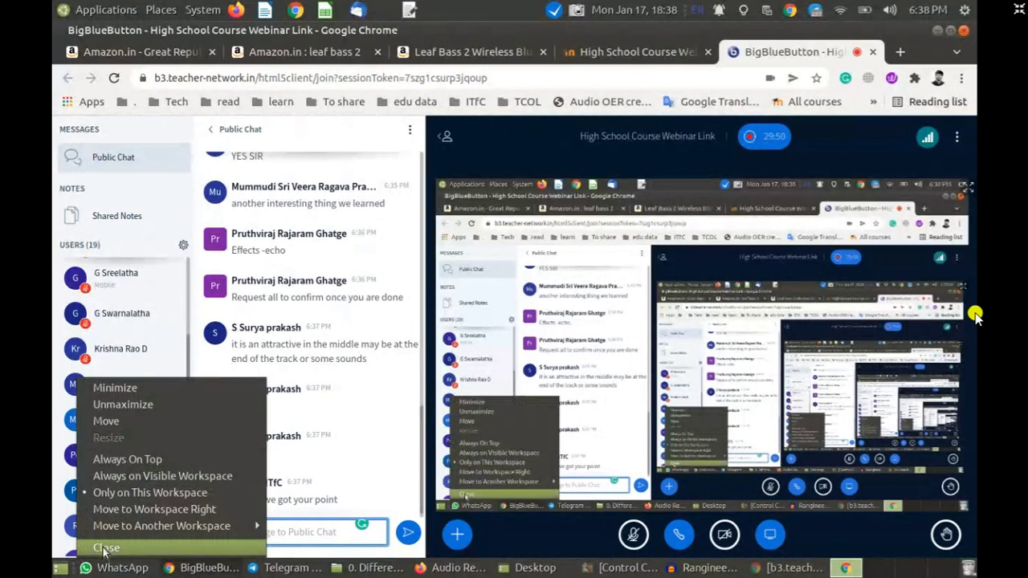
left_click(96, 551)
- Unmute the microphone in the webinar
mouse_move(502, 572)
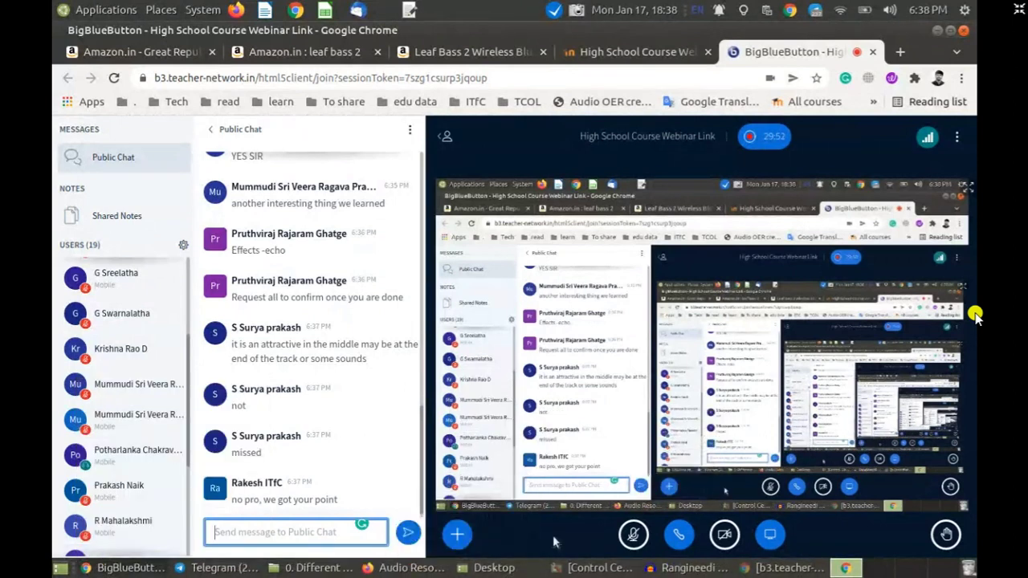
left_click(237, 533)
left_click(634, 536)
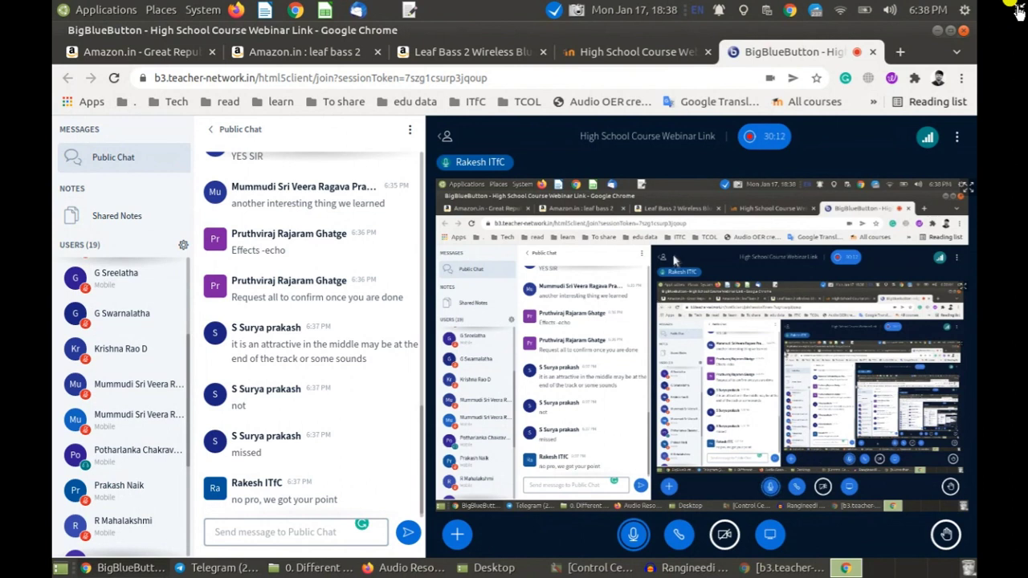
- Leave the full-screen view of the shared screen, unmute the microphone to speak, and mute it again
left_click(1017, 9)
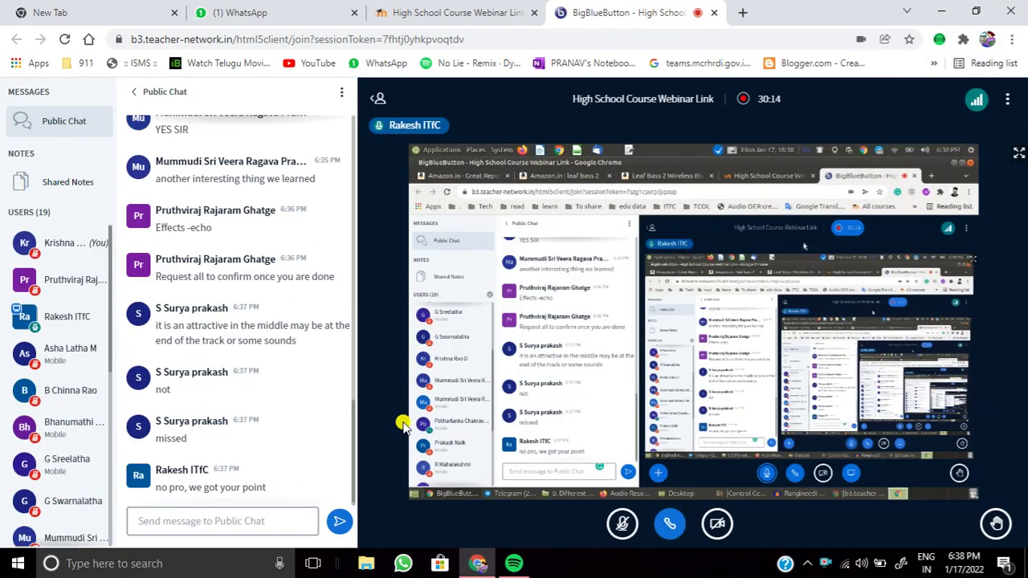
left_click(621, 526)
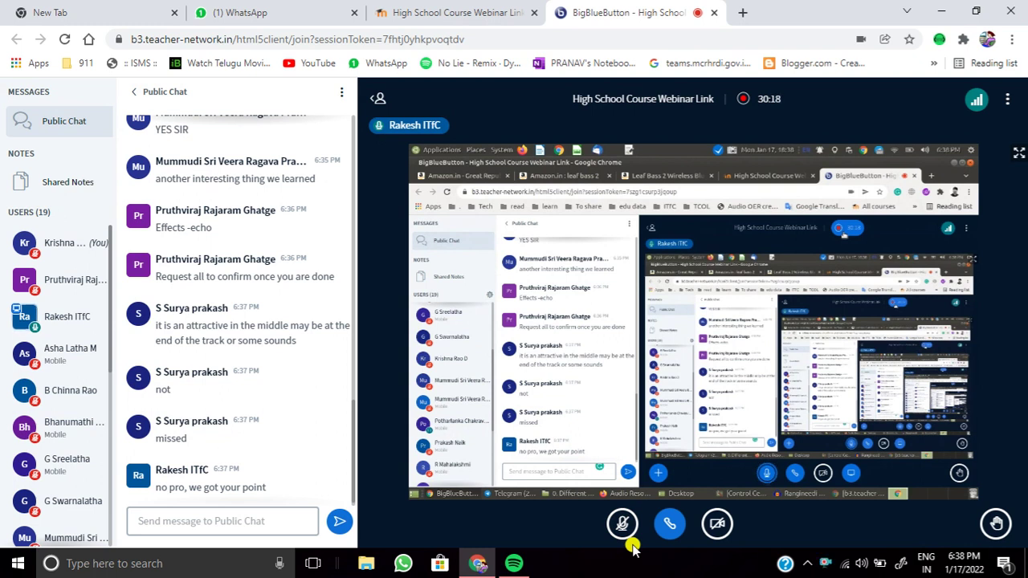
left_click(623, 524)
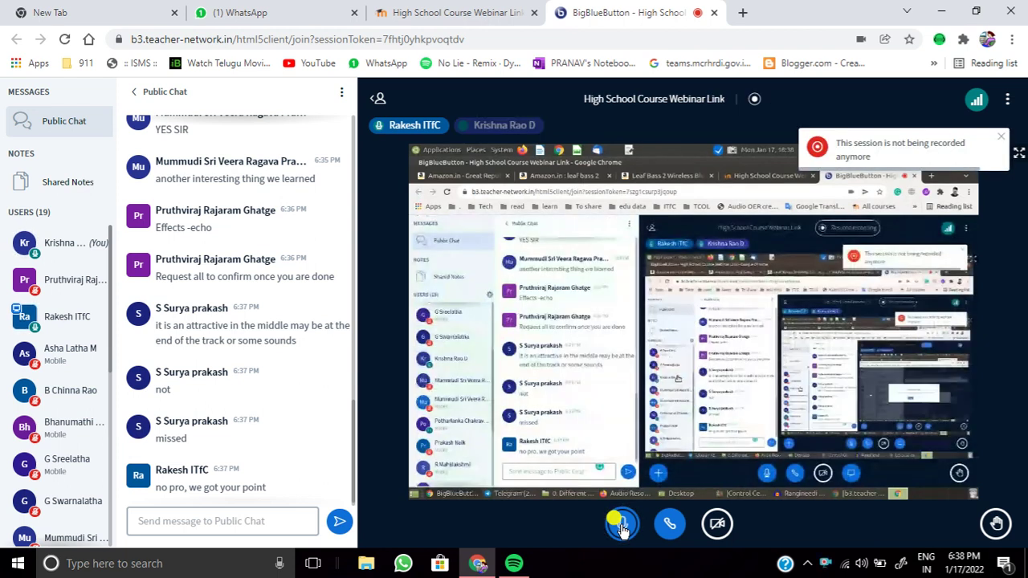
left_click(621, 526)
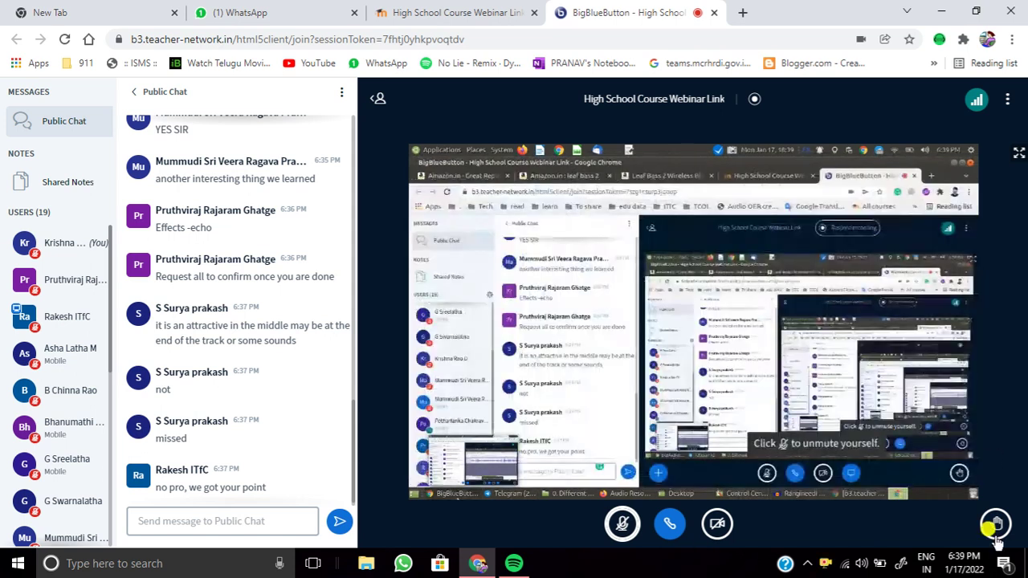
right_click(810, 568)
left_click(654, 387)
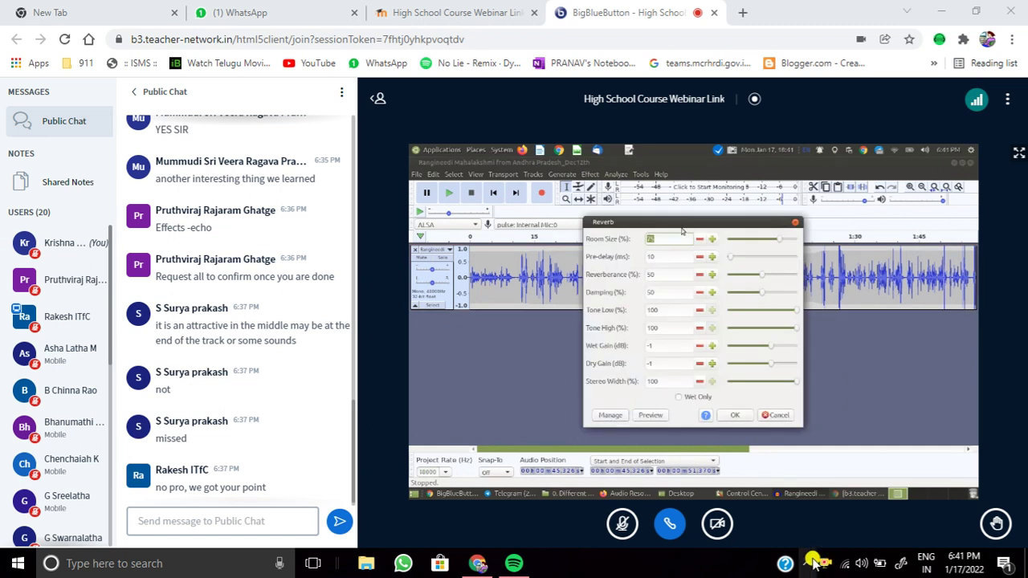
- Unmute the microphone to speak, mute it again, and show the presenter's shared screen full screen
left_click(620, 526)
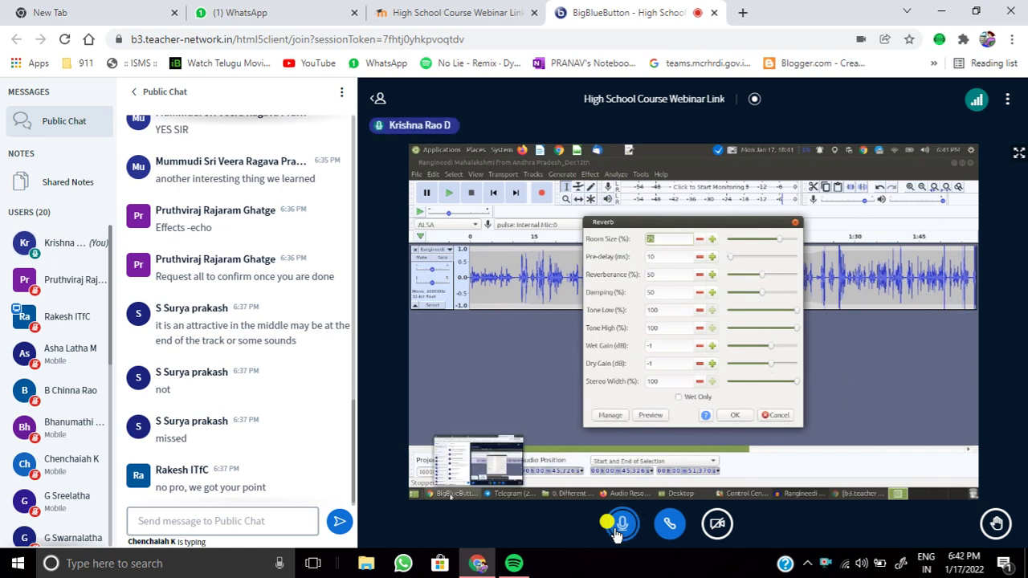
left_click(621, 530)
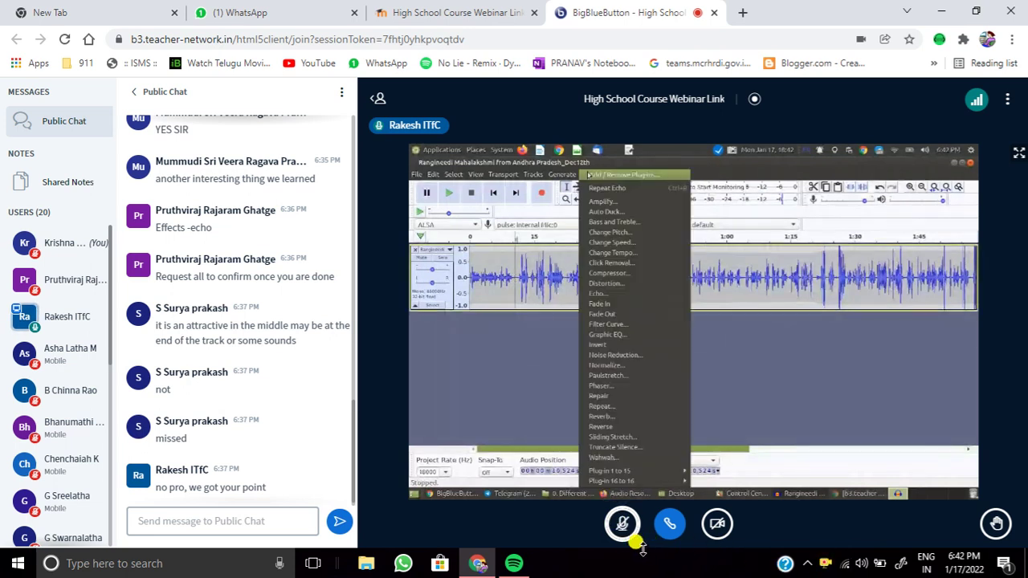
left_click(1018, 152)
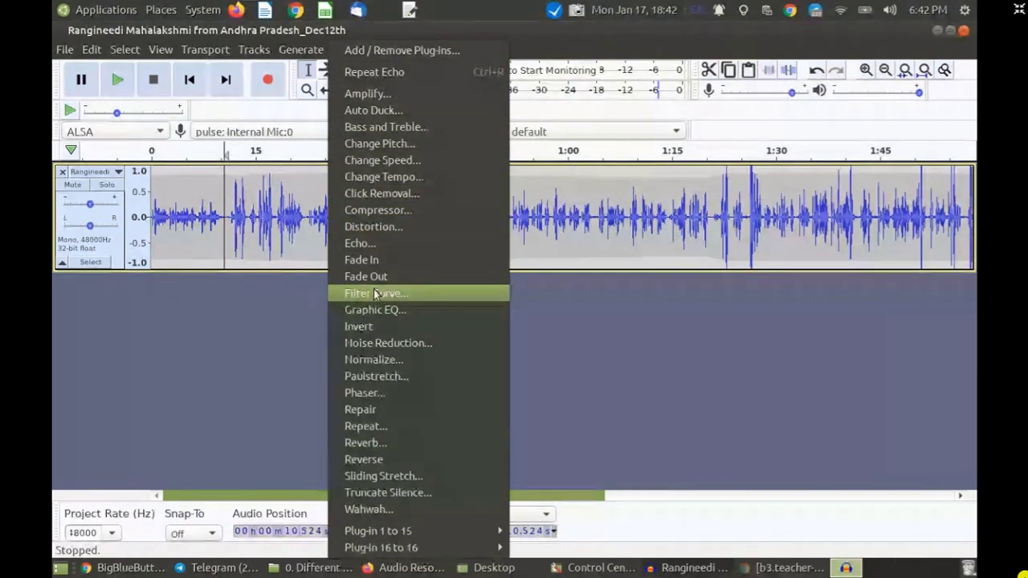
- Try to open the Reverb effect with no audio selected, and dismiss the notice
left_click(400, 445)
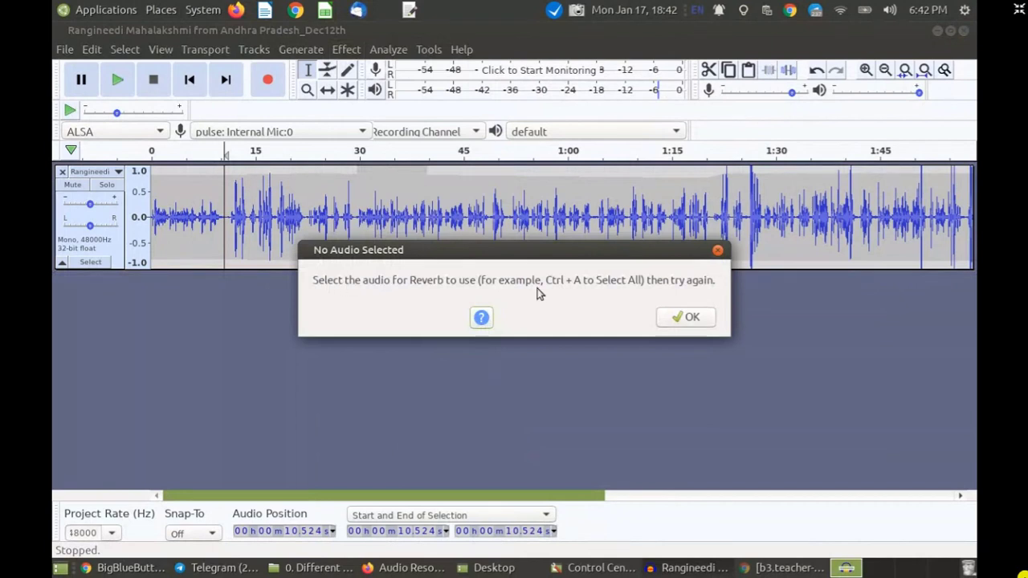
left_click(681, 318)
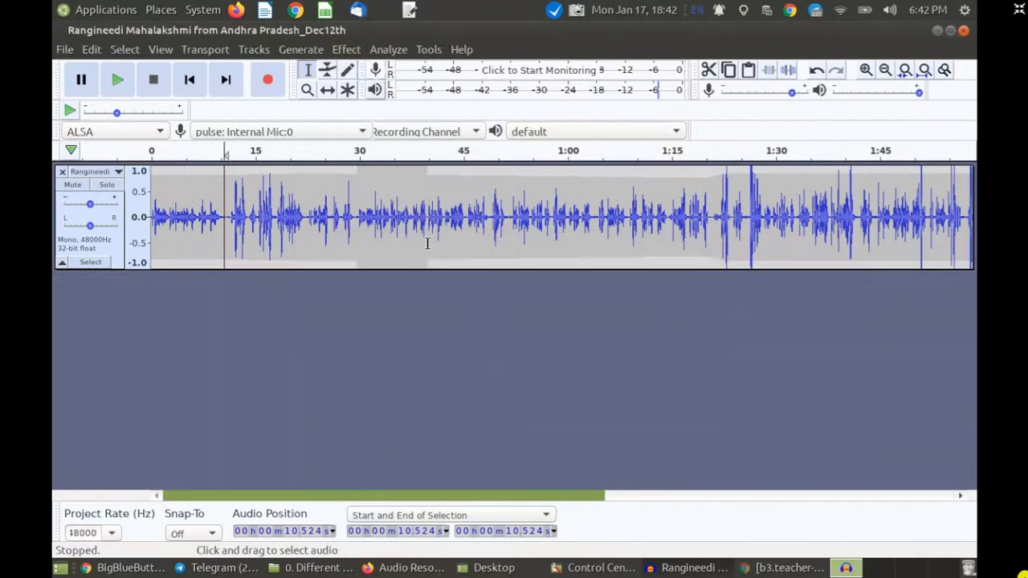
- Play a short passage of the recording starting at about 48 seconds, and stop playback
left_click(486, 225)
key("space")
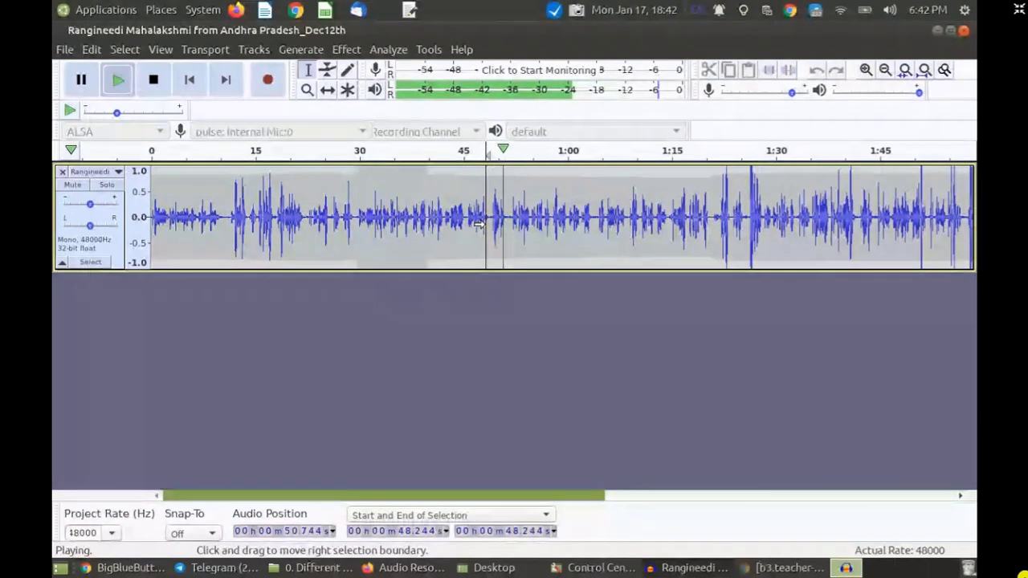
key("space")
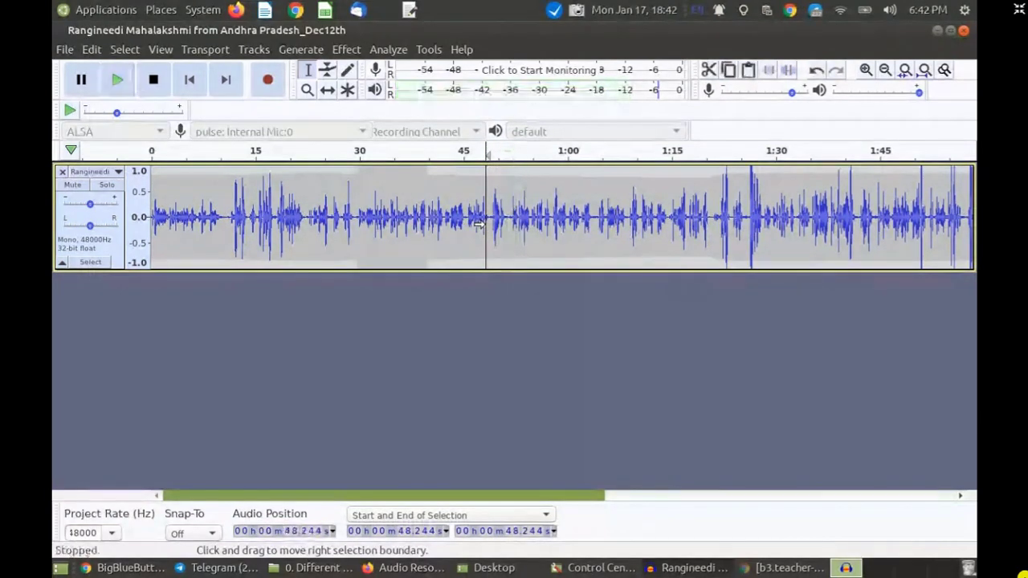
- Select the passage from about 45.3 to 51.6 seconds in the recording and open the Reverb effect on it
left_click_drag(467, 224, 509, 227)
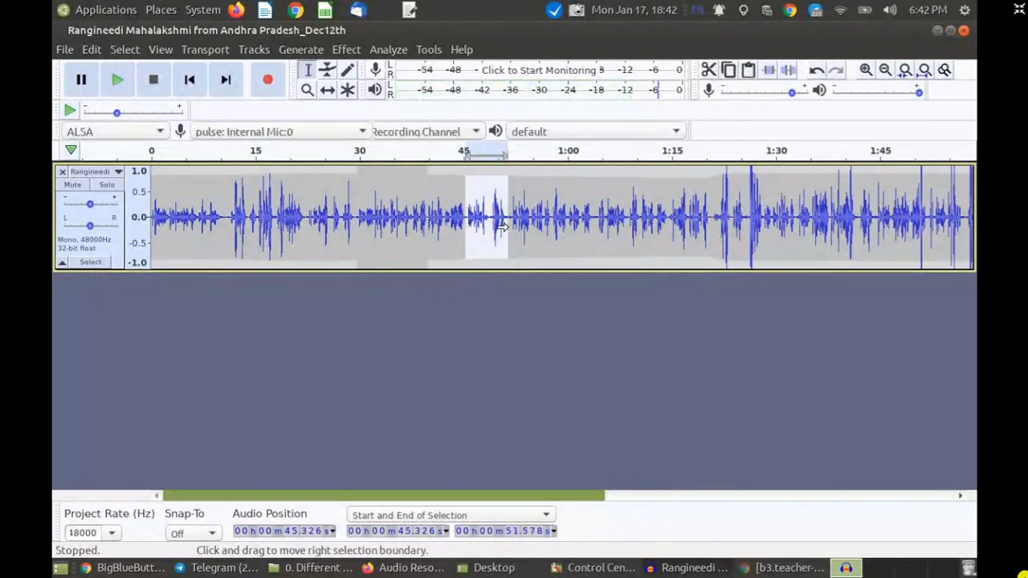
left_click(345, 50)
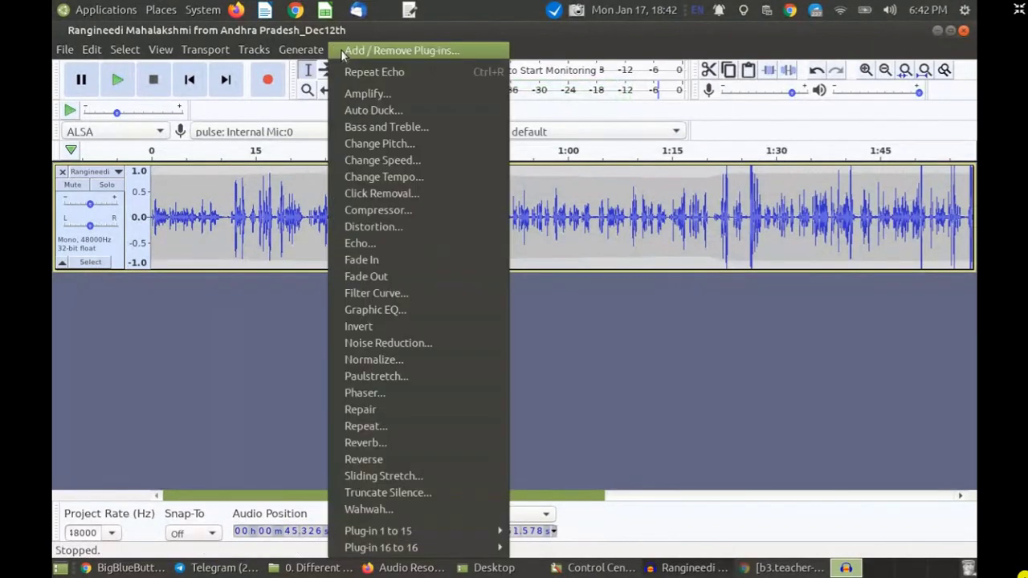
left_click(351, 444)
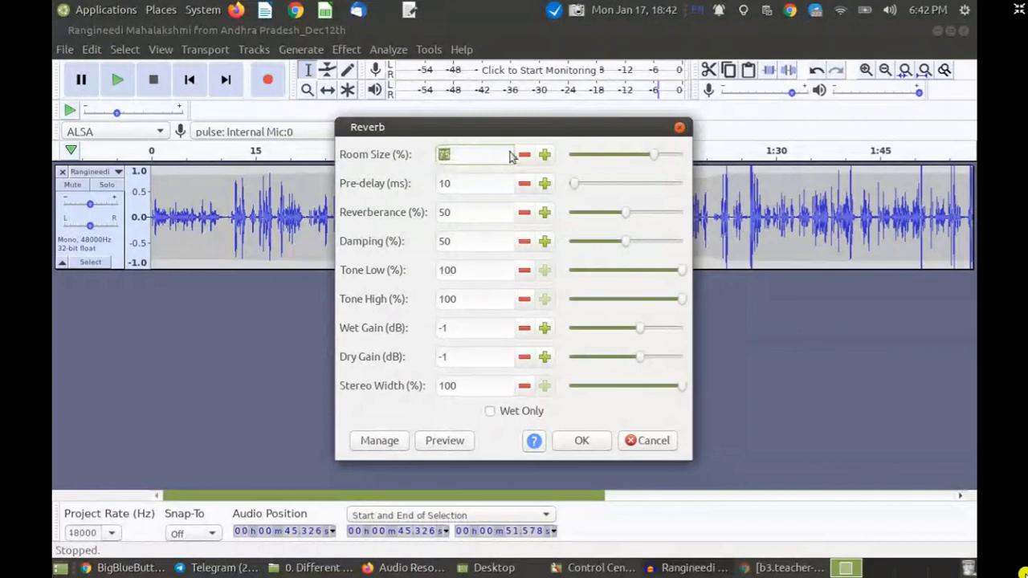
- Preview the reverb with Room Size at 100%, with a much smaller room, and set it back to 100% for another preview
left_click_drag(652, 157, 678, 162)
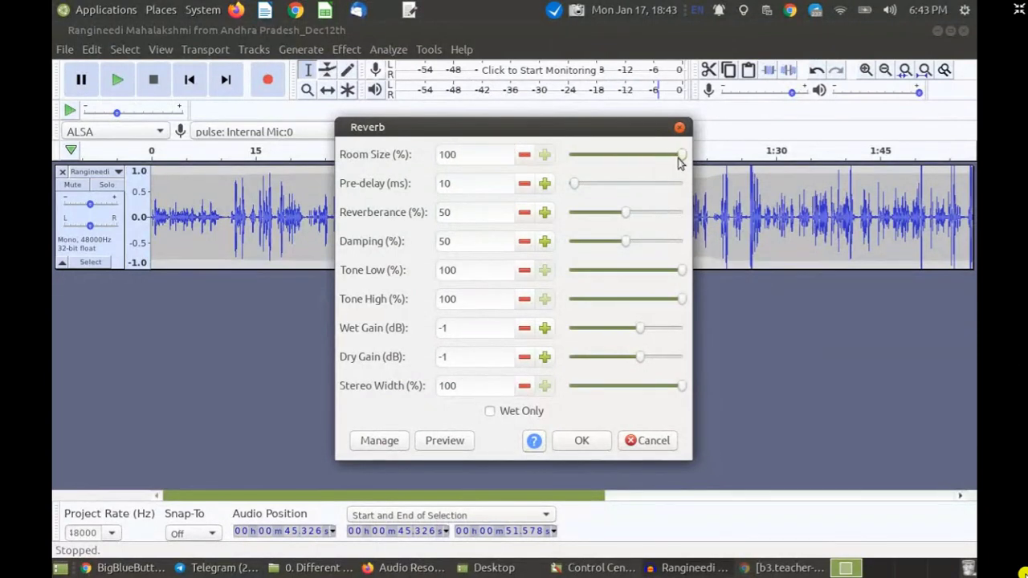
left_click(444, 444)
left_click(452, 447)
left_click(617, 156)
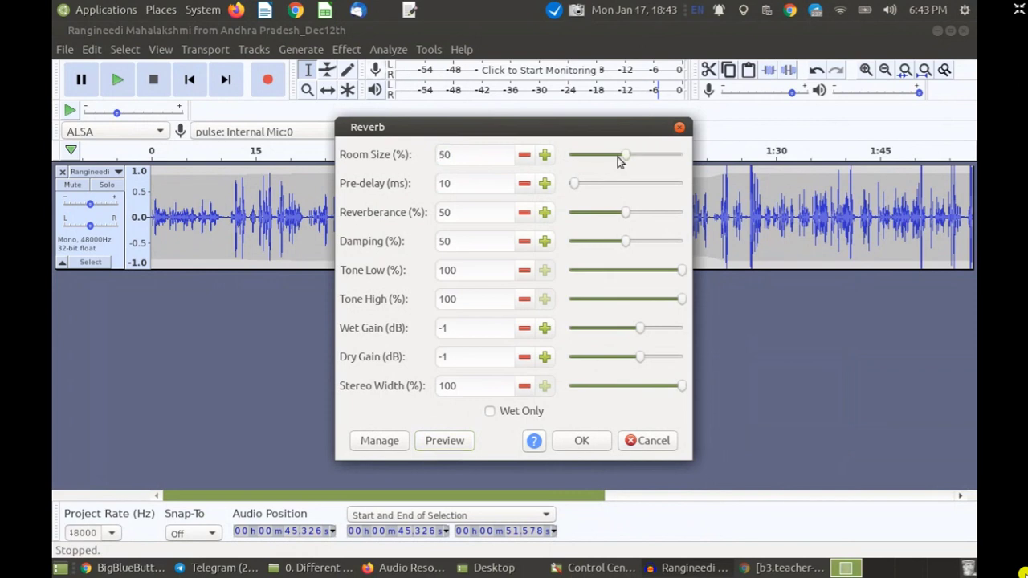
left_click_drag(618, 156, 585, 153)
left_click(445, 441)
left_click_drag(592, 155, 677, 160)
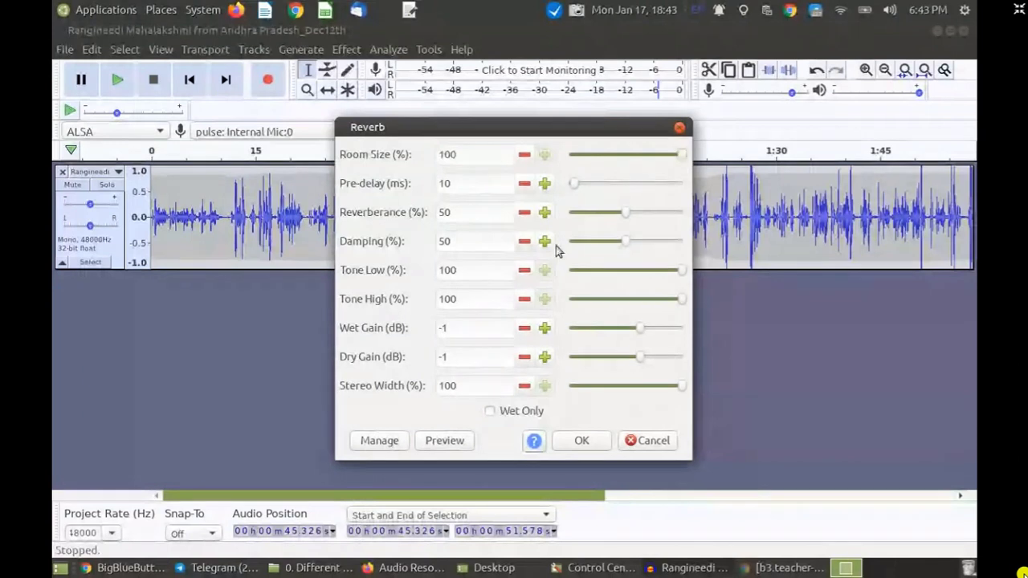
left_click(436, 446)
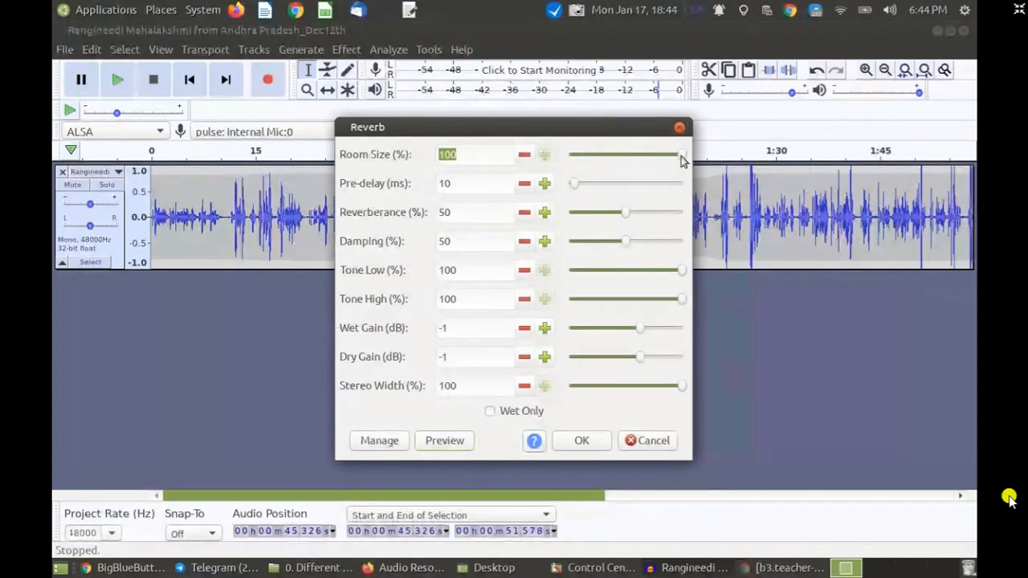
- Set the reverb's Room Size to 47% and Wet Gain to -10 dB, and preview the result
left_click_drag(681, 159, 625, 157)
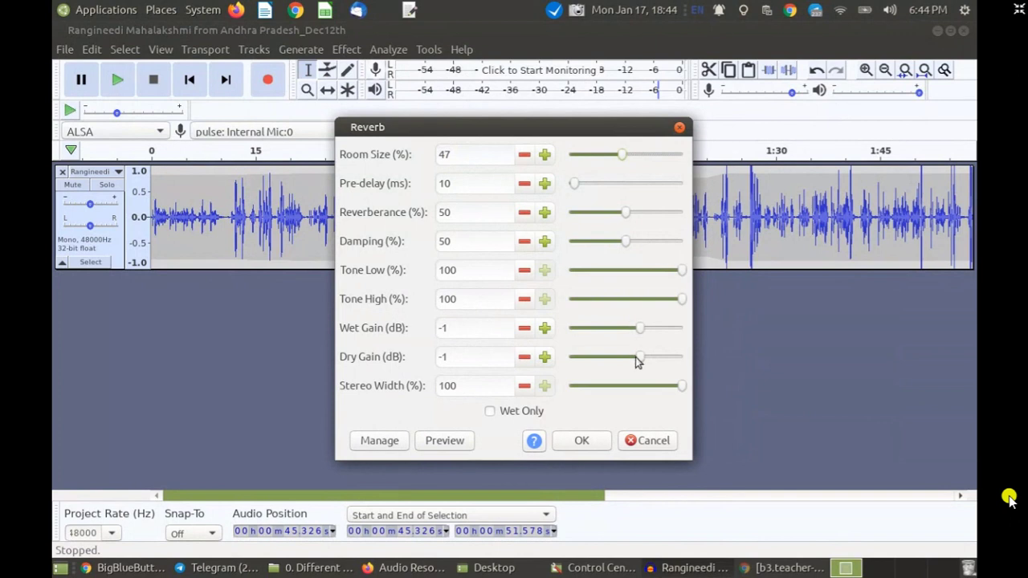
left_click_drag(640, 333, 608, 331)
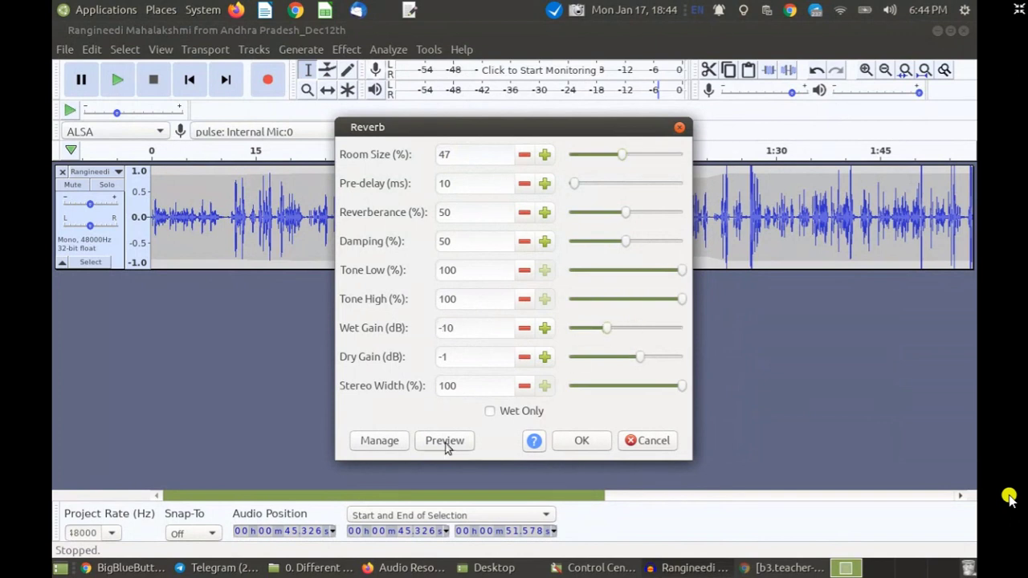
left_click(444, 441)
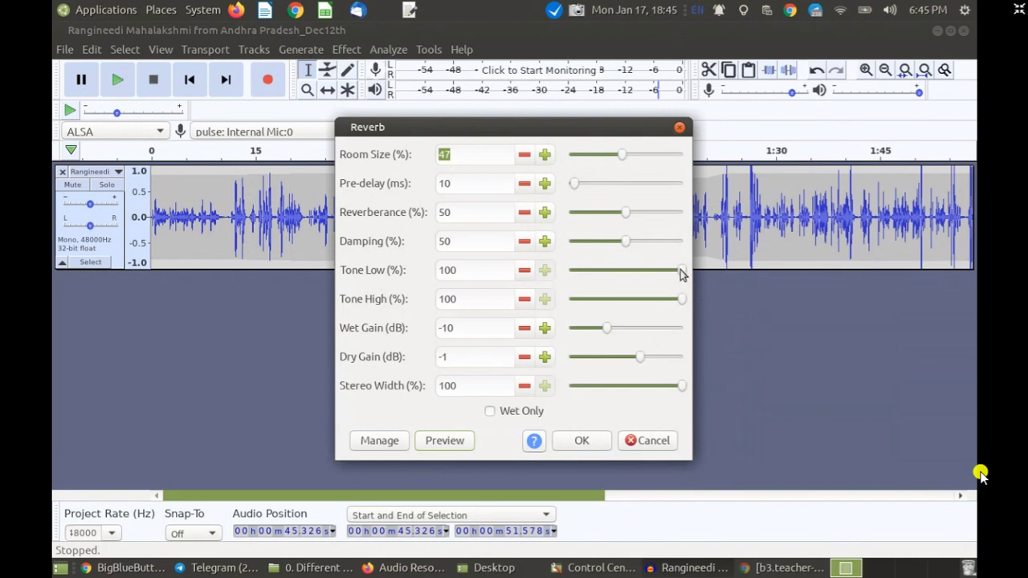
- Set Tone Low to 39%, preview the reverb, and apply it to the selected passage
left_click_drag(680, 271, 611, 270)
left_click(432, 446)
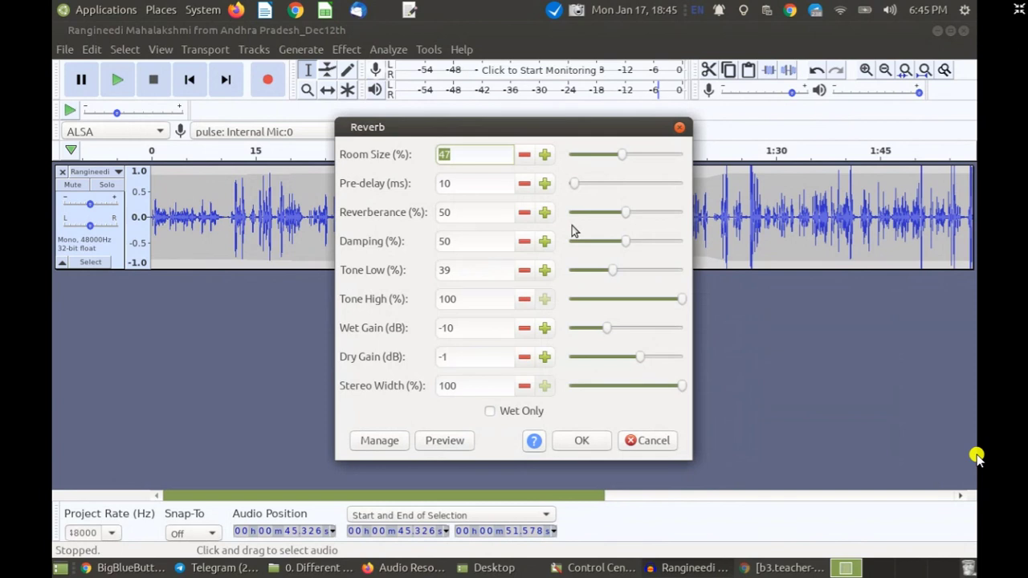
left_click(566, 447)
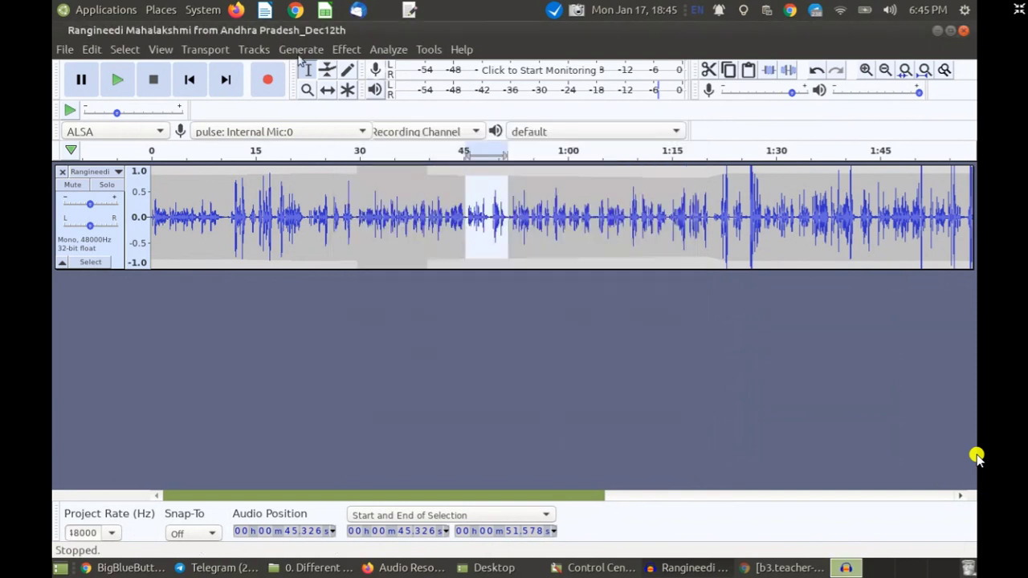
left_click(352, 50)
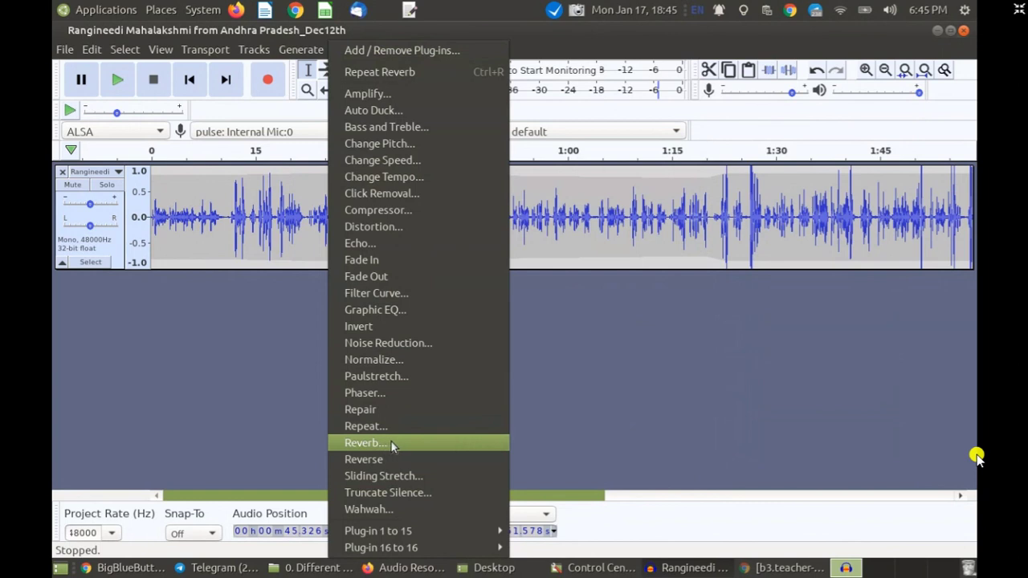
left_click(587, 423)
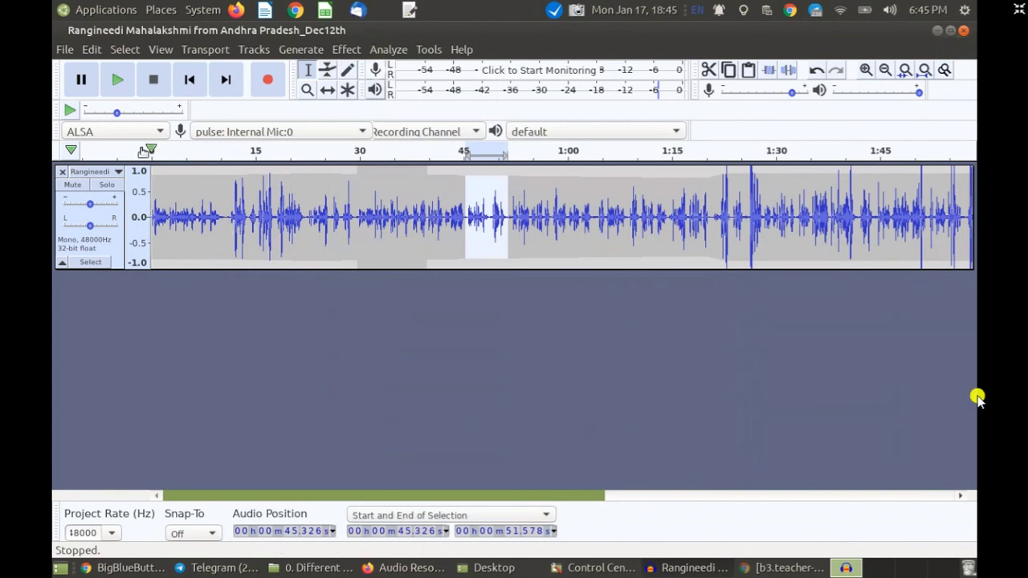
left_click(64, 50)
left_click(263, 359)
- Save the Audacity project
left_click(64, 50)
mouse_move(117, 145)
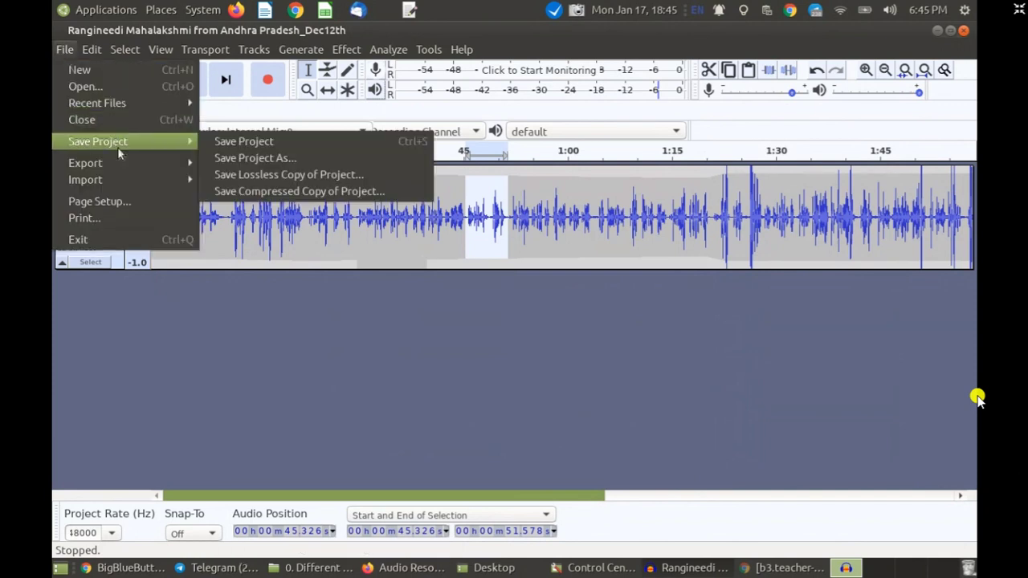
left_click(279, 148)
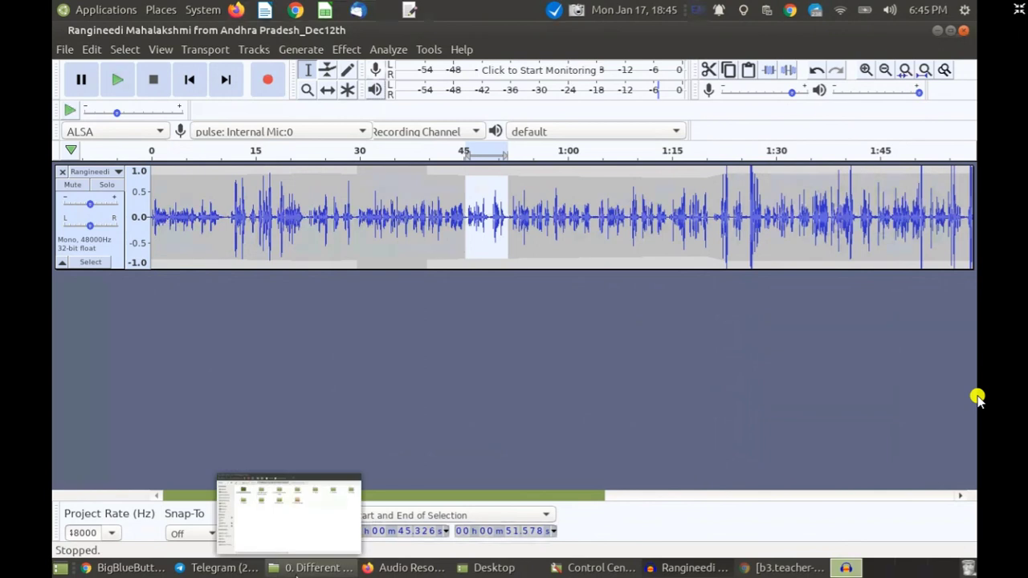
- Look at the "0. Different sounds for audio creators" folder in the file manager and return to the Audacity project
left_click(310, 568)
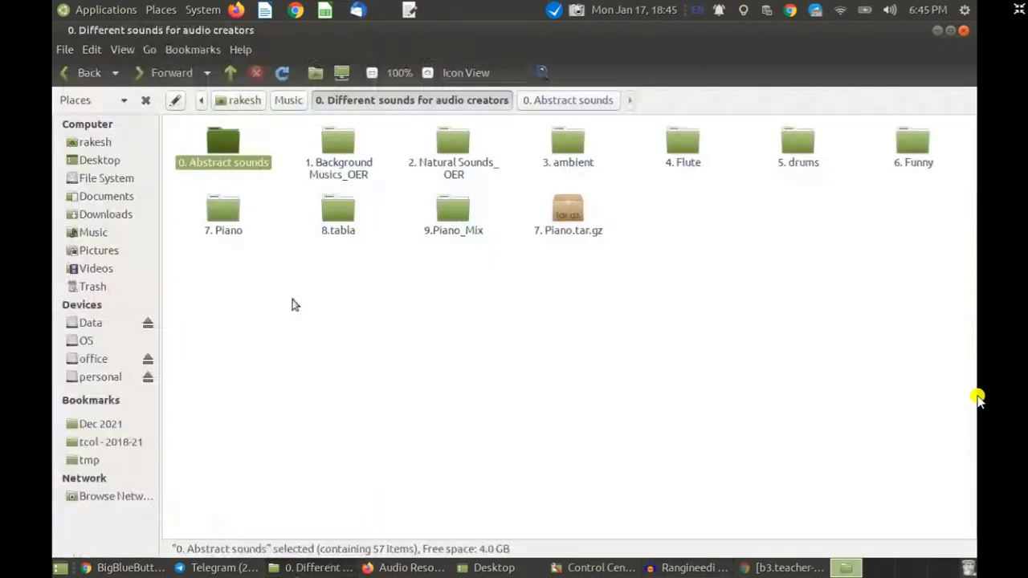
left_click(696, 568)
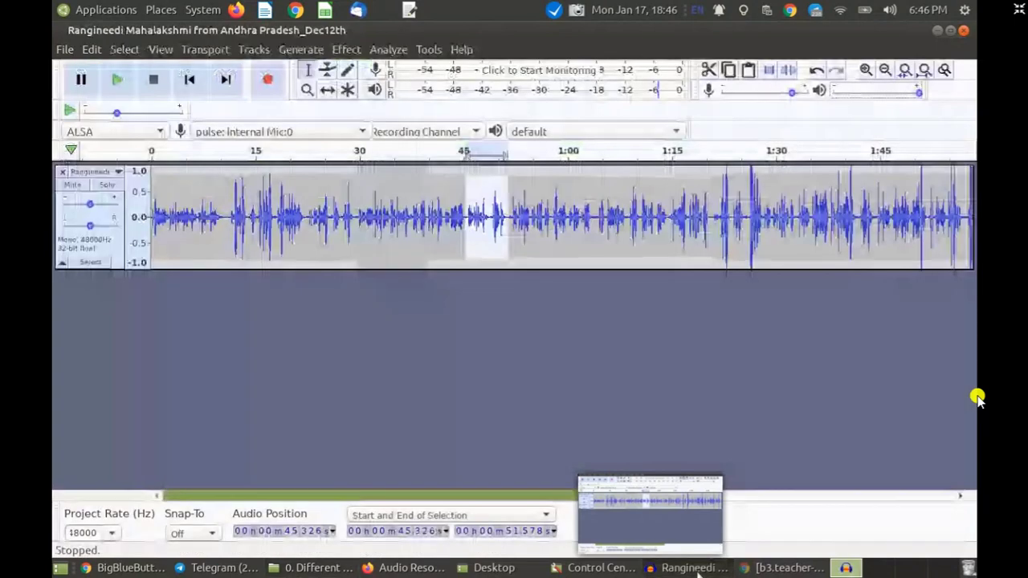
- View the export formats available for the project without exporting anything
left_click(63, 51)
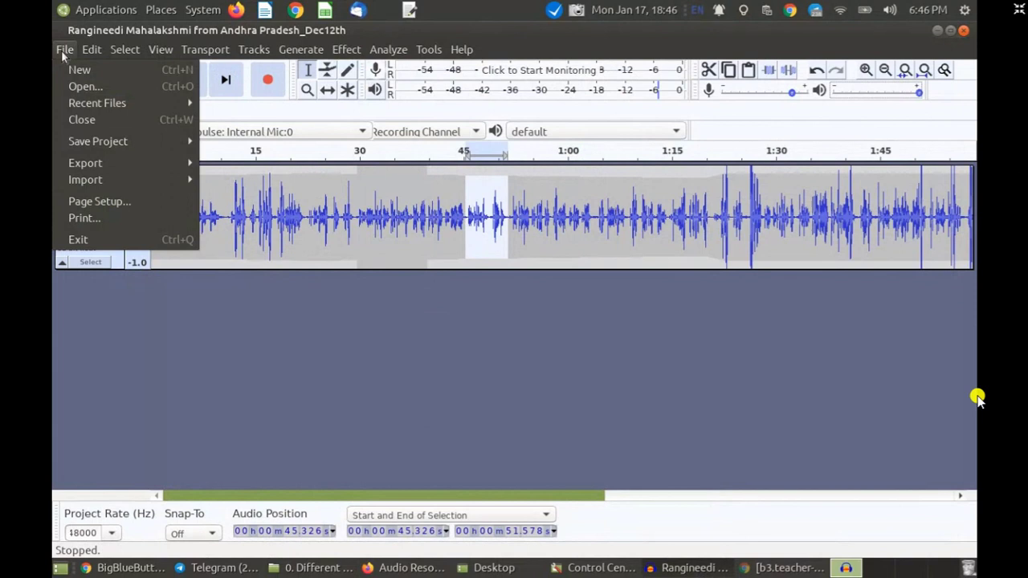
mouse_move(102, 167)
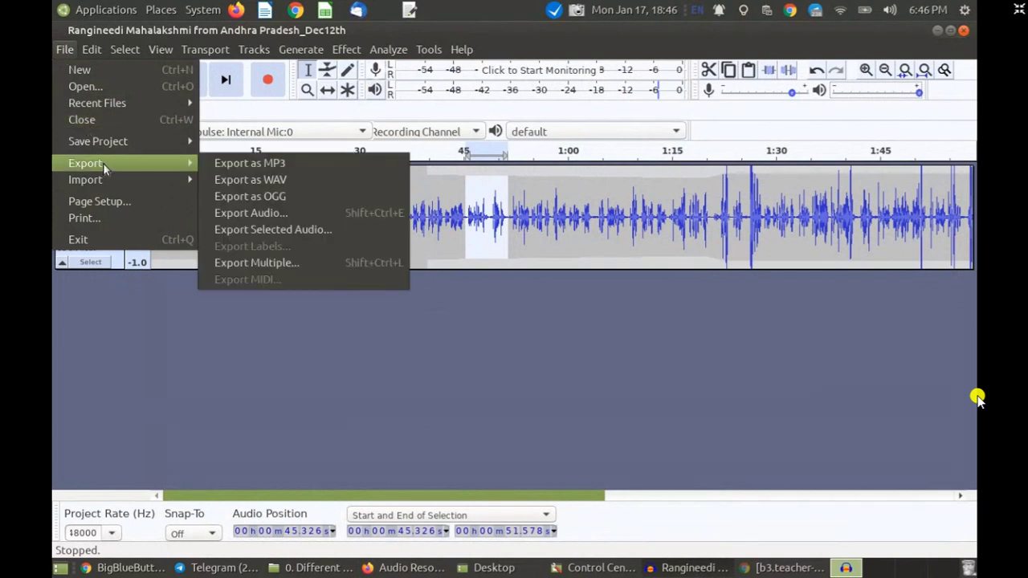
left_click(153, 275)
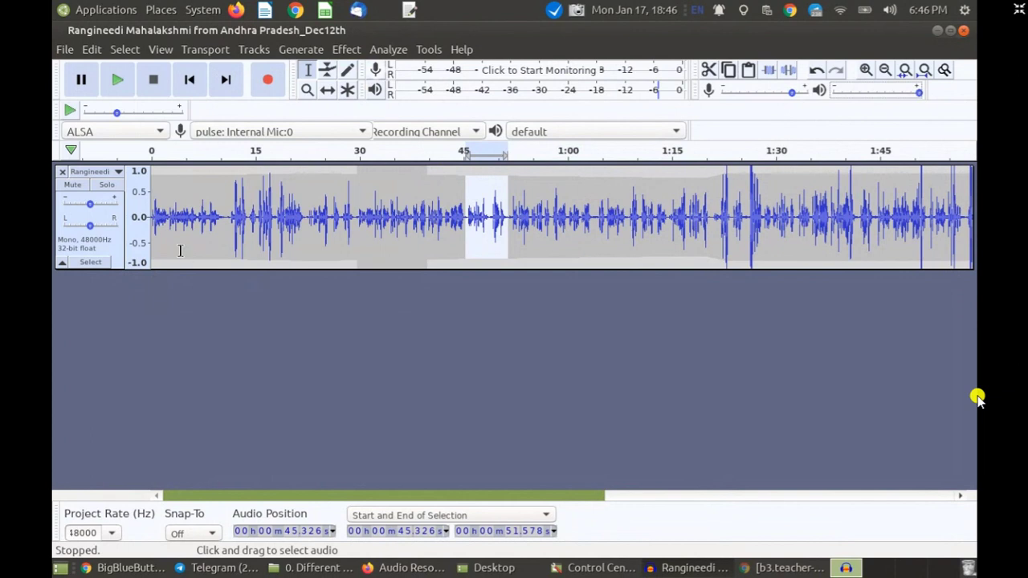
- Import "39. Layered+Synth.mp3" as a new track from Music > "0. Different sounds for audio creators" > "1. Background Musics_OER"
left_click(64, 50)
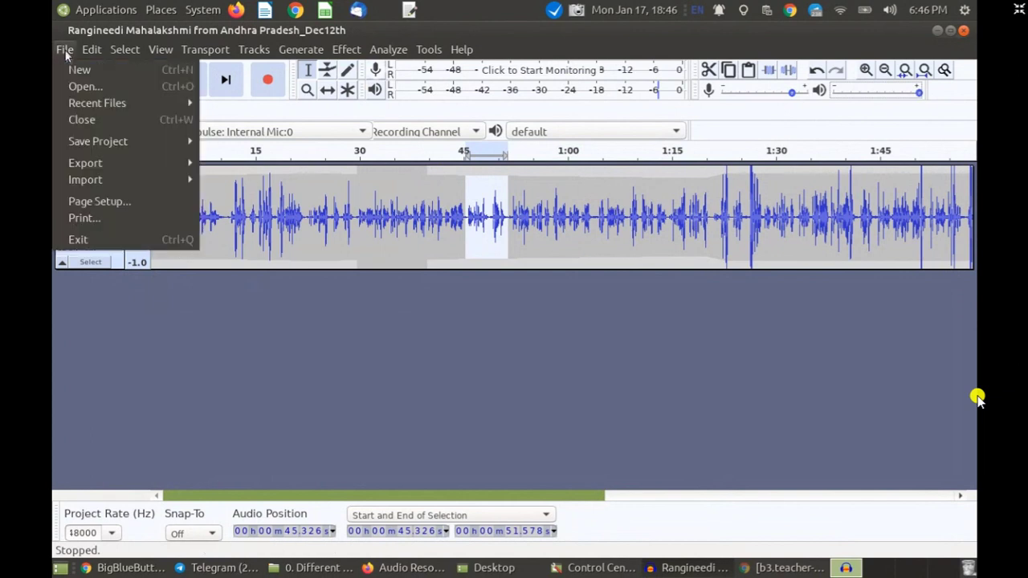
mouse_move(110, 184)
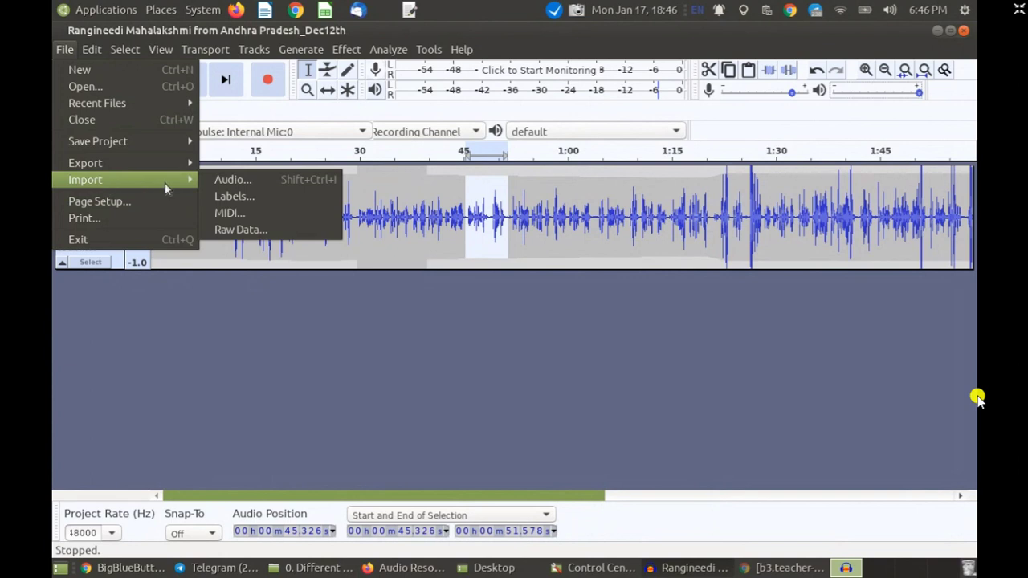
left_click(233, 180)
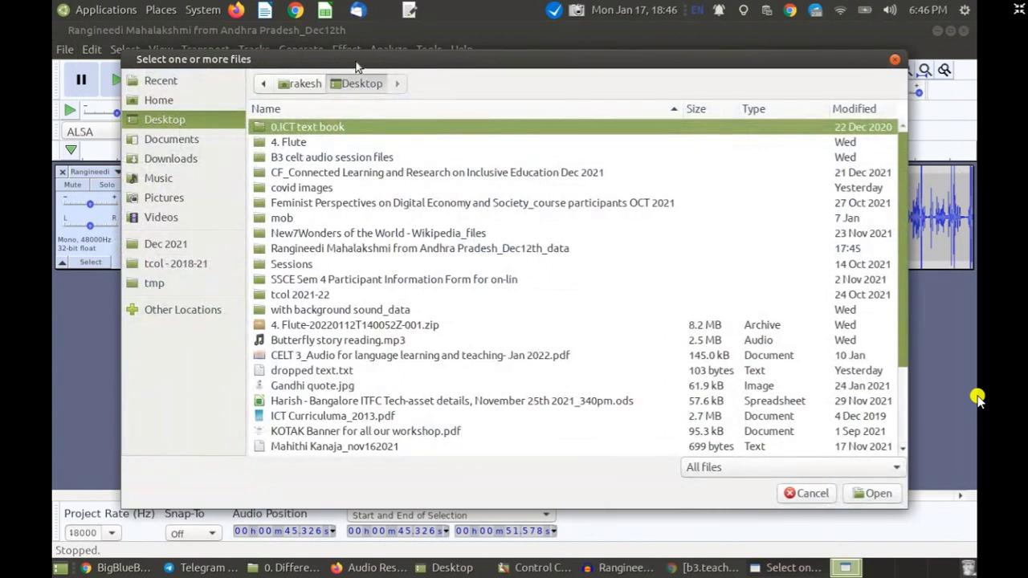
left_click(161, 178)
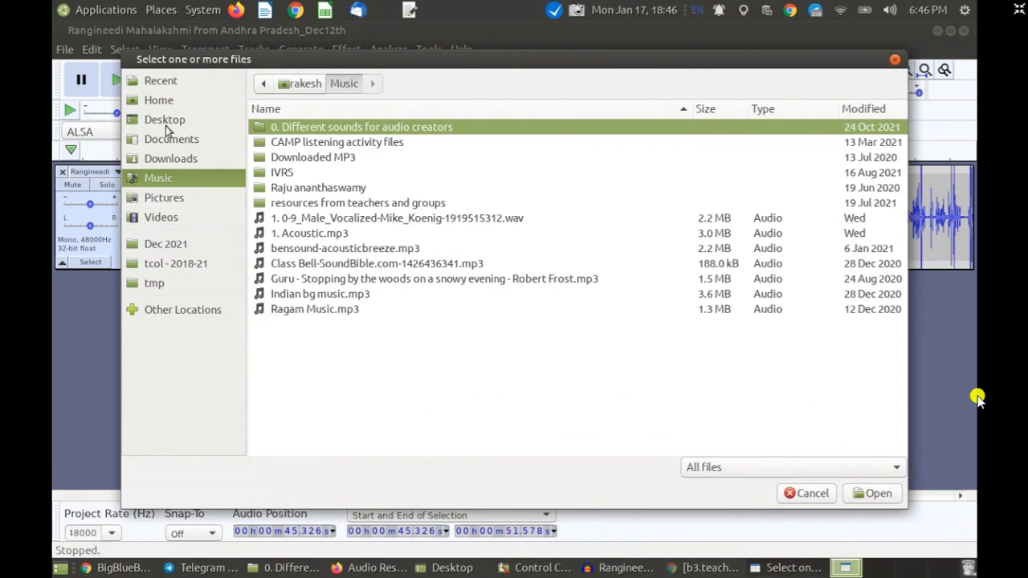
double_click(317, 129)
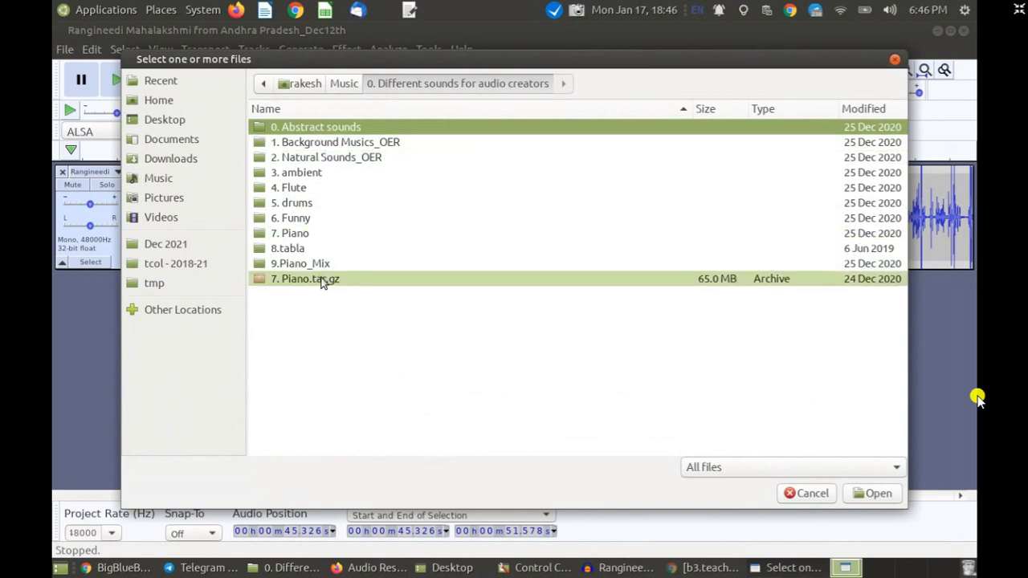
double_click(321, 145)
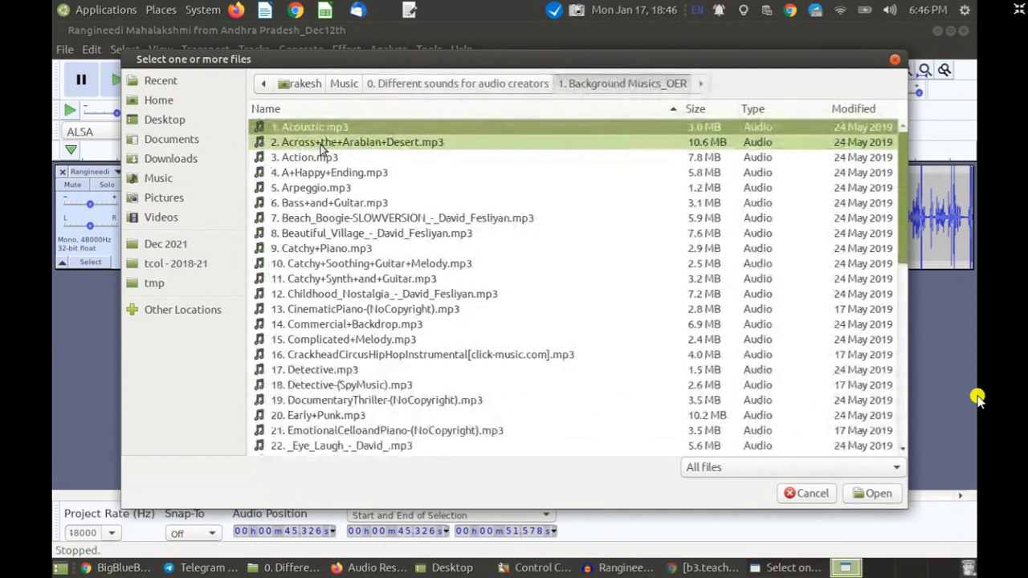
scroll(349, 315, "down", 1)
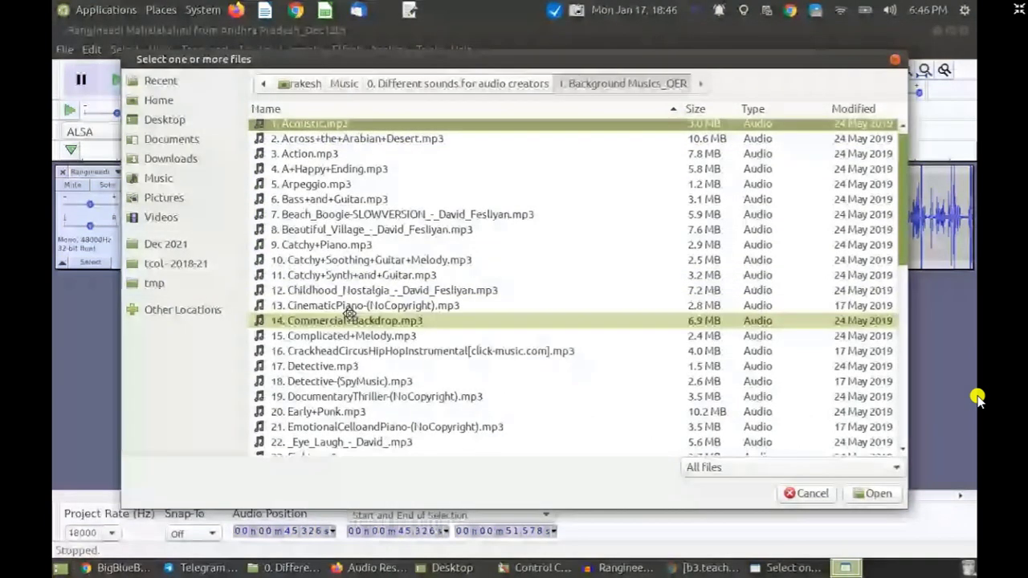
scroll(350, 312, "down", 3)
scroll(349, 313, "down", 2)
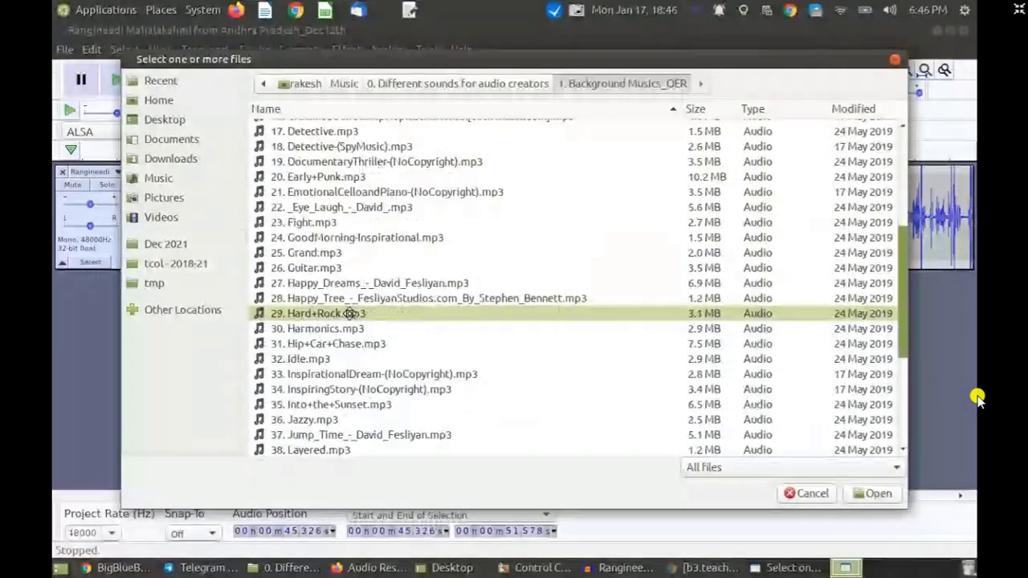
scroll(349, 313, "down", 2)
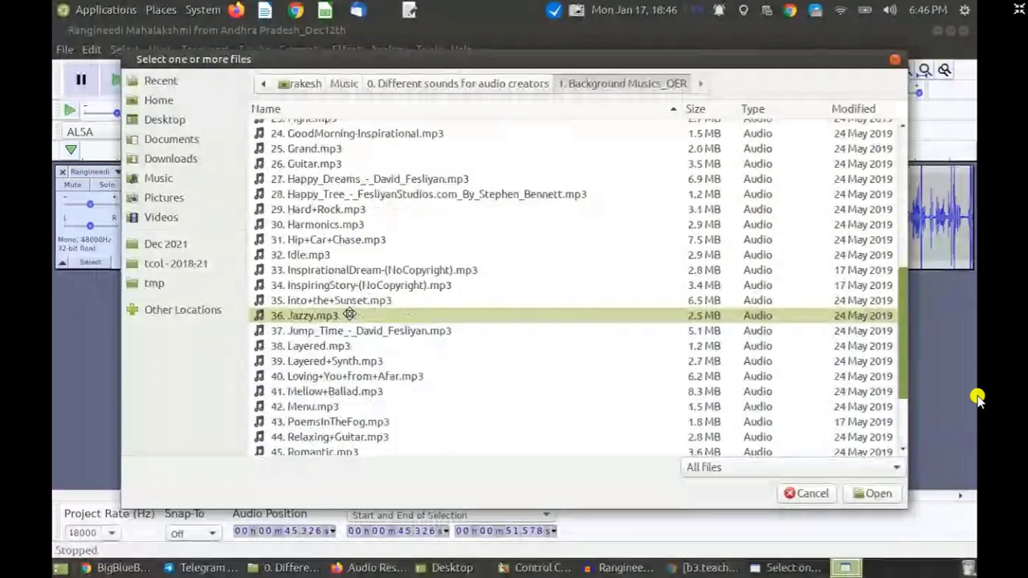
left_click(325, 367)
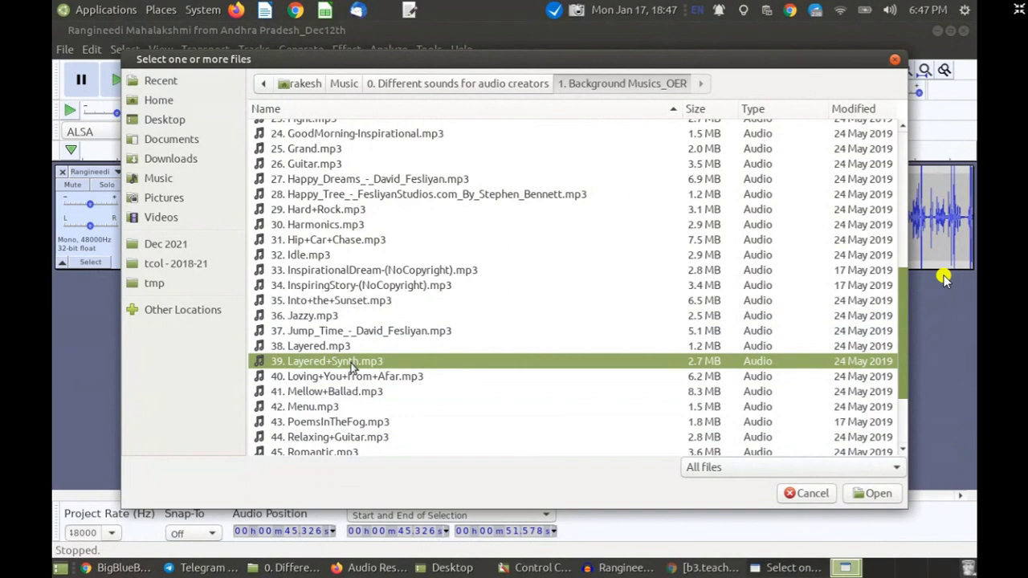
left_click(872, 493)
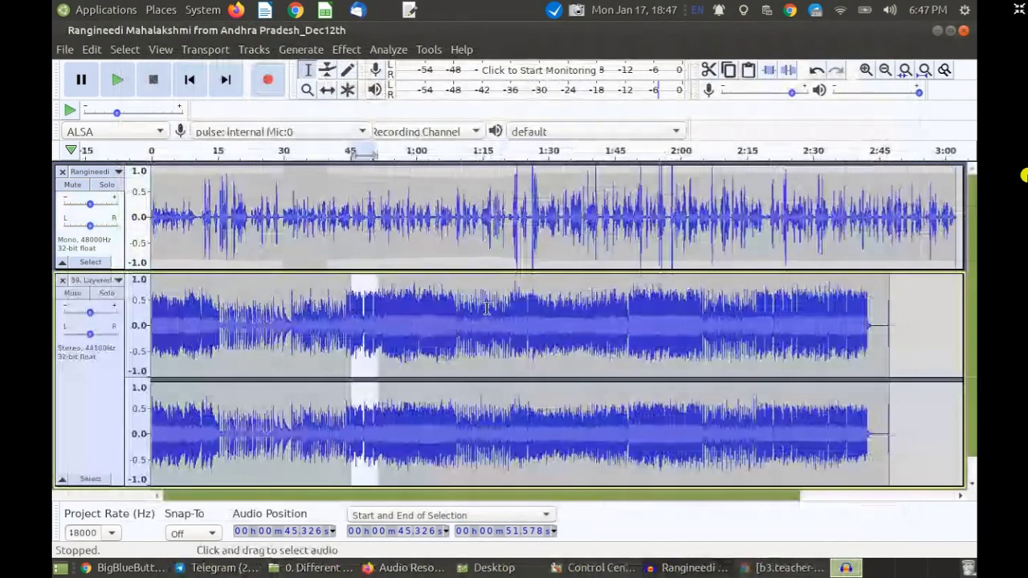
- Resize the voice and music tracks, selecting about 0:05 to 2:38 of the voice and 0:08 to 2:45 of the music
left_click_drag(210, 271, 239, 392)
left_click_drag(176, 280, 846, 351)
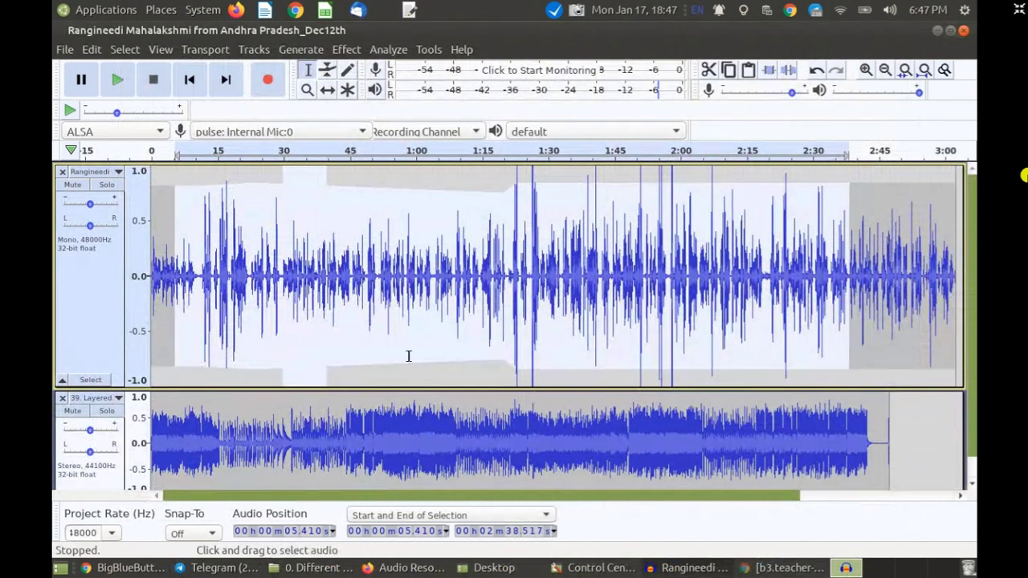
left_click_drag(387, 390, 383, 212)
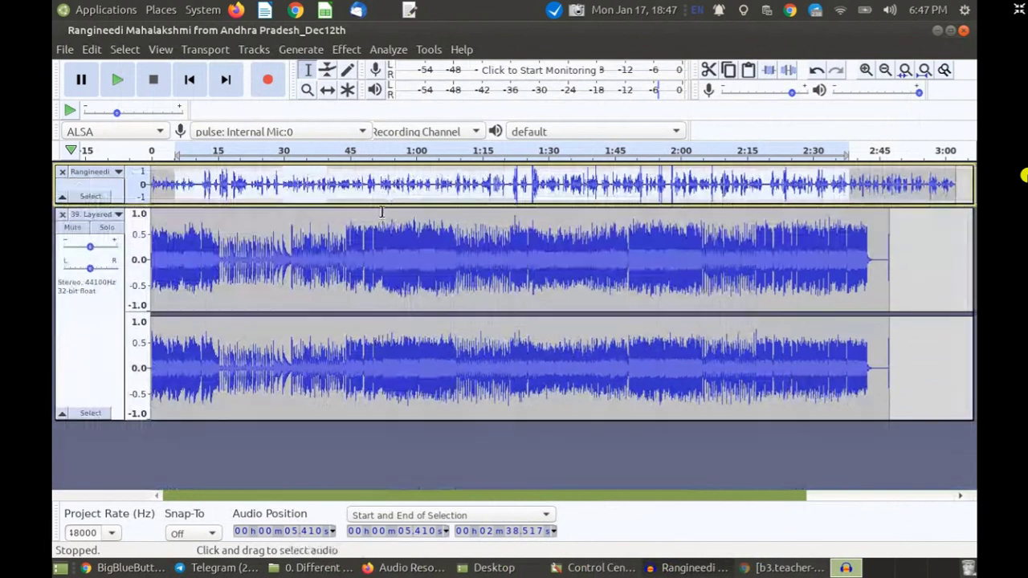
left_click(190, 244)
left_click_drag(191, 244, 882, 356)
left_click_drag(175, 206, 178, 248)
left_click_drag(253, 464, 252, 396)
left_click_drag(219, 245, 225, 281)
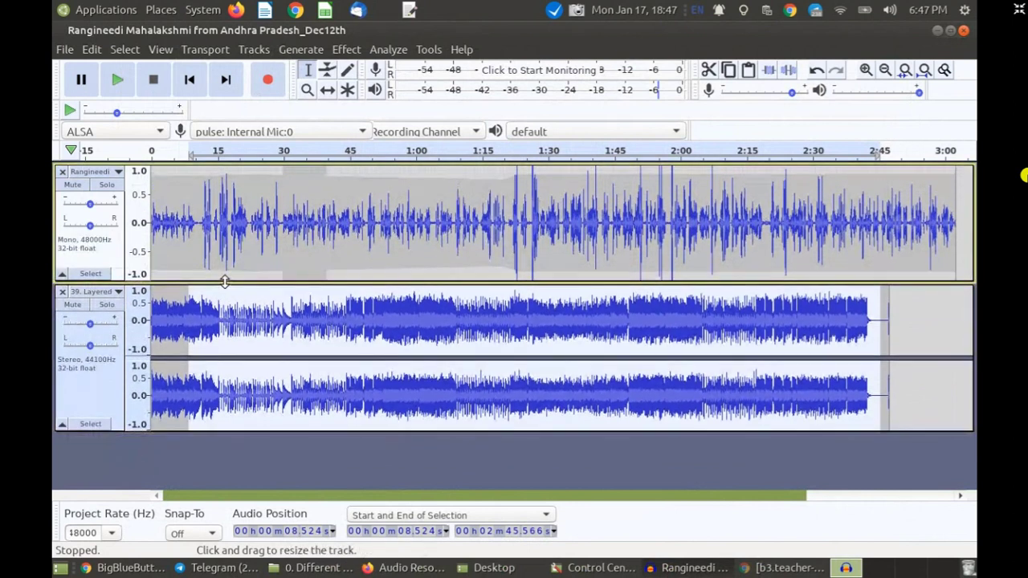
- Select the whole imported music clip and remove its track from the project
double_click(265, 322)
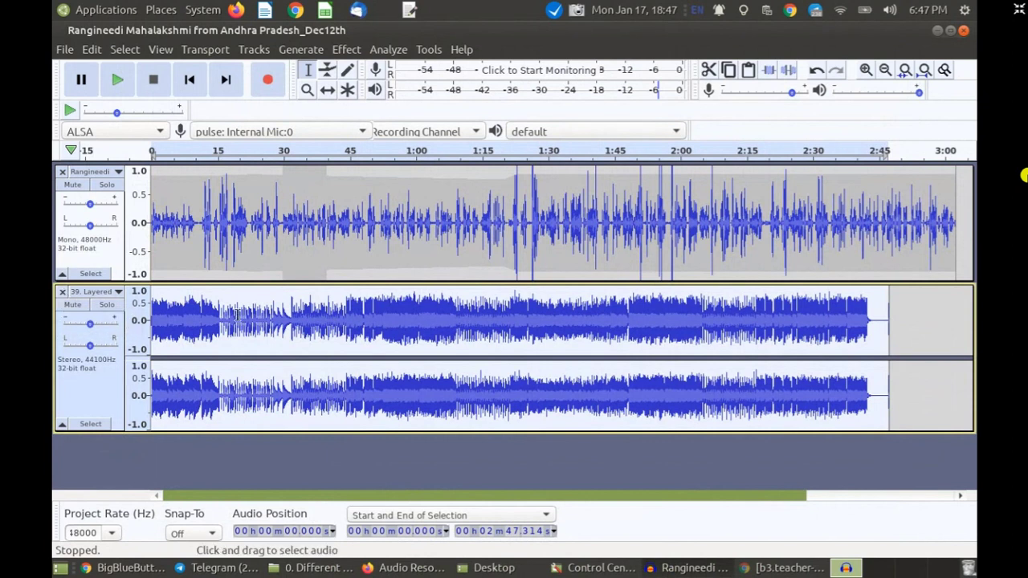
left_click(62, 293)
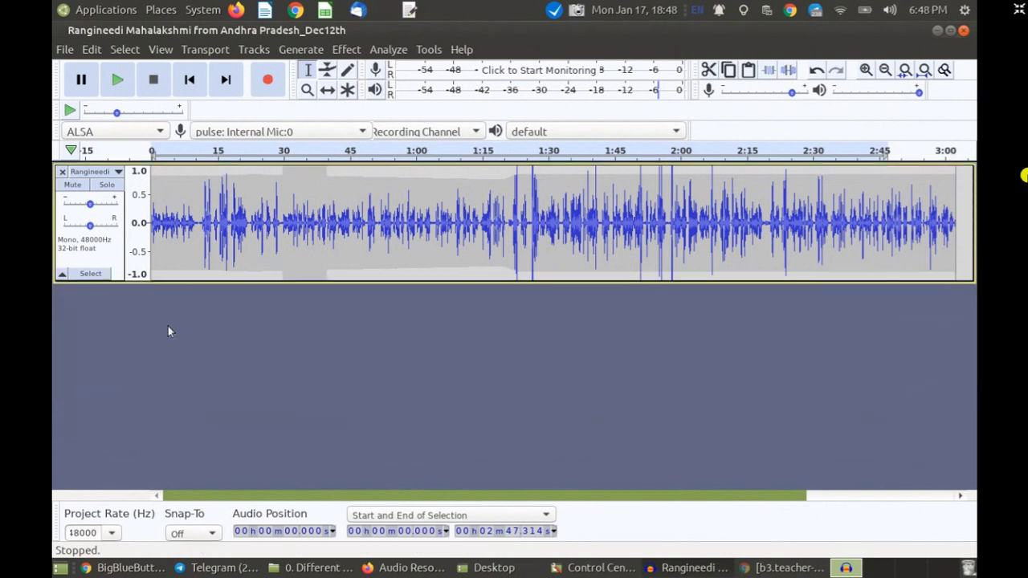
- Import "39. Layered+Synth.mp3" from the "1. Background Musics_OER" folder below the voice recording, and adjust the voice track's height
left_click(66, 51)
mouse_move(109, 178)
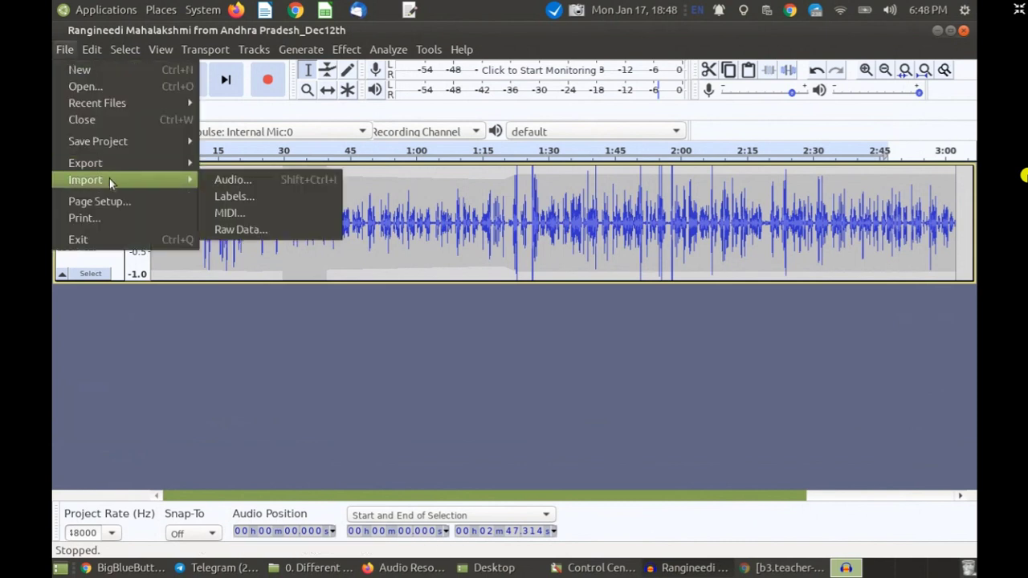
left_click(271, 179)
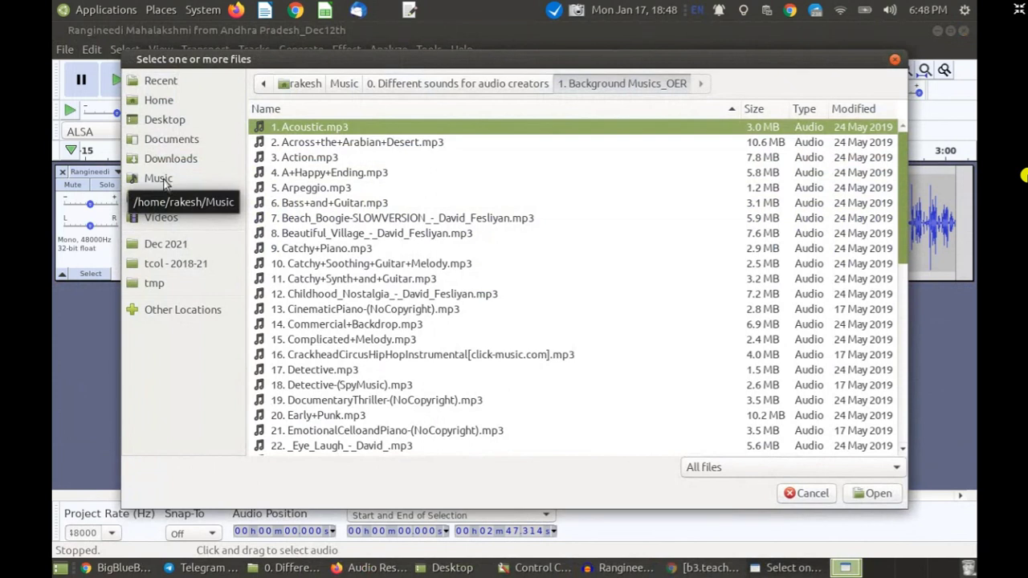
left_click(159, 178)
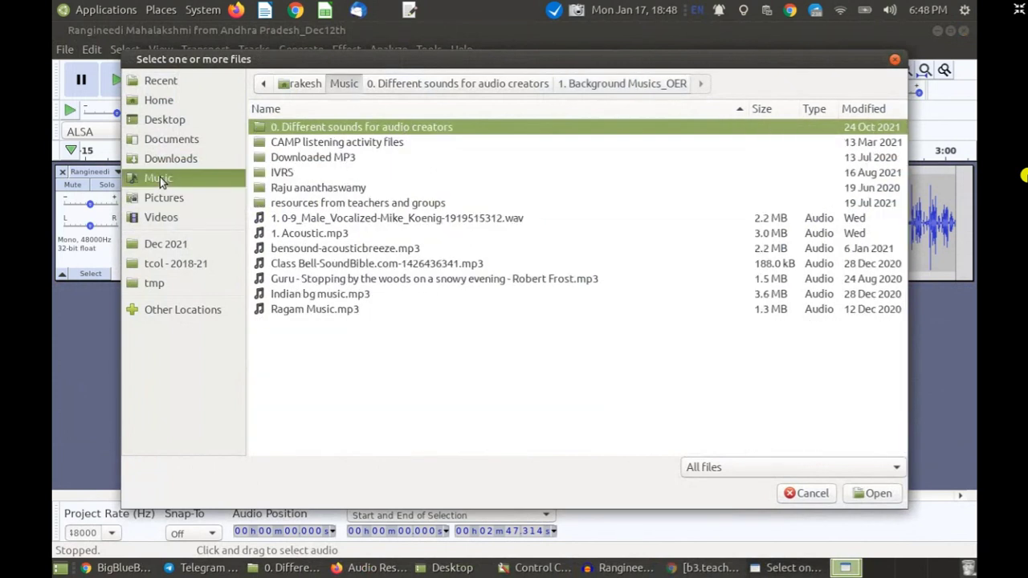
double_click(353, 127)
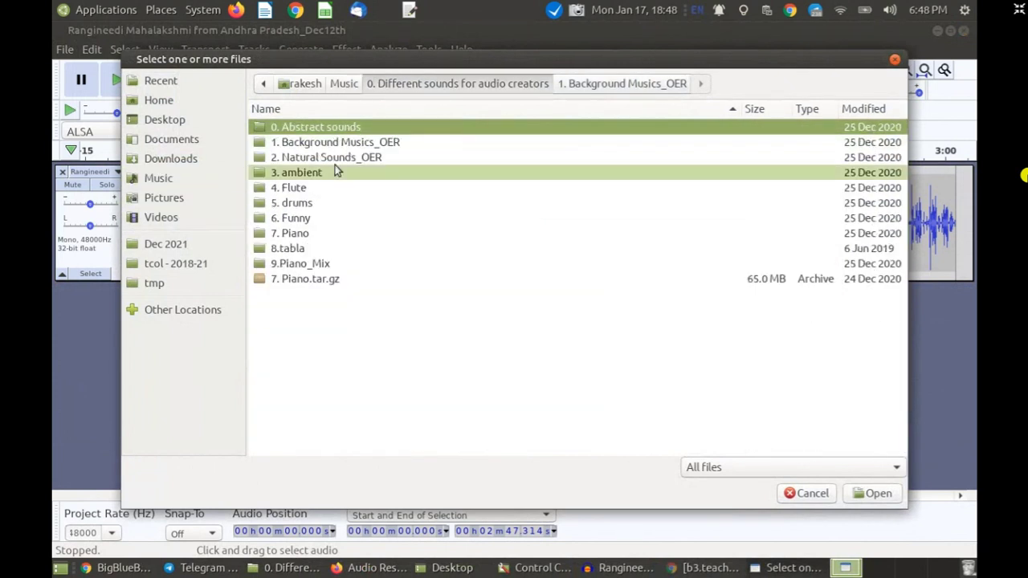
double_click(327, 143)
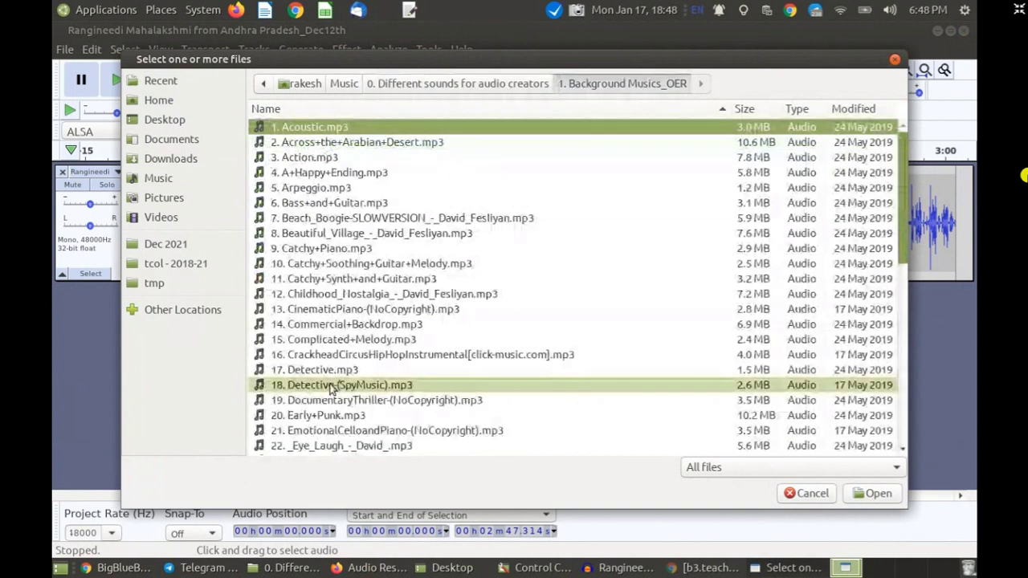
scroll(329, 385, "down", 5)
scroll(330, 386, "down", 1)
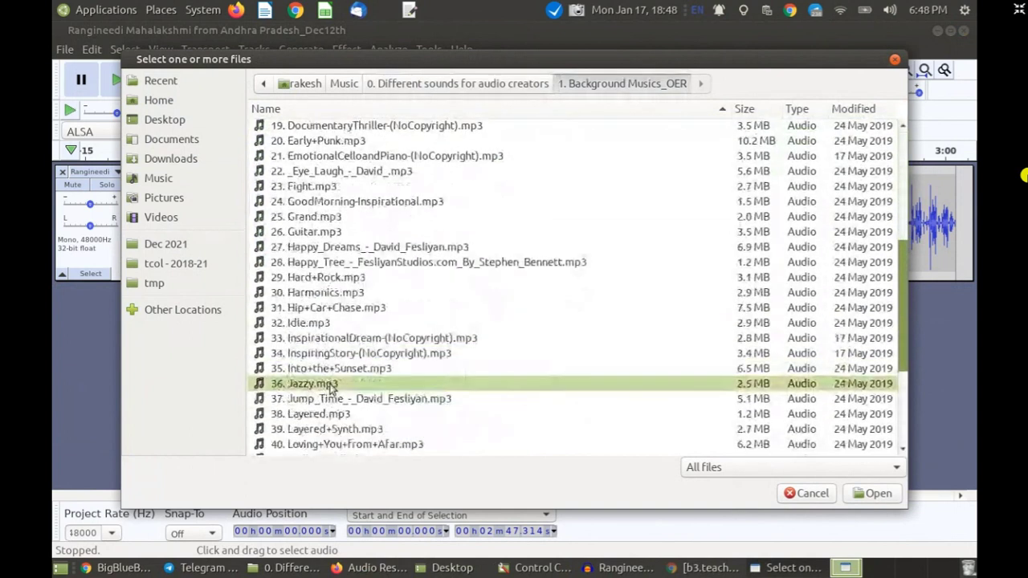
left_click(330, 431)
left_click(867, 493)
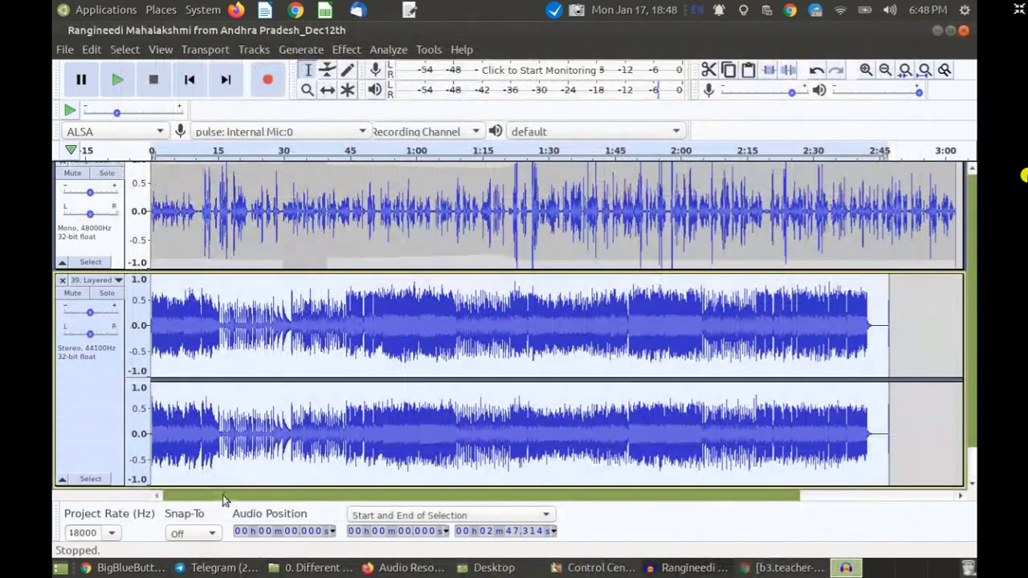
left_click_drag(160, 273, 190, 266)
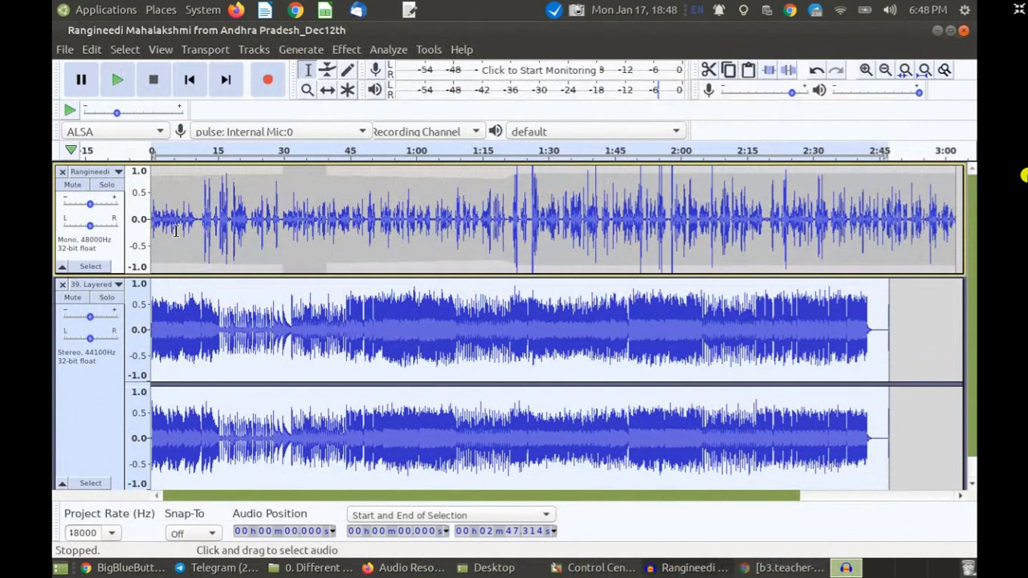
- Play the voice and music tracks together from the start, and restart playback from about 16 seconds
left_click(113, 83)
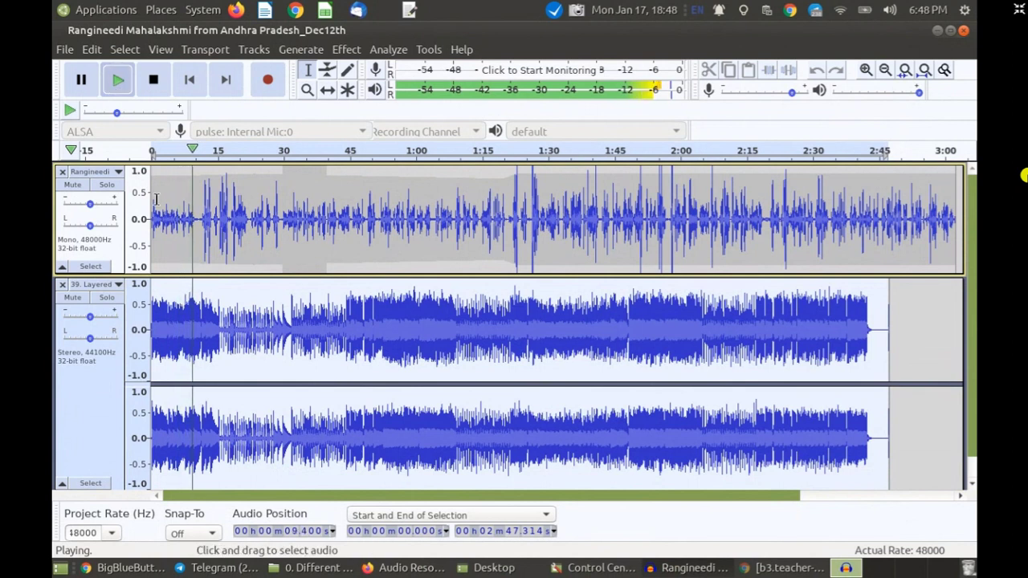
left_click(220, 264)
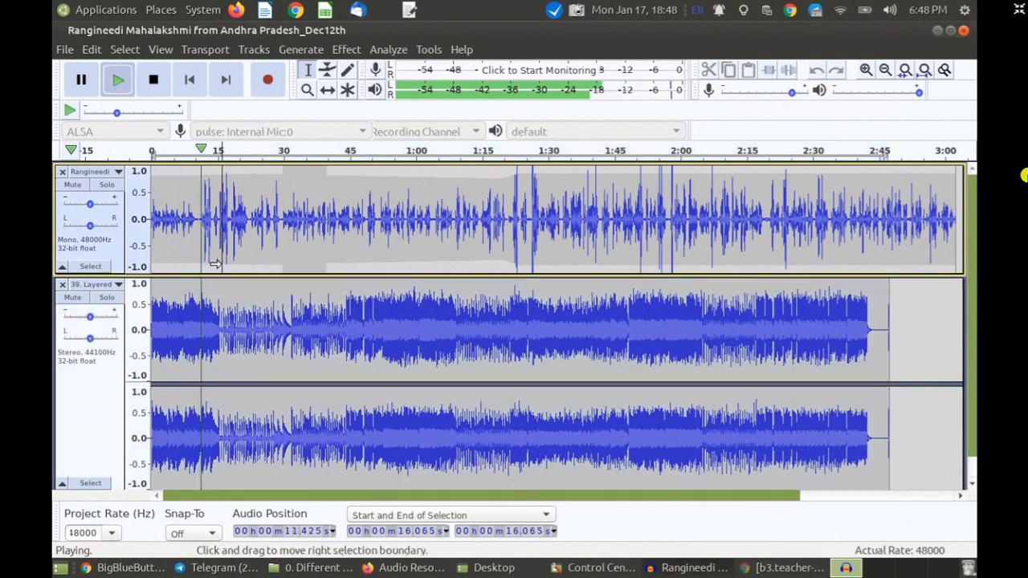
left_click(118, 84)
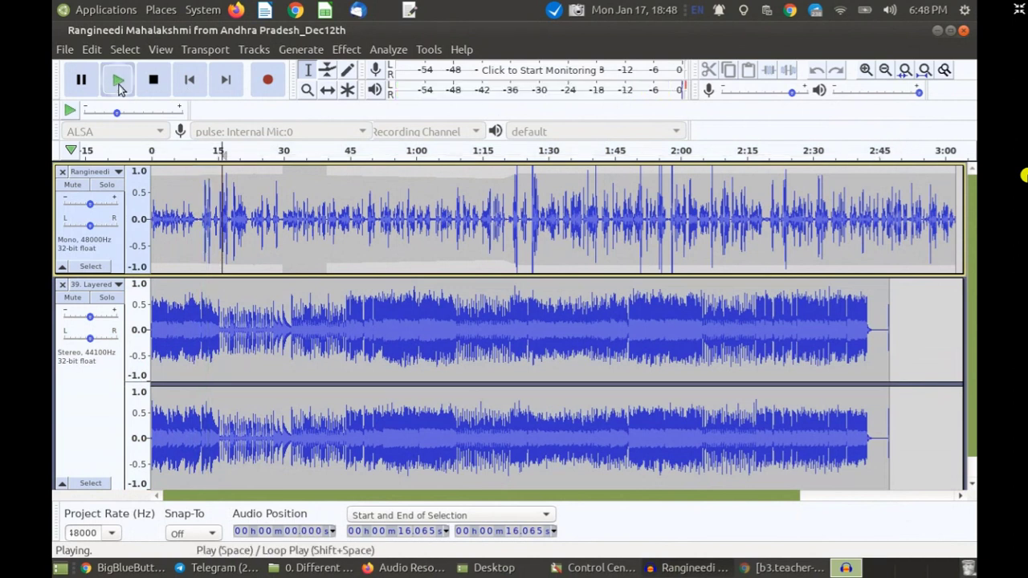
- Lower the system sound volume to about half while the mix plays, and stop playback
left_click(889, 10)
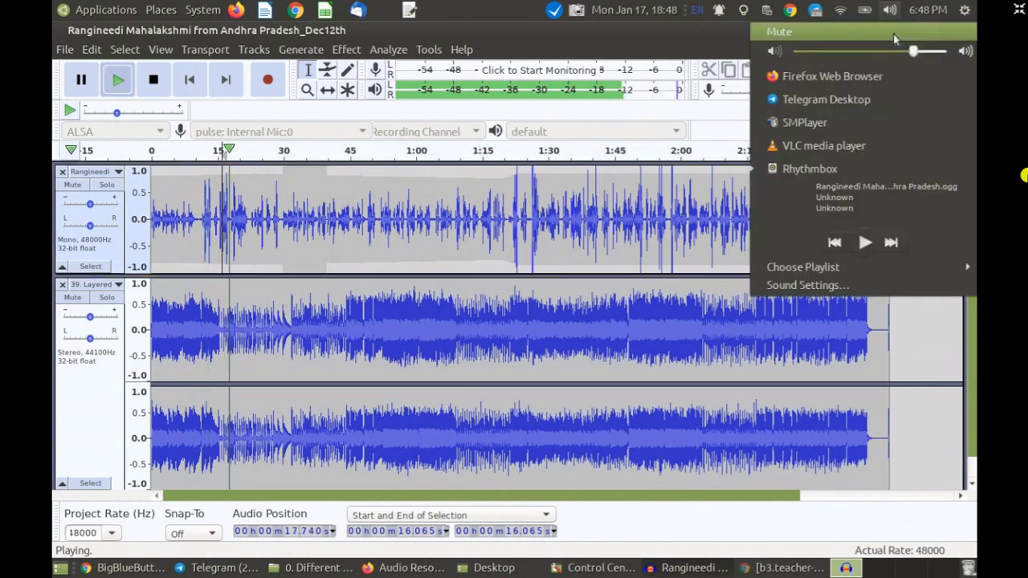
left_click_drag(913, 50, 847, 57)
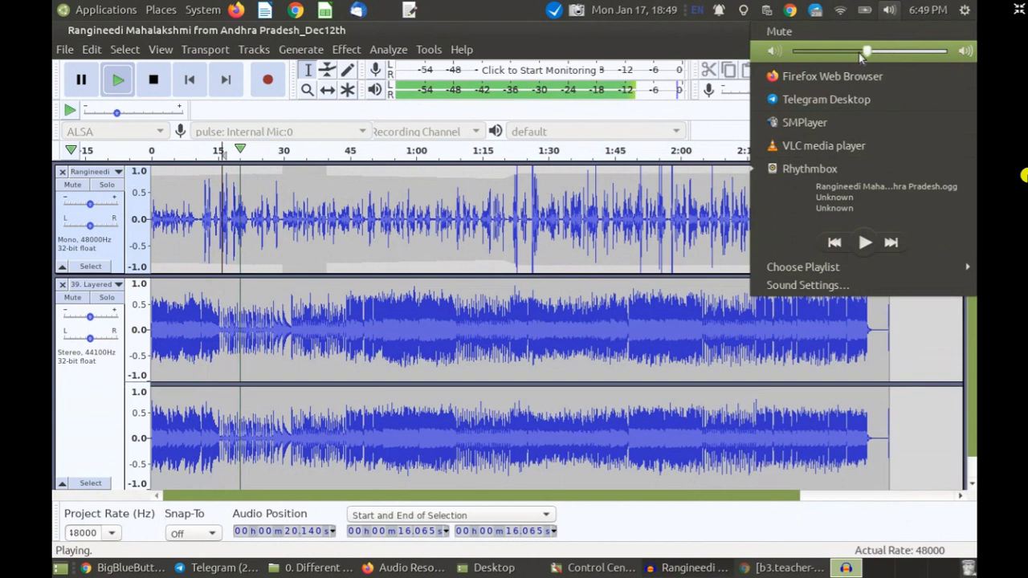
left_click(697, 47)
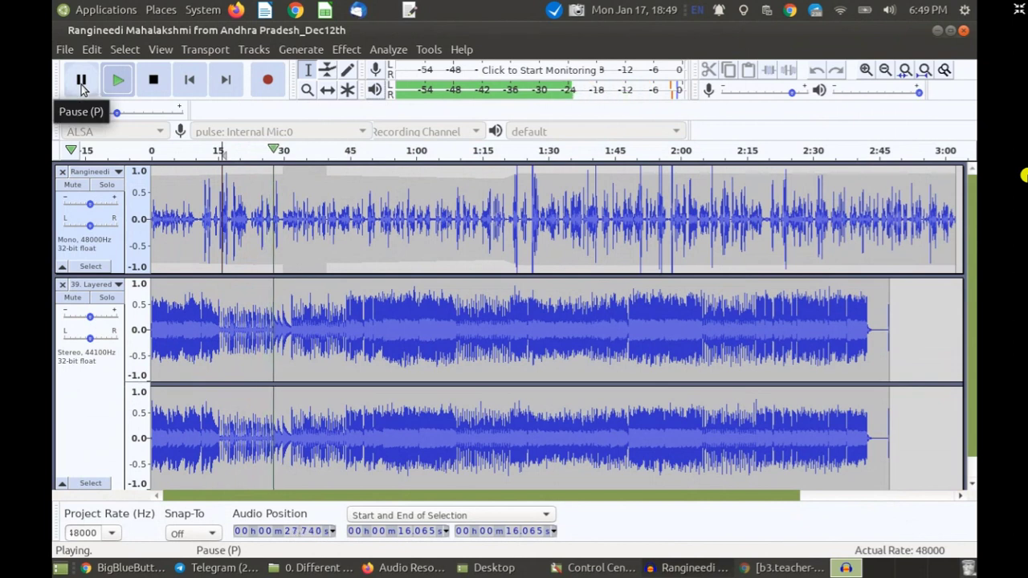
left_click(153, 80)
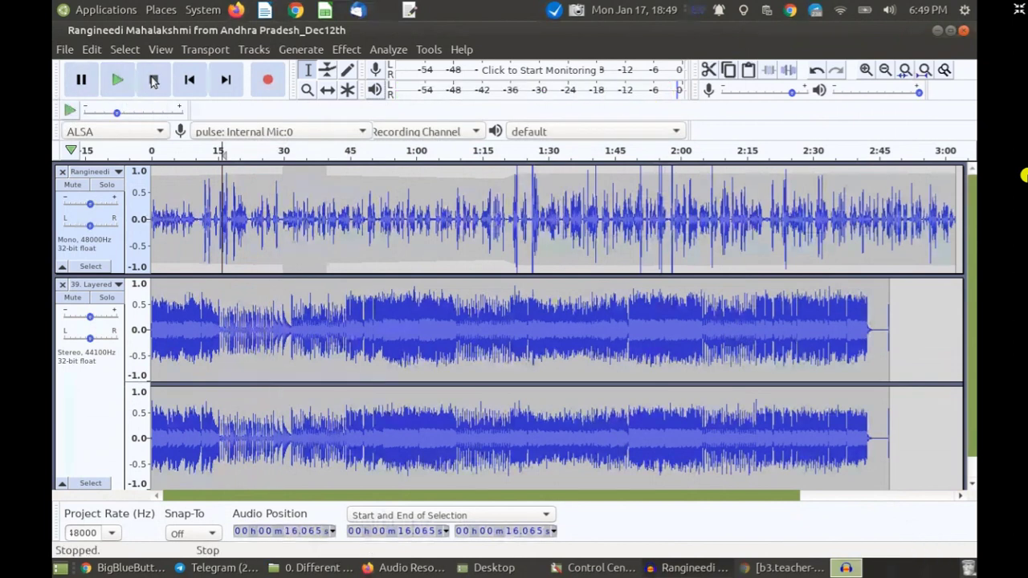
- Switch to the BigBlueButton webinar in Chrome and read the participants' feedback in the public chat
key("alt+Tab")
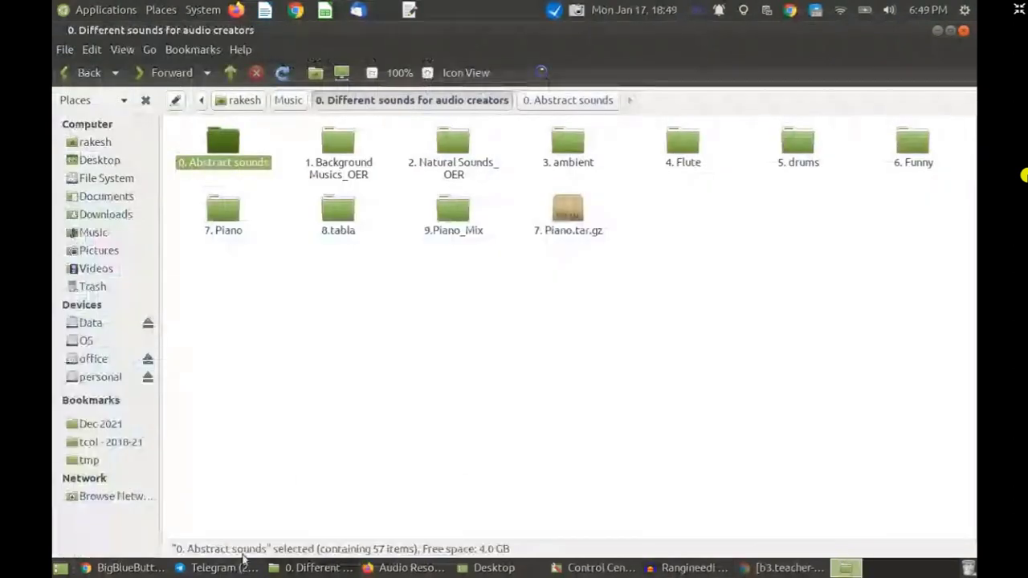
left_click(126, 569)
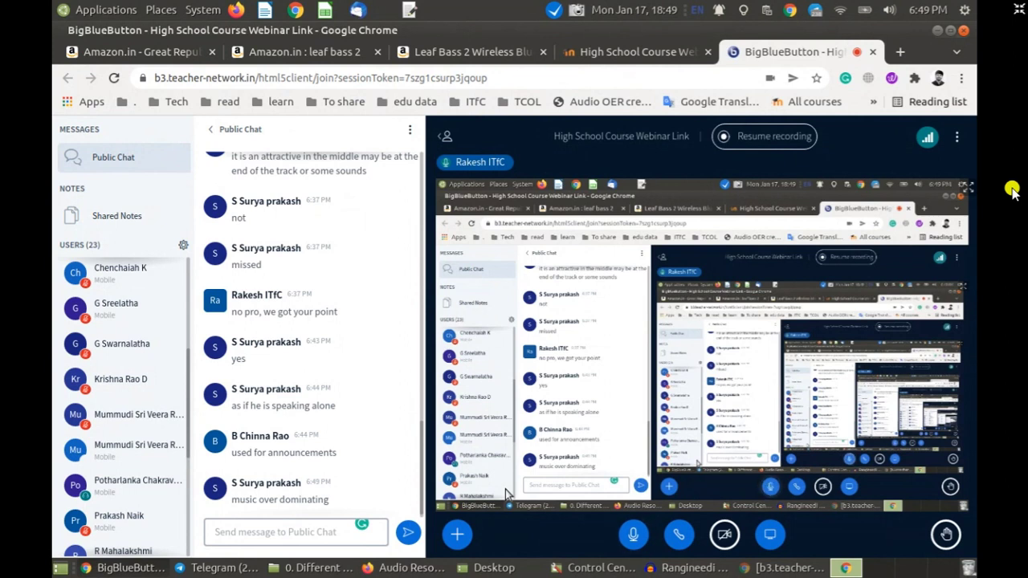
mouse_move(560, 568)
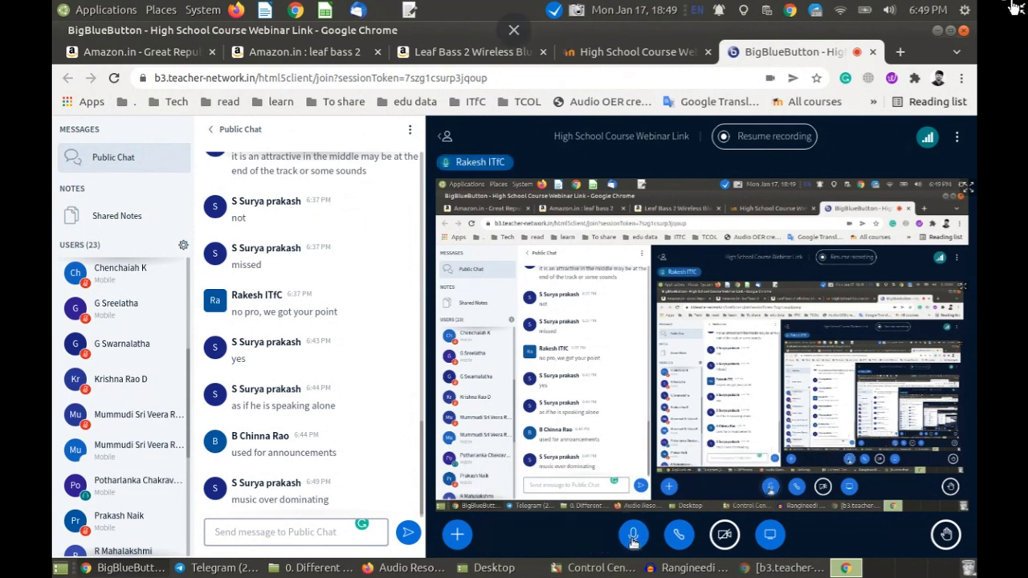
mouse_move(678, 570)
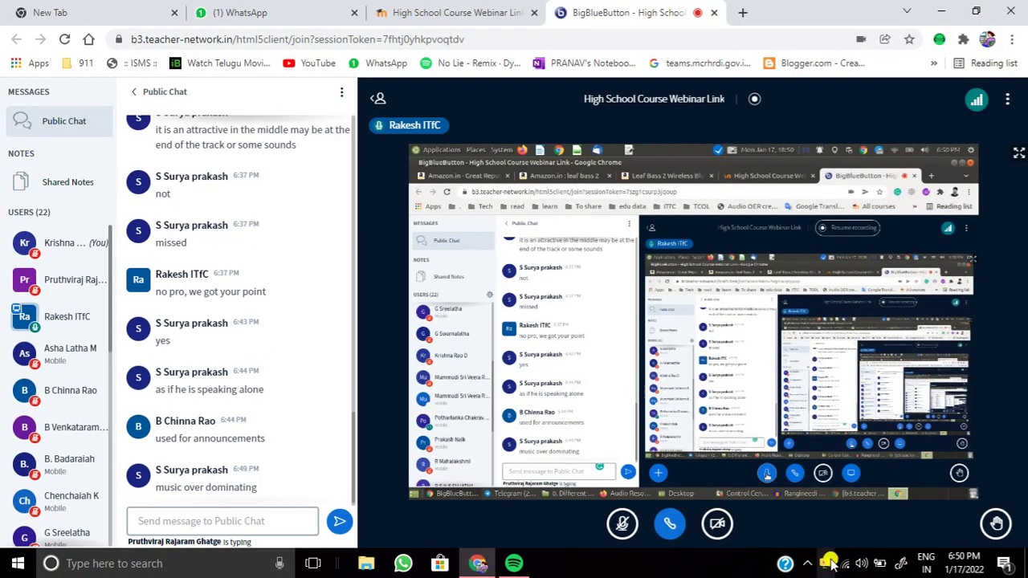
right_click(828, 564)
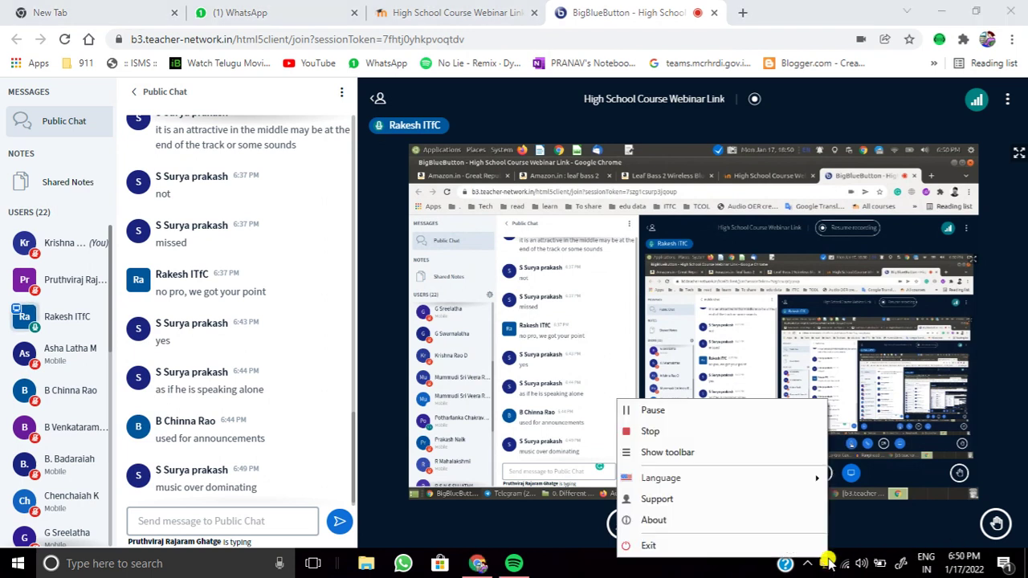
left_click(875, 525)
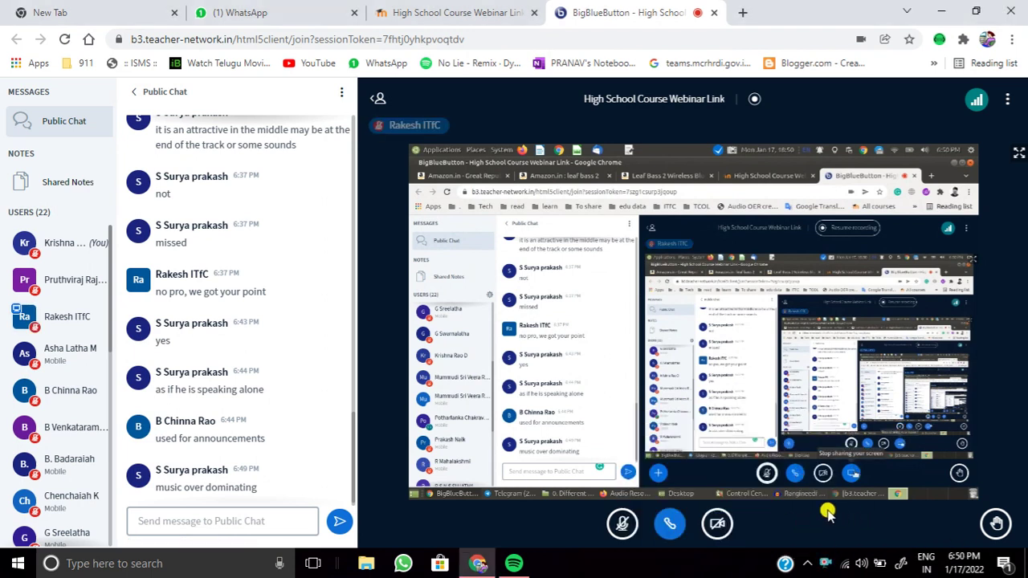
right_click(828, 565)
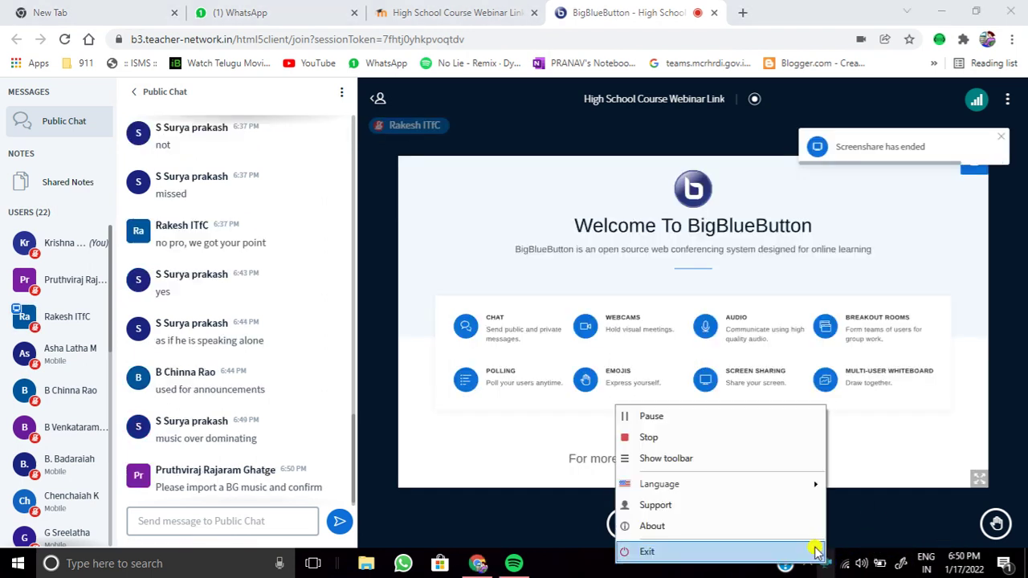
left_click(680, 419)
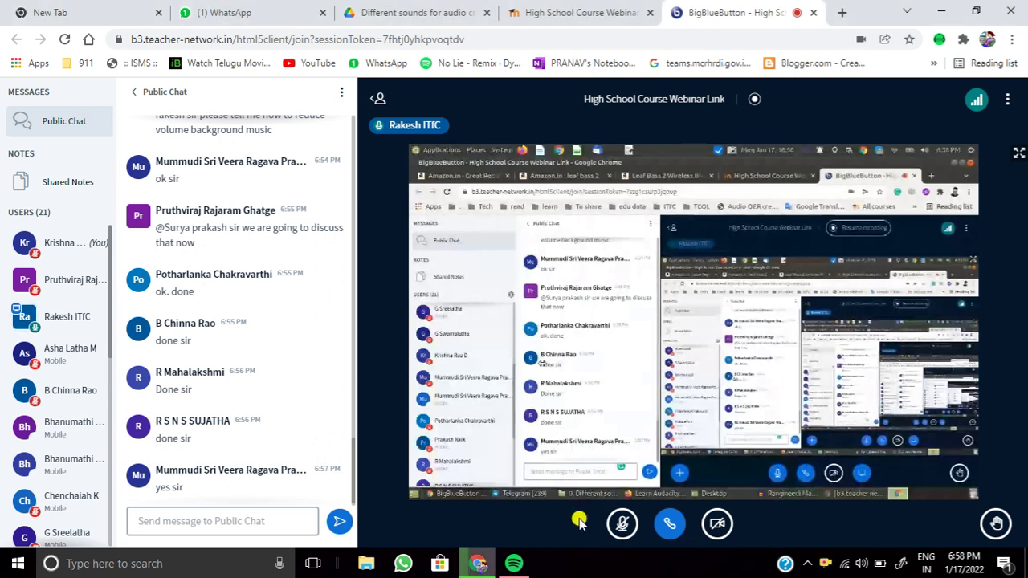
- Unmute the webinar microphone to speak, and mute it again
left_click(620, 524)
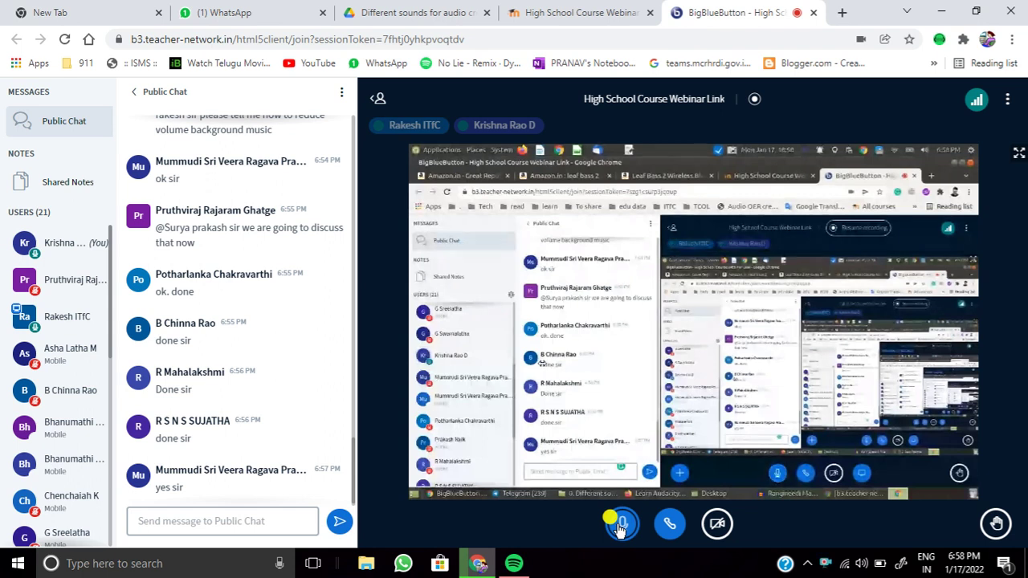
left_click(621, 526)
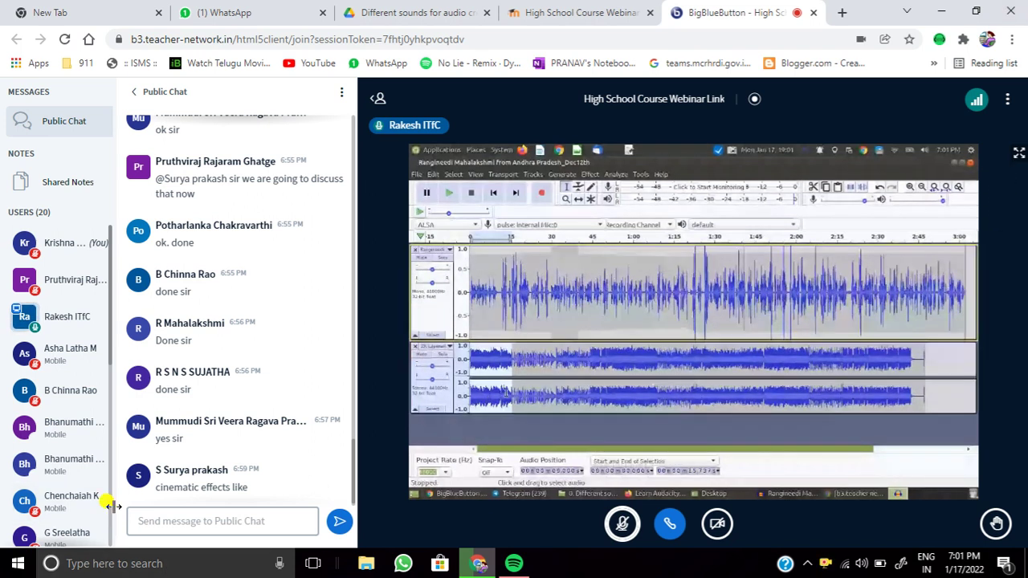
- Send a public chat message asking the presenter to please increase their voice
left_click(143, 522)
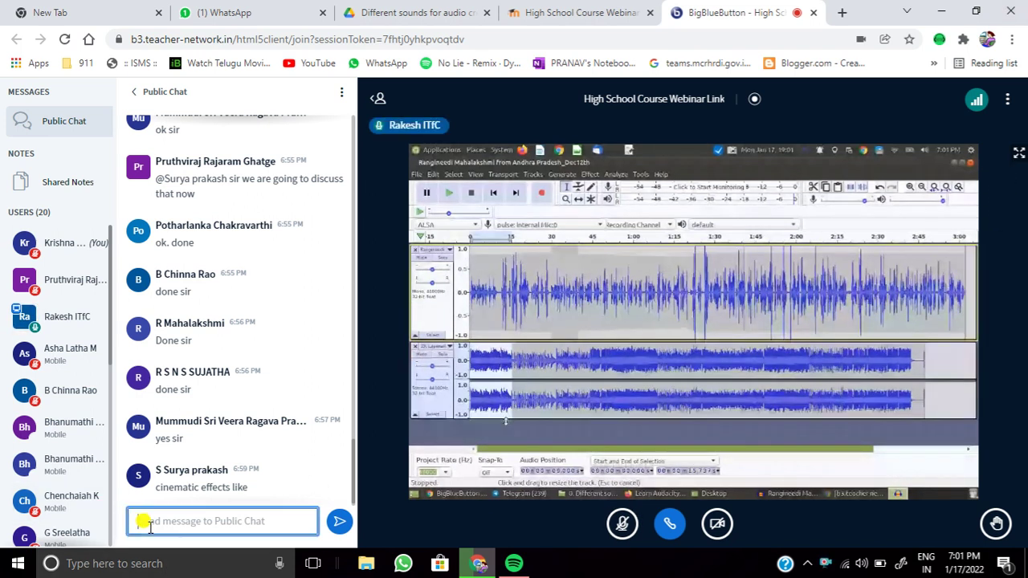
type("ok")
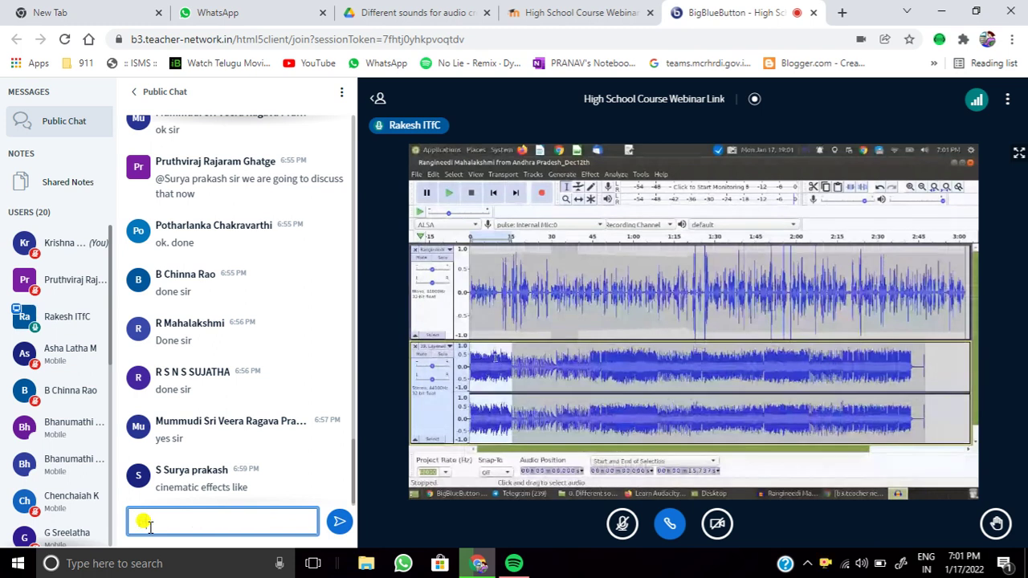
type("inc")
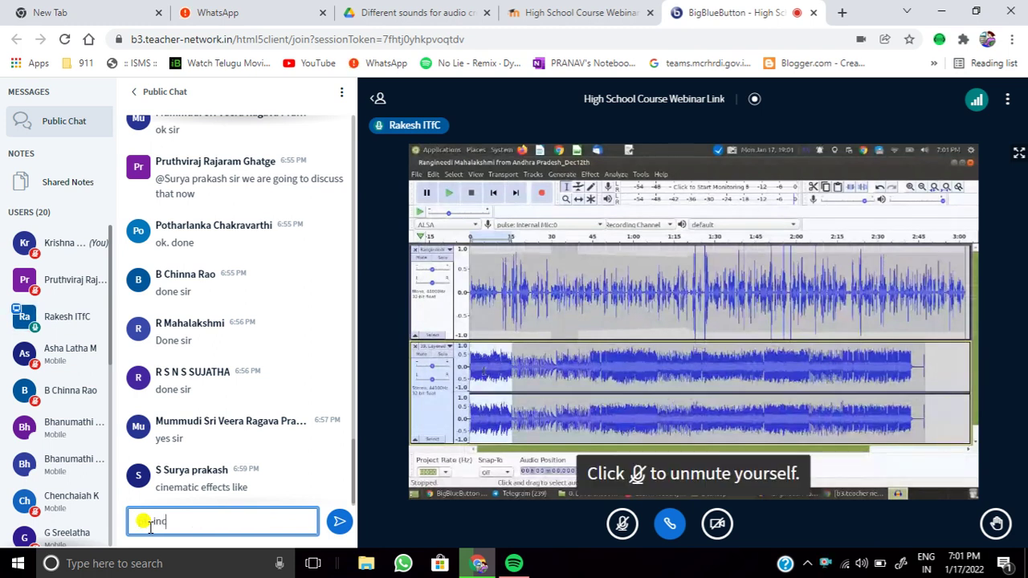
type("rease yo")
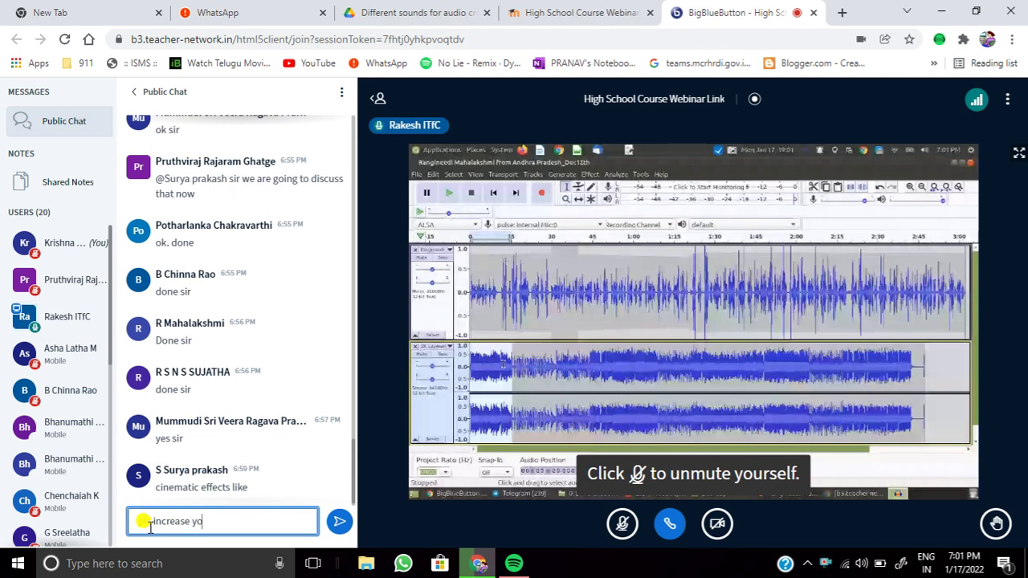
type("ur voice ")
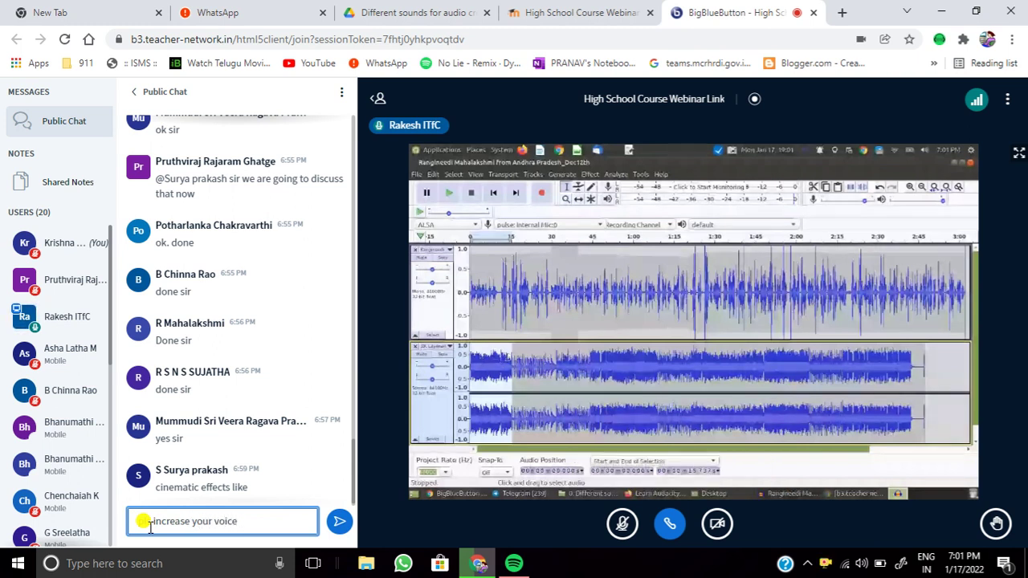
type("rakesh")
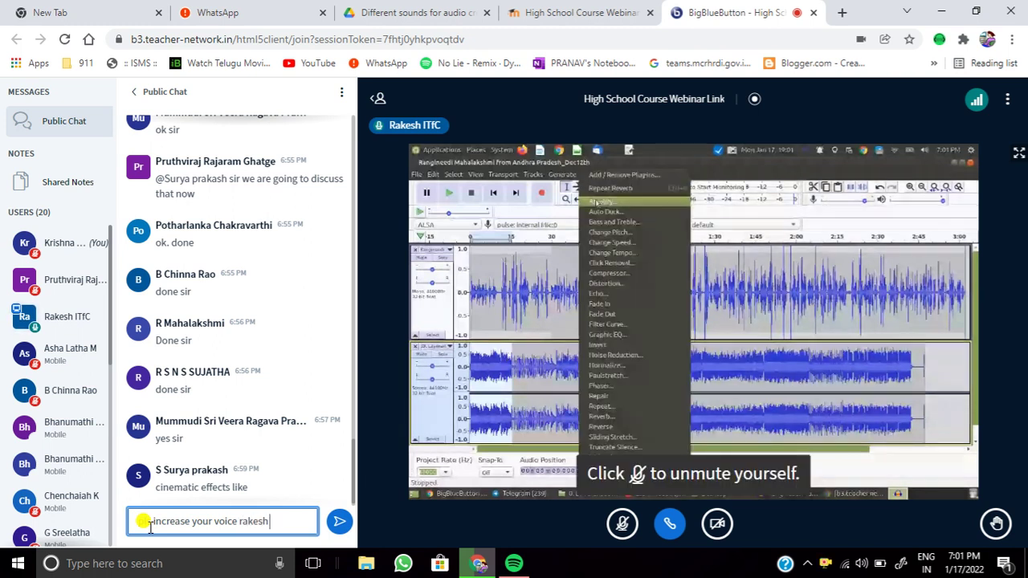
key("Return")
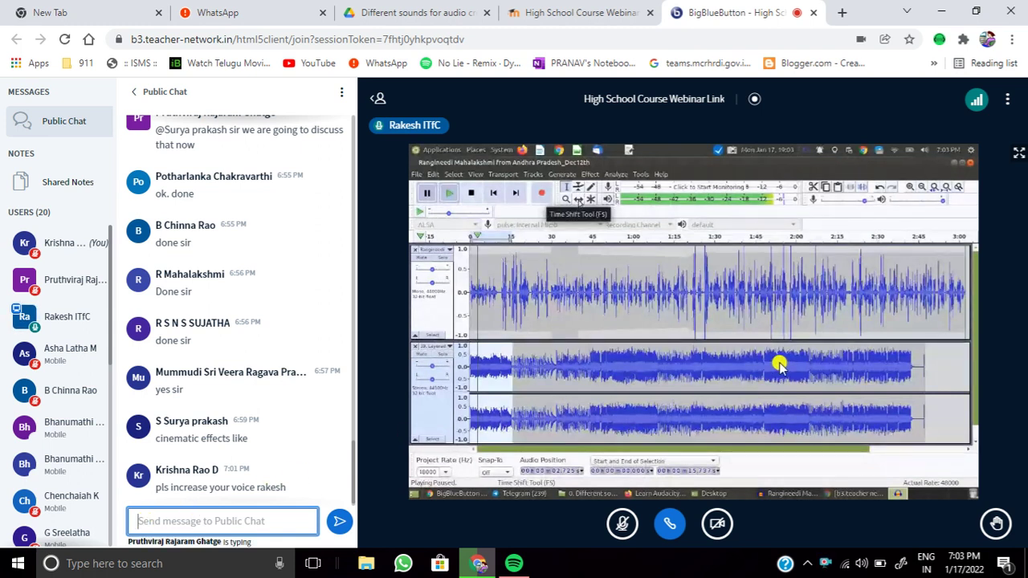
- View the presenter's shared screen in full screen, raise the sound volume, and return to the webinar layout
left_click(1018, 152)
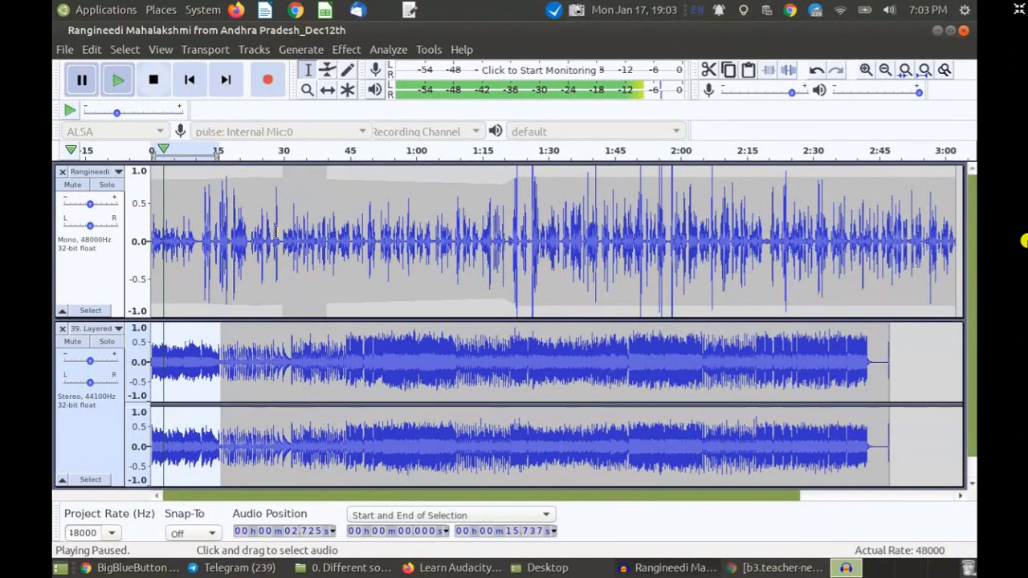
key("XF86AudioRaiseVolume")
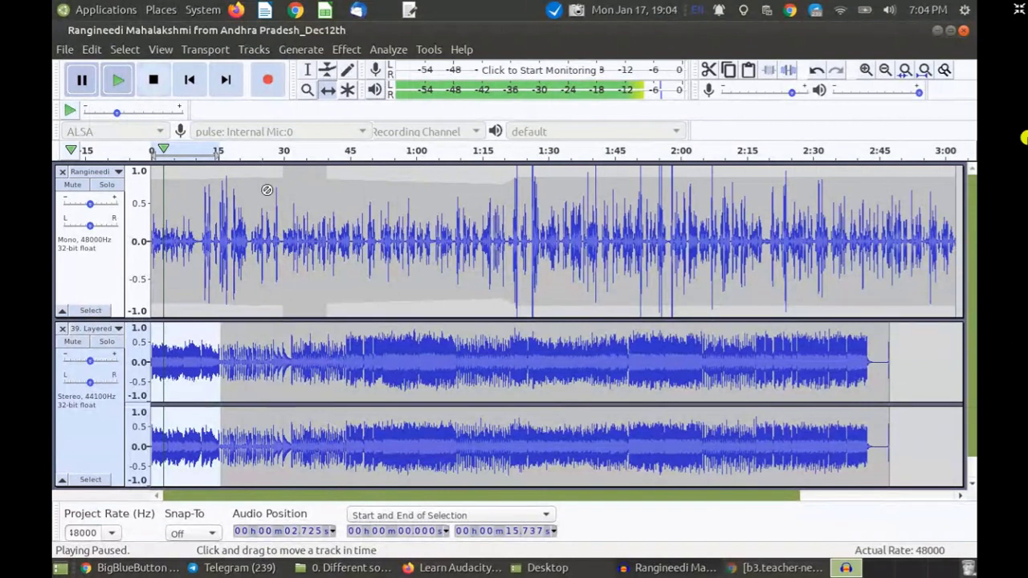
left_click(1019, 13)
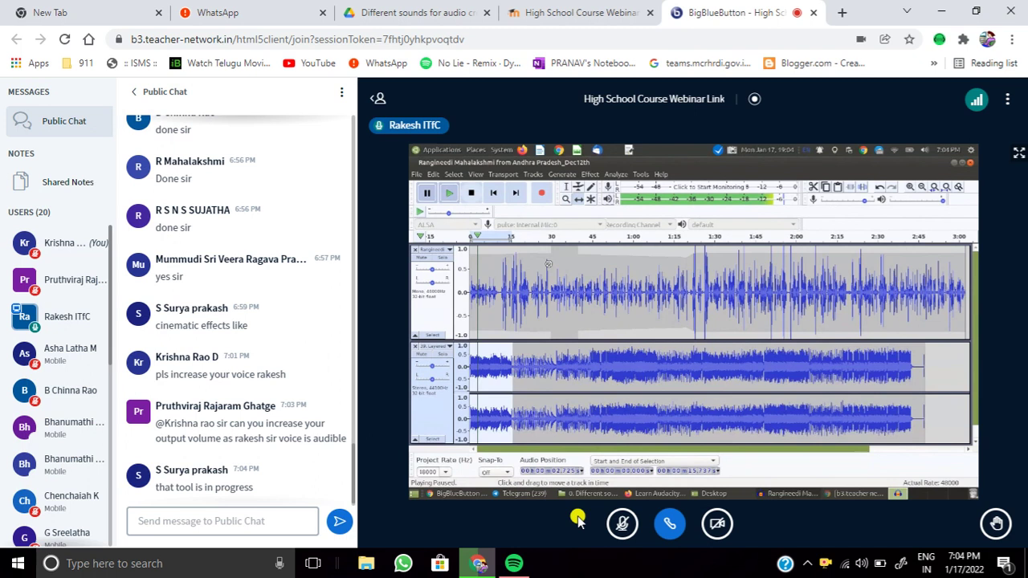
- Turn the webinar microphone on to reply to the presenter, and turn it off again
left_click(621, 518)
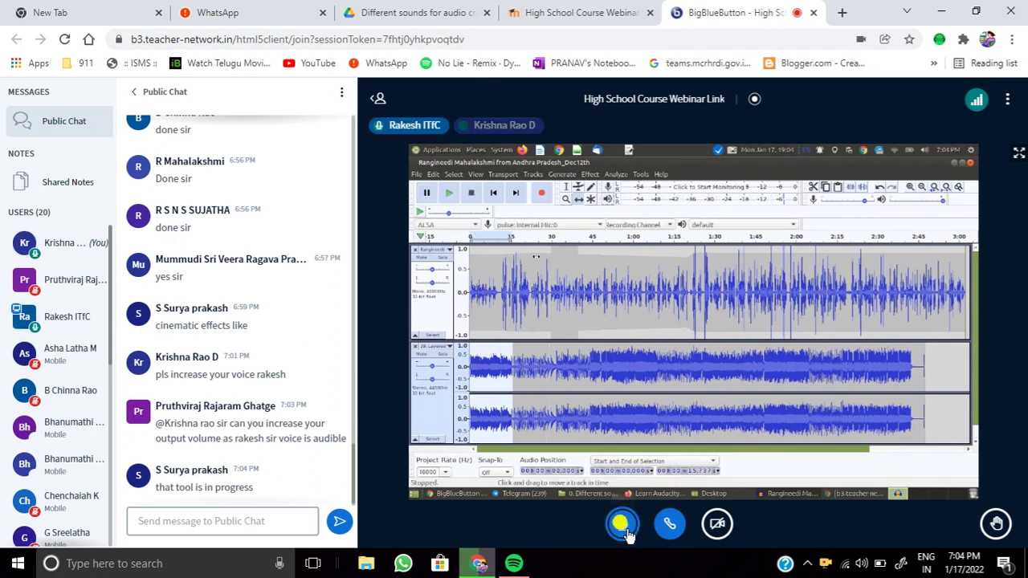
left_click(626, 531)
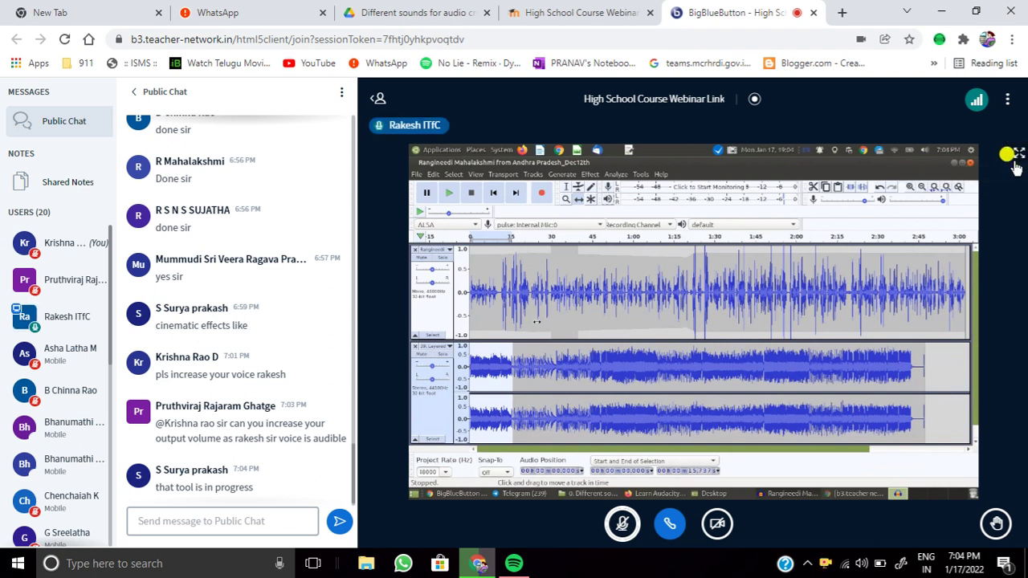
- Show the shared screen full screen, and shift the voice recording to start at about 15 seconds on the timeline
left_click(1016, 155)
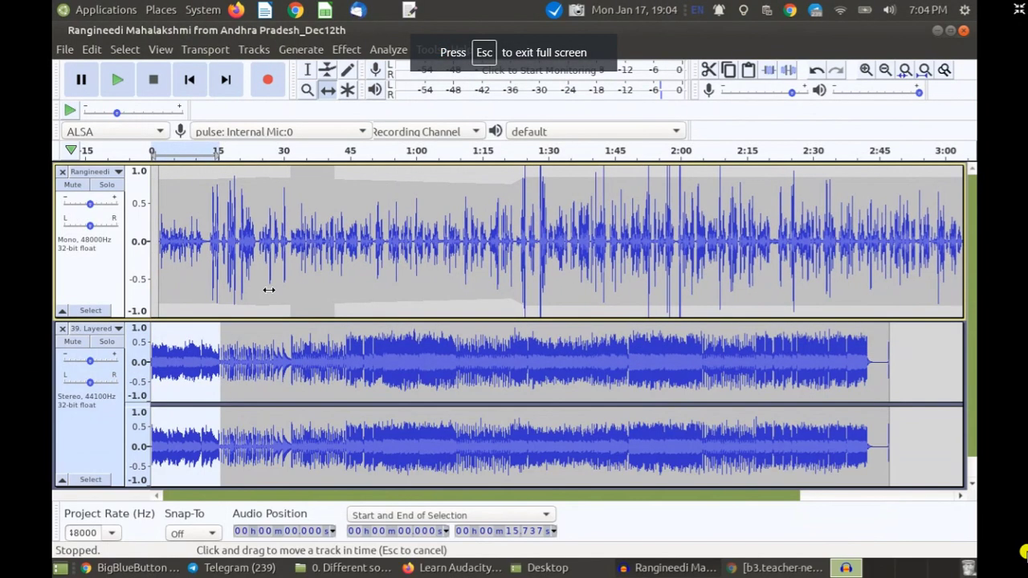
left_click_drag(269, 290, 325, 295)
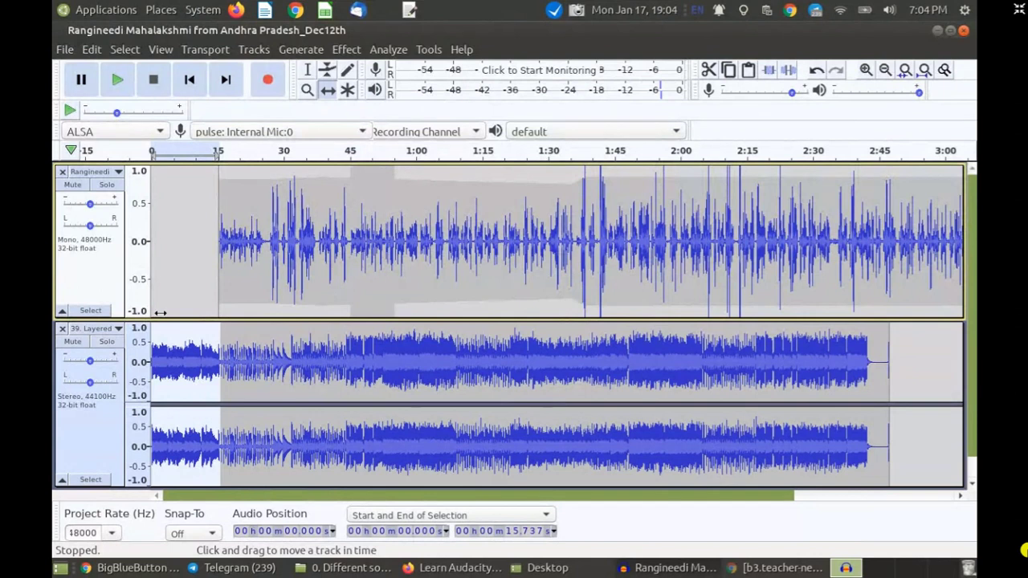
- Play both tracks from the beginning to hear the music intro before the voice, and stop after the voice begins
left_click(189, 80)
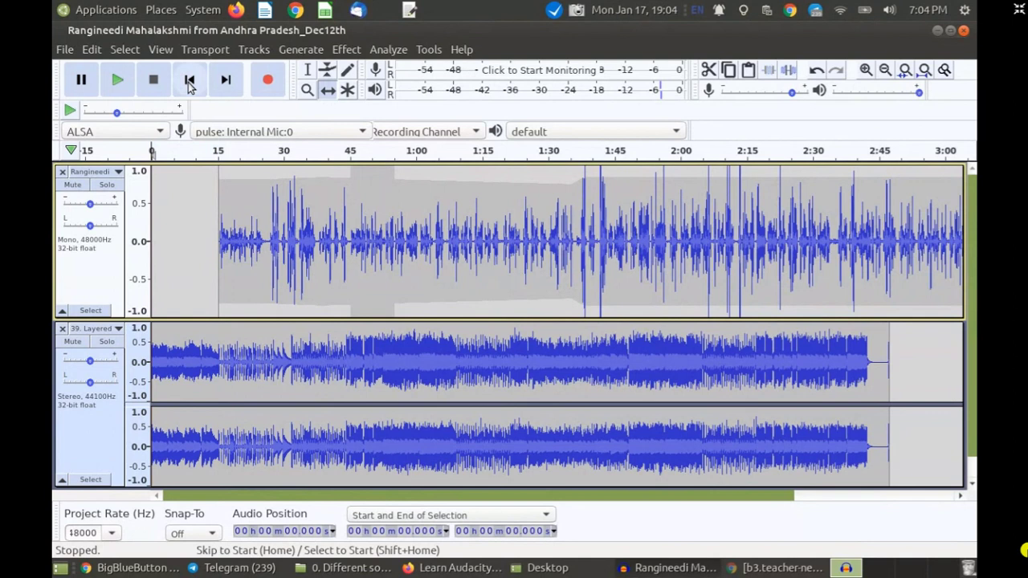
left_click(116, 85)
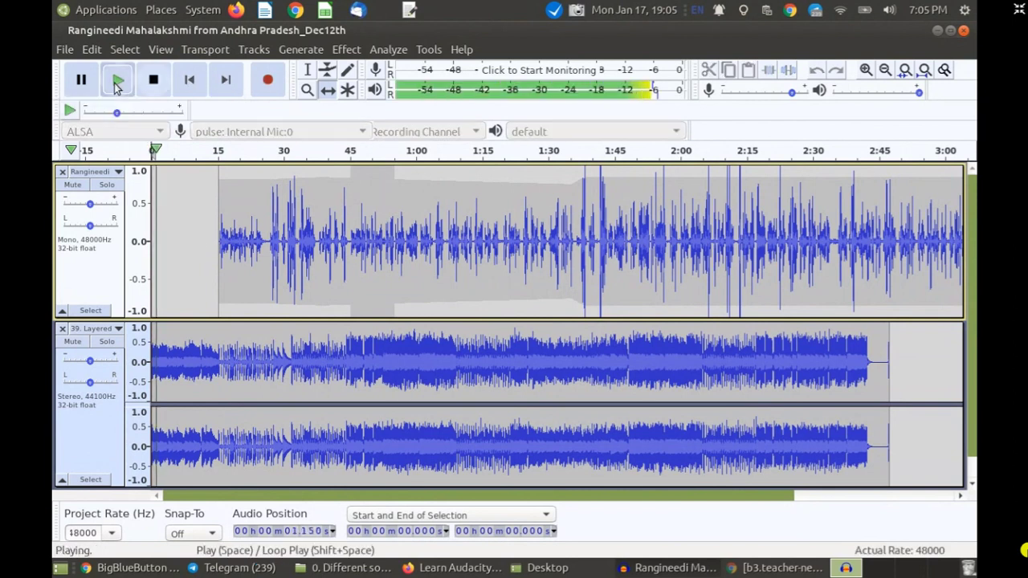
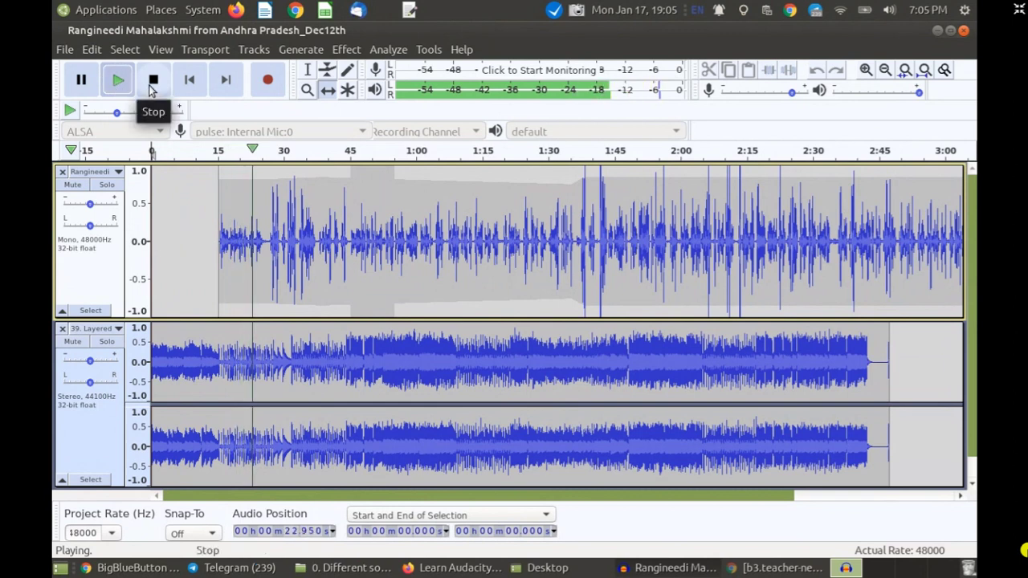
left_click(151, 84)
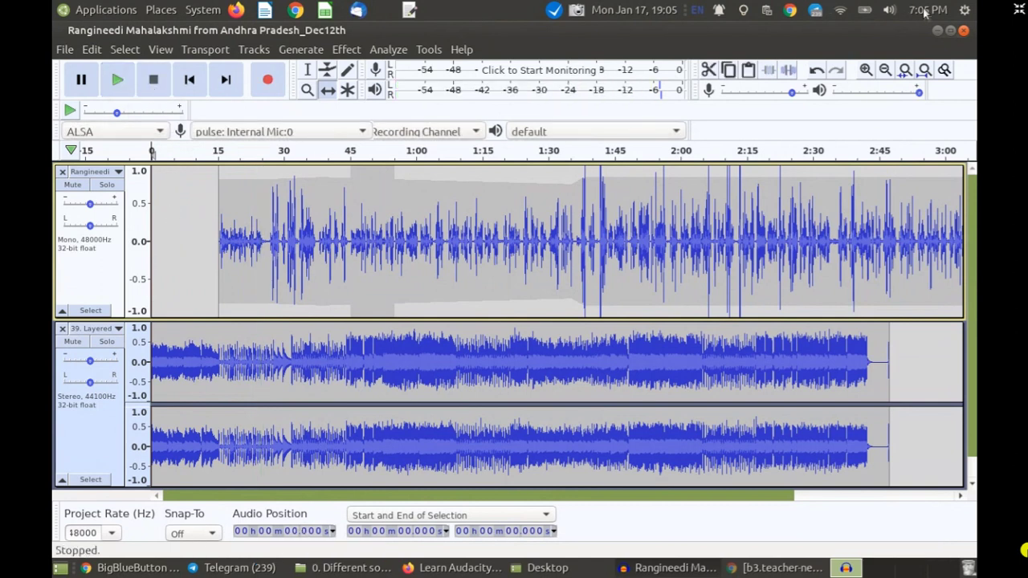
- Raise the system sound volume to about half
left_click(889, 10)
left_click_drag(851, 52, 869, 51)
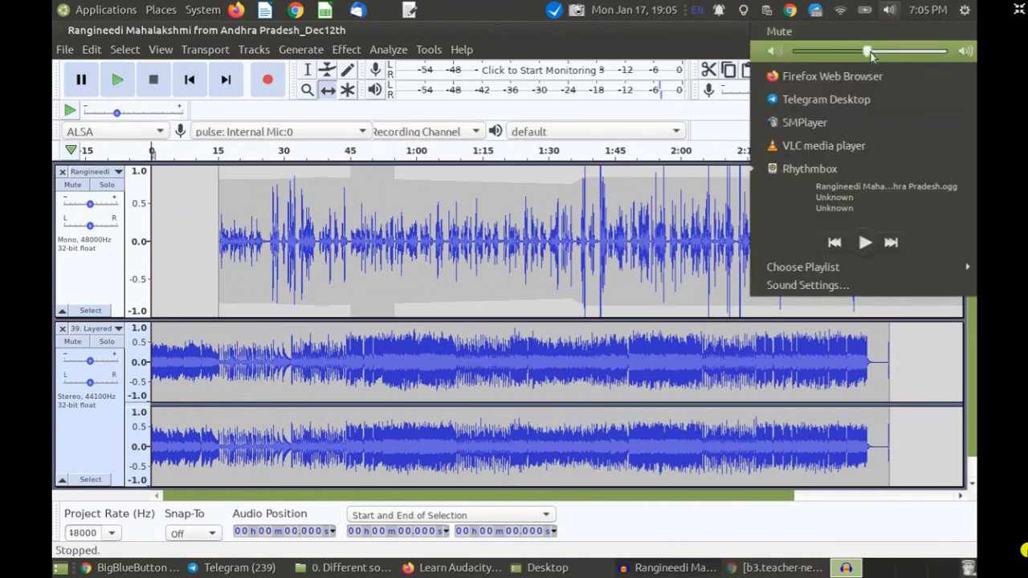
left_click(683, 32)
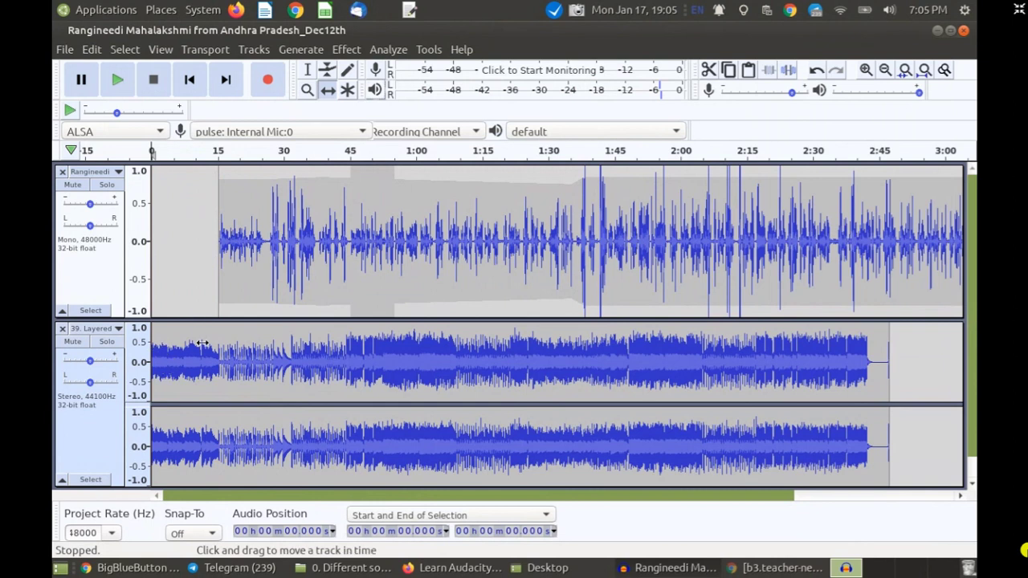
left_click(351, 51)
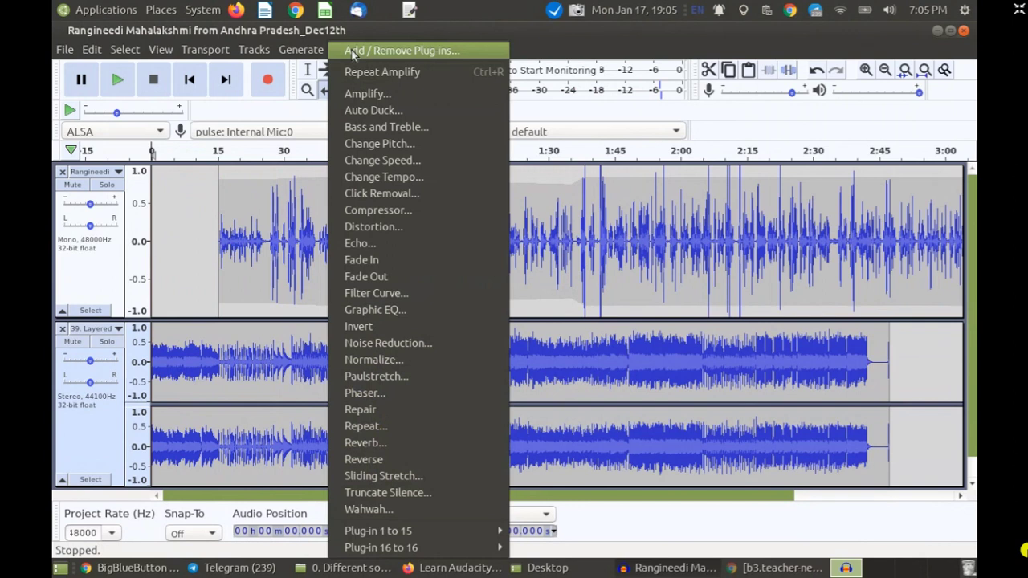
left_click(555, 41)
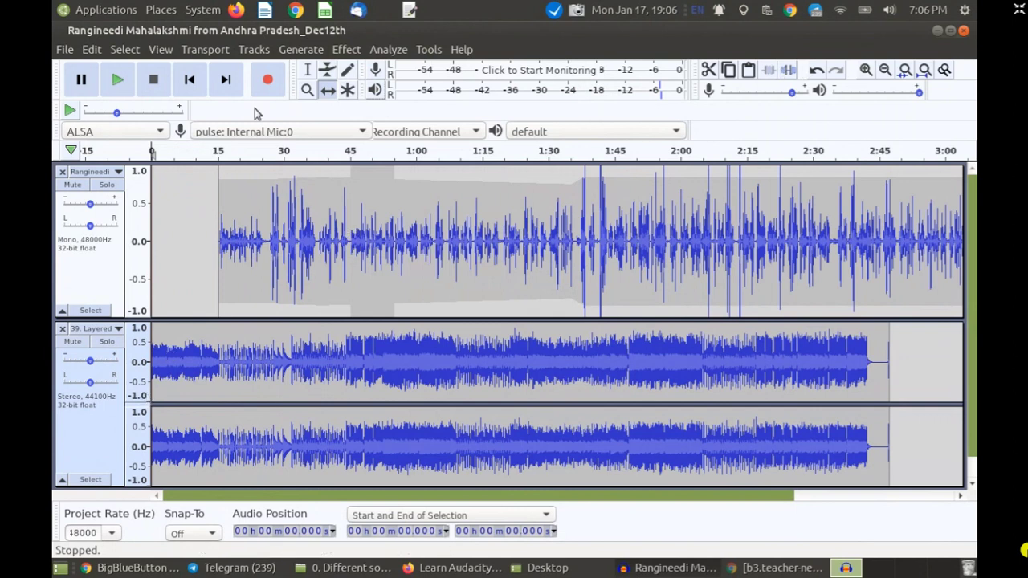
- Delete the first 3.77 seconds of the "39. Layered" music track with the Selection Tool
left_click(309, 71)
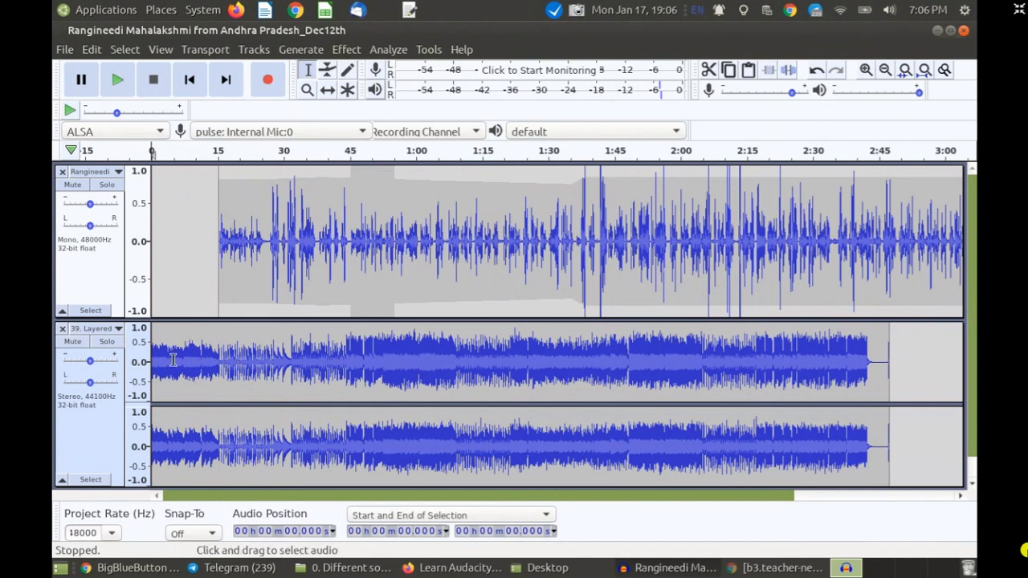
left_click_drag(167, 360, 151, 354)
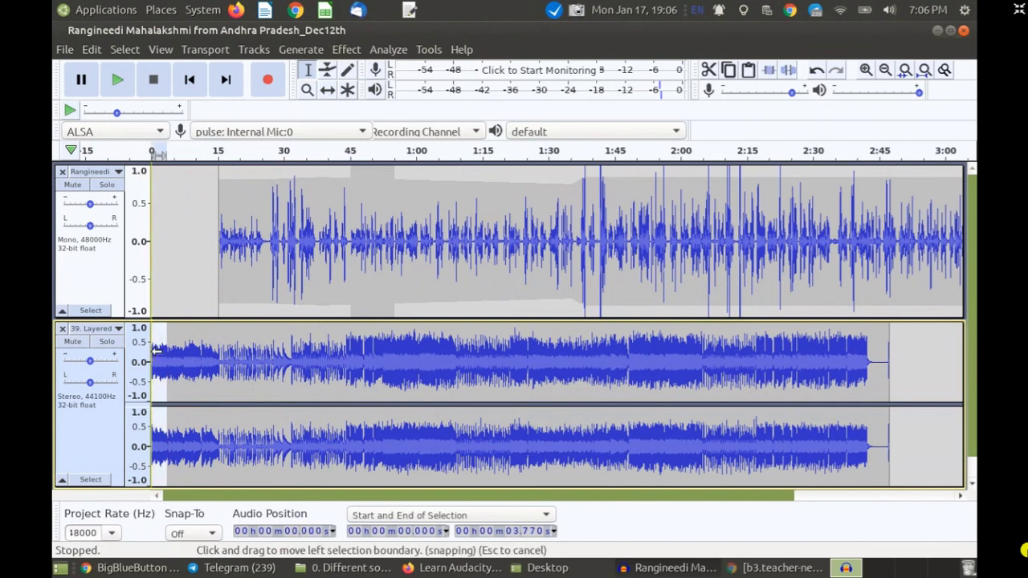
key("Delete")
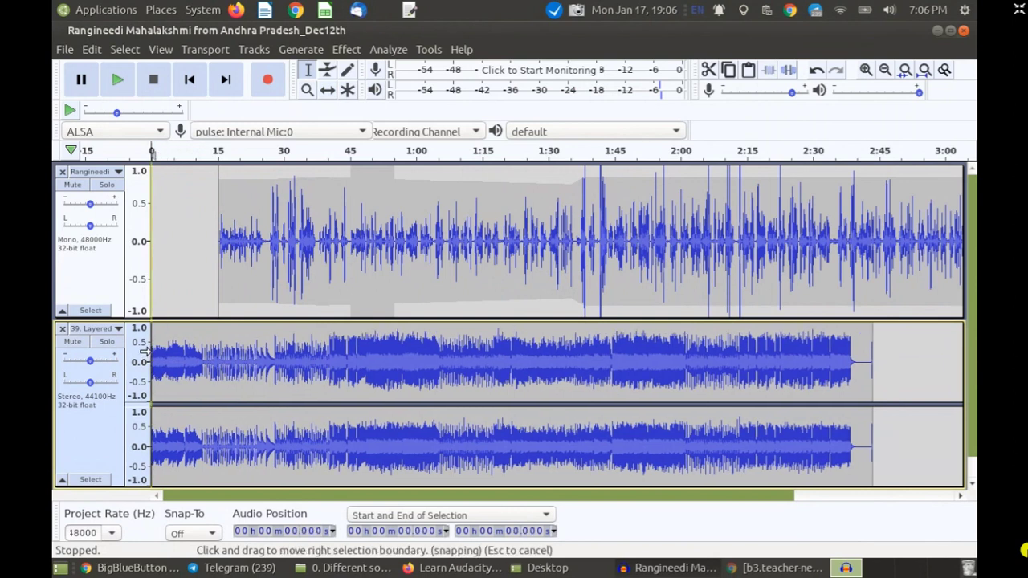
- Shift the voice recording earlier with the Time Shift Tool to start at about 12 seconds
left_click(328, 90)
left_click_drag(247, 287, 234, 289)
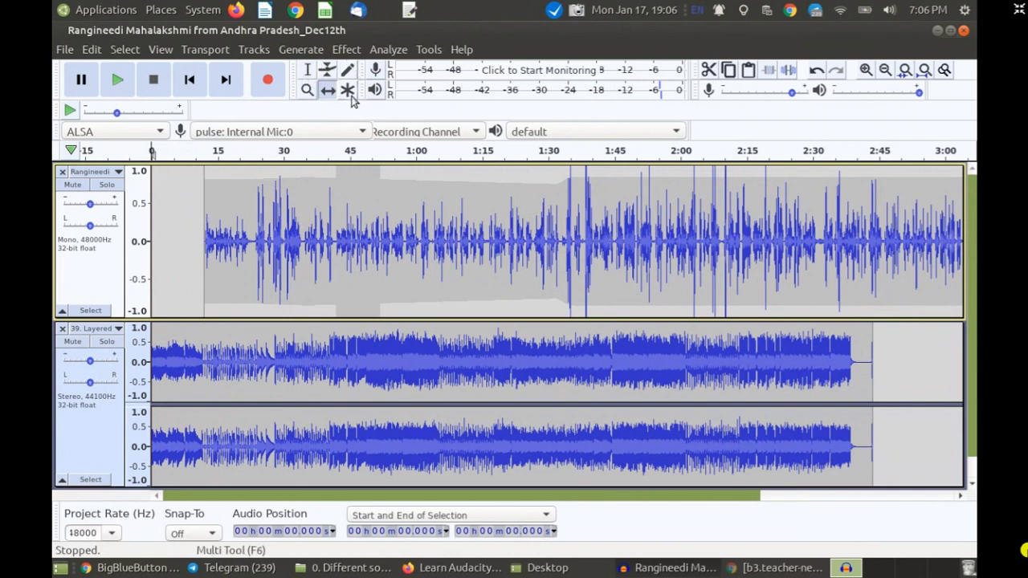
left_click(325, 91)
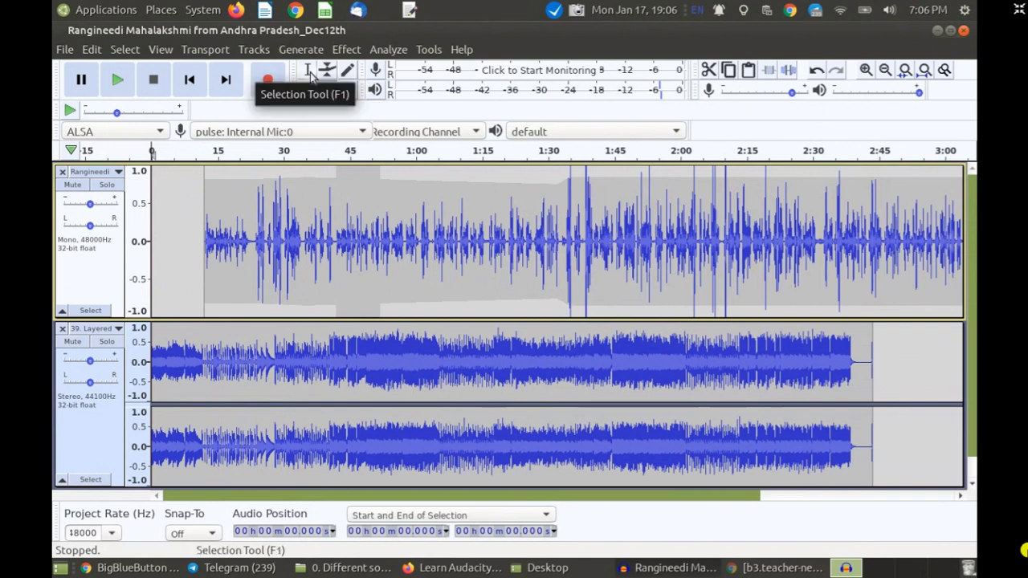
- Select the "39. Layered" music from about 12.1 to 23.3 seconds and apply Amplify at -3.3 dB, previewing the level first
left_click(309, 74)
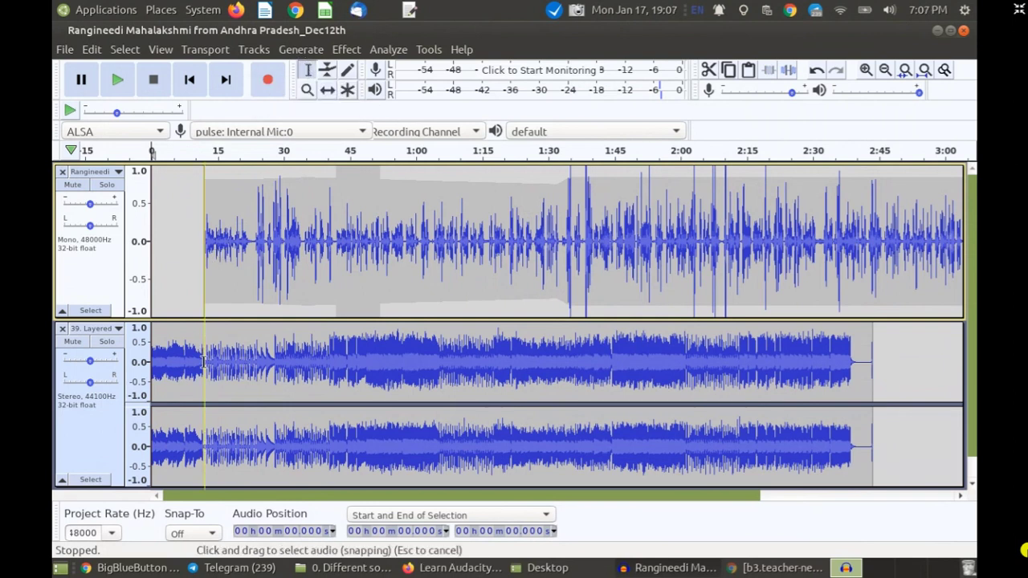
left_click_drag(204, 362, 254, 368)
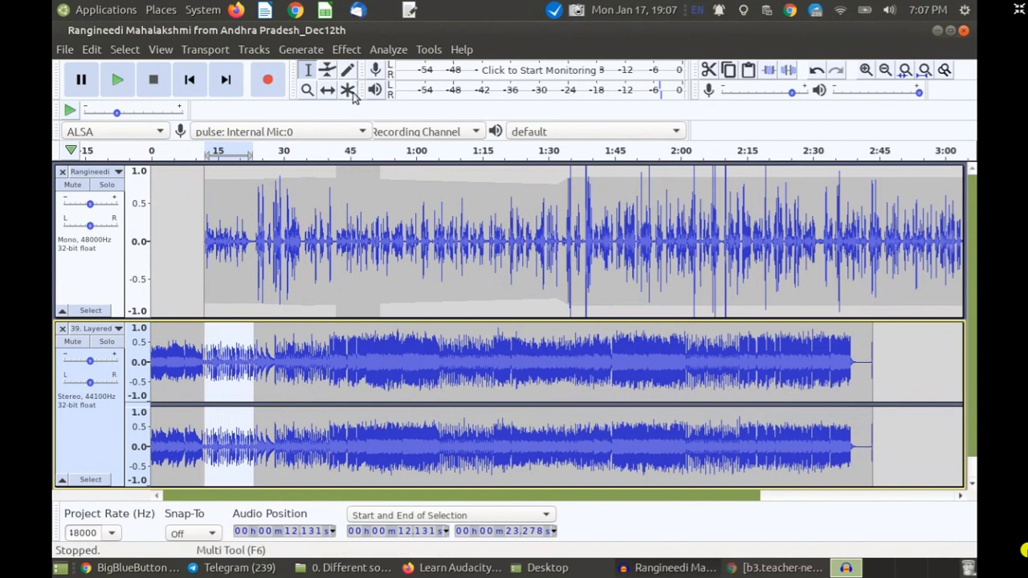
left_click(346, 49)
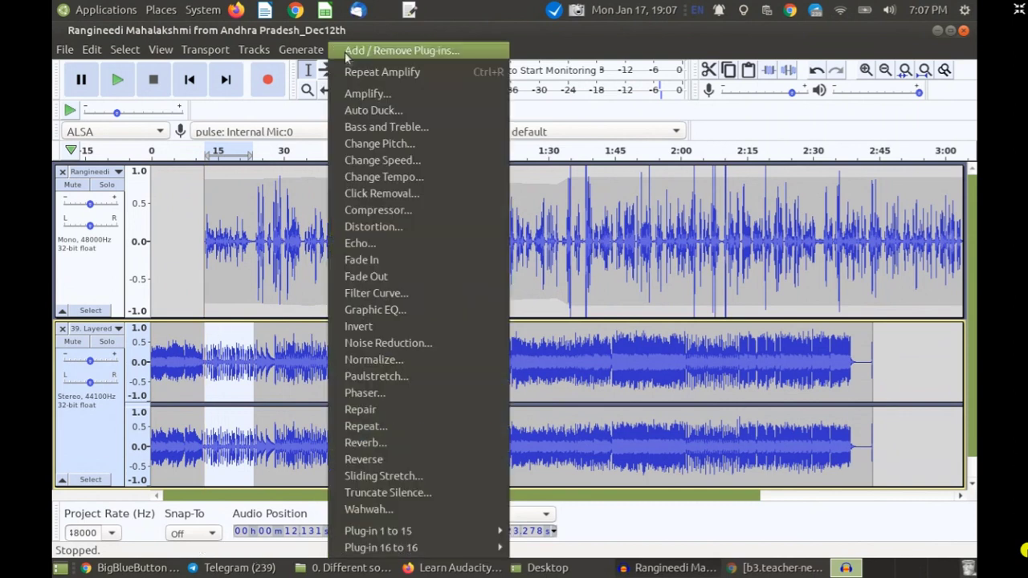
left_click(363, 94)
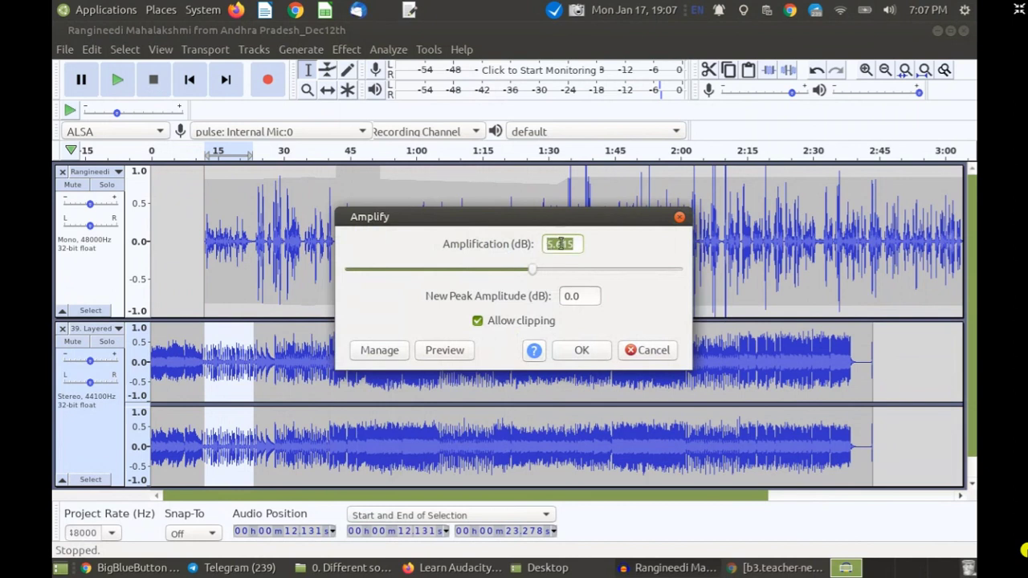
left_click_drag(530, 275, 506, 277)
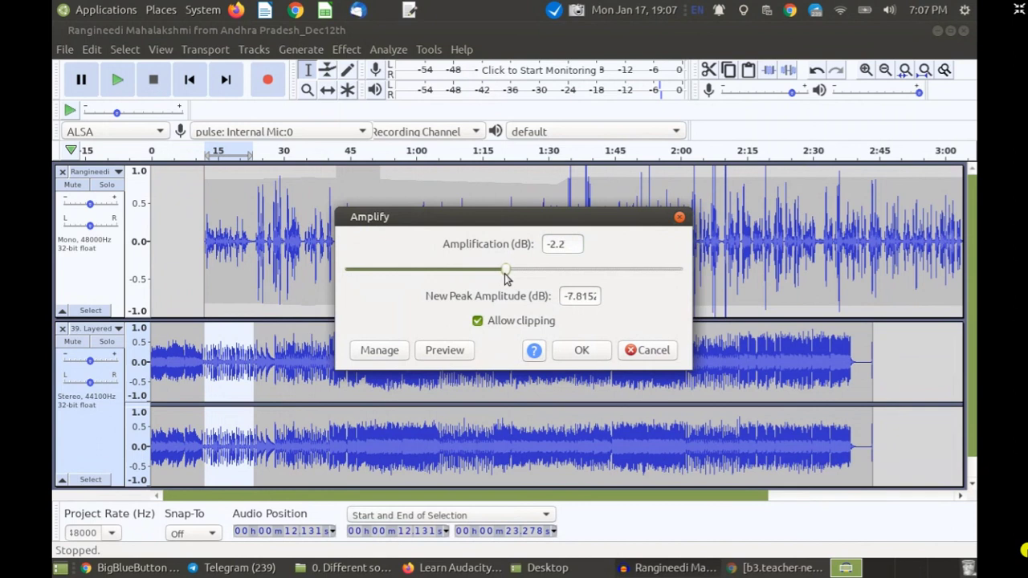
left_click(455, 354)
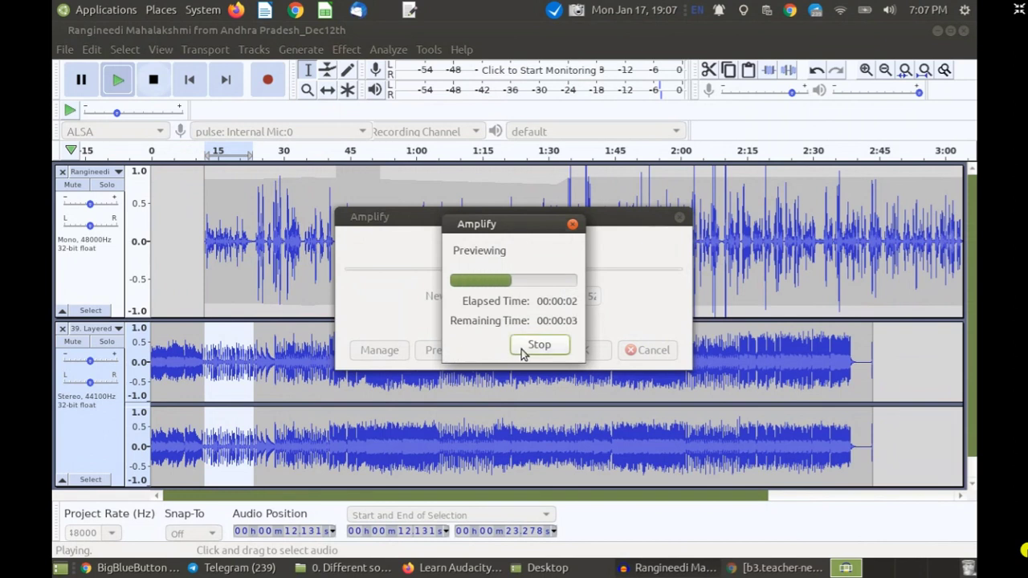
left_click(526, 347)
left_click_drag(506, 277, 502, 274)
left_click(456, 351)
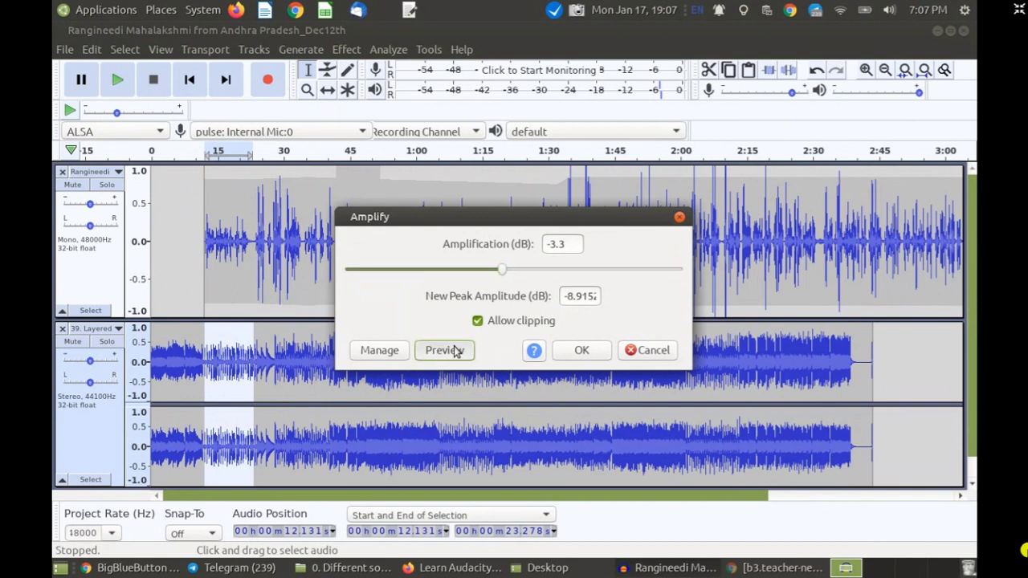
left_click(533, 347)
left_click(582, 353)
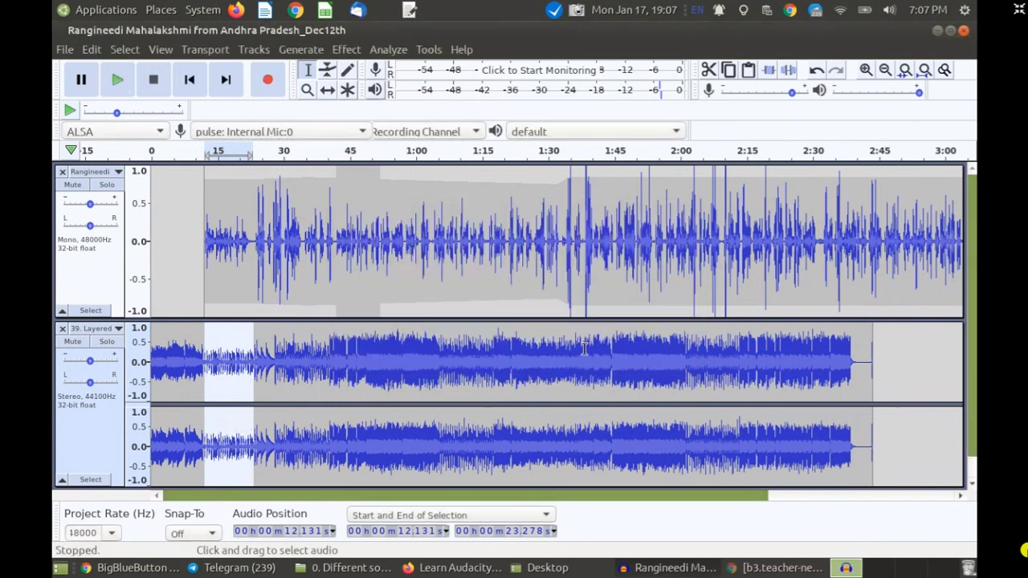
- Play both tracks from about 4.8 seconds to check the quieter music under the voice, and stop at about 28 seconds
left_click(171, 292)
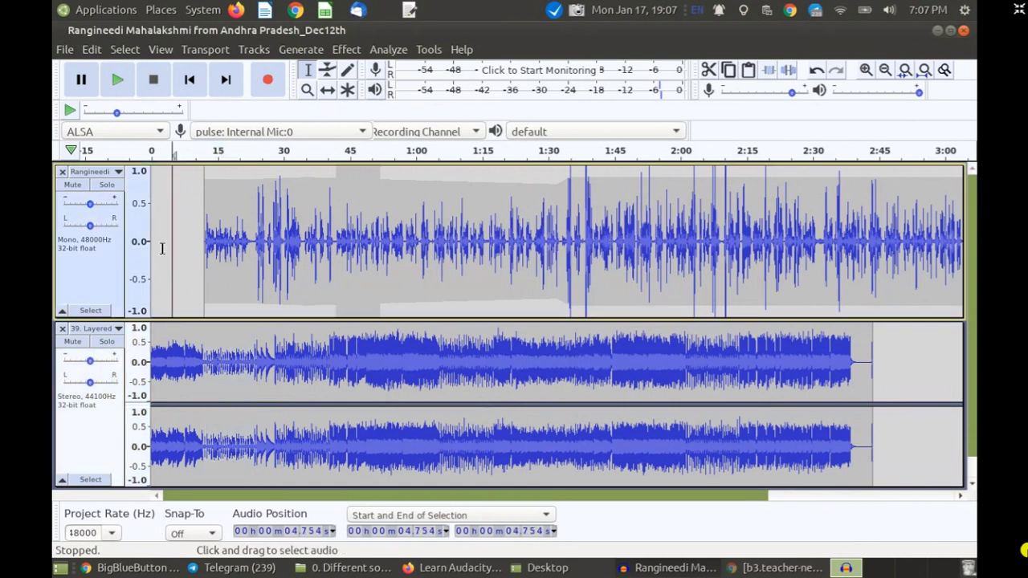
key("space")
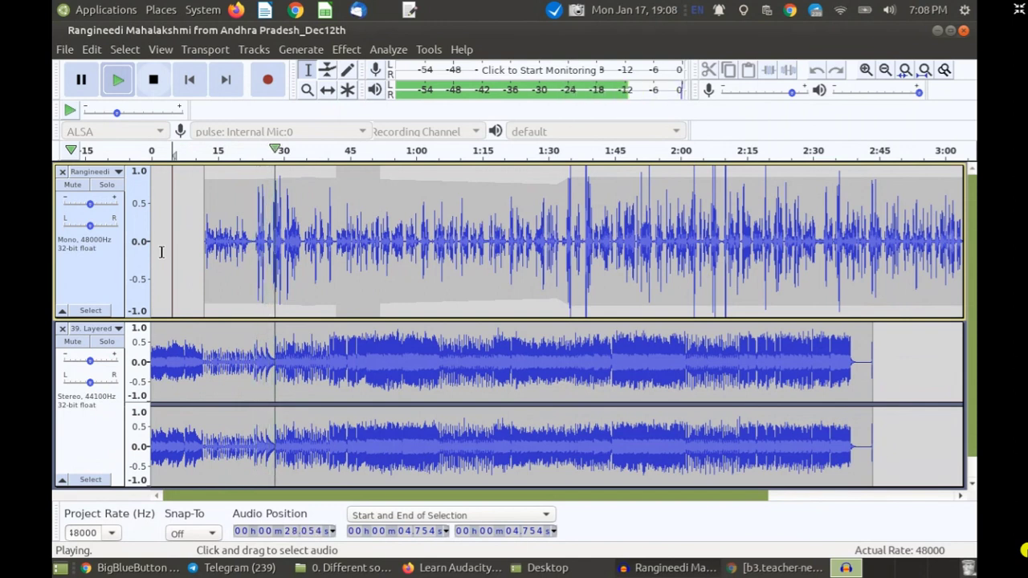
key("space")
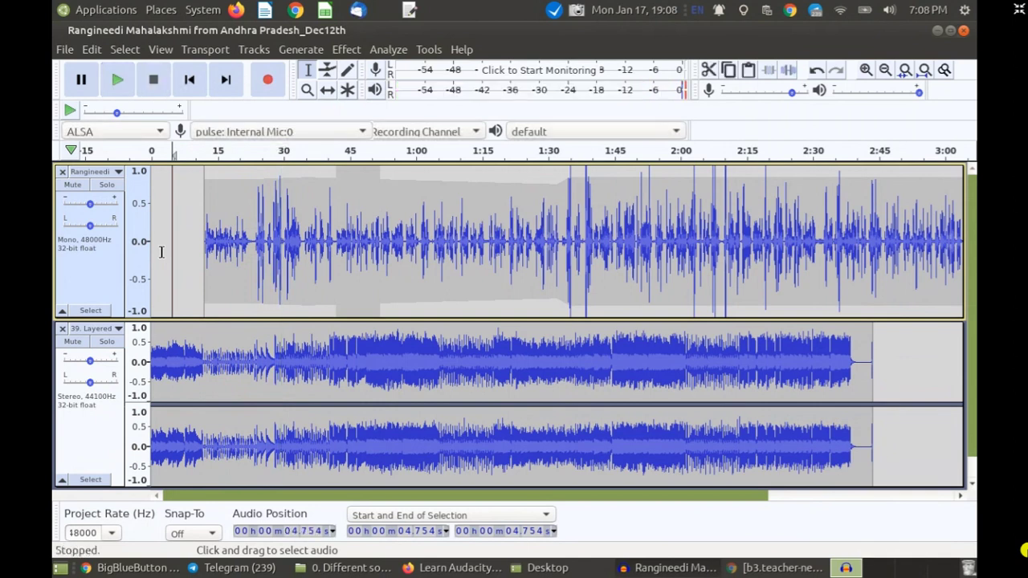
- Select the music from about 27.7 seconds to 2 minutes 42.8 seconds and apply Amplify at -7.3 dB
left_click_drag(273, 369, 871, 401)
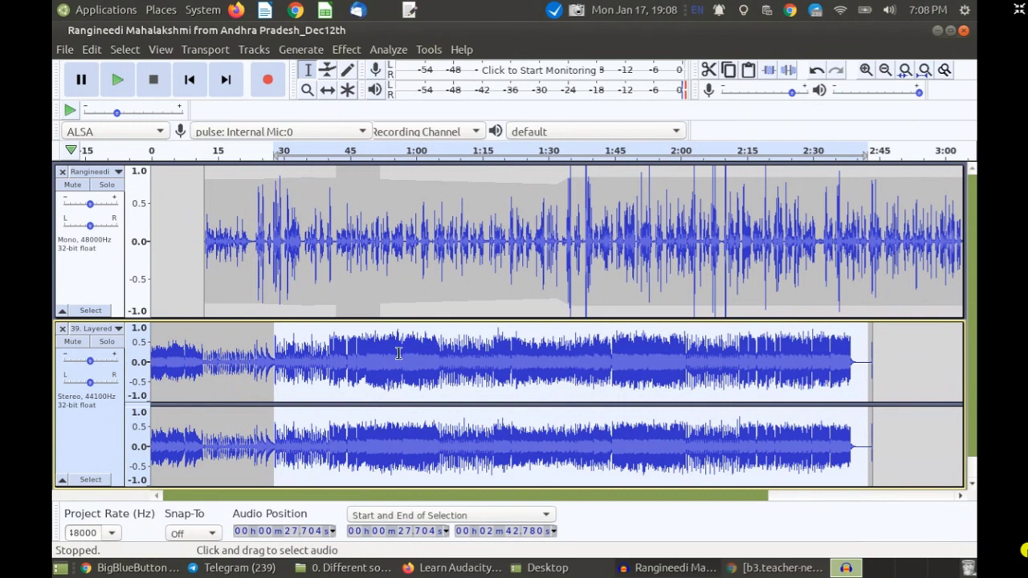
left_click(346, 50)
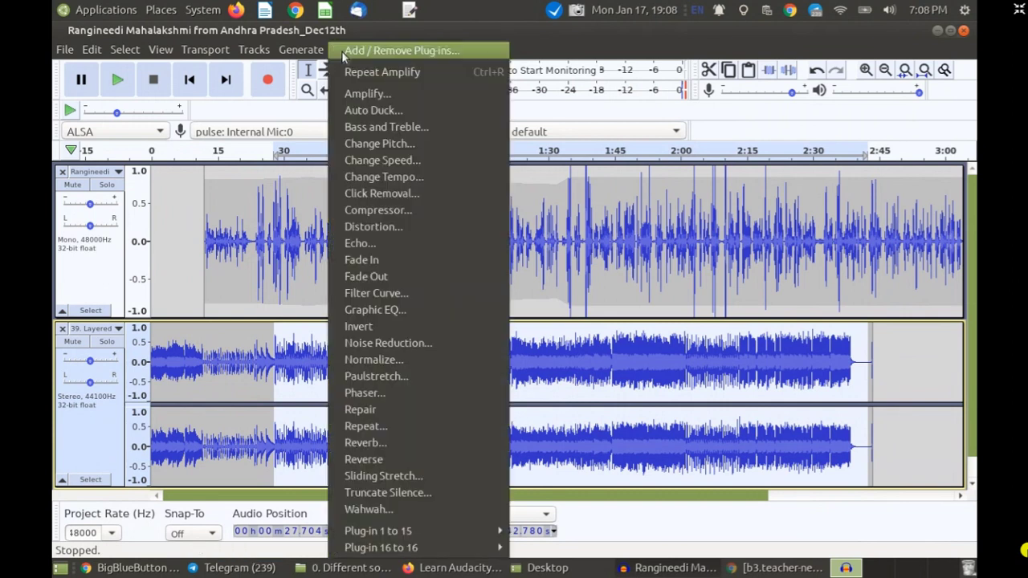
left_click(364, 94)
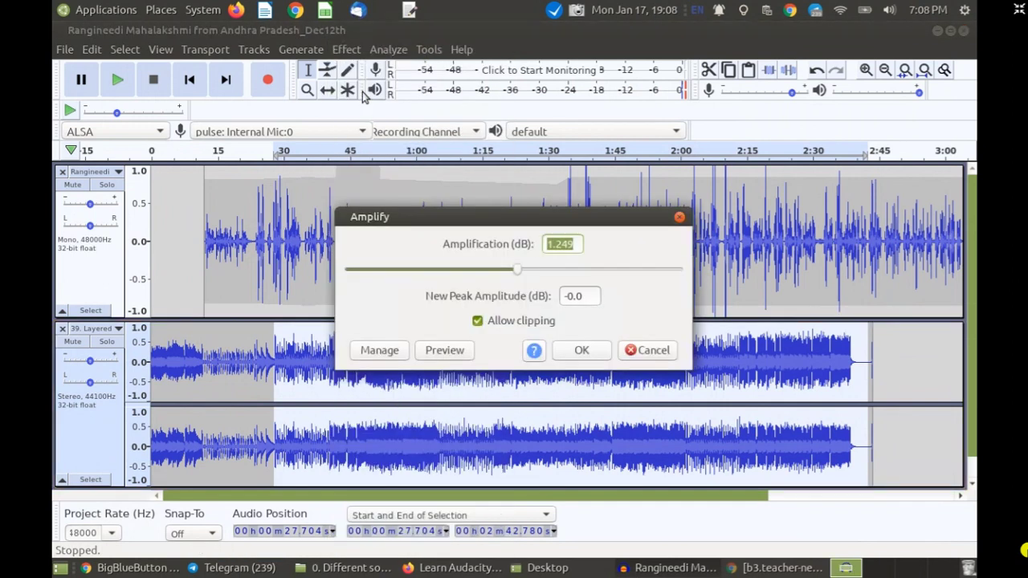
left_click_drag(522, 271, 472, 275)
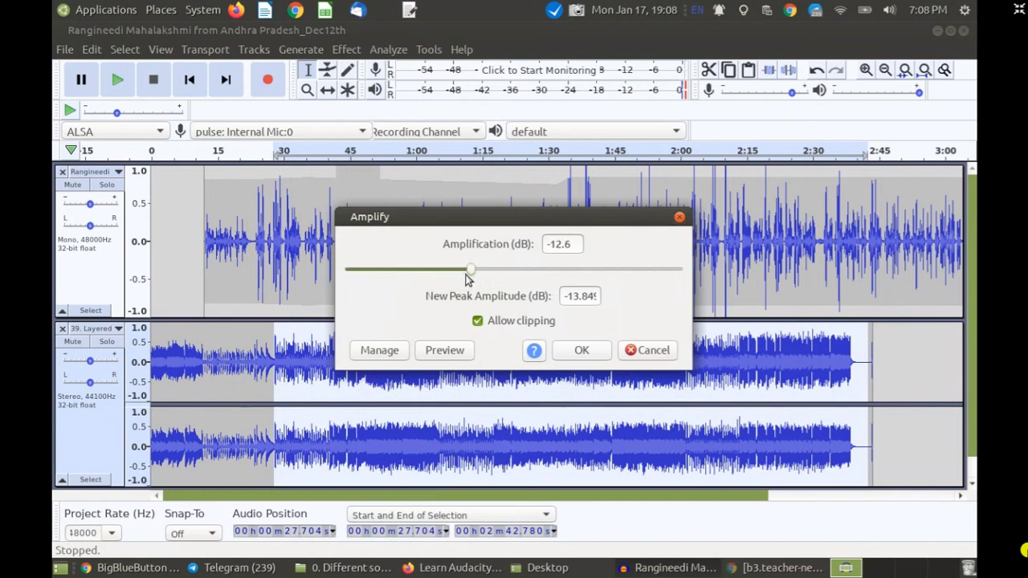
left_click_drag(472, 276, 487, 272)
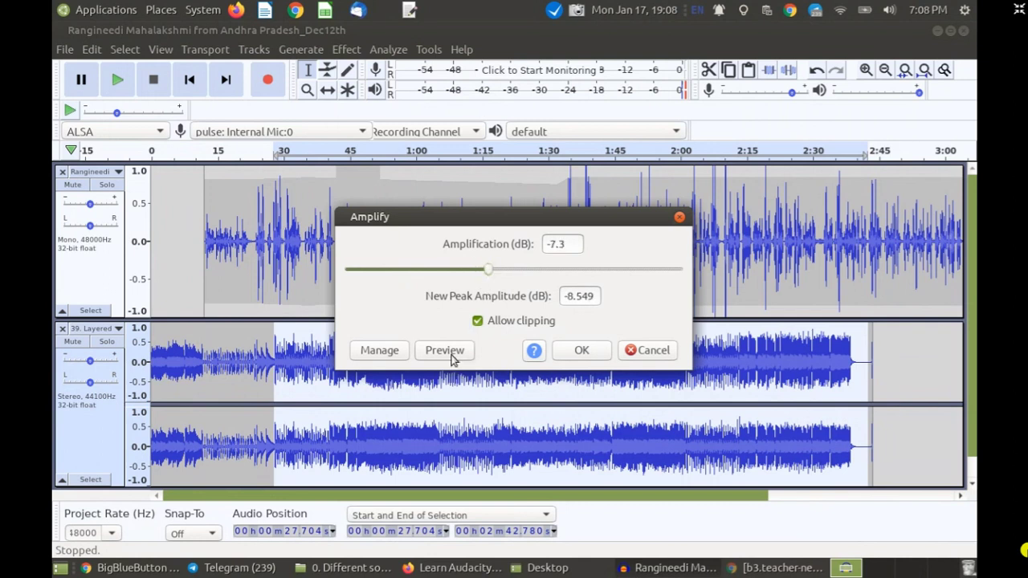
left_click(574, 356)
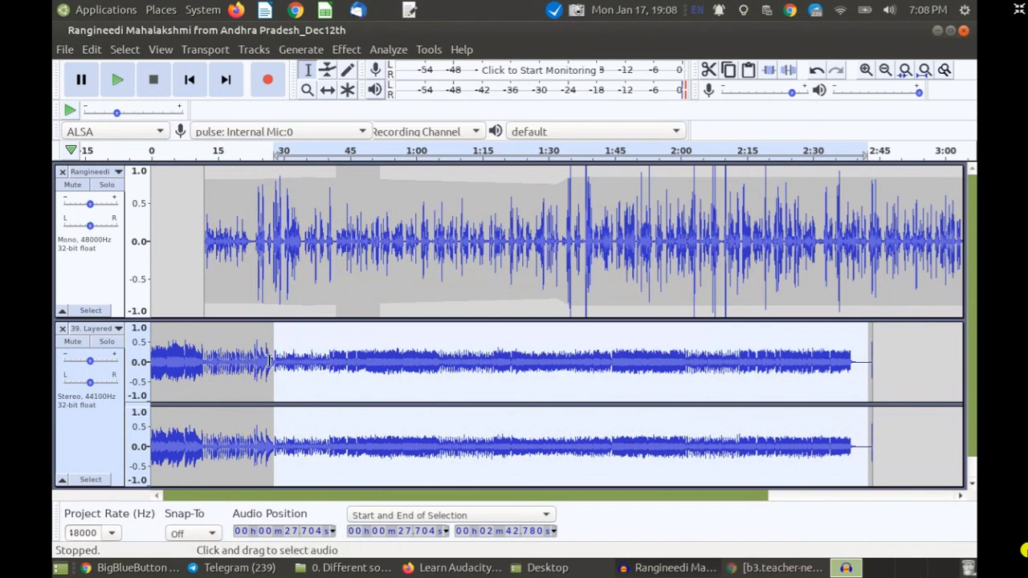
- Play the selected section to judge the music level, and undo the last amplification
key("space")
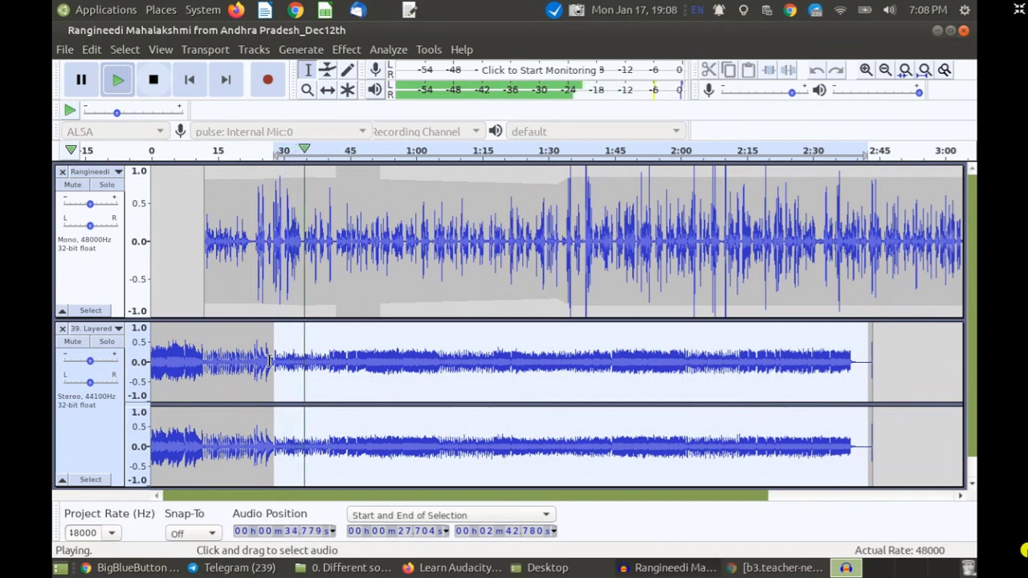
key("space")
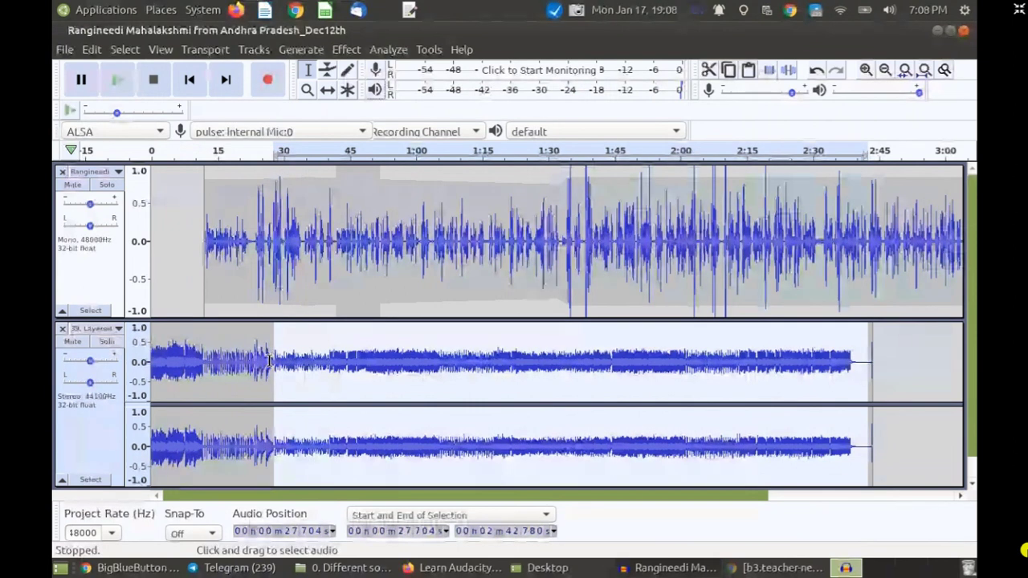
key("ctrl+z")
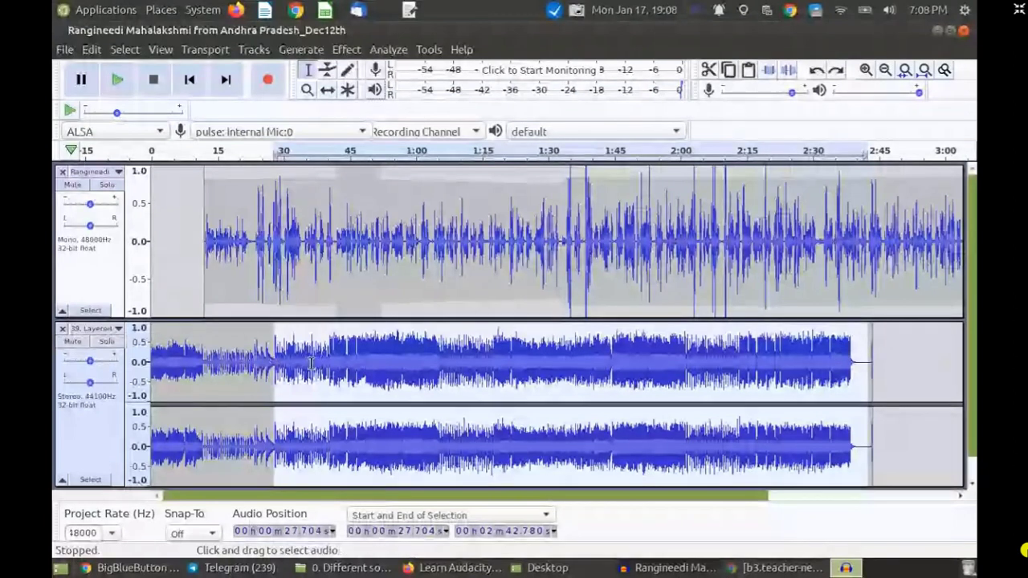
- Select the music from about 27.5 to 40.5 seconds and apply Amplify at -10.8 dB, previewing the level along the way
left_click(276, 364)
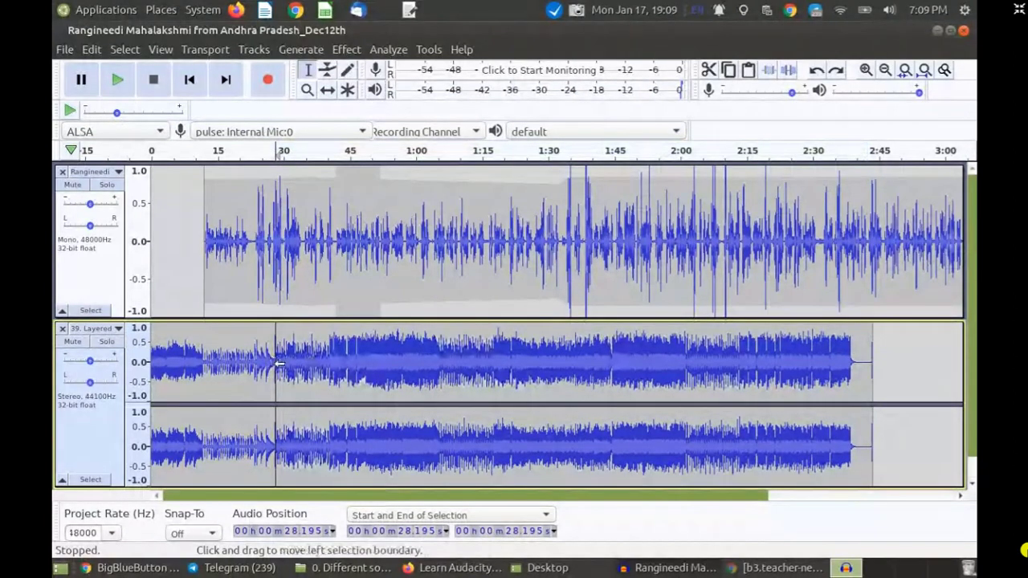
left_click_drag(273, 366, 327, 371)
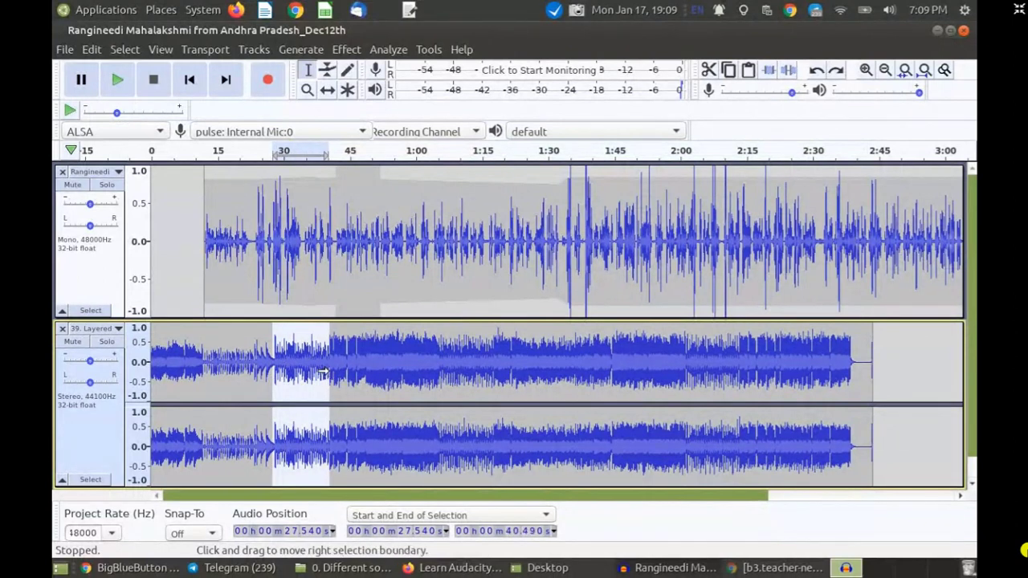
left_click(346, 49)
left_click(367, 93)
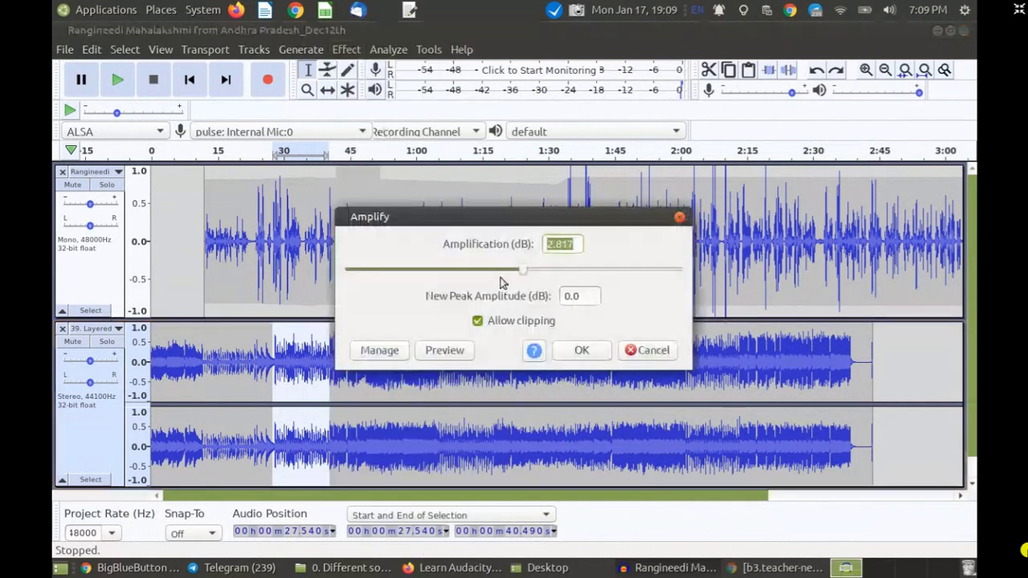
left_click_drag(503, 275, 486, 275)
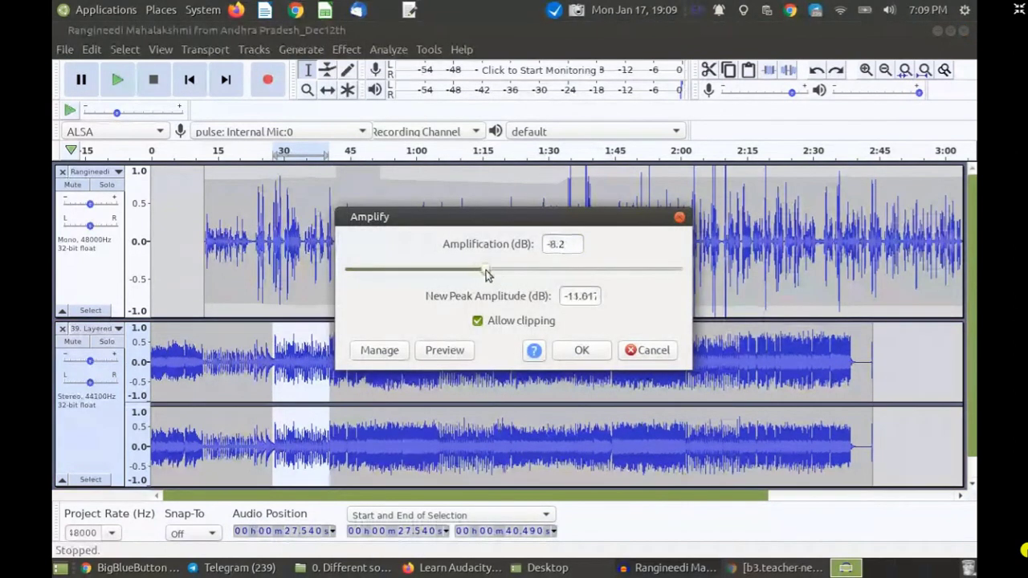
left_click(461, 350)
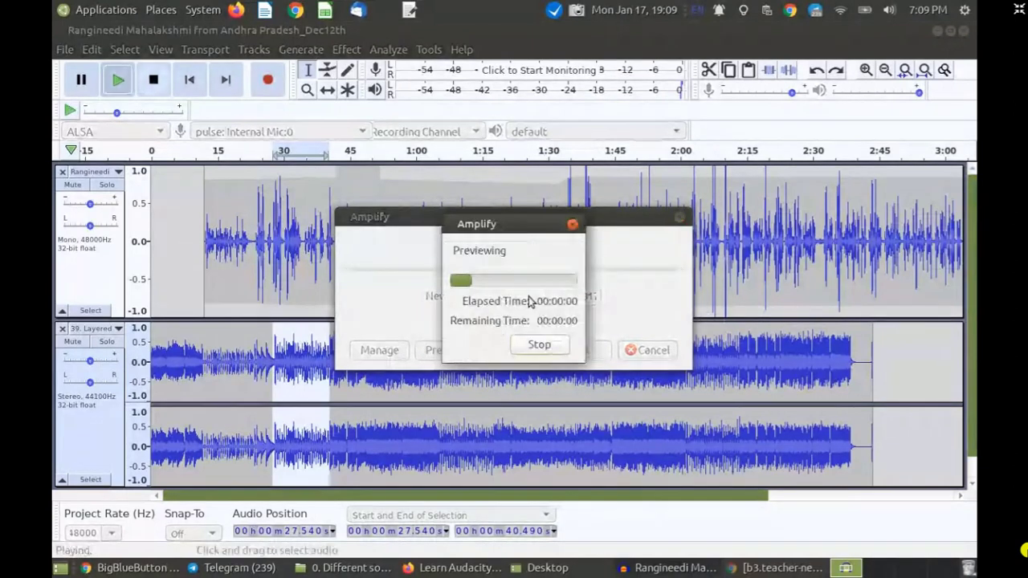
left_click(572, 225)
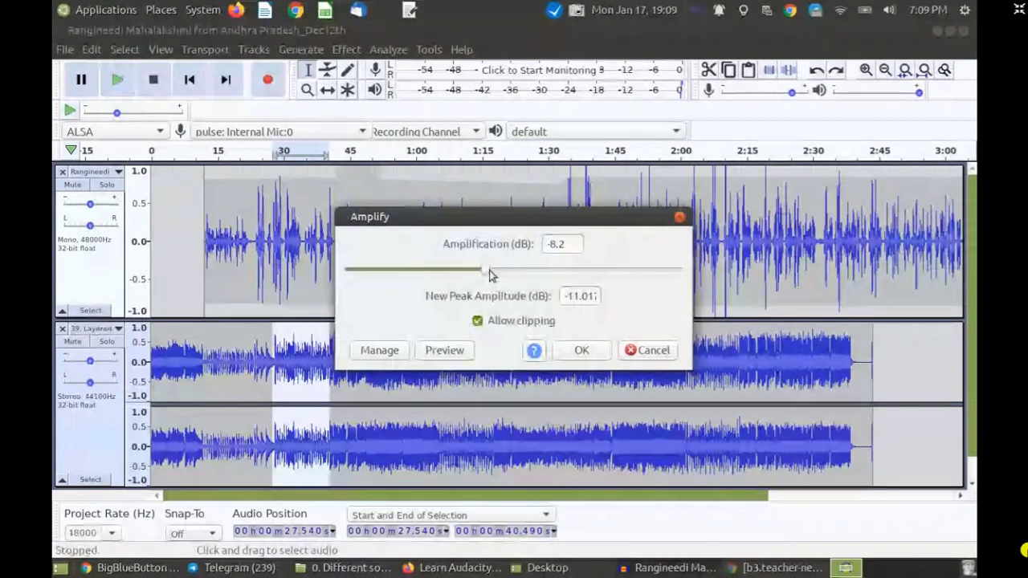
left_click_drag(486, 273, 477, 276)
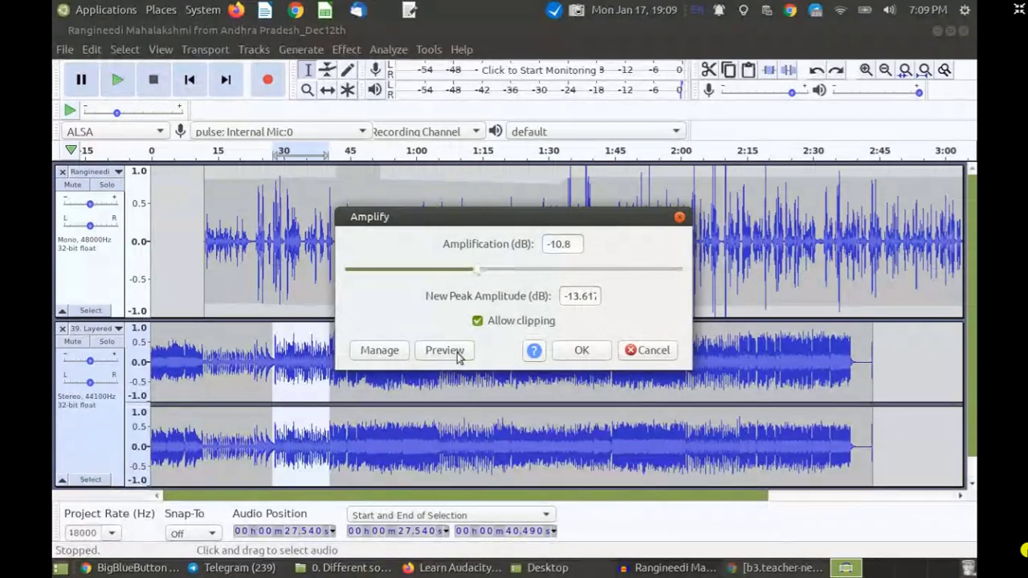
left_click(579, 351)
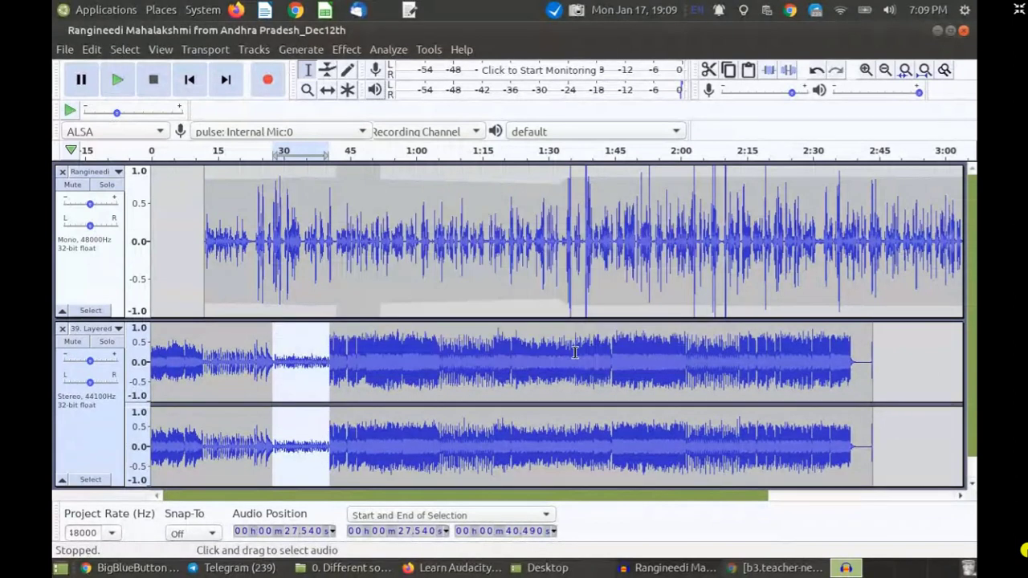
- Play both tracks from about 25.2 seconds to check the music level under the voice, and stop playback
left_click(262, 357)
key("space")
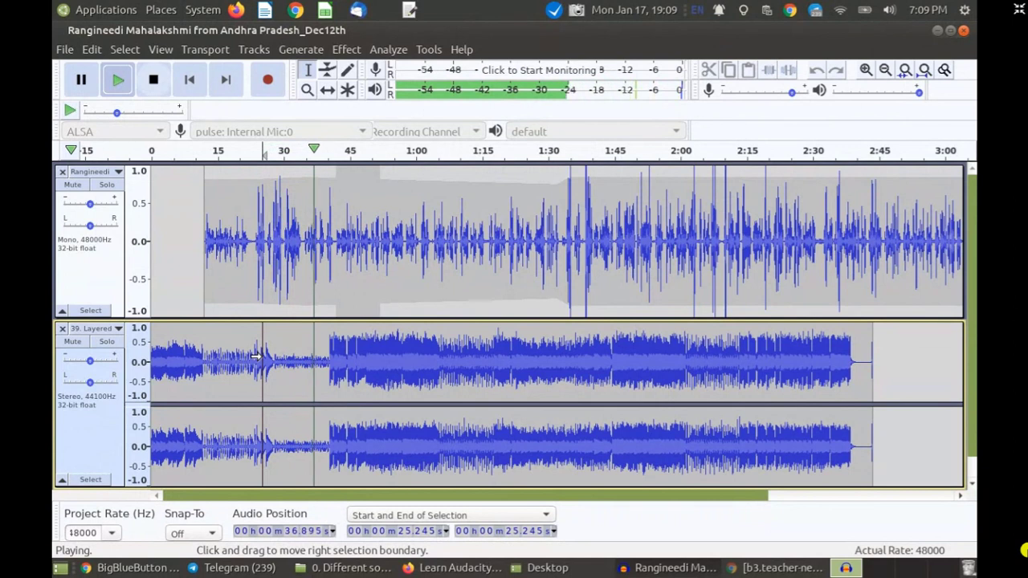
key("space")
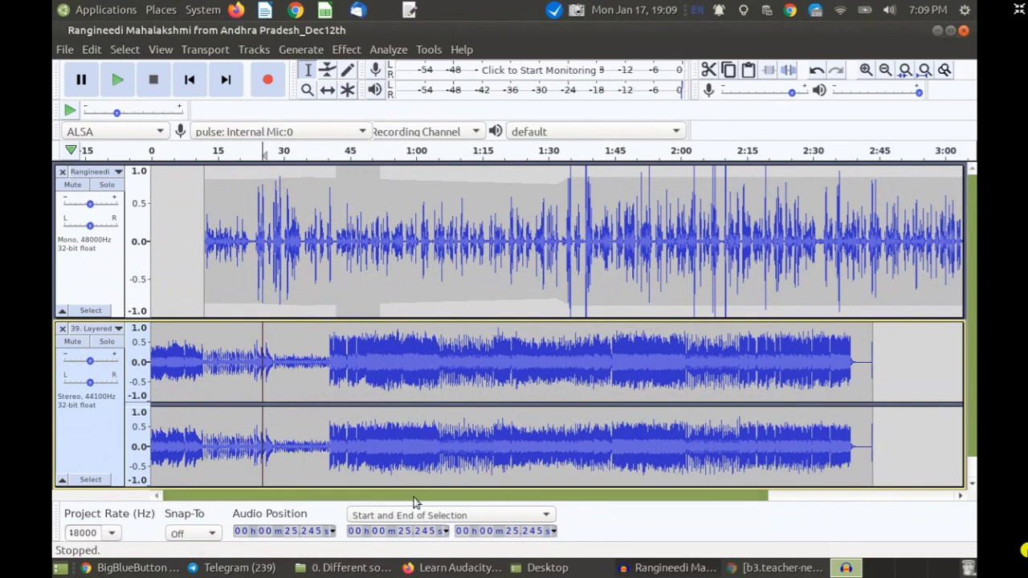
- Delete the end of the "39. Layered" music track from about 2 minutes 41.3 seconds onward
left_click_drag(407, 497, 505, 497)
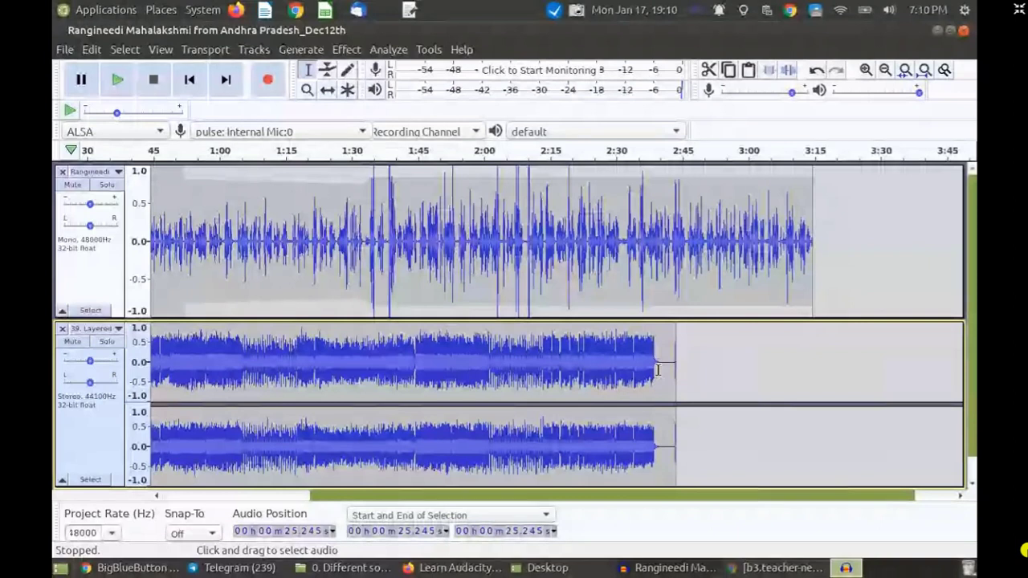
left_click(658, 369)
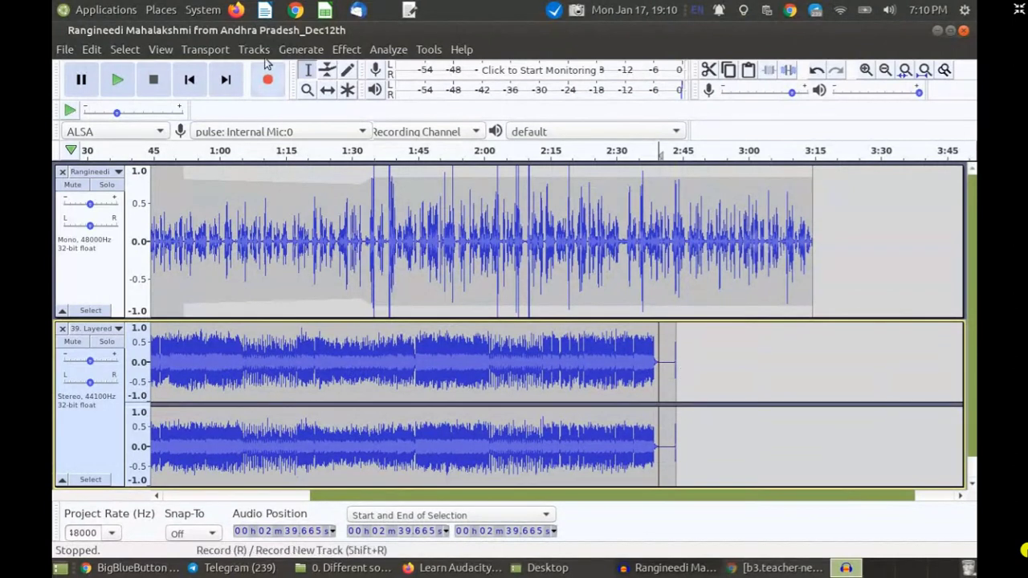
left_click(687, 383)
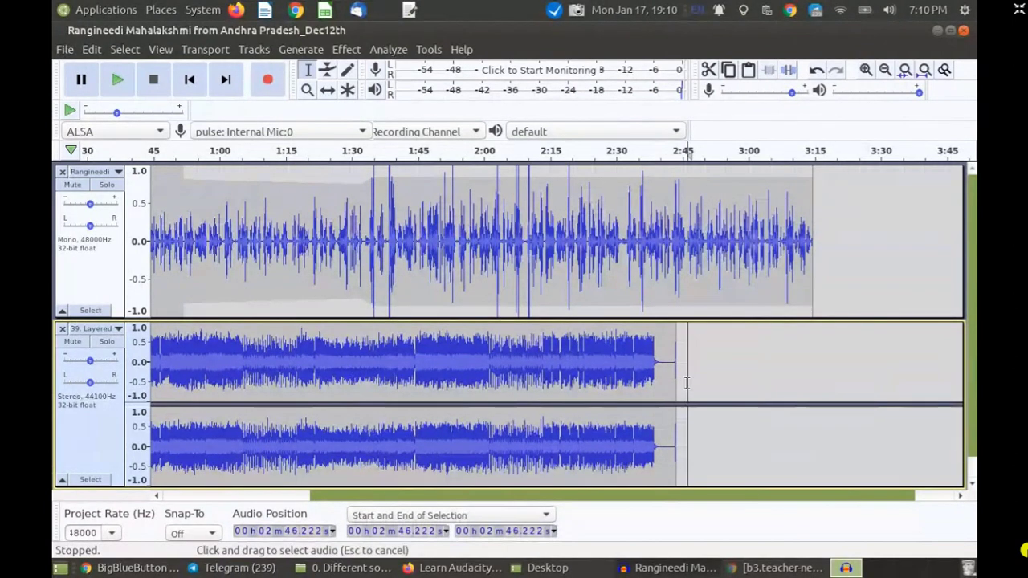
left_click_drag(687, 383, 666, 382)
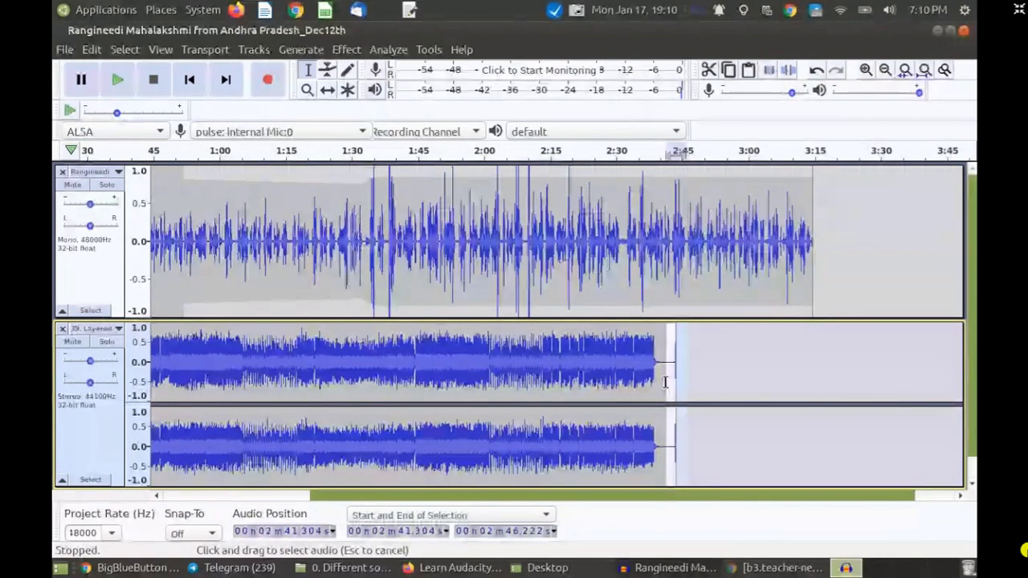
left_click(666, 383)
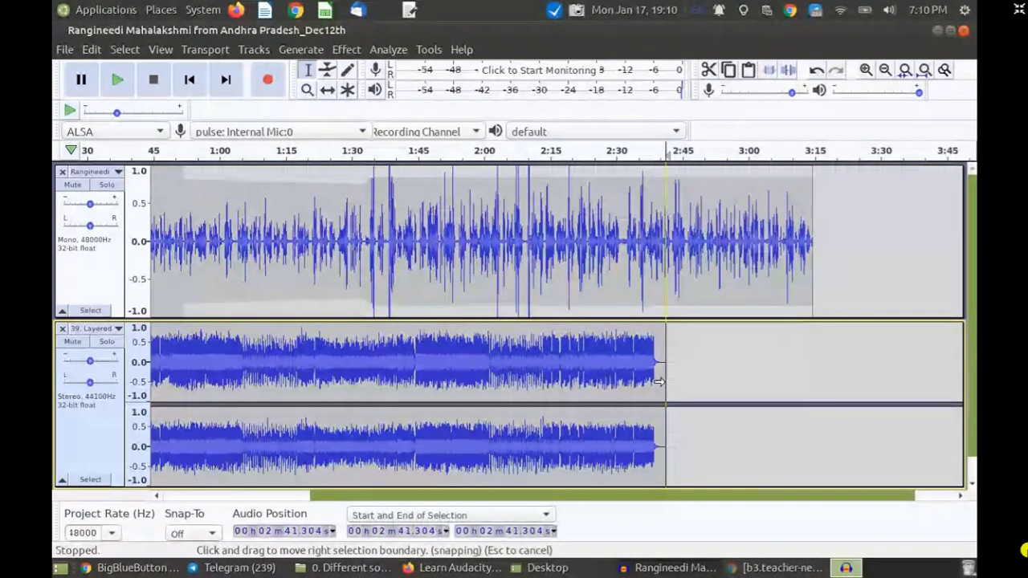
- Play both tracks from about 12.1 seconds to check the music under the start of the voice, and stop playback
left_click_drag(514, 496, 360, 498)
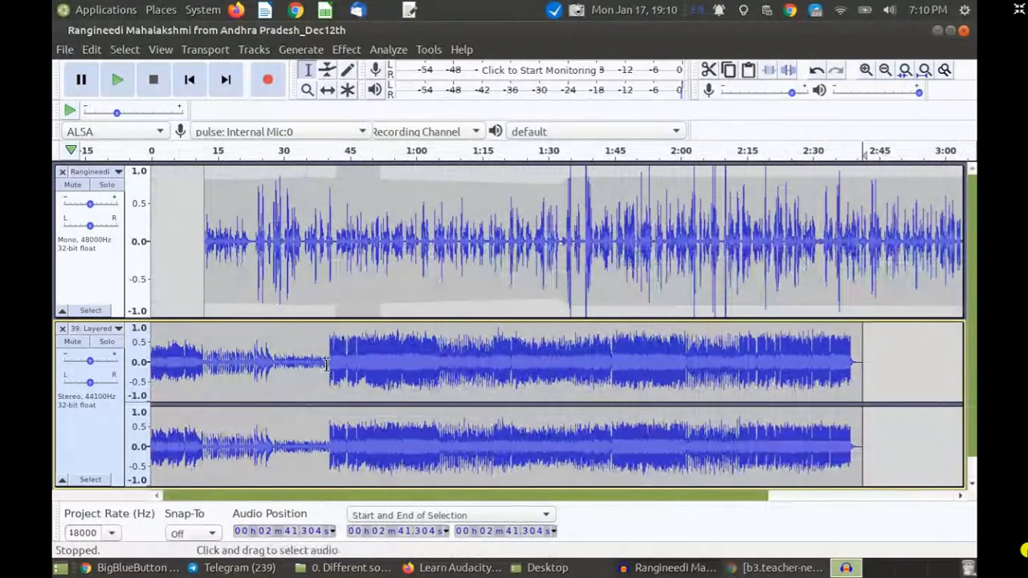
left_click_drag(326, 366, 860, 359)
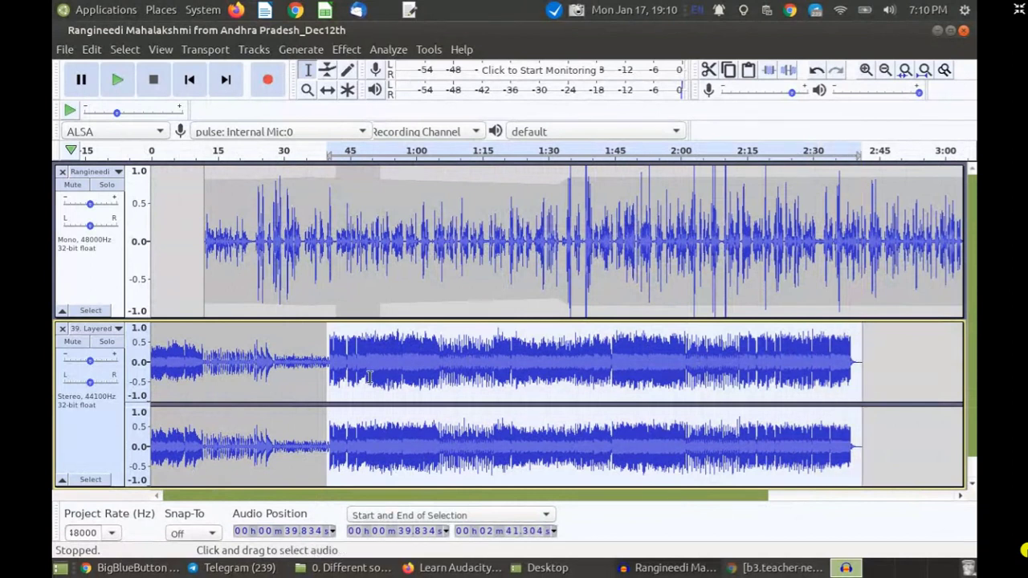
left_click(205, 362)
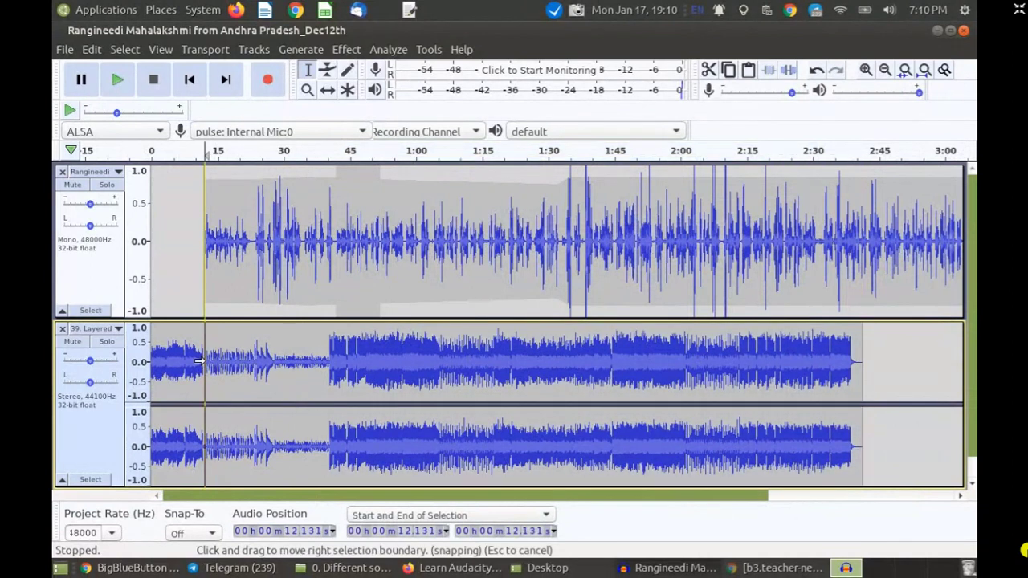
key("space")
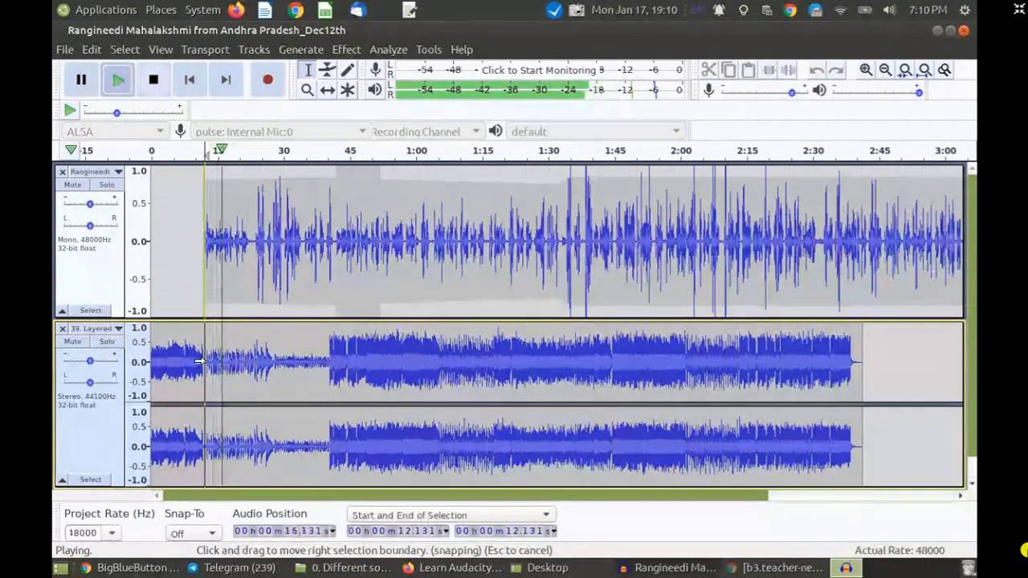
key("space")
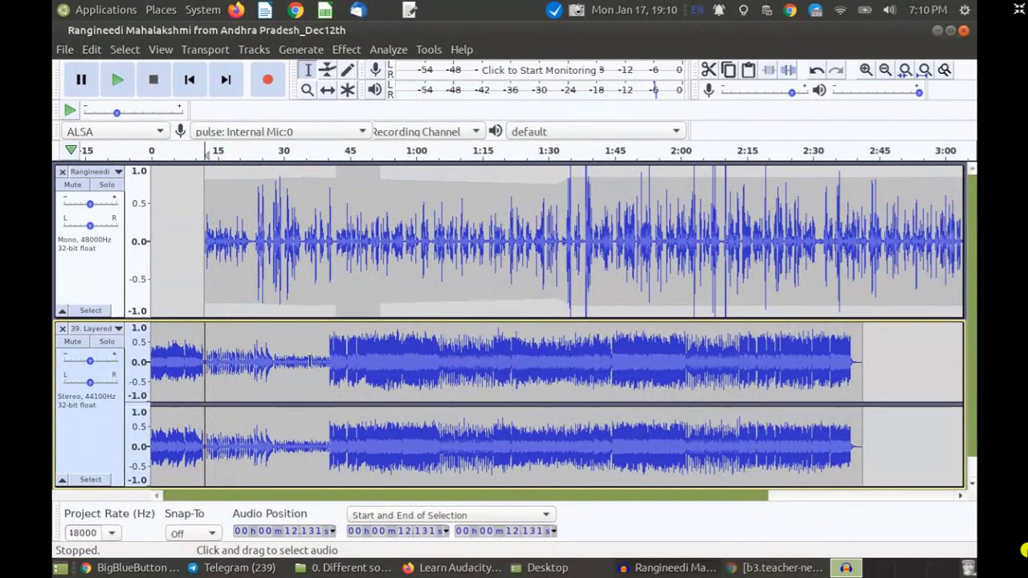
- Delete the music from about 39.8 seconds to 2 minutes 43.6 seconds, and select the separate music clip starting at about 3 minutes 45.2 seconds
left_click_drag(326, 361, 872, 386)
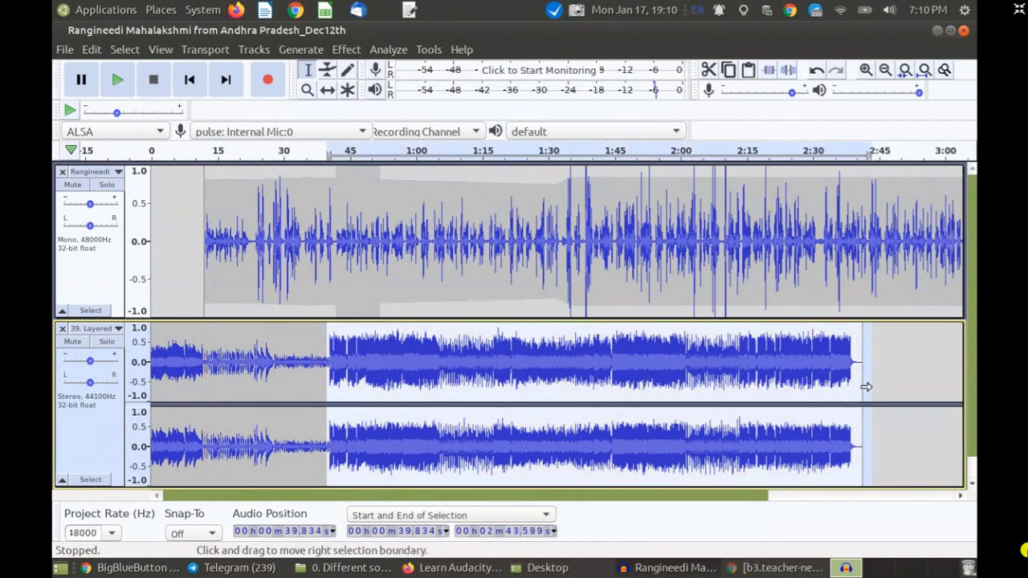
key("Delete")
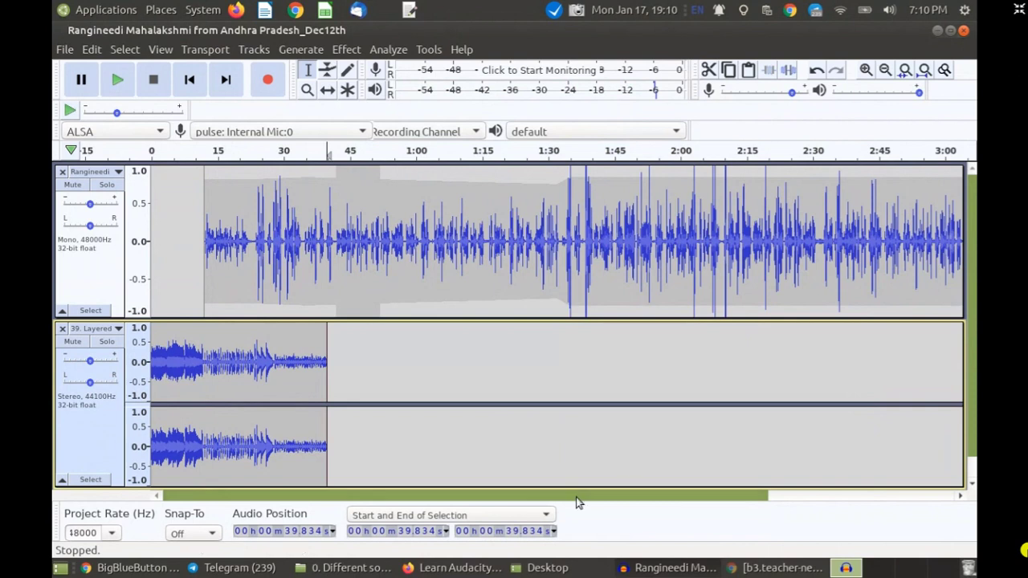
left_click_drag(566, 498, 747, 496)
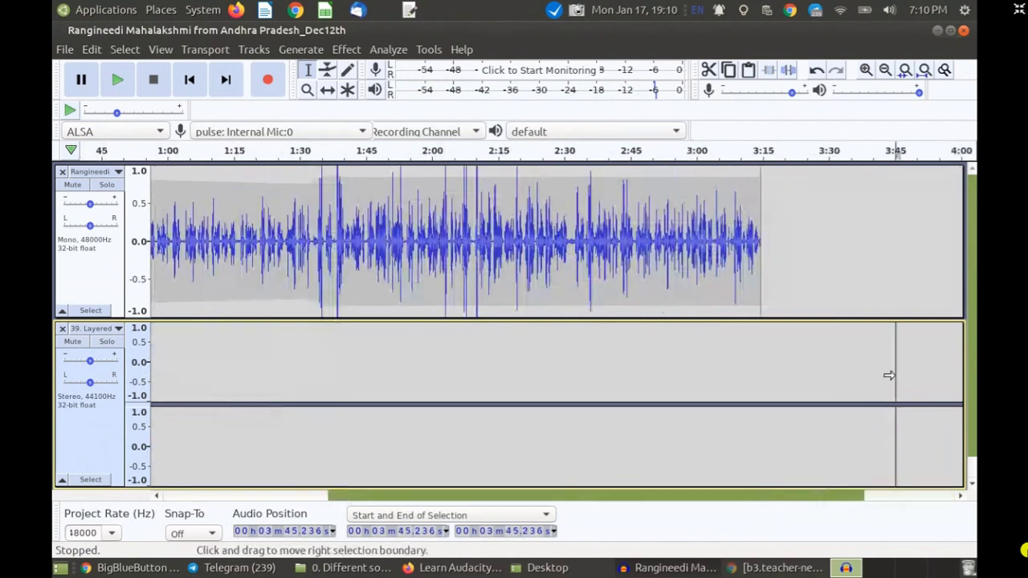
left_click_drag(890, 375, 968, 378)
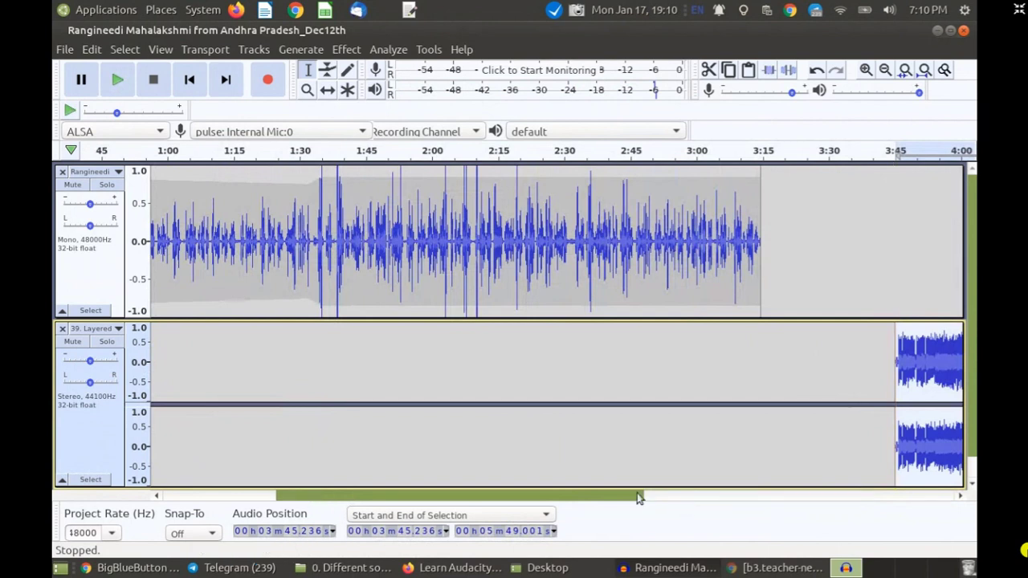
left_click_drag(615, 504, 869, 490)
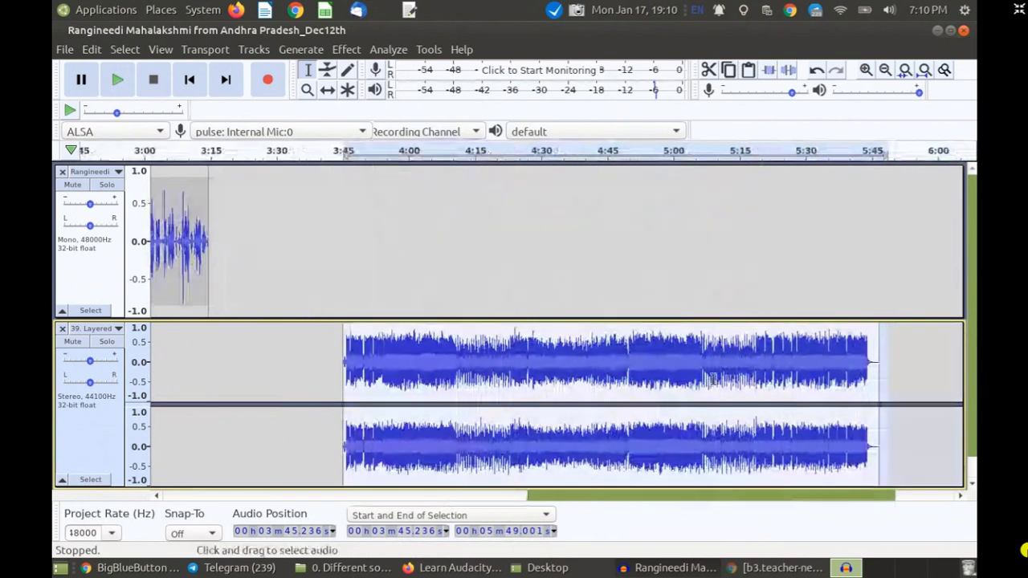
left_click_drag(602, 495, 239, 496)
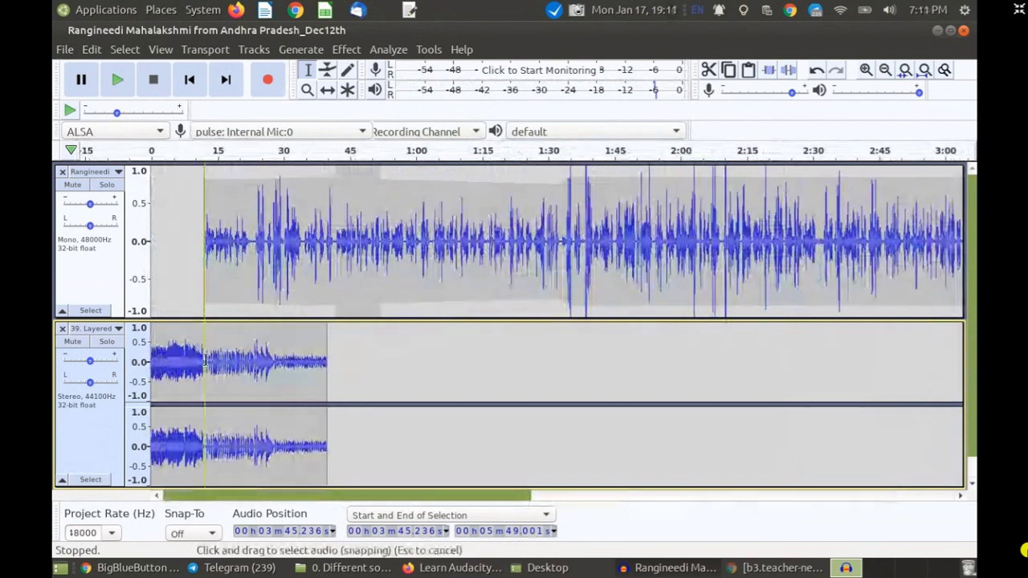
- Copy the music from about 12.1 to 23.3 seconds and paste it at the first music clip's end, at about 39.8 seconds
left_click_drag(204, 363, 254, 364)
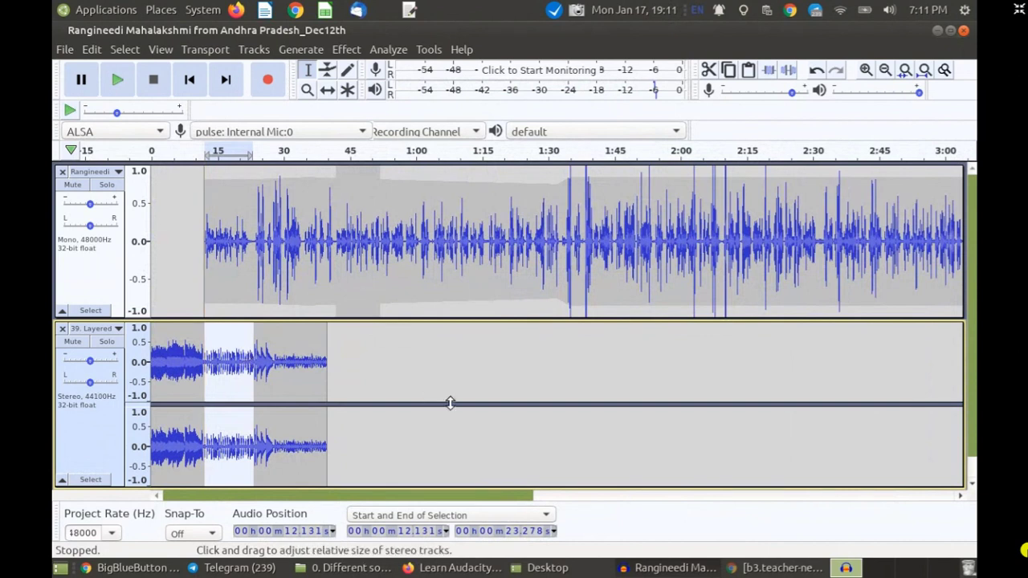
left_click_drag(412, 496, 579, 498)
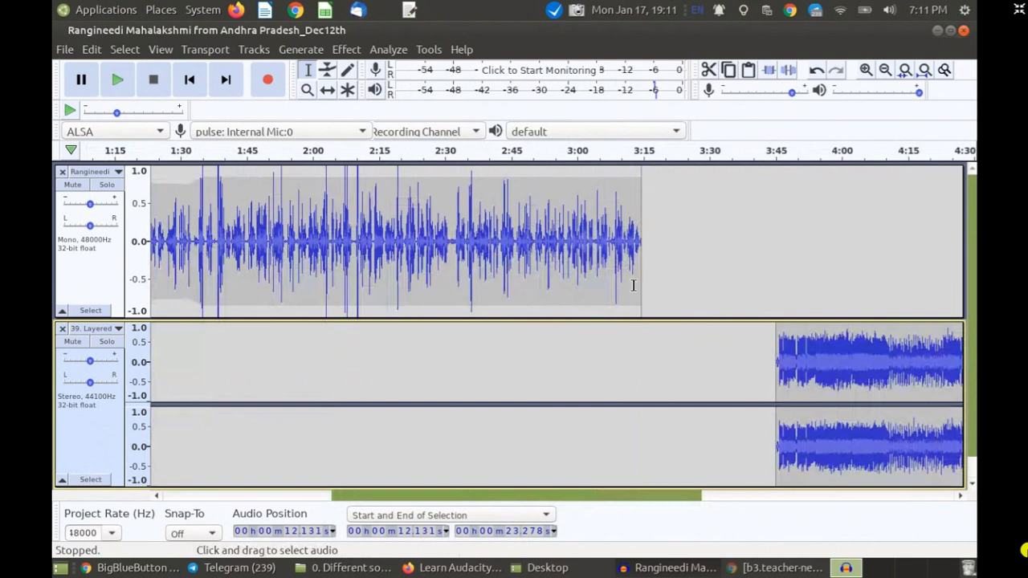
left_click_drag(529, 503, 304, 493)
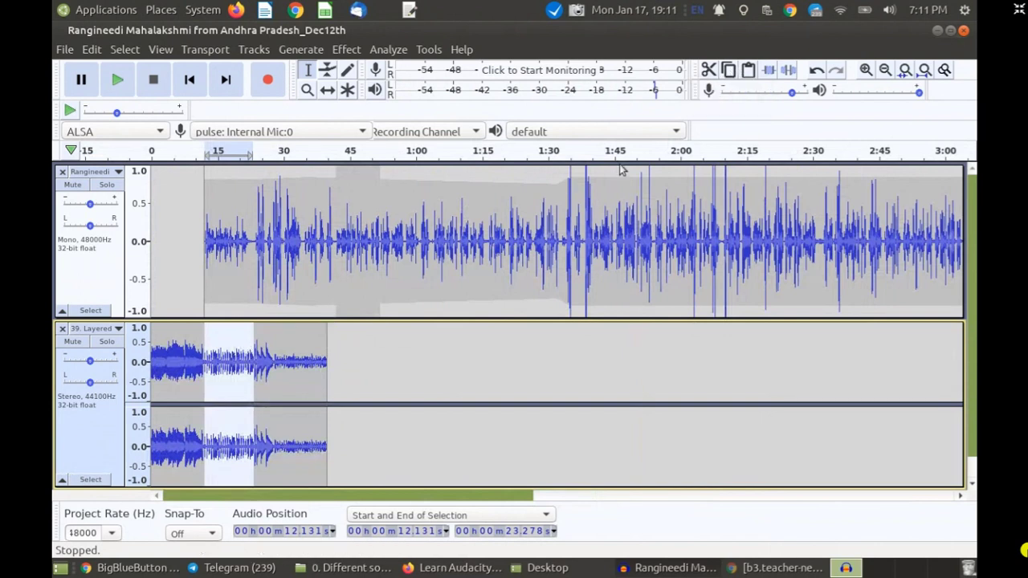
left_click(729, 70)
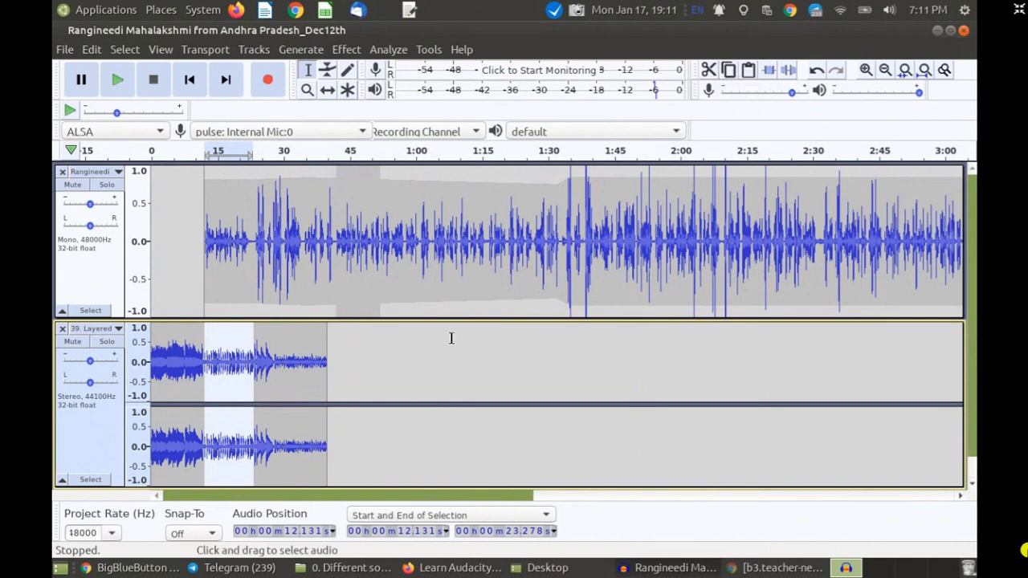
left_click(328, 376)
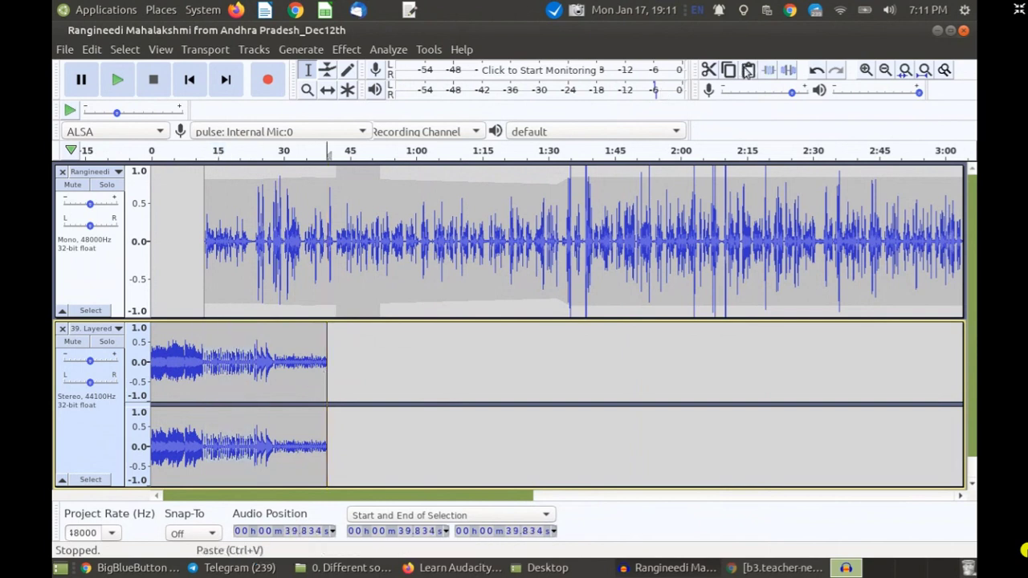
left_click(747, 71)
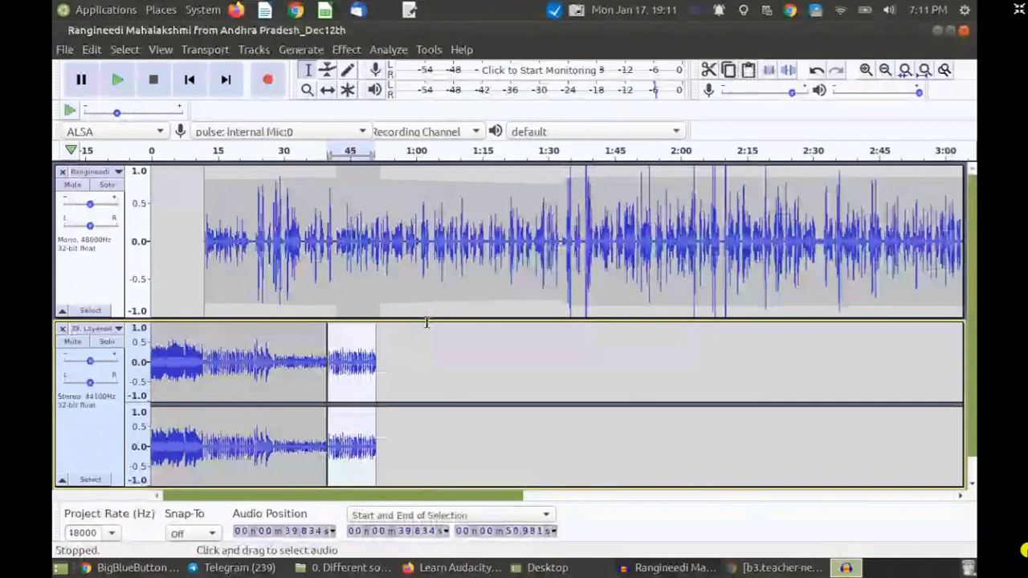
left_click(328, 398)
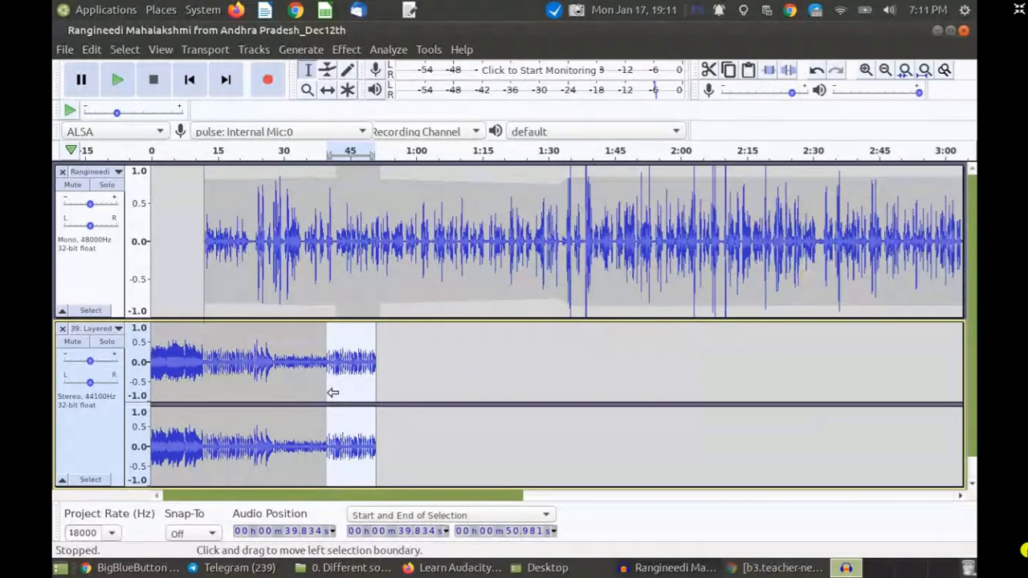
- Apply the Repeat effect to the pasted music section with 10 repeats
left_click_drag(438, 498, 495, 493)
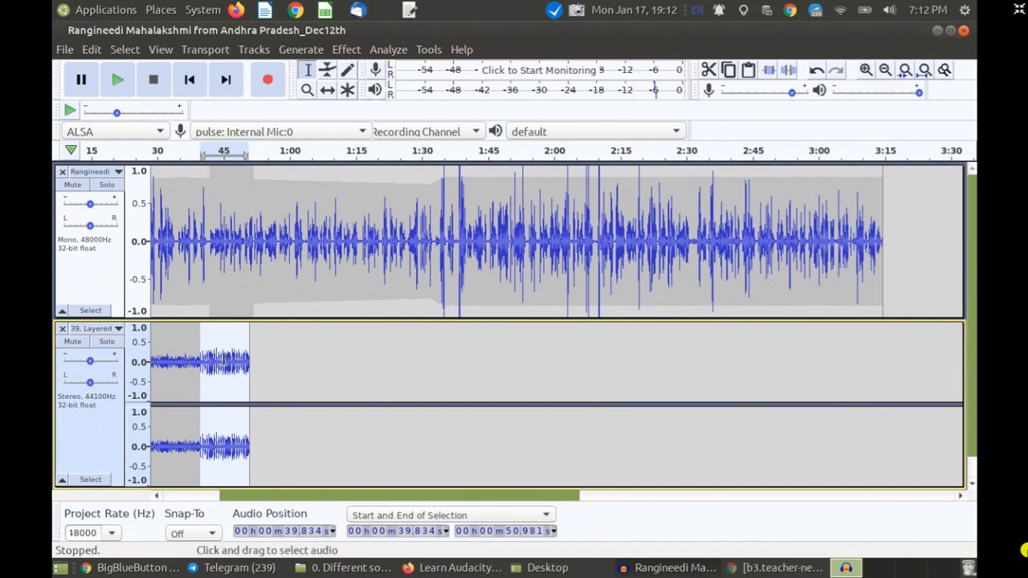
left_click(345, 50)
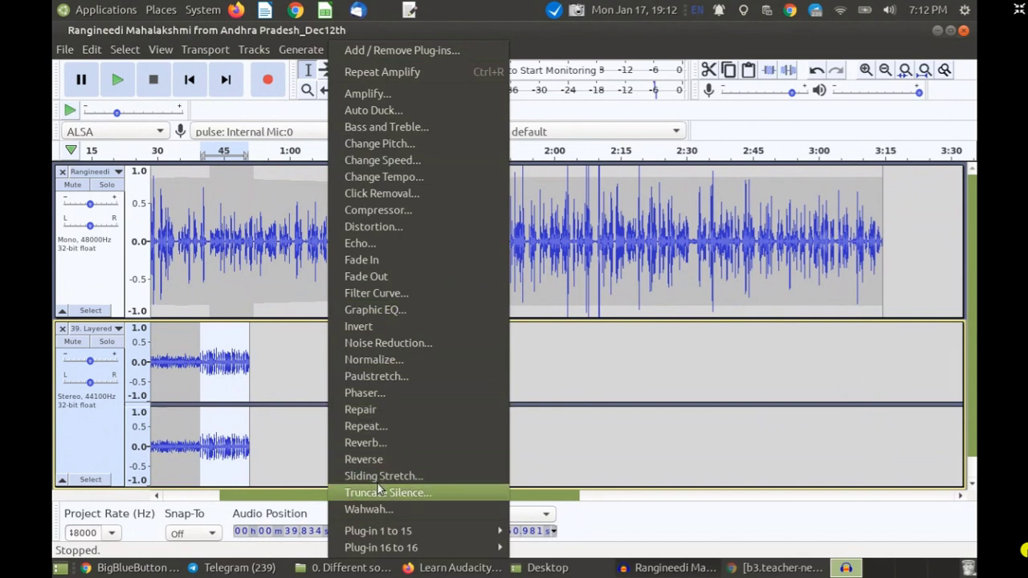
left_click(392, 425)
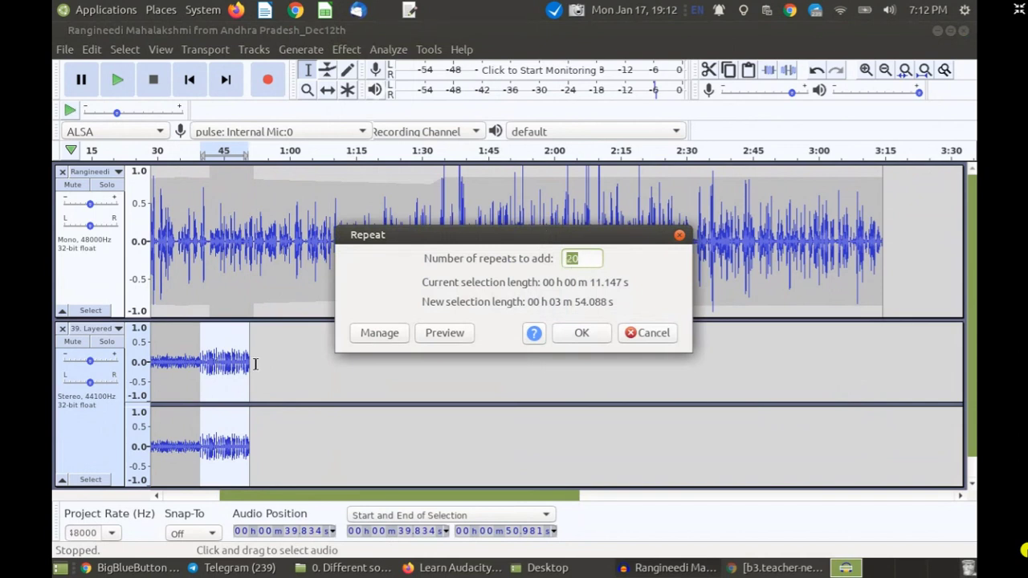
left_click(583, 261)
key("BackSpace")
key("BackSpace")
type("10")
left_click(580, 334)
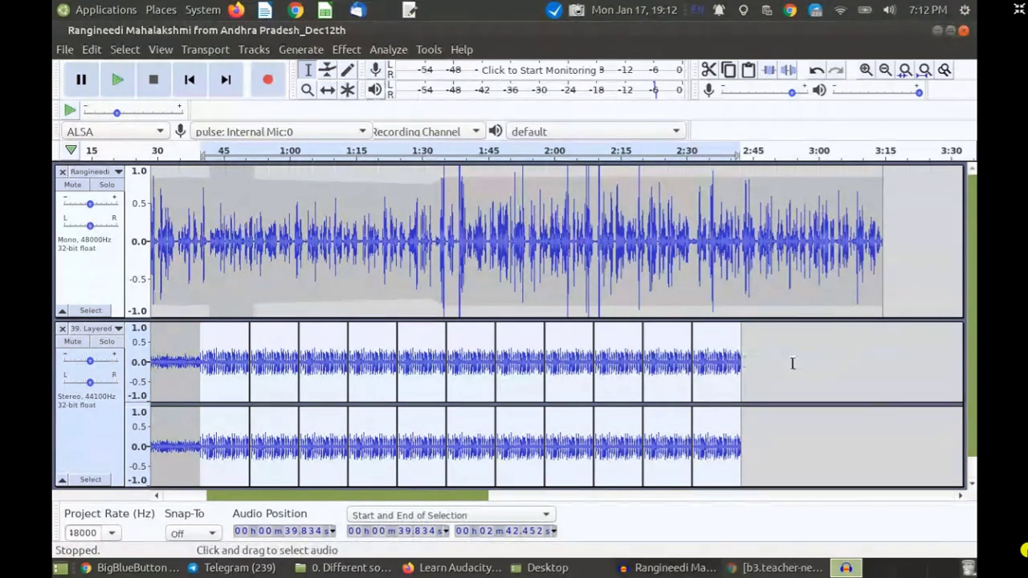
- Select the last repeated music segment and apply the Repeat effect with 3 repeats to extend the music to the voice recording's end
left_click(711, 369)
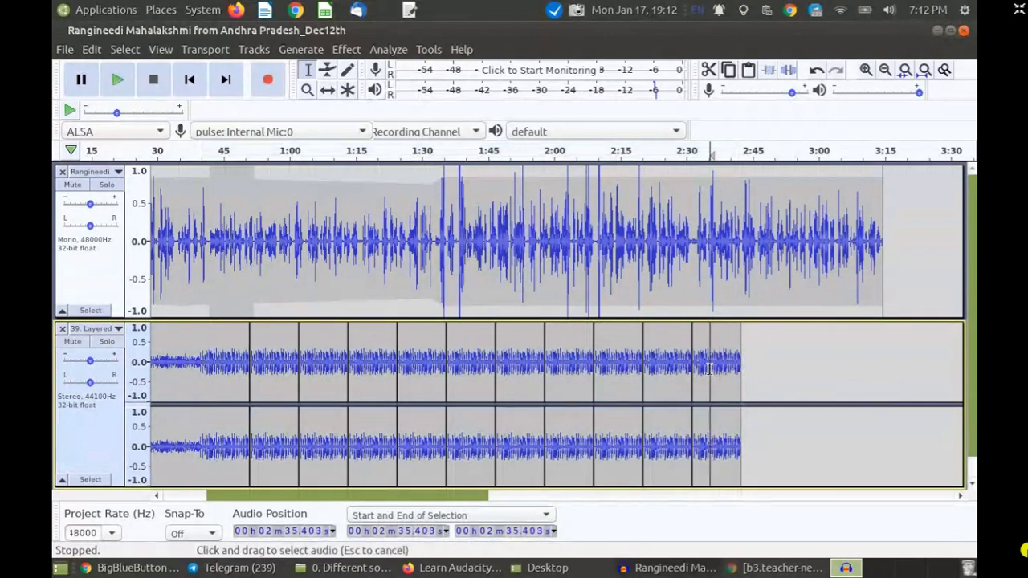
double_click(710, 369)
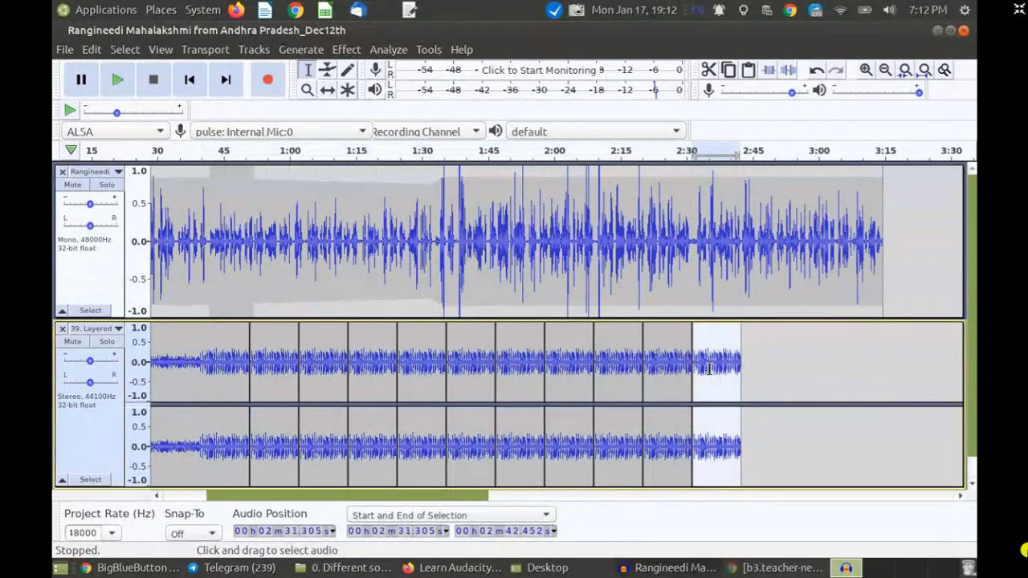
left_click(345, 50)
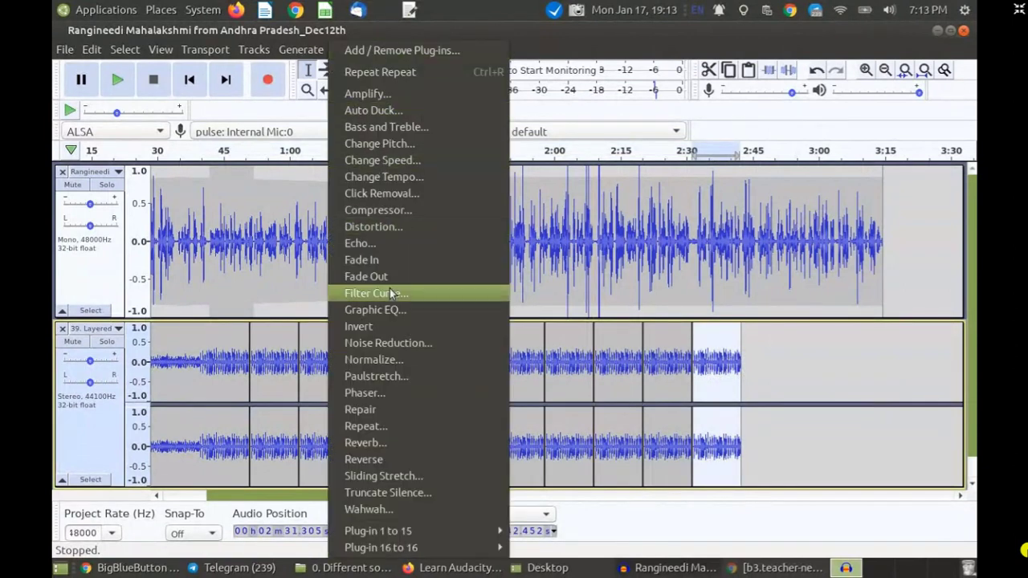
left_click(380, 426)
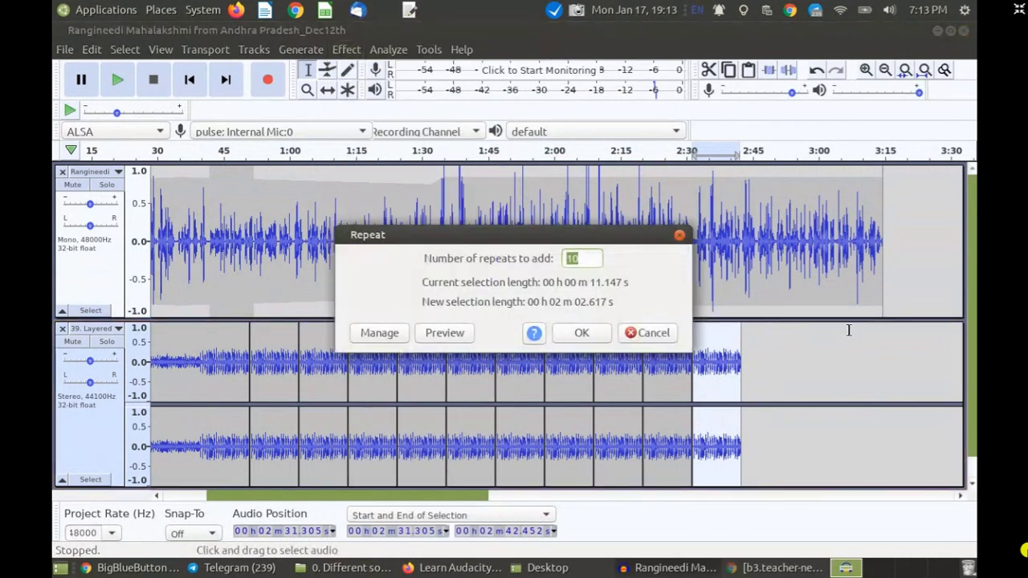
left_click(582, 258)
key("BackSpace")
key("BackSpace")
type("3")
left_click(580, 333)
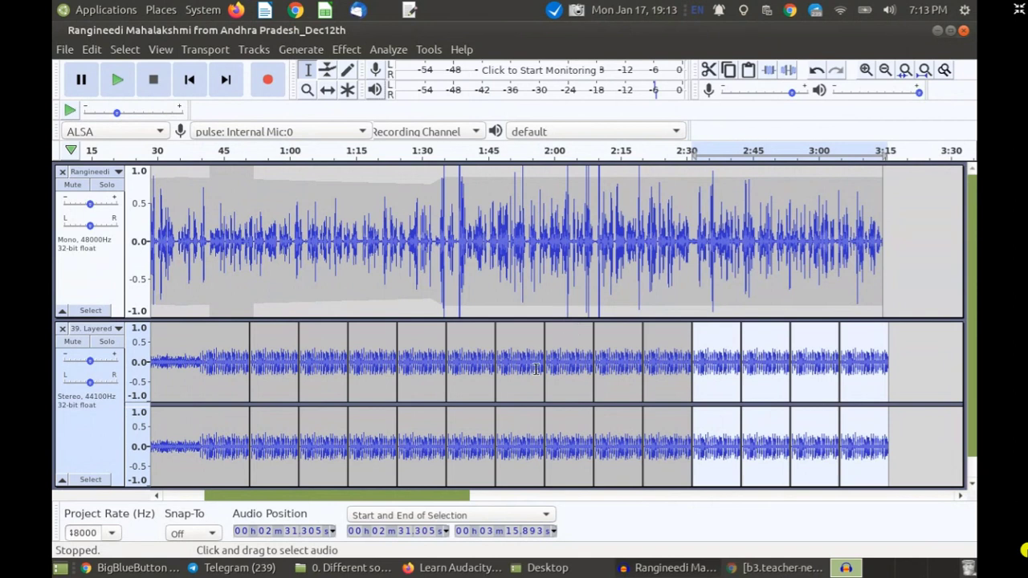
- Play both tracks from about 38.9 seconds to check the repeated music, stop playback, and look briefly at the BigBlueButton webinar chat
left_click_drag(400, 494, 314, 499)
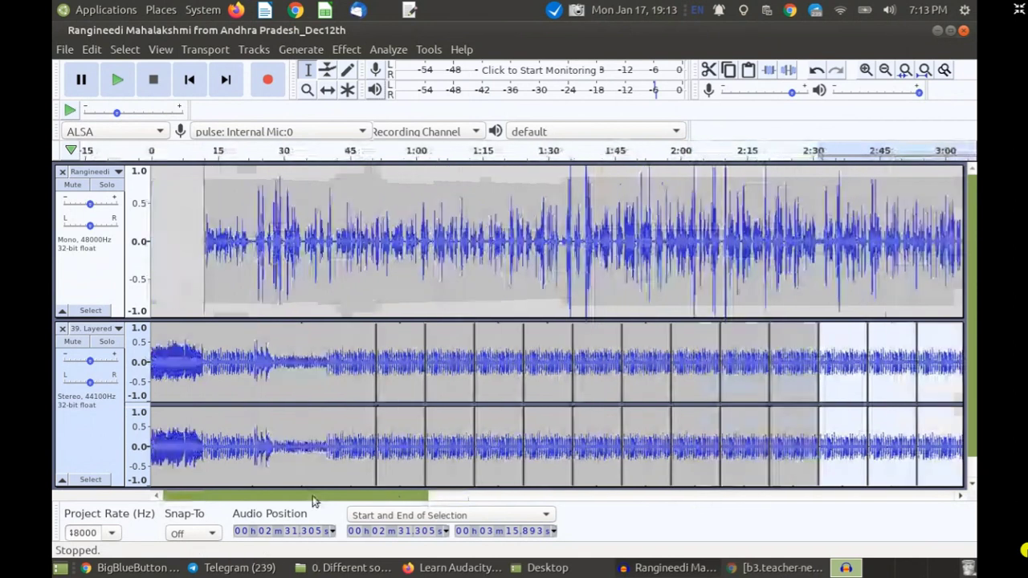
left_click(322, 368)
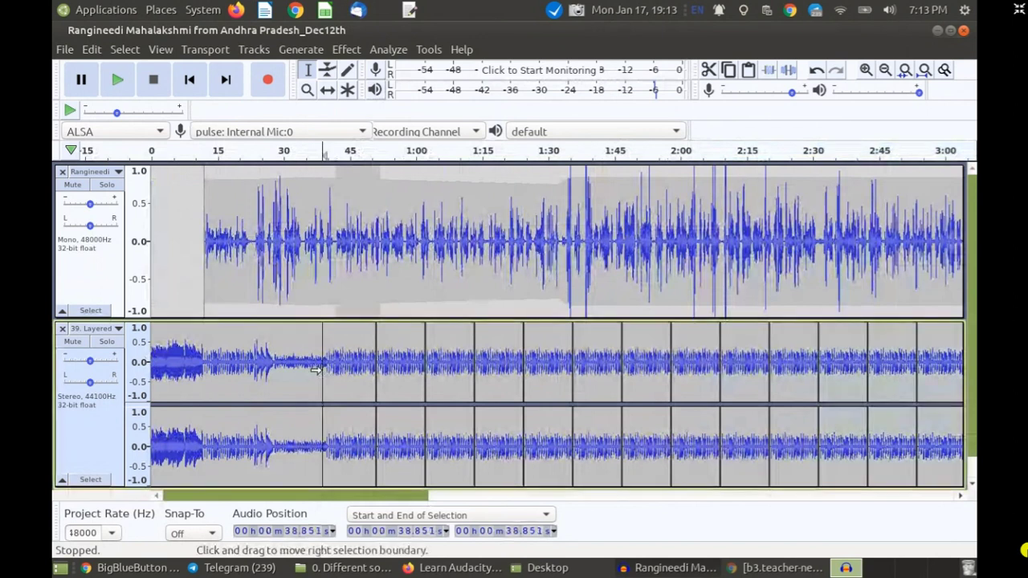
key("space")
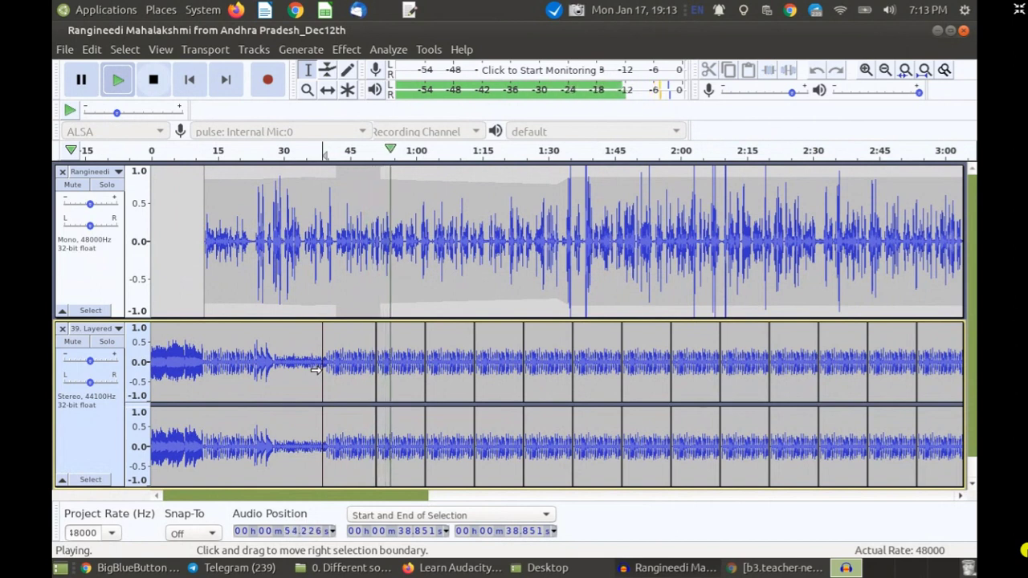
key("space")
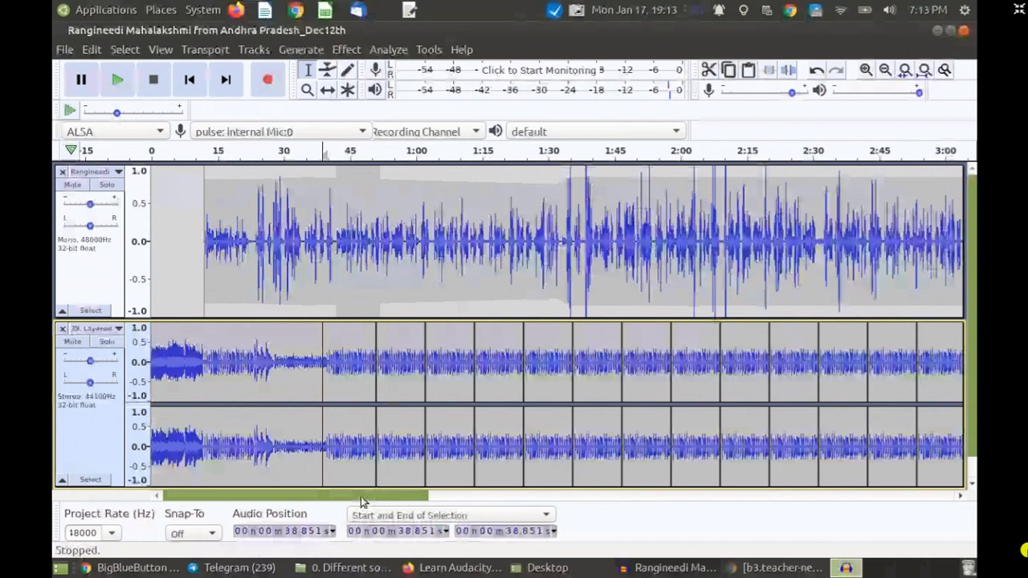
key("alt+Tab")
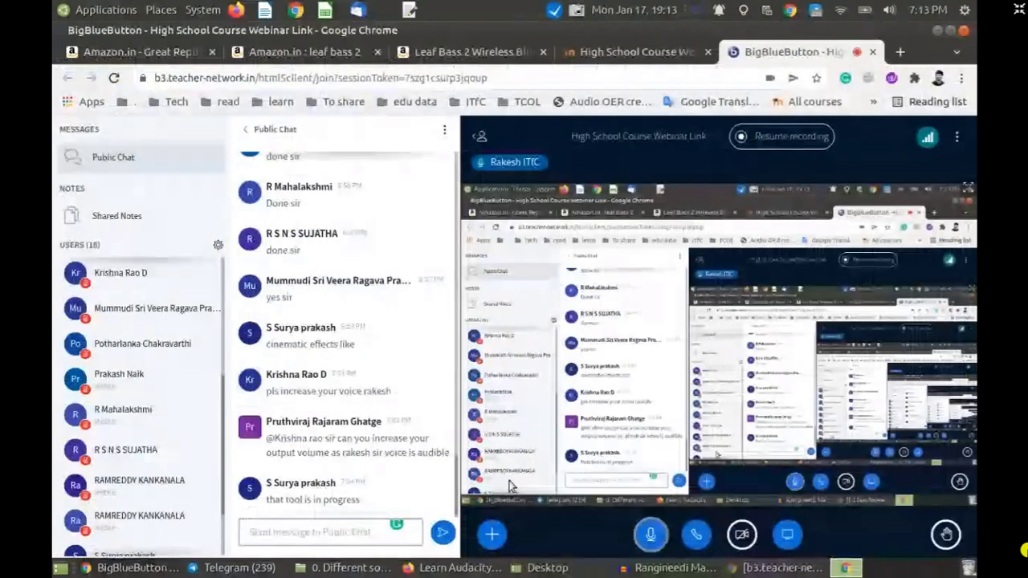
key("alt+Tab")
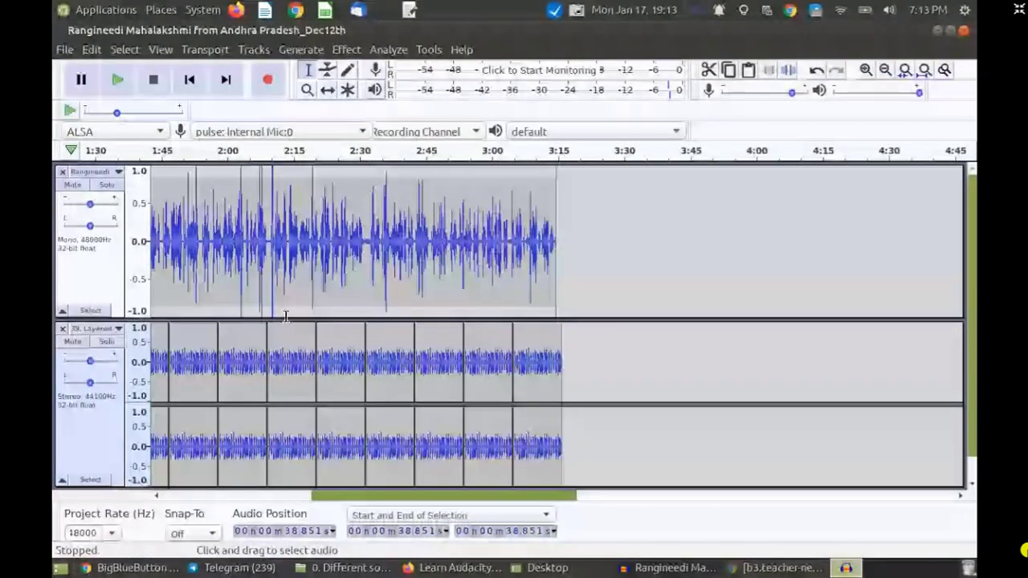
left_click_drag(276, 363, 309, 365)
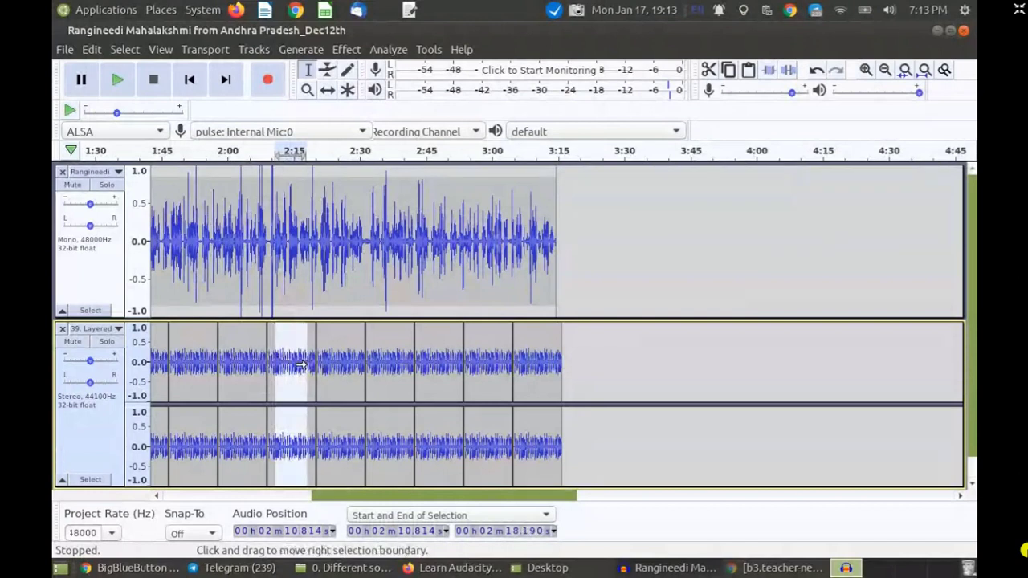
left_click(346, 49)
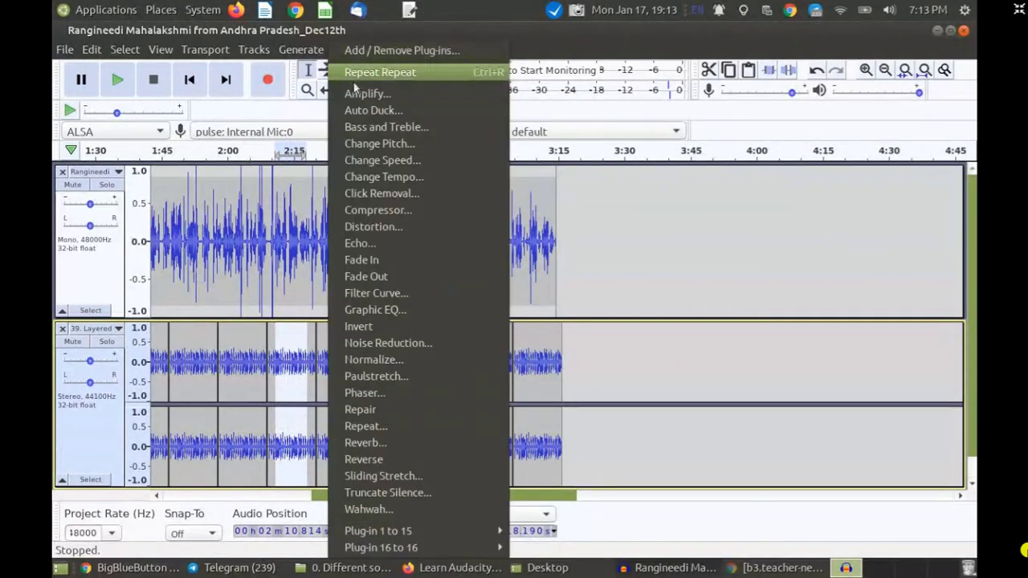
left_click(571, 48)
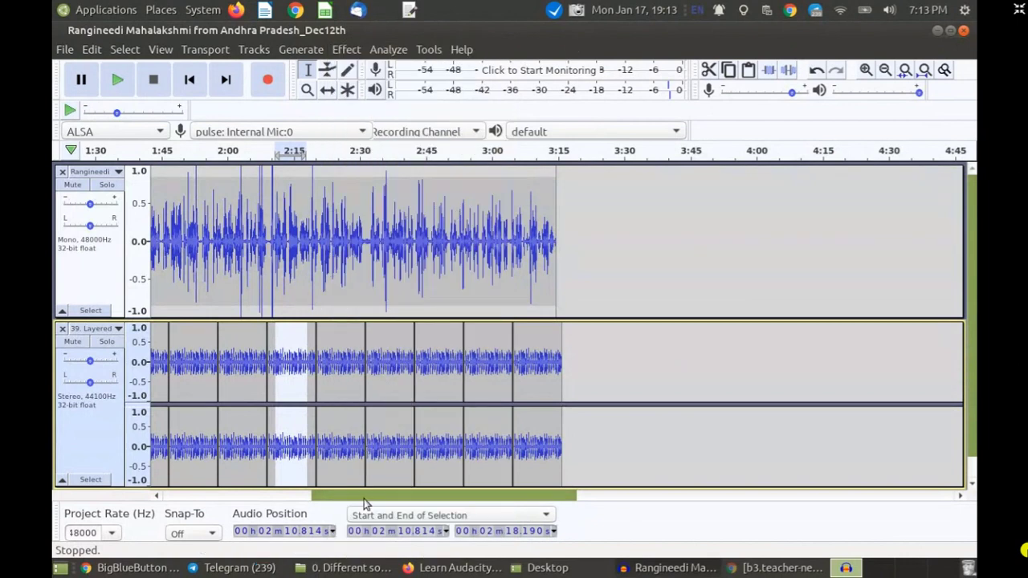
left_click_drag(364, 496, 193, 496)
left_click_drag(328, 361, 374, 366)
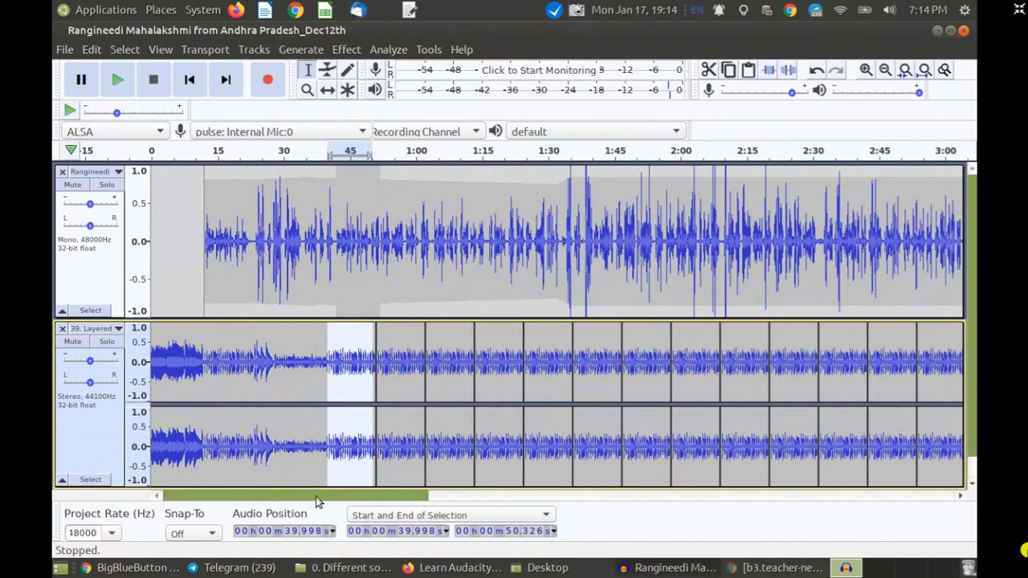
left_click_drag(315, 501, 360, 496)
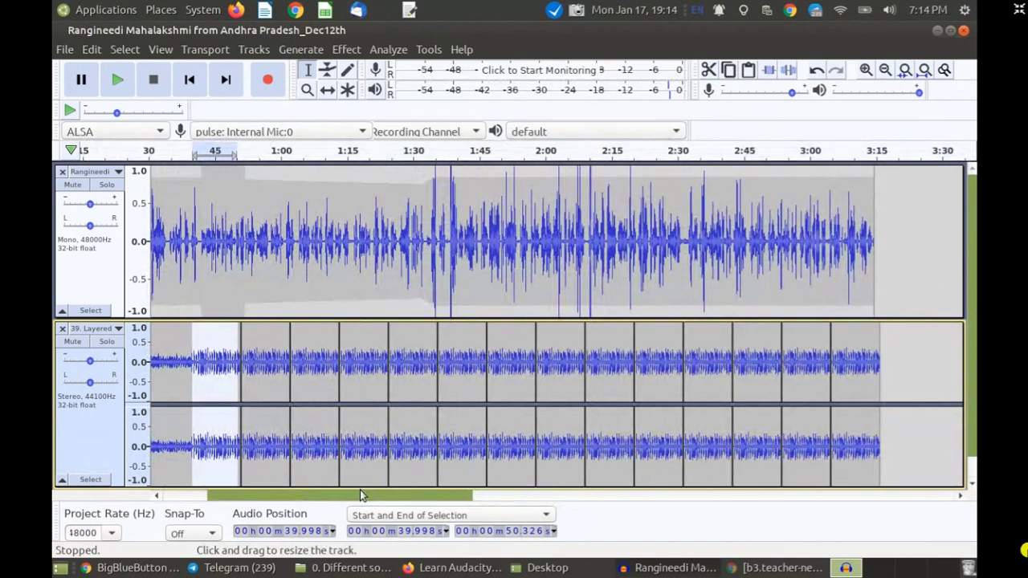
left_click(348, 51)
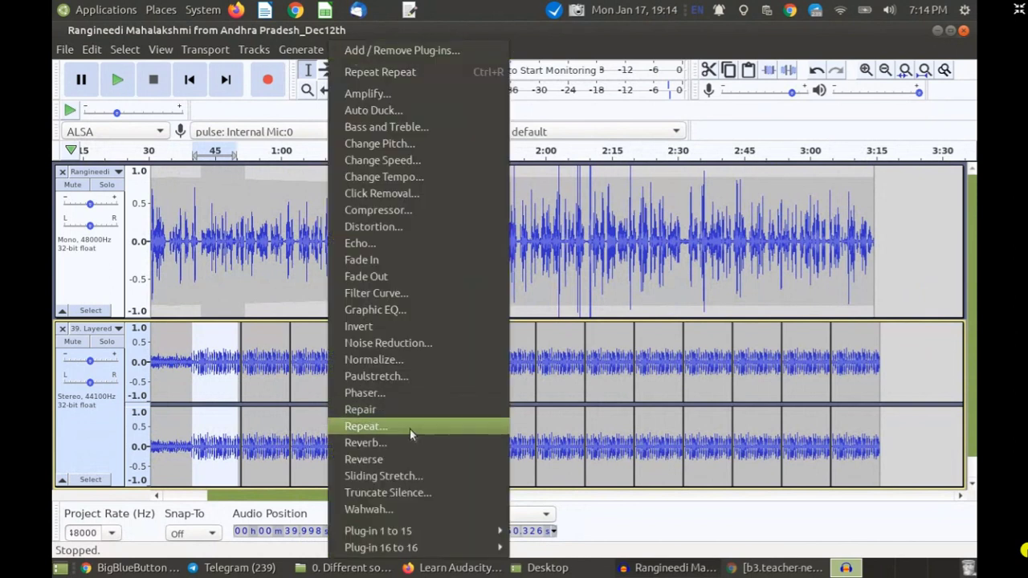
left_click(410, 428)
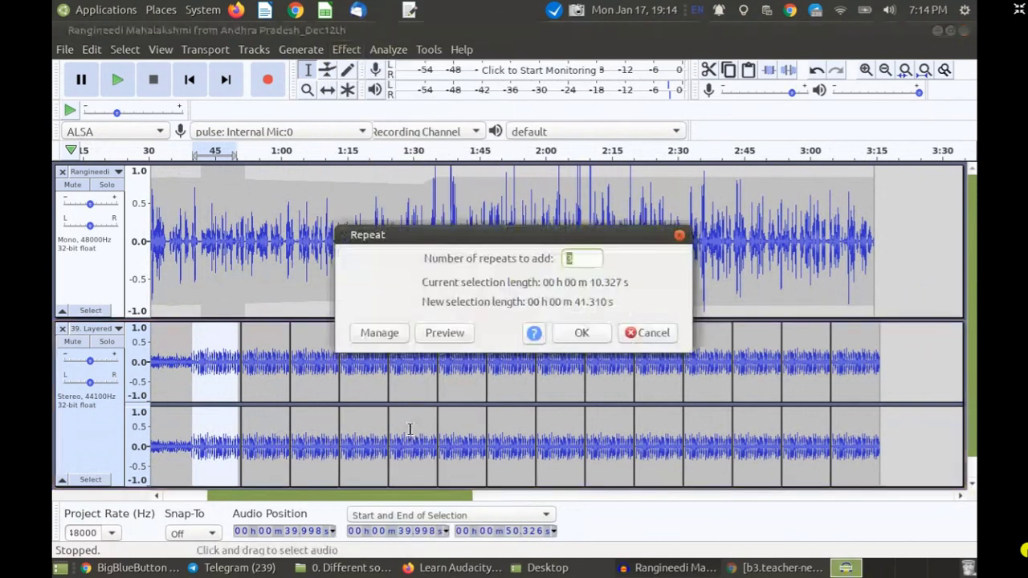
left_click(641, 334)
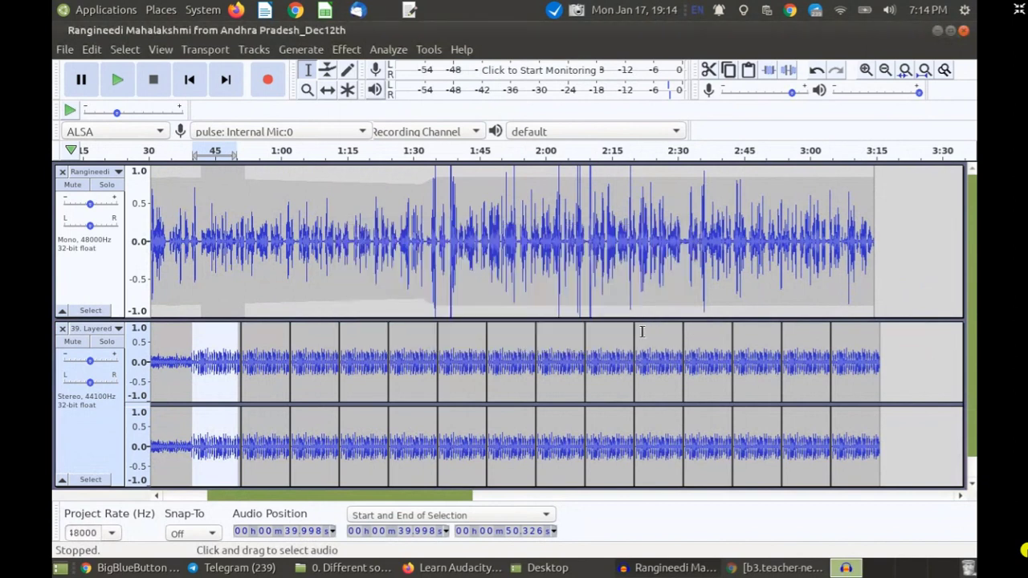
- Reduce the heights of the music track and the voice track, and place the cursor in the music at about 19.7 seconds
left_click_drag(506, 486, 504, 438)
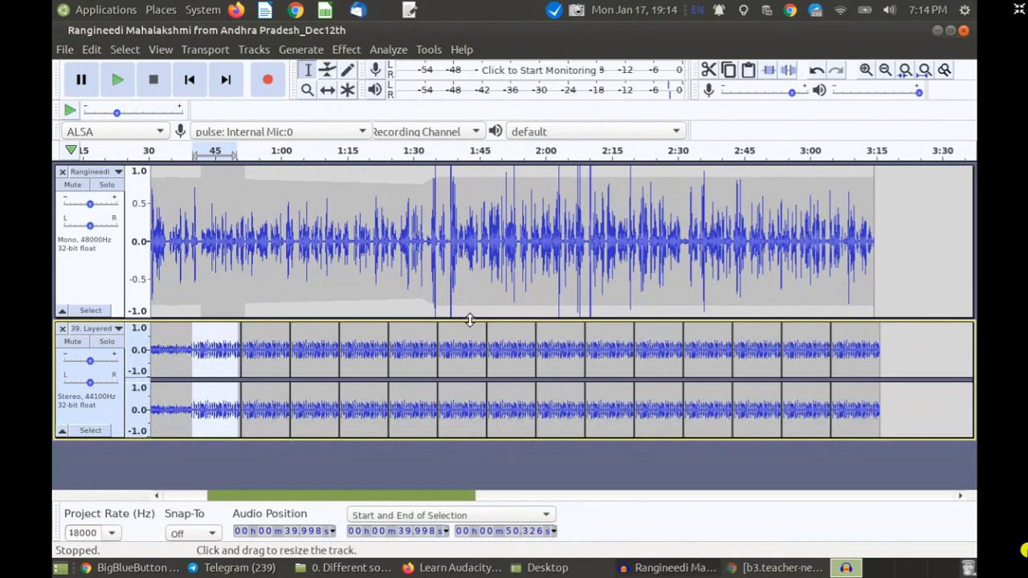
left_click_drag(471, 318, 463, 243)
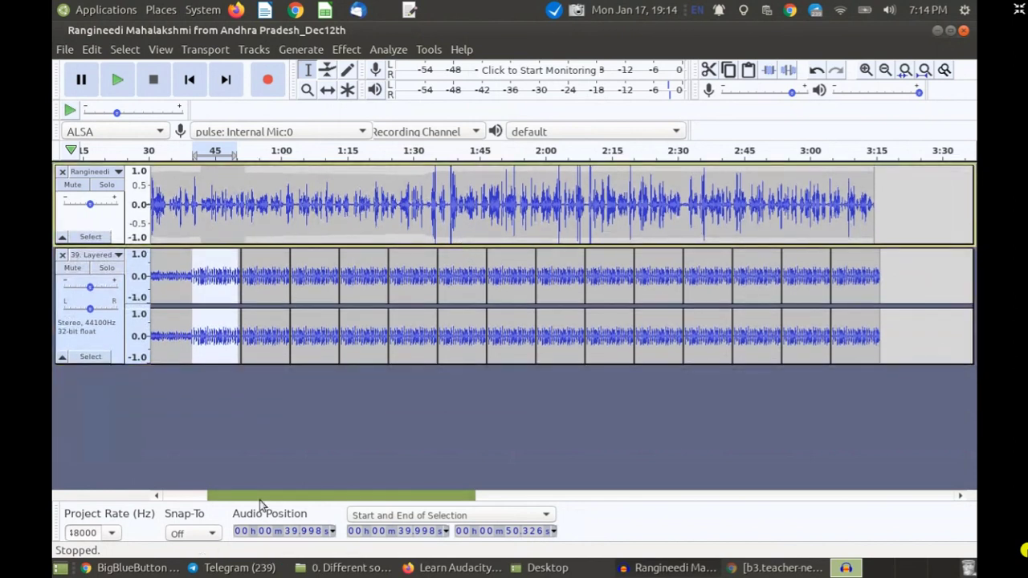
left_click_drag(257, 497, 179, 475)
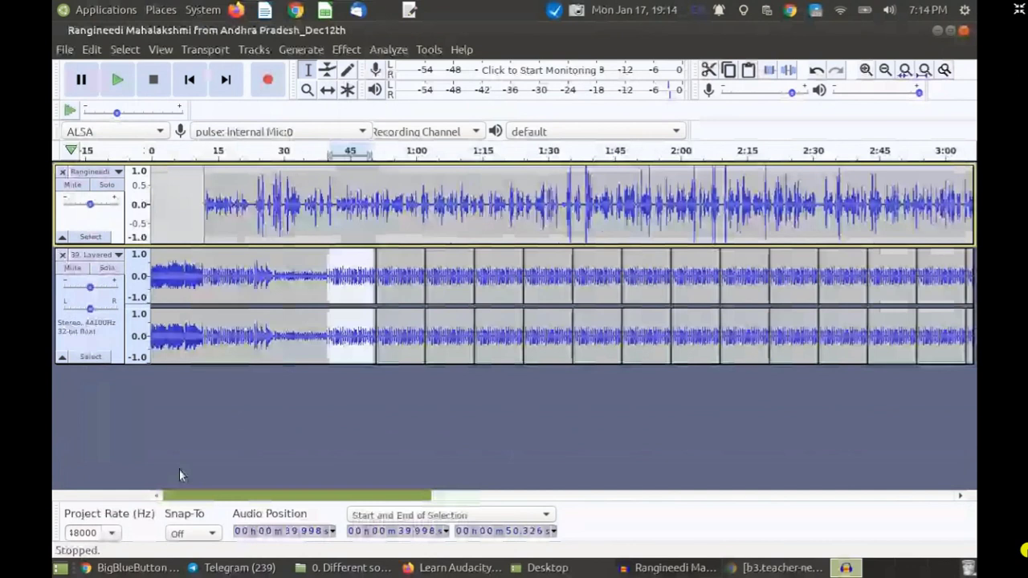
left_click(228, 201)
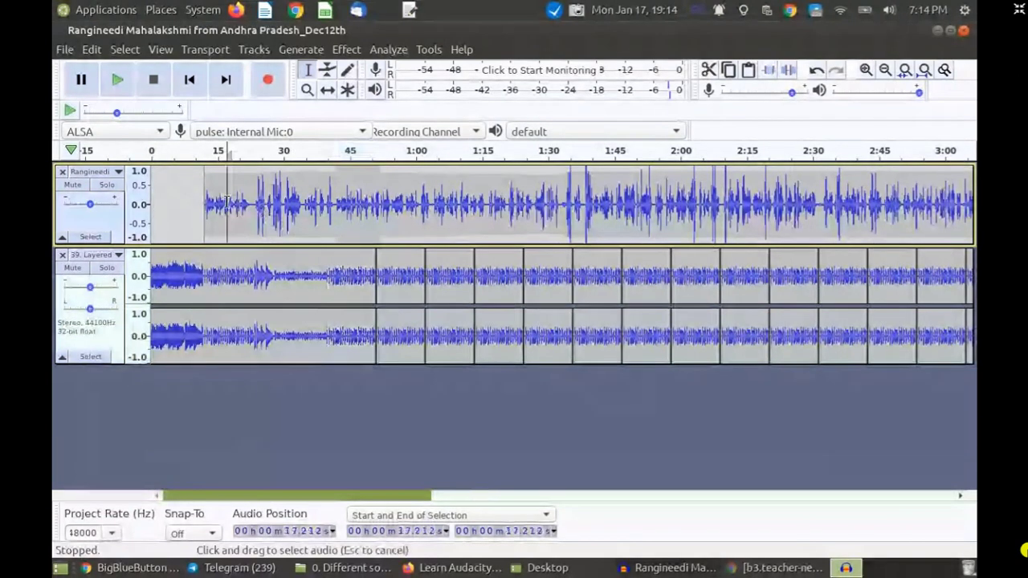
left_click(237, 273)
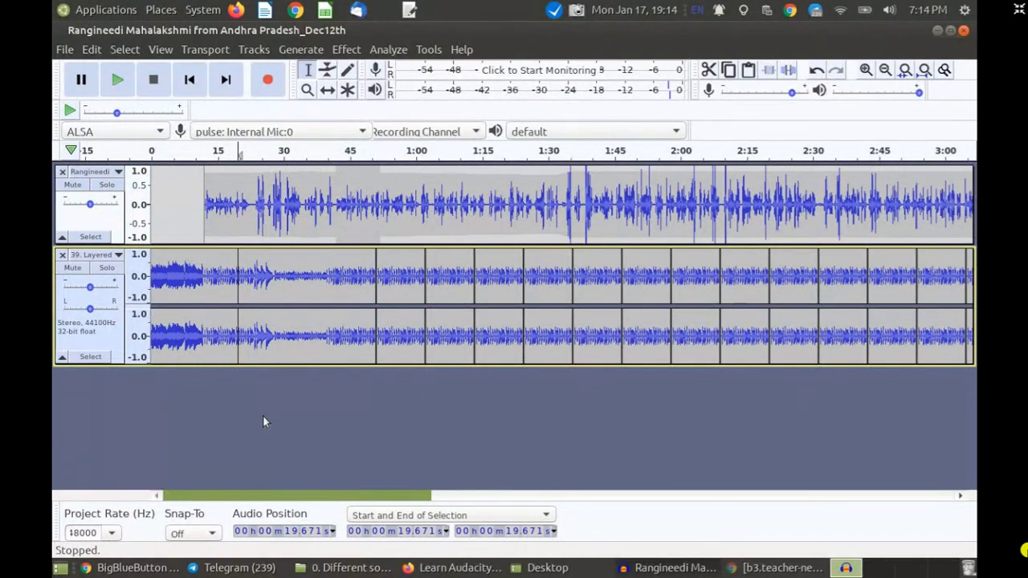
- Import the audio file "6. Wind-SoundBible.com-950807958.wav" from the "8. Wind" folder inside "2. Natural Sounds_OER" as a new track
left_click(65, 50)
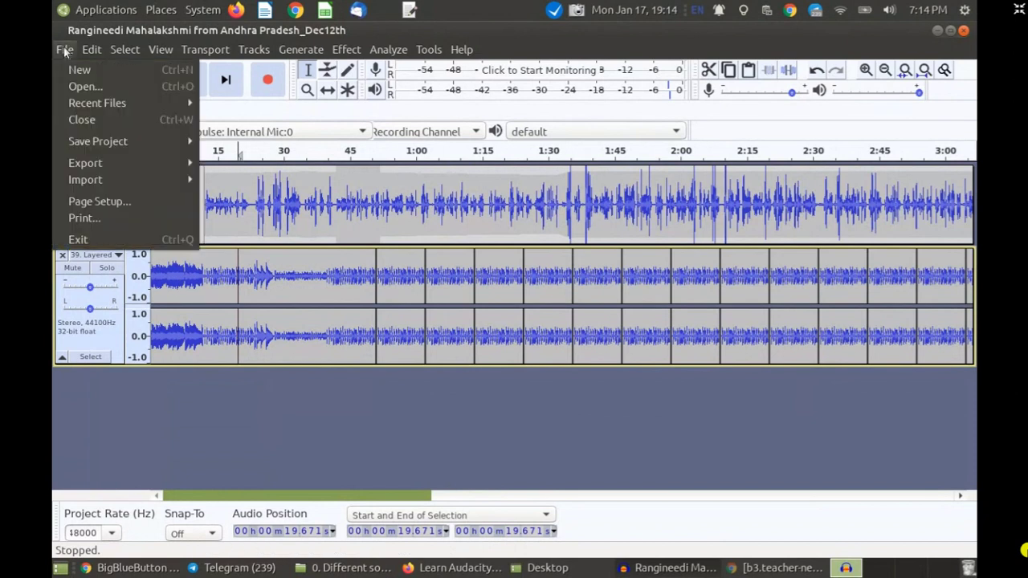
mouse_move(120, 183)
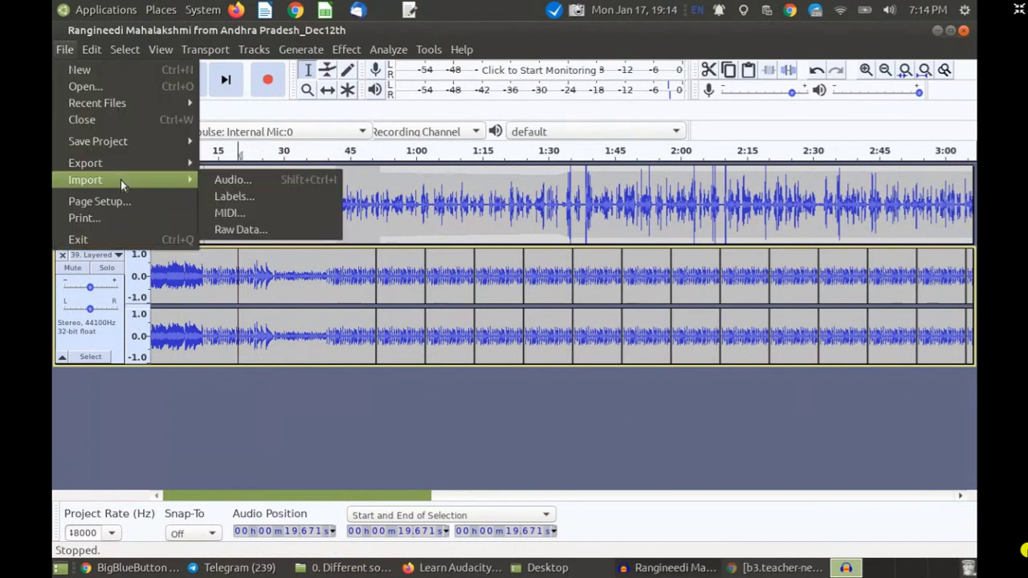
left_click(235, 180)
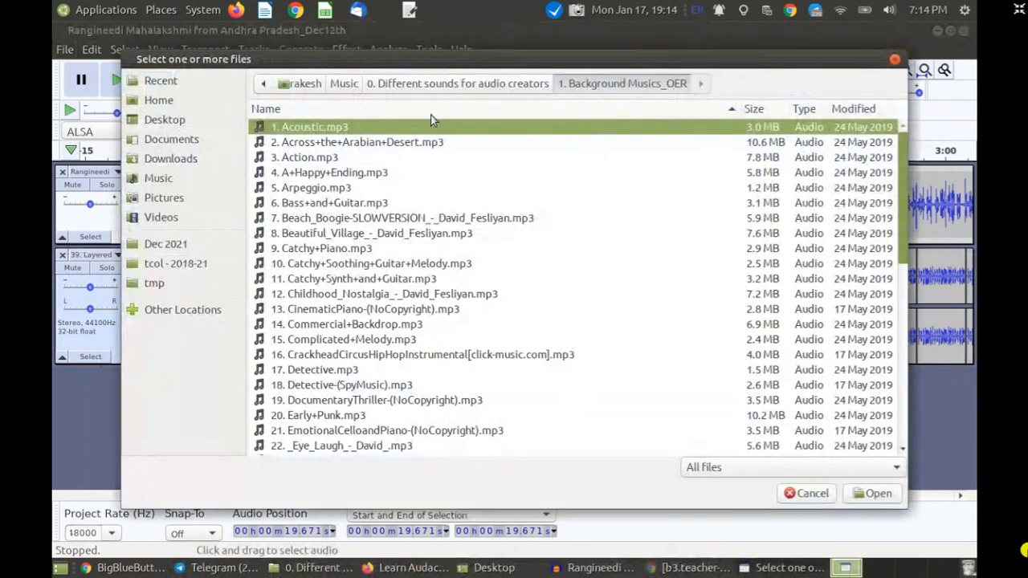
left_click(446, 89)
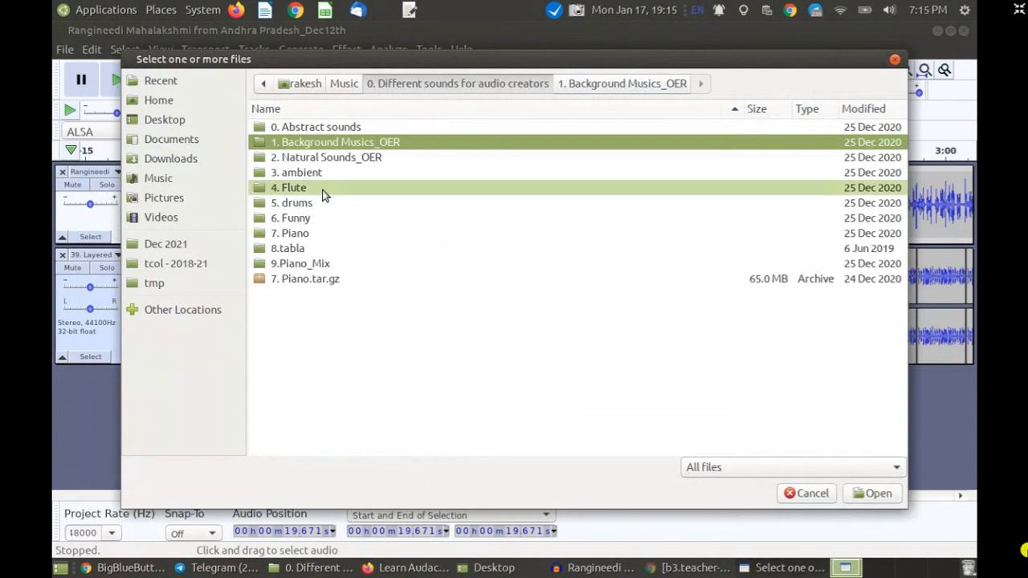
double_click(367, 159)
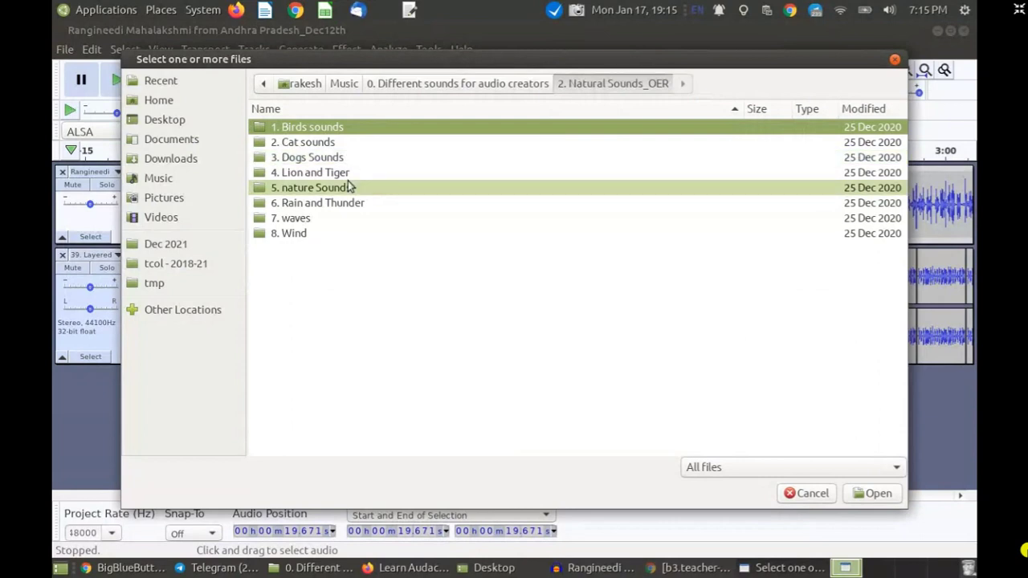
left_click(316, 233)
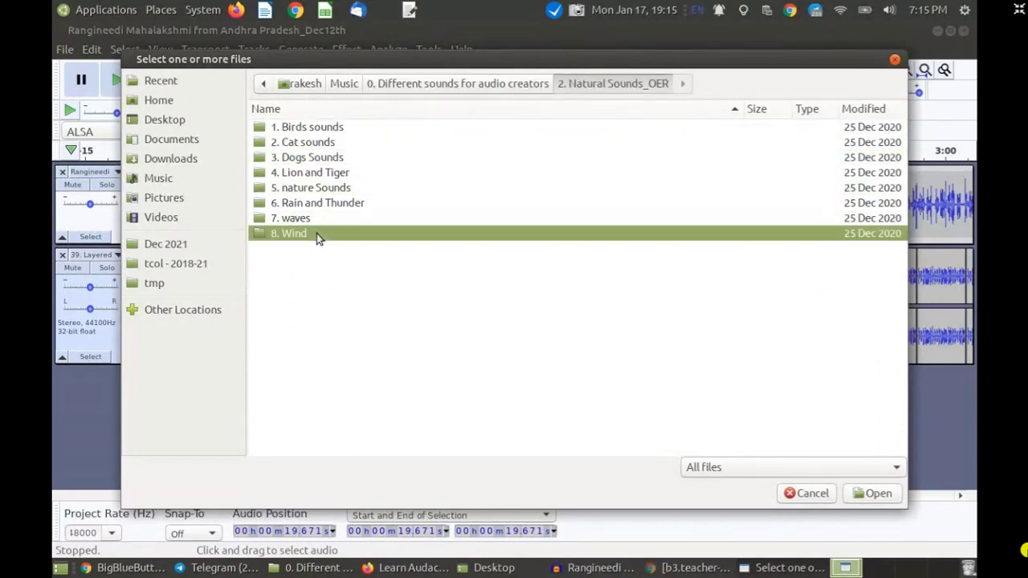
double_click(317, 233)
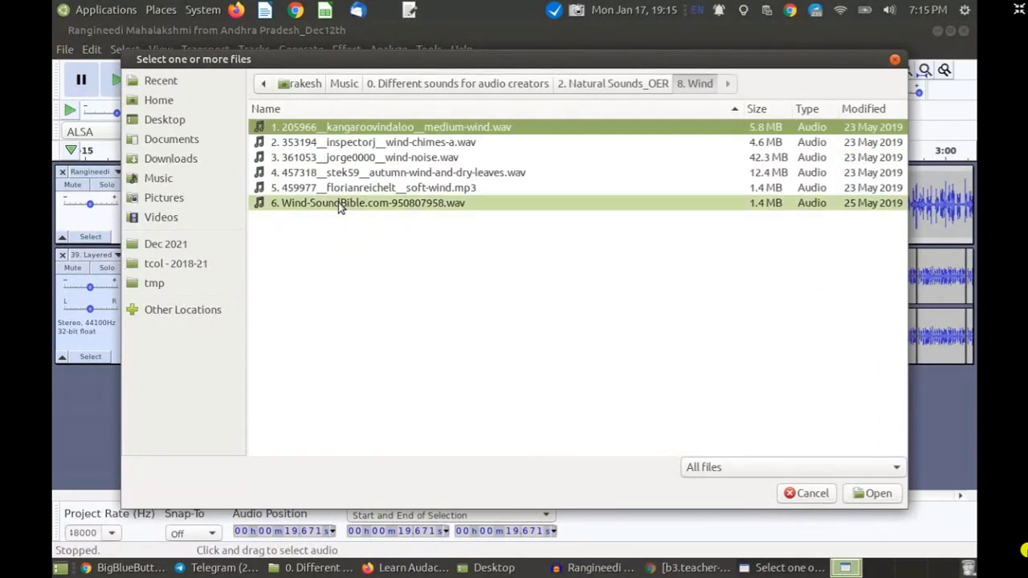
left_click(338, 203)
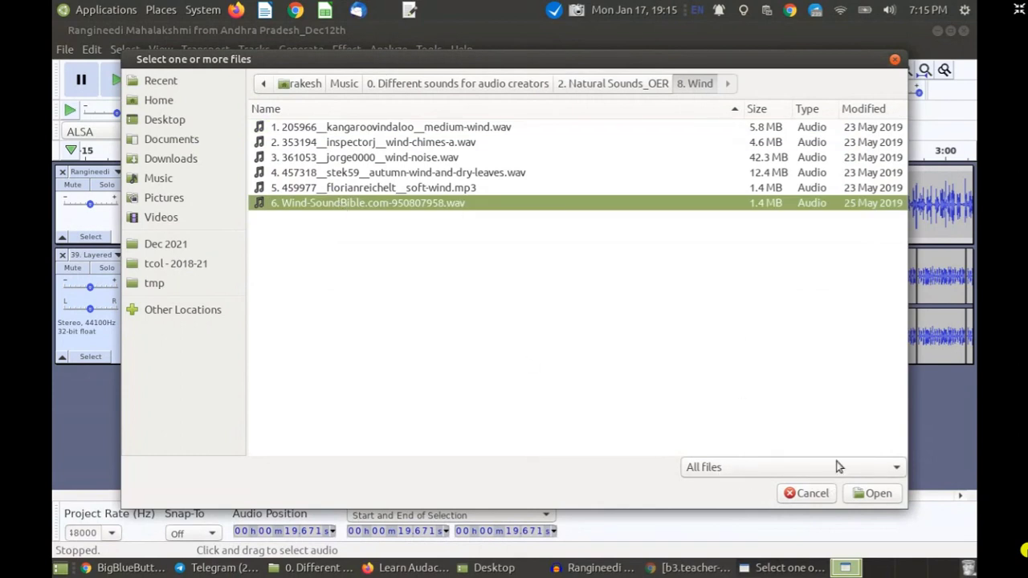
left_click(878, 498)
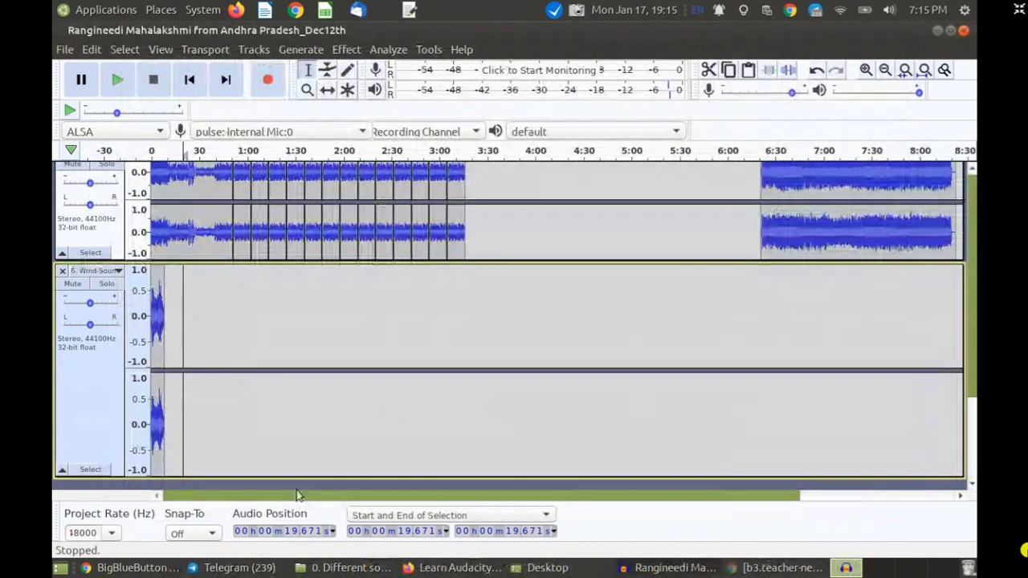
- Reduce the wind track's height, select its whole clip and apply the Repeat effect with 20 repeats
left_click_drag(292, 478, 286, 351)
left_click_drag(248, 201, 321, 203)
left_click(270, 289)
left_click_drag(179, 395, 158, 392)
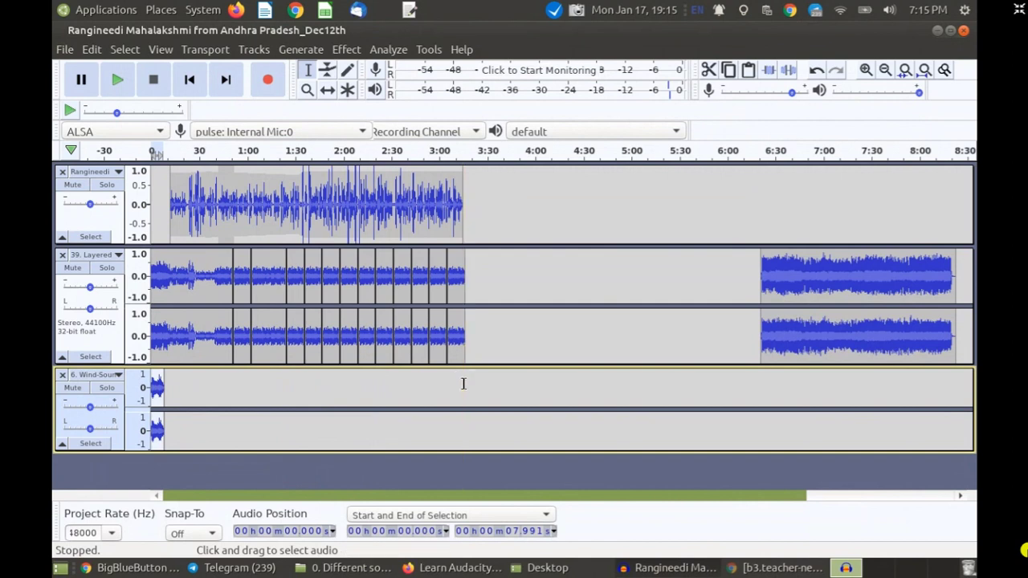
left_click(346, 49)
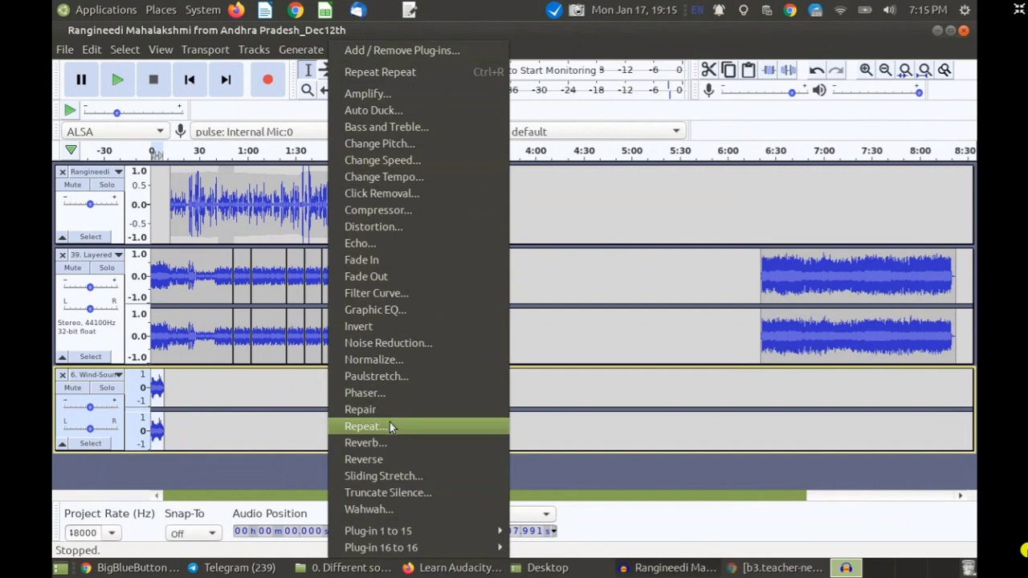
left_click(390, 426)
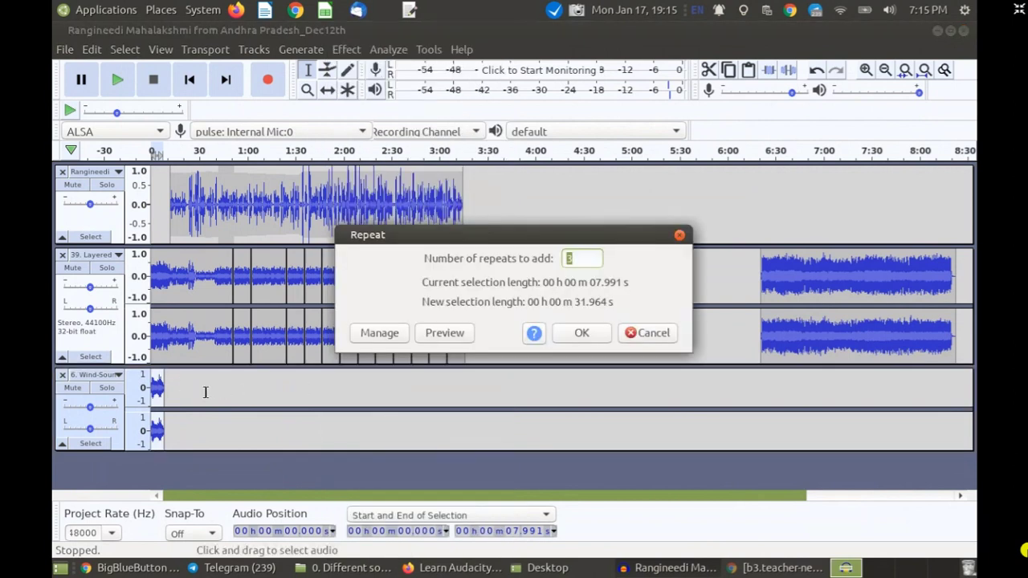
left_click(581, 260)
key("BackSpace")
type("20")
left_click(586, 333)
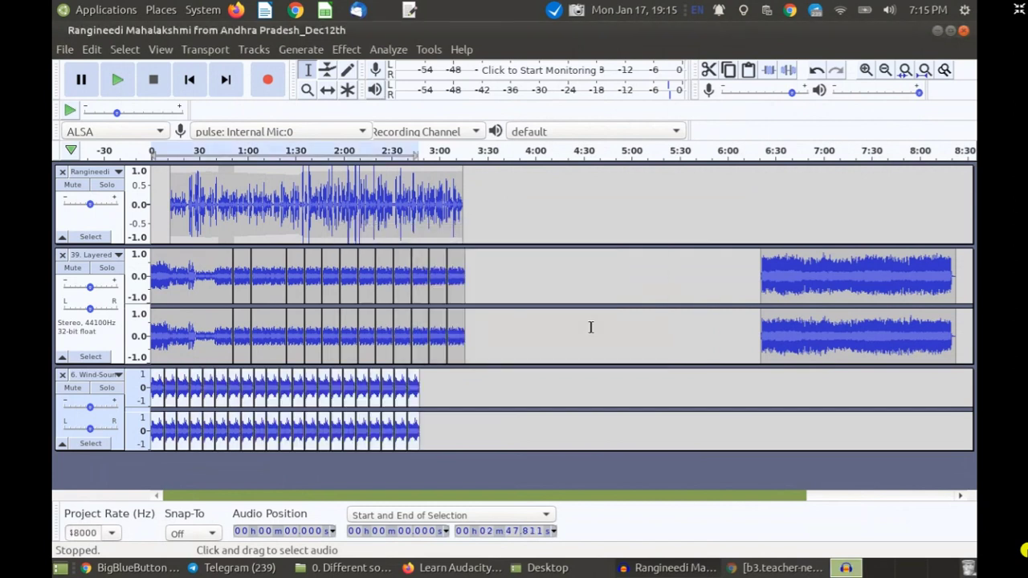
- Play all three tracks from about 1.8 seconds, stop playback and remove the wind track
left_click(154, 219)
key("space")
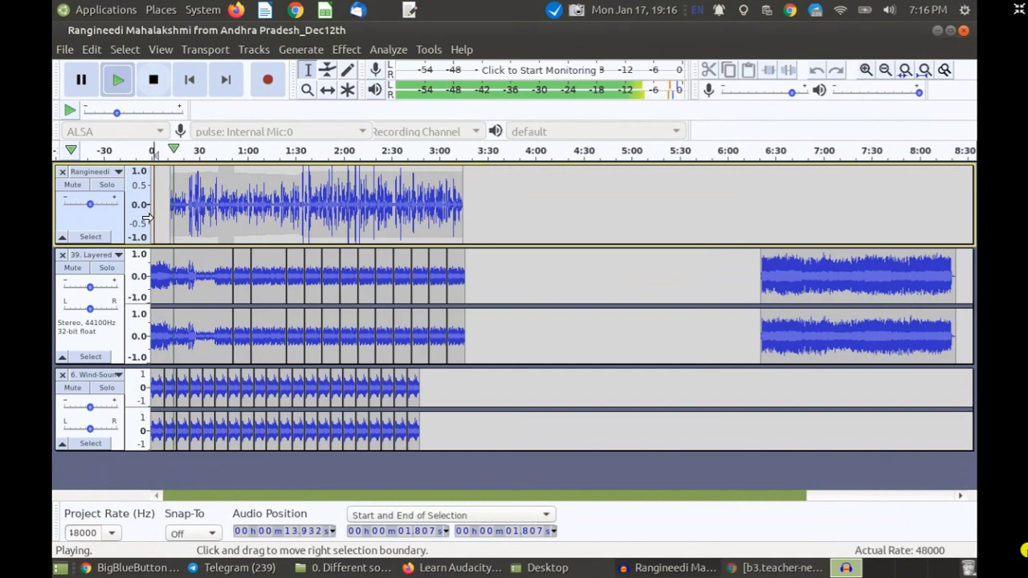
key("space")
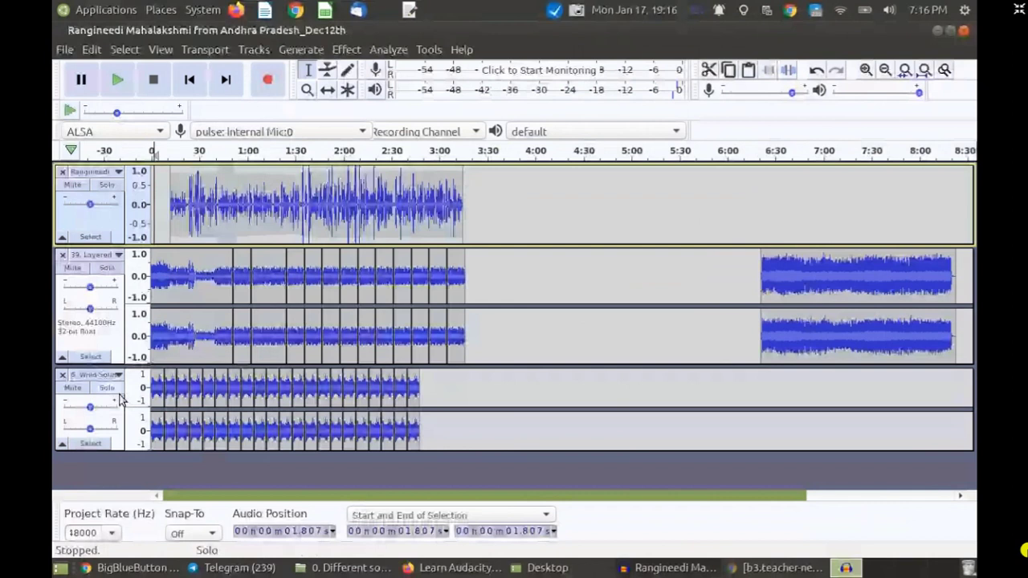
left_click(61, 377)
- Switch to the BigBlueButton webinar chat to read the participants' messages and return to Audacity
key("alt+Tab")
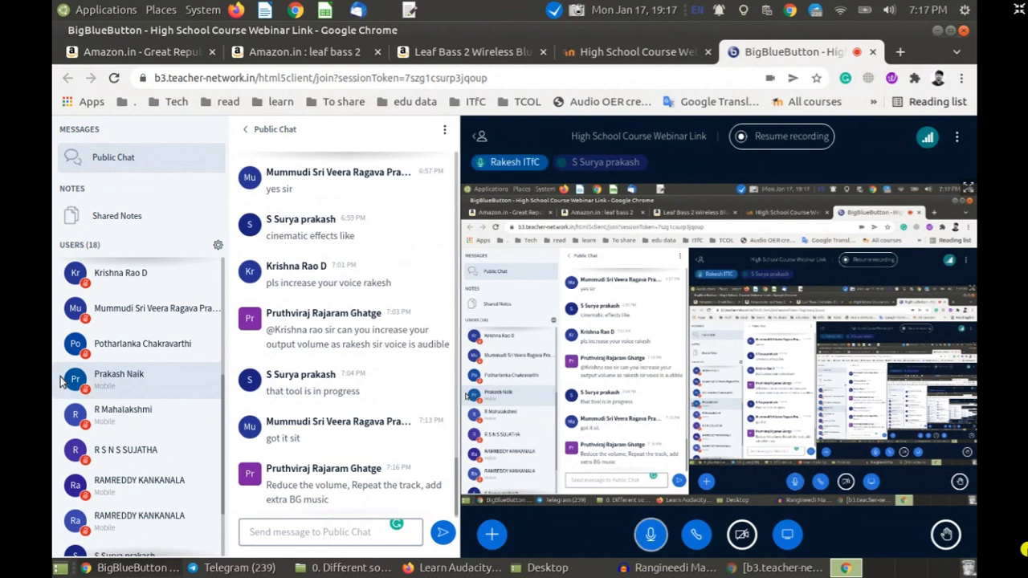
key("alt+Tab")
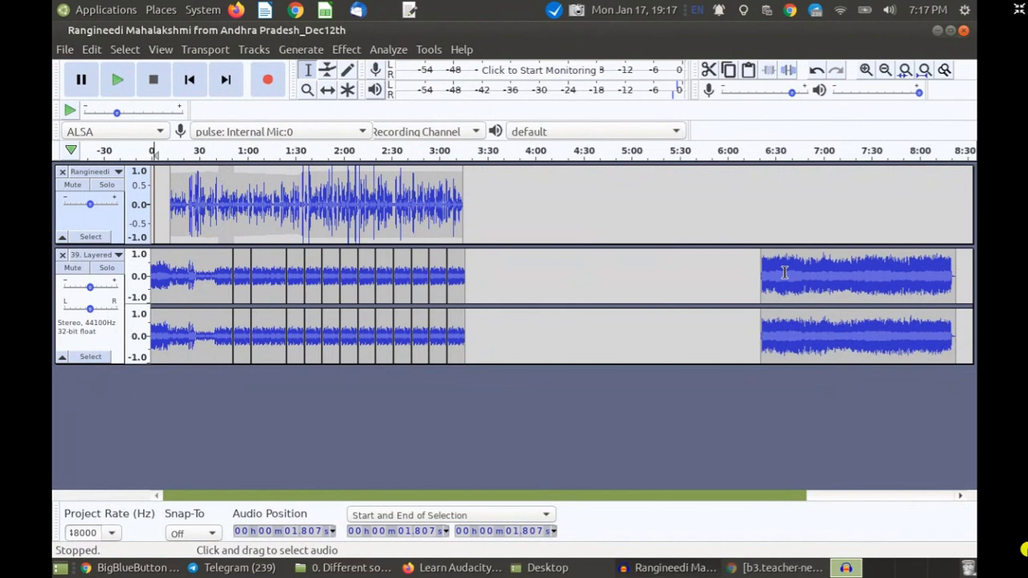
- Cut the leftover music clip that starts at about 6:21 and paste it into the music track at about 10:02
double_click(785, 273)
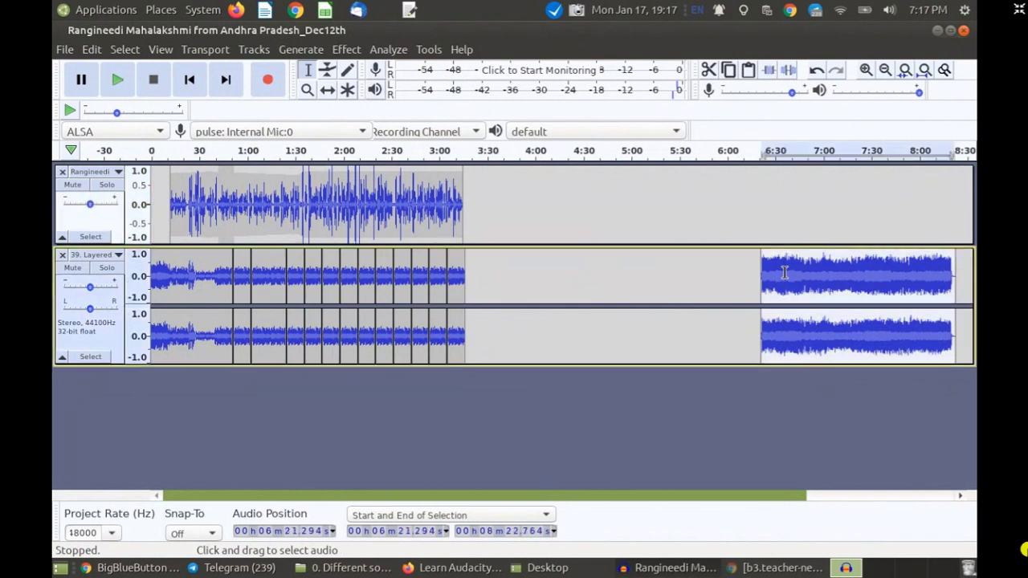
key("Delete")
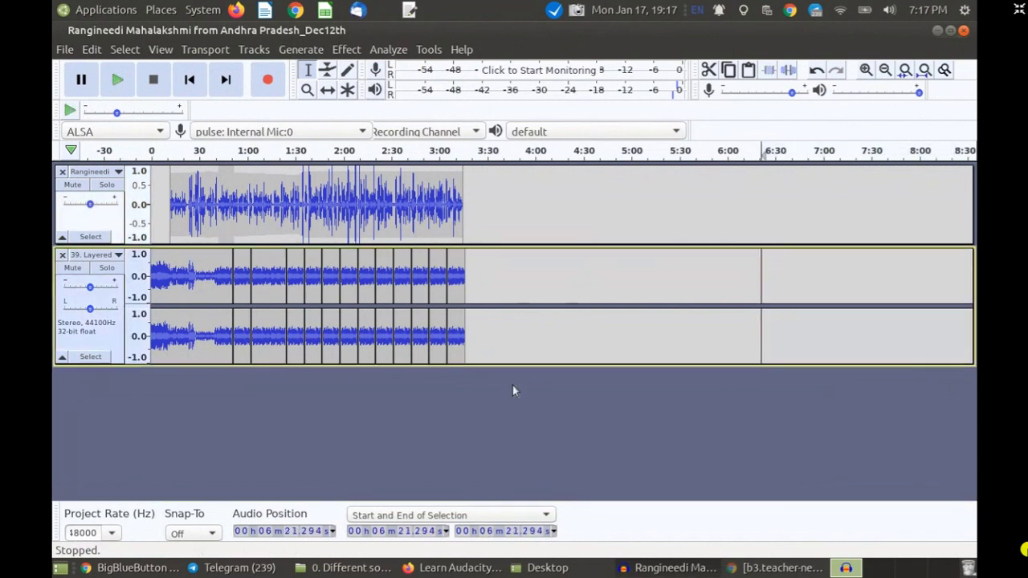
left_click(910, 269)
left_click(937, 270)
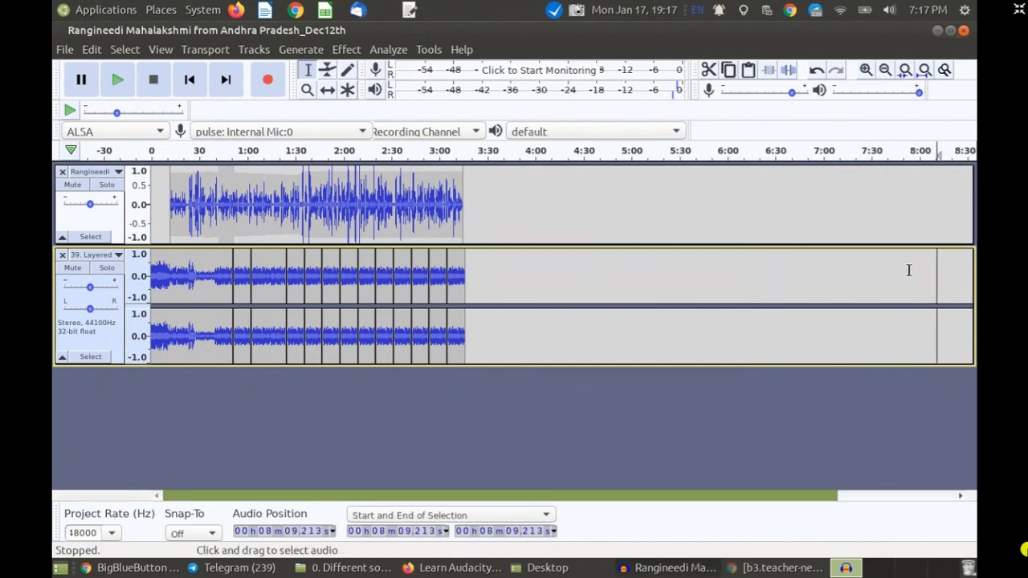
key("Right")
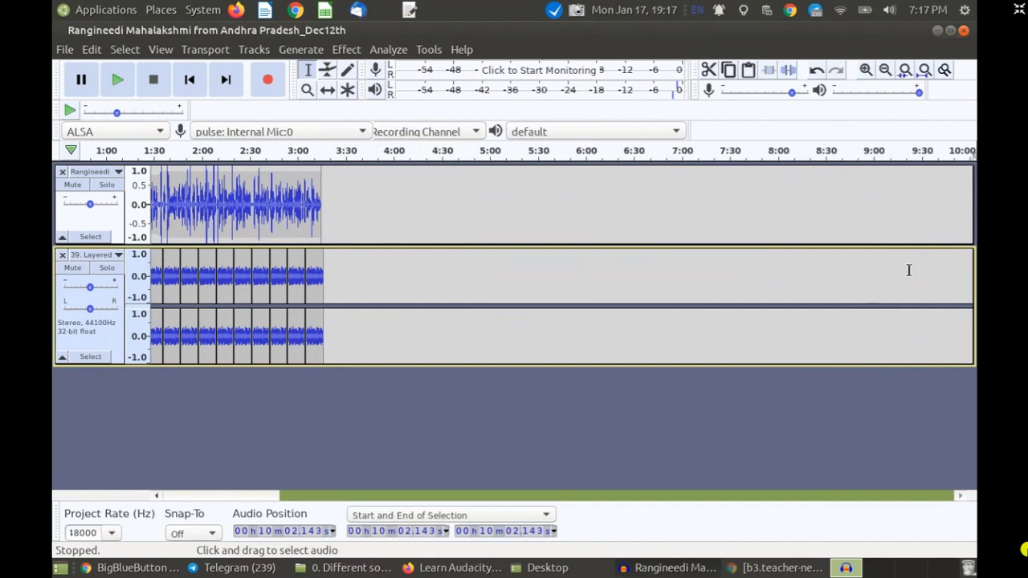
key("shift+Right")
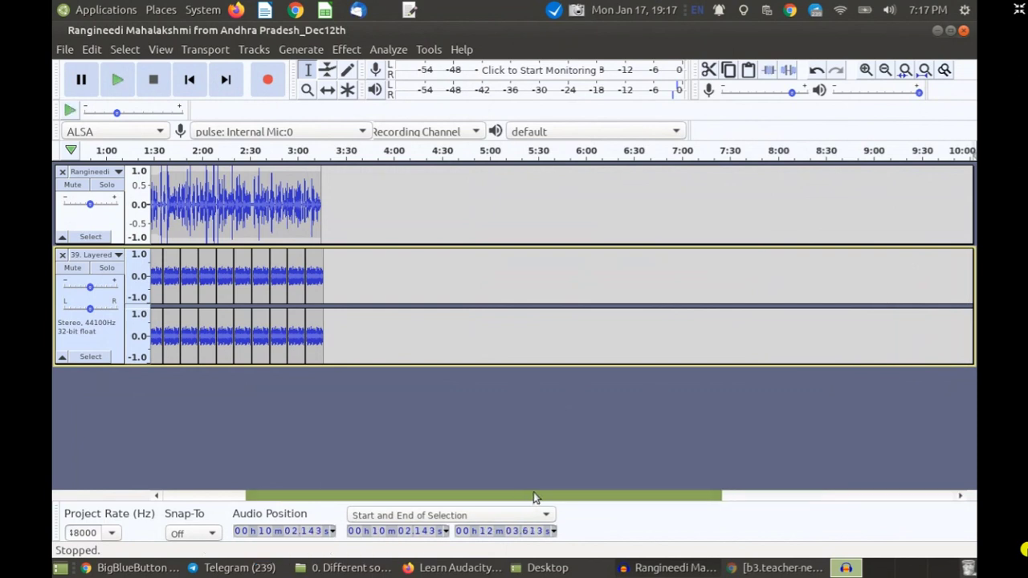
- Move the pasted music clip with the Time Shift tool so that it starts at about 6:00
left_click_drag(536, 498, 706, 450)
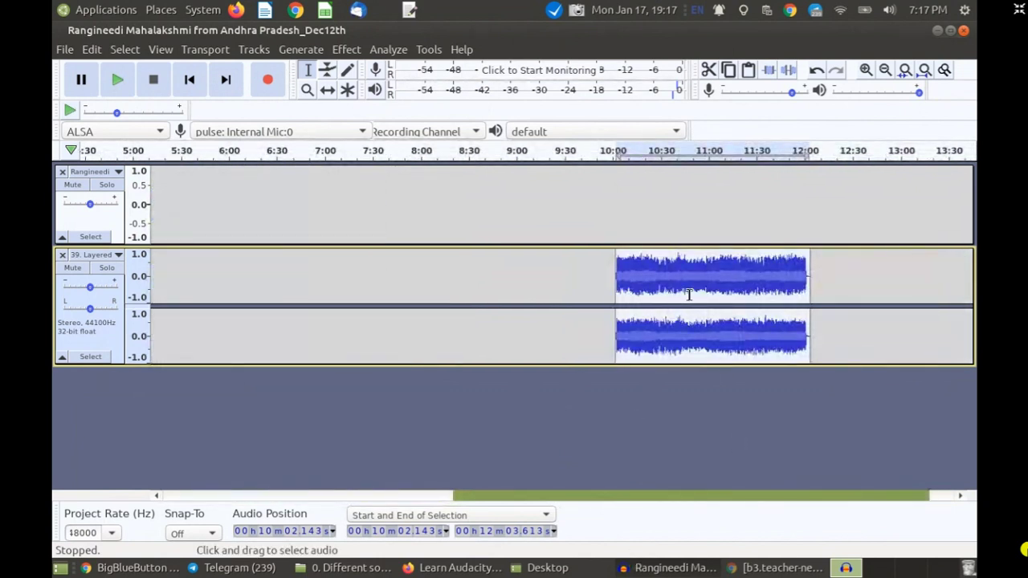
left_click(328, 90)
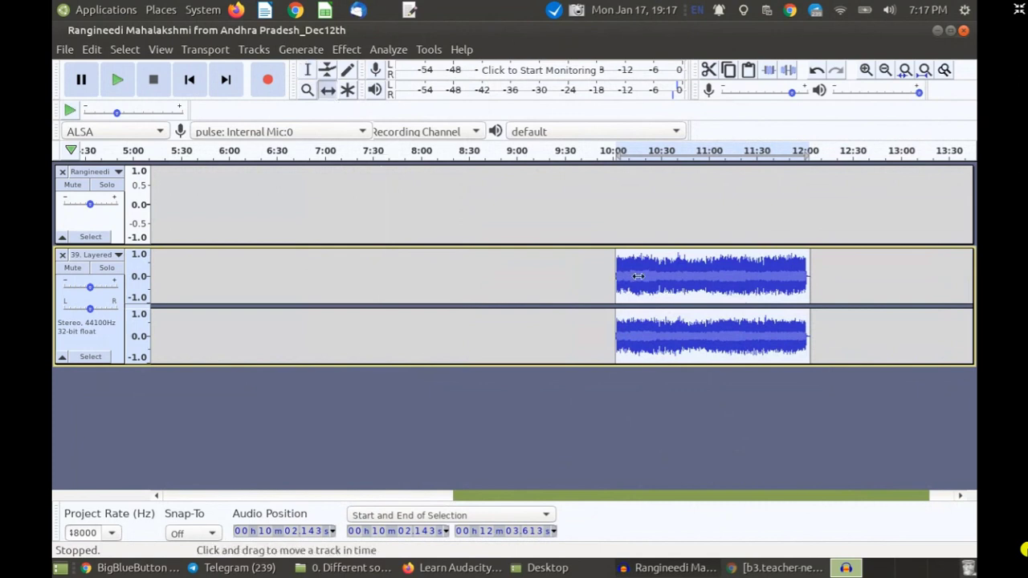
left_click_drag(684, 274, 297, 274)
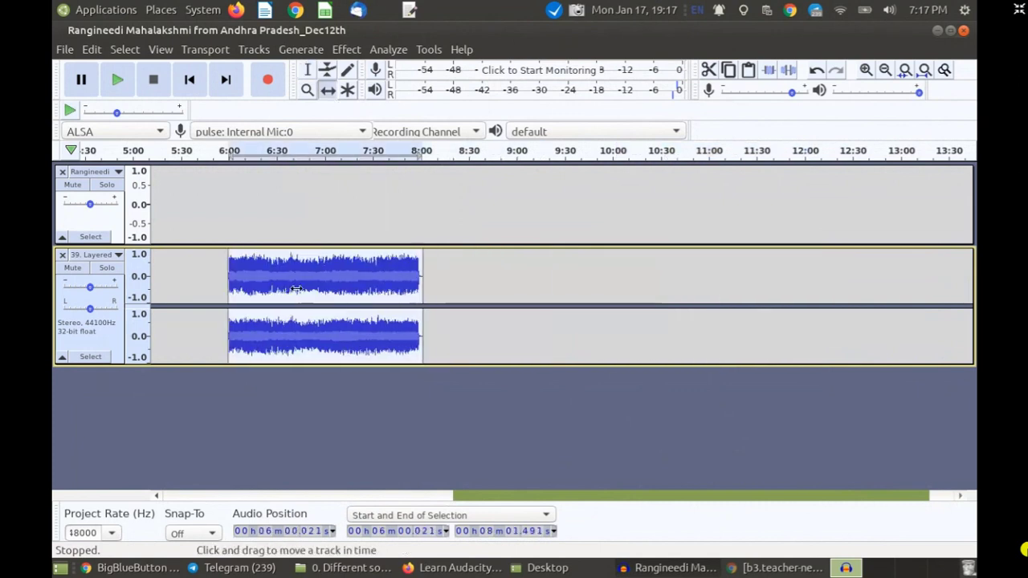
- Move the loose clip of the 39. Layered track so that it starts at about 6:46
left_click_drag(480, 496, 190, 498)
left_click_drag(744, 285, 830, 275)
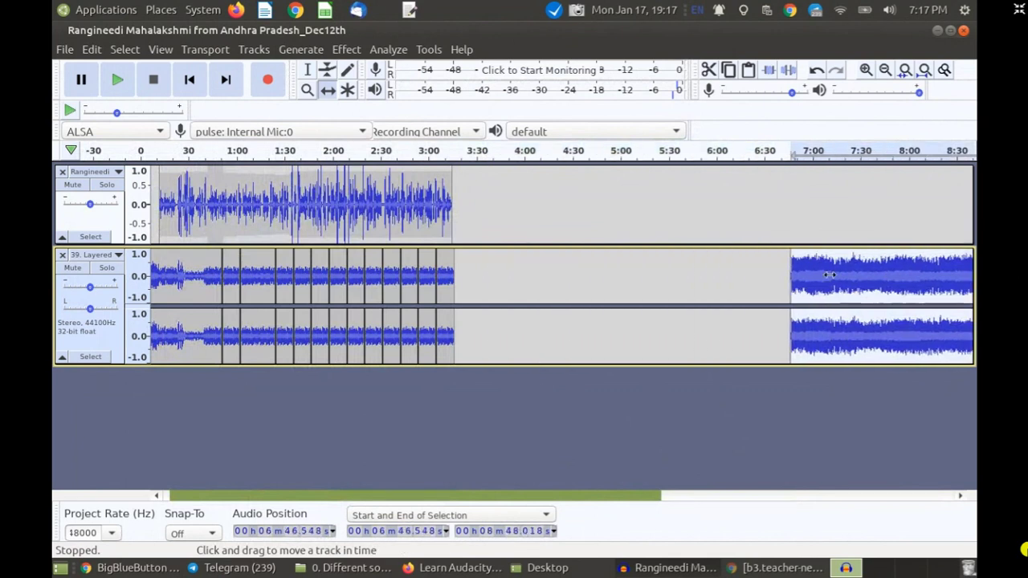
- Merge the split clips of the 39. Layered track between about 2:00 and its end near 3:15 by removing the split lines
left_click(306, 71)
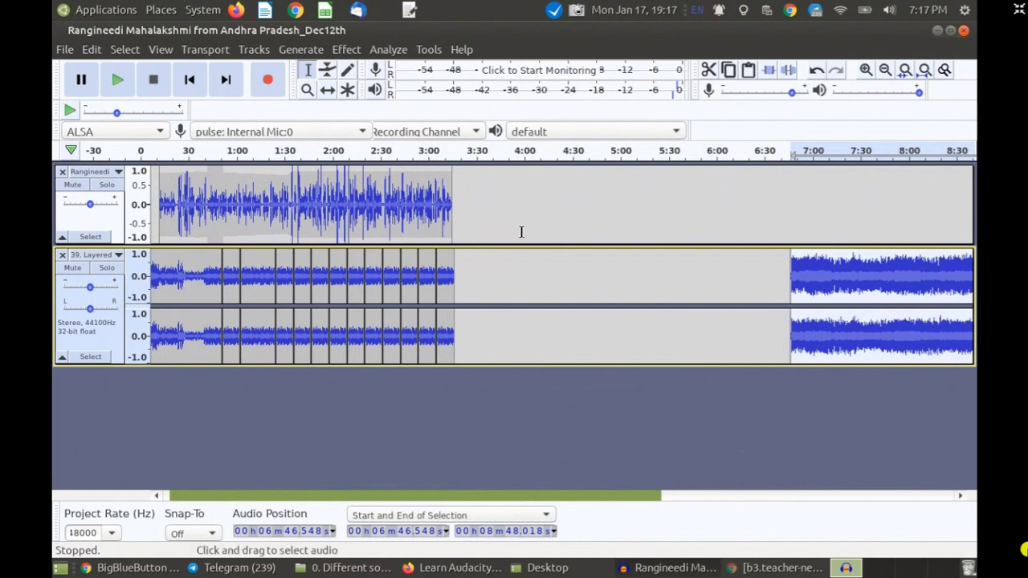
left_click(438, 270)
left_click(417, 270)
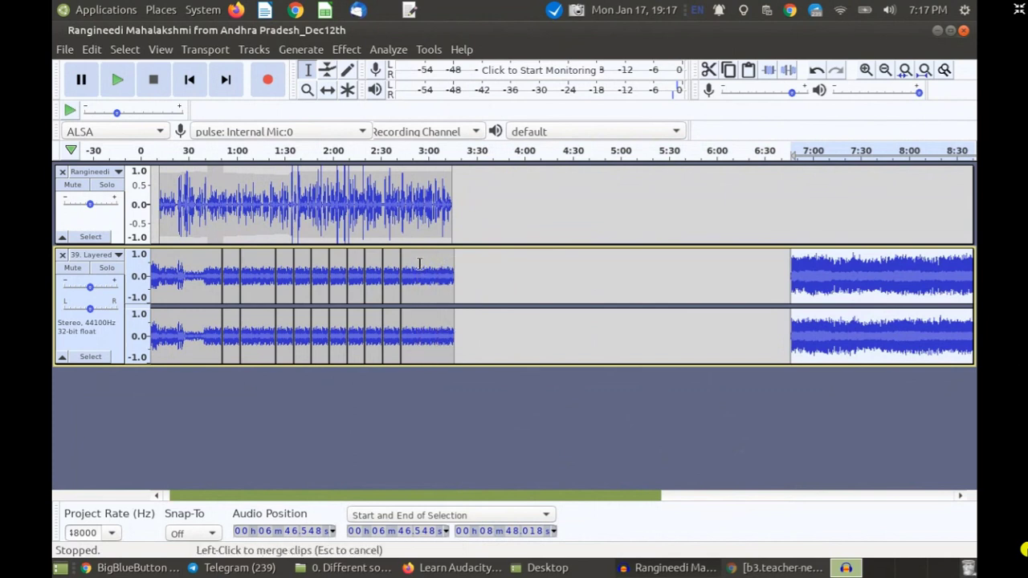
left_click(401, 273)
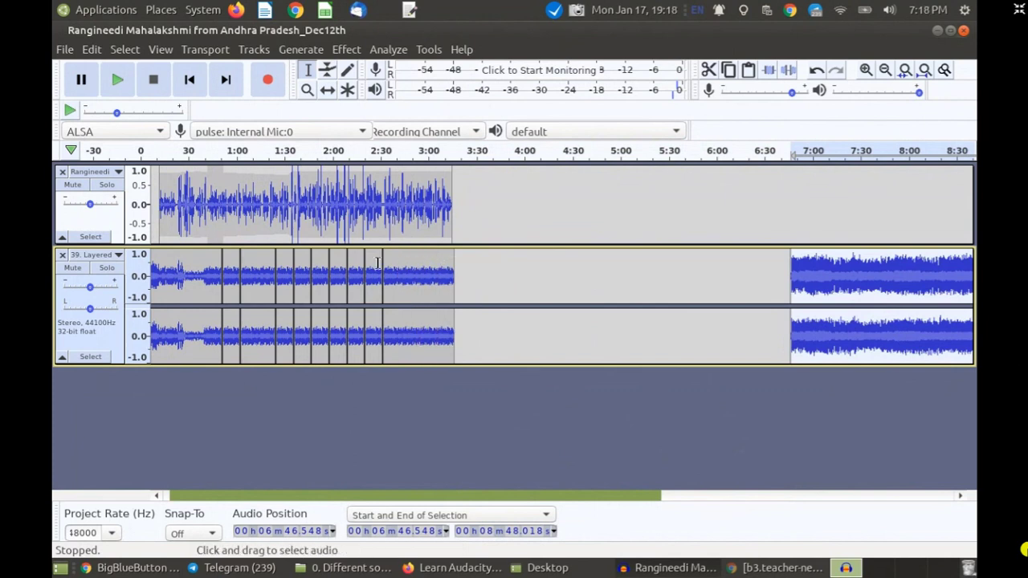
left_click(383, 270)
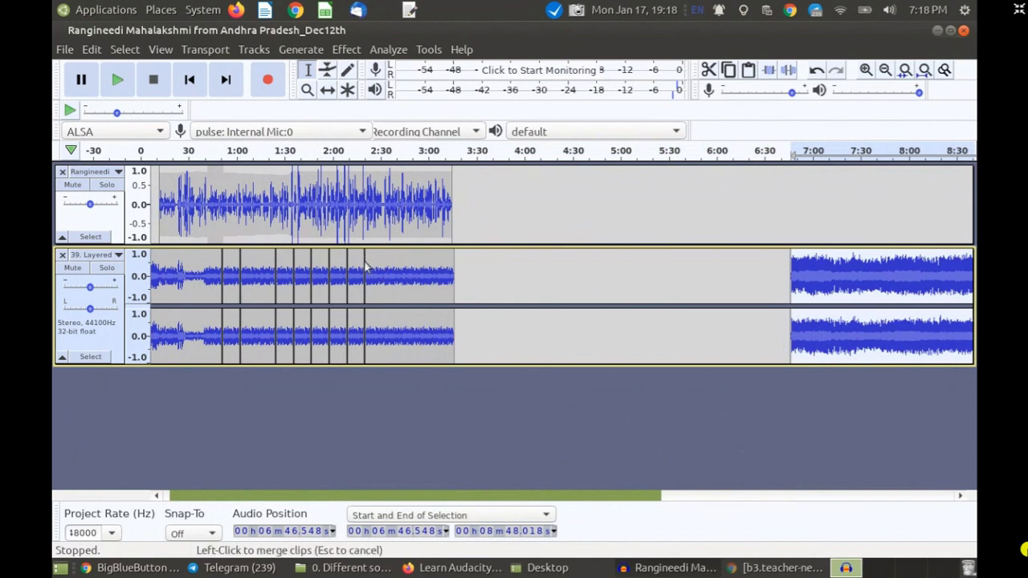
left_click(365, 267)
left_click(347, 265)
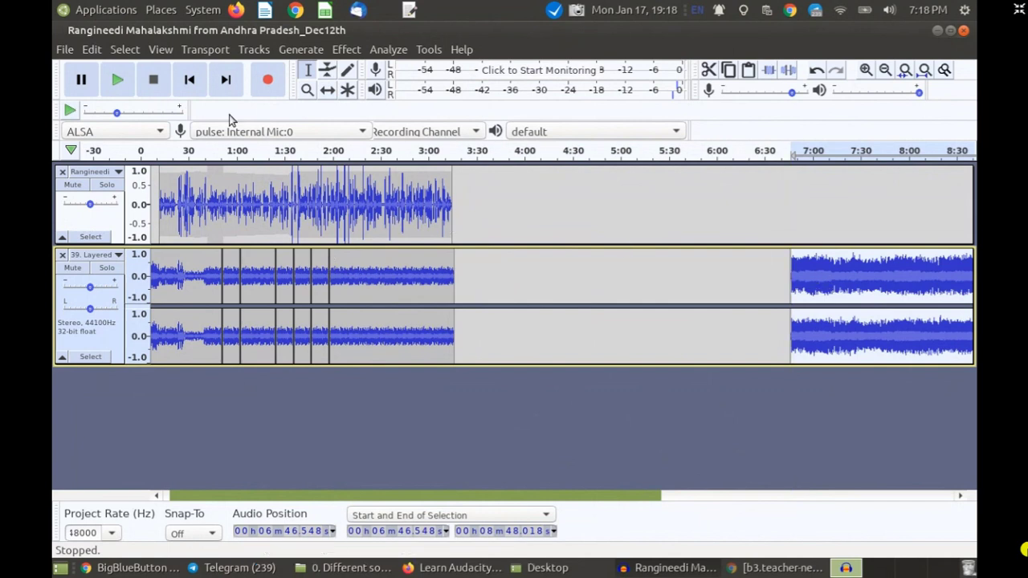
- Hide the screen-sharing notice, check the public chat of the BigBlueButton webinar and return to Audacity
mouse_move(541, 572)
left_click(755, 568)
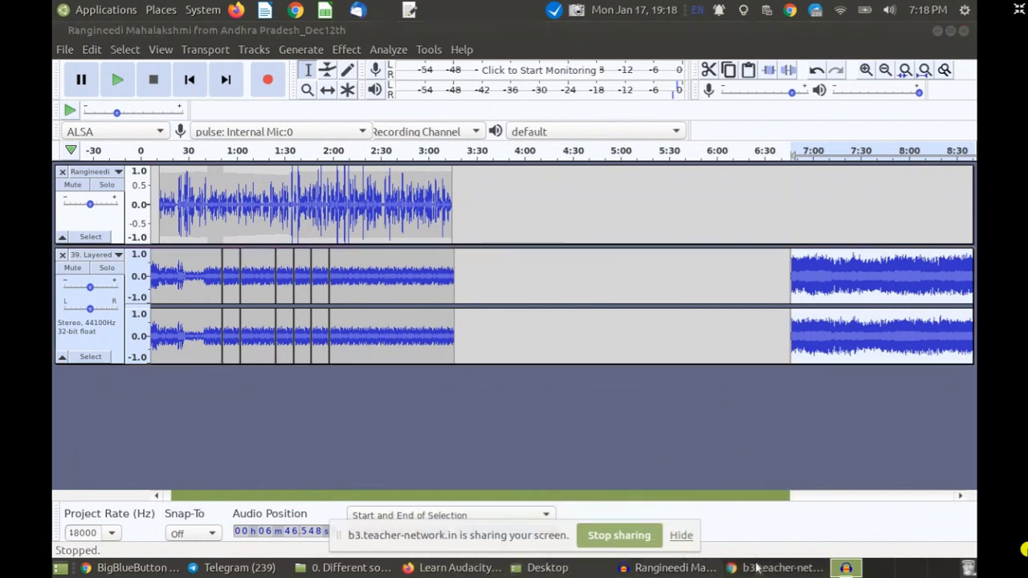
left_click(689, 536)
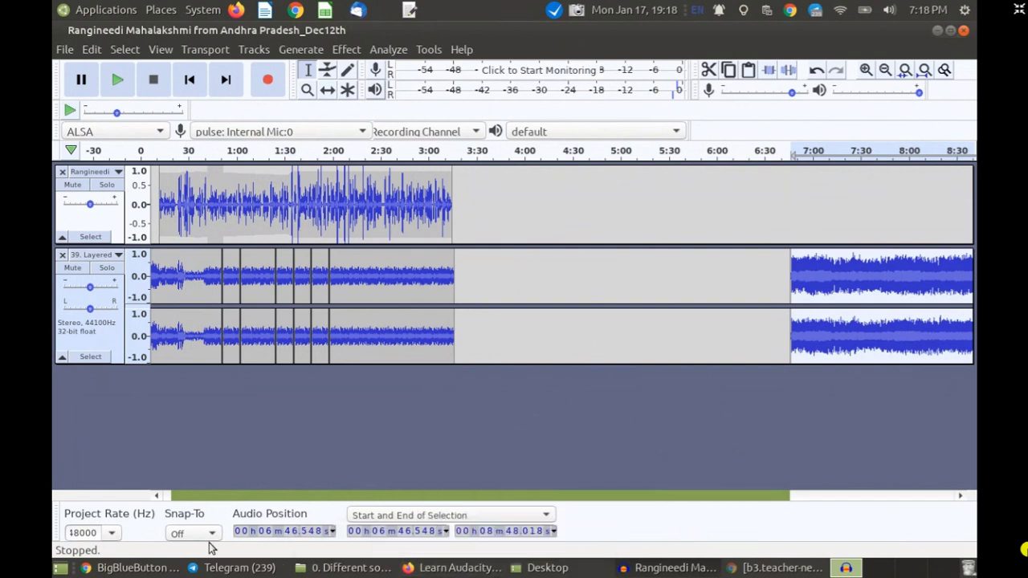
mouse_move(143, 568)
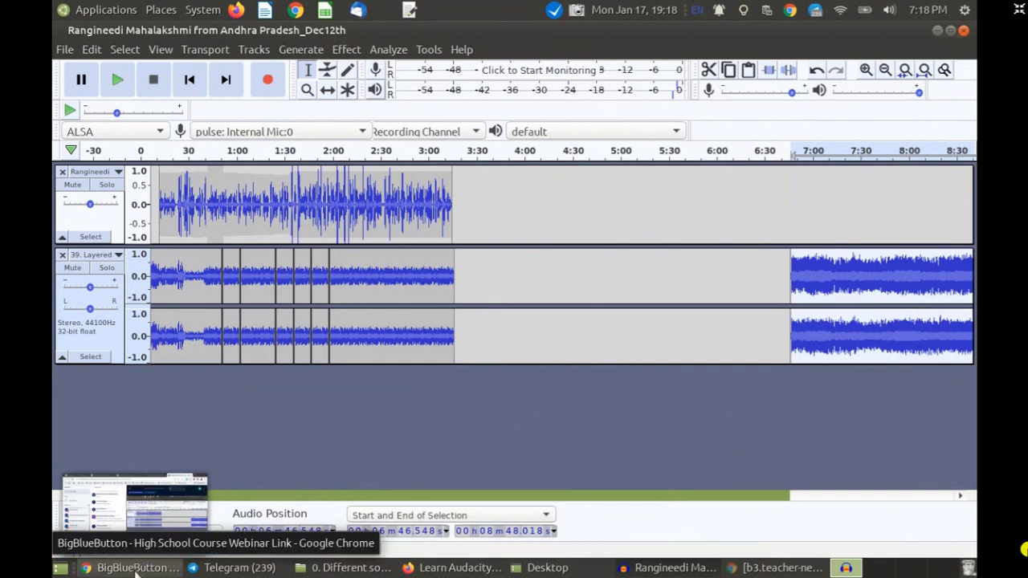
left_click(136, 568)
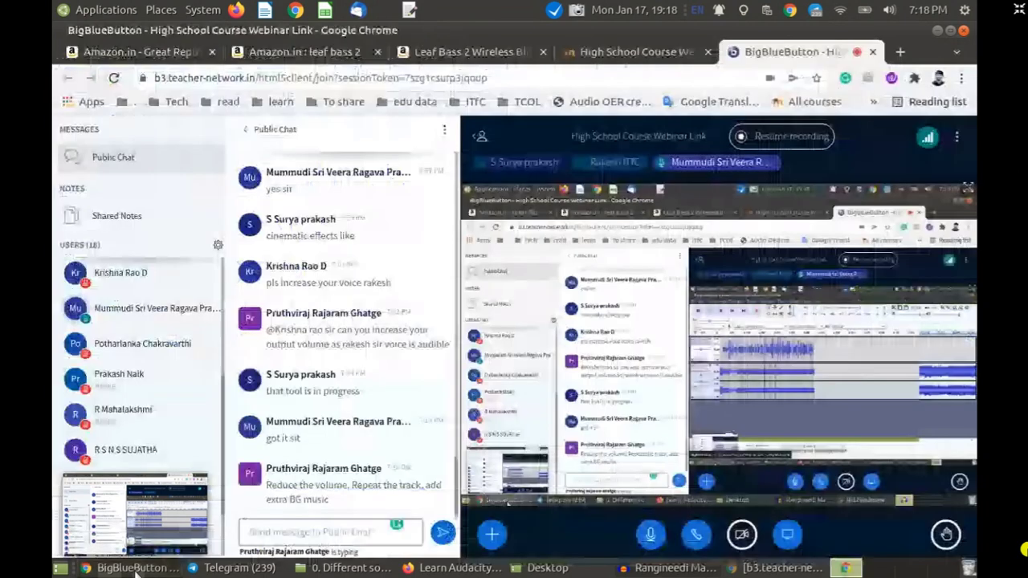
mouse_move(679, 570)
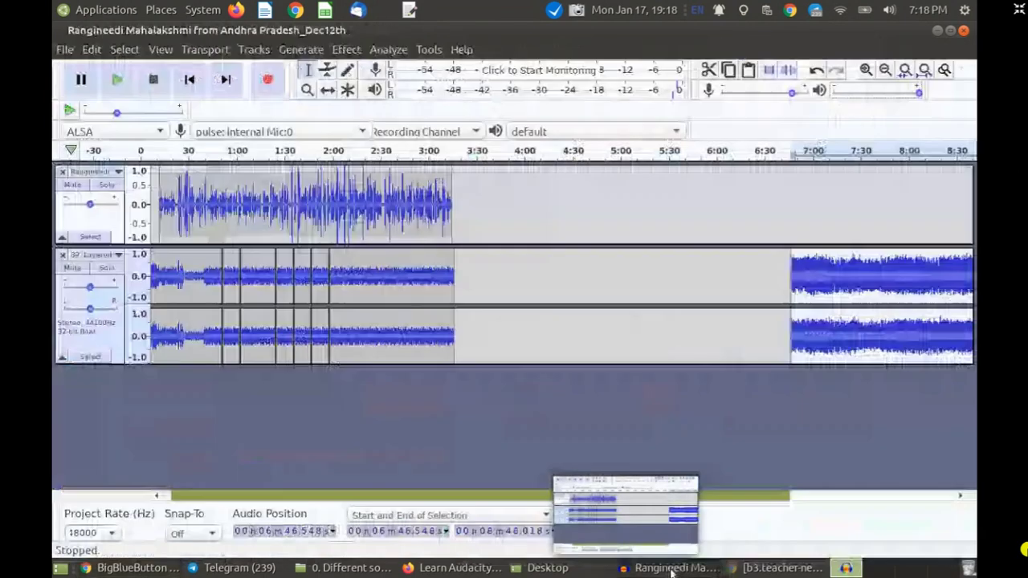
left_click(679, 570)
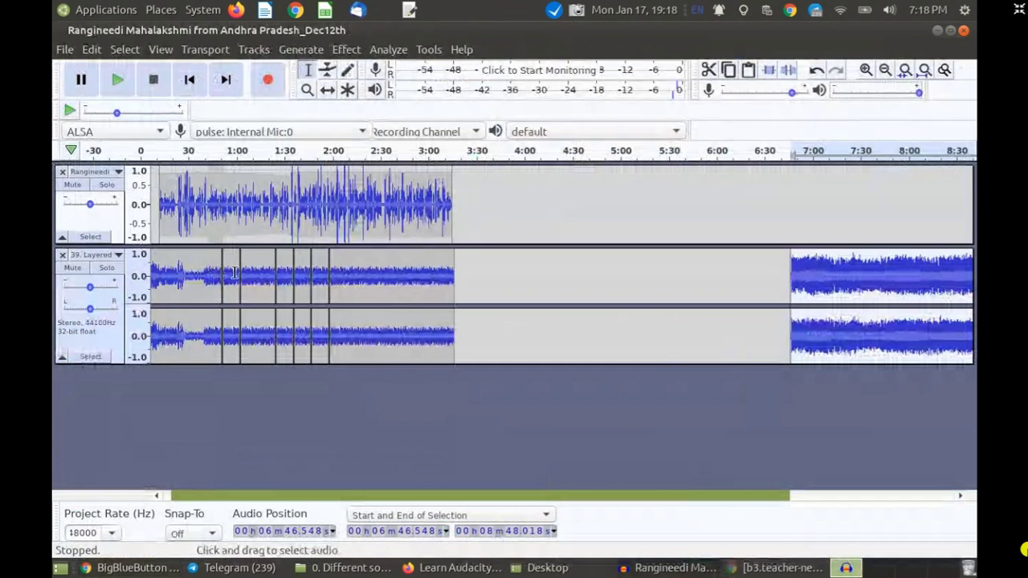
- Merge the remaining split clips in the first two minutes of the 39. Layered track into one continuous clip
left_click(240, 277)
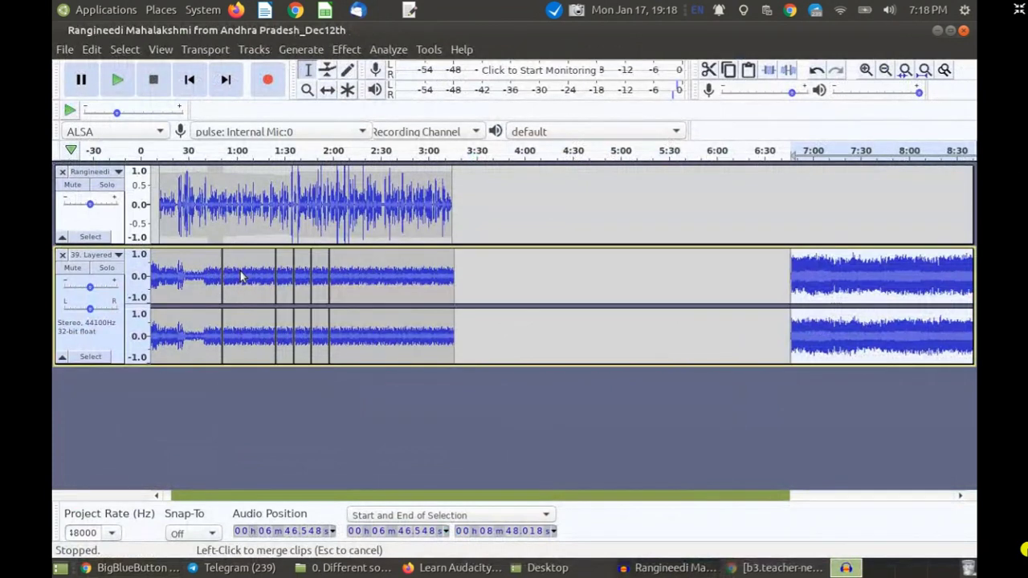
double_click(283, 280)
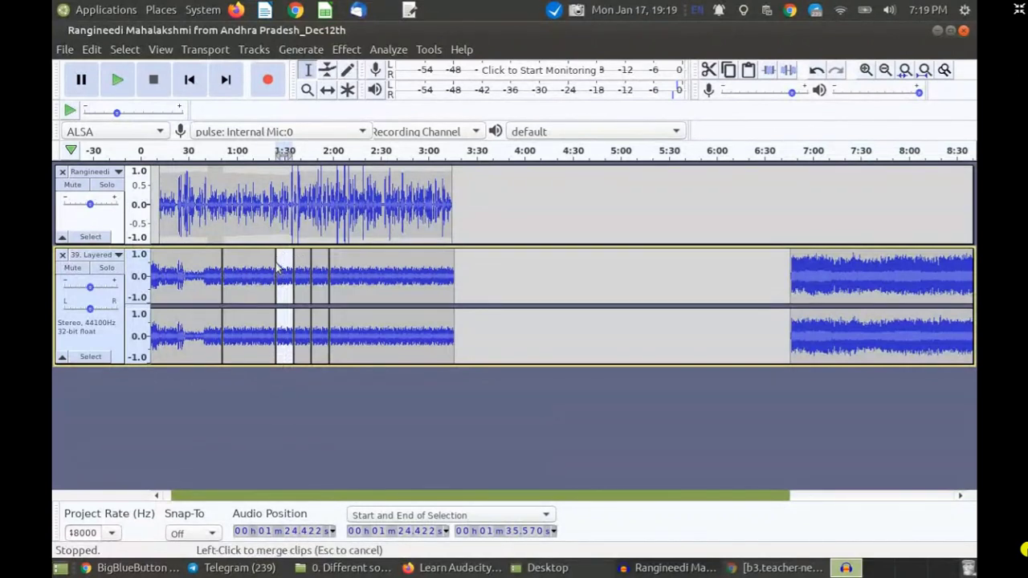
left_click(276, 271)
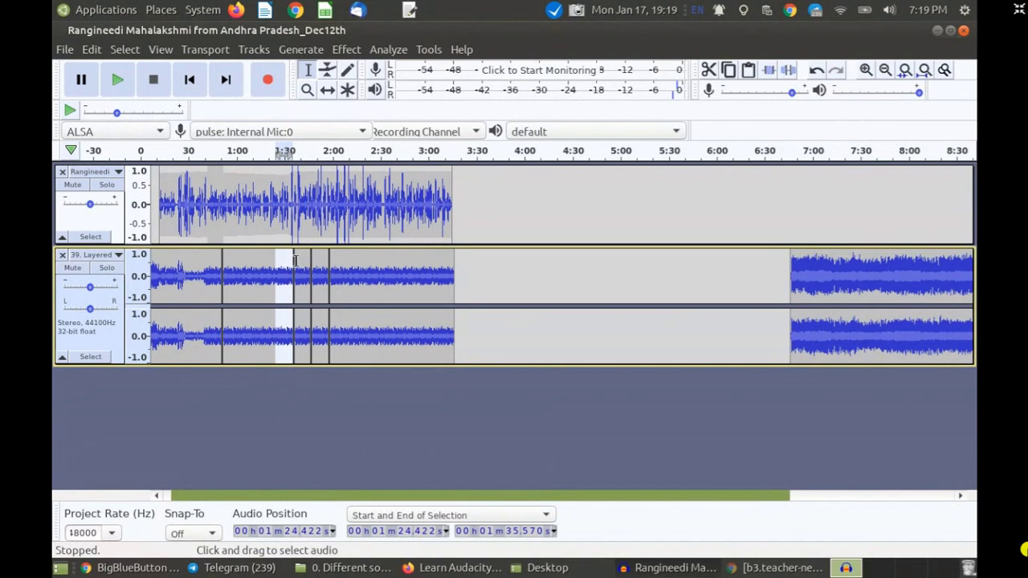
left_click(294, 265)
left_click(311, 265)
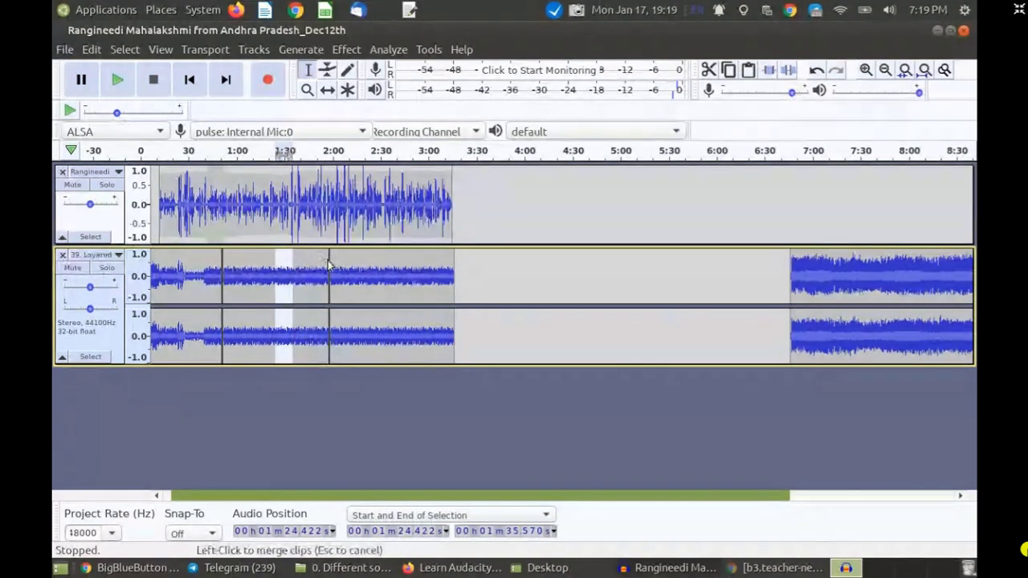
left_click(329, 265)
left_click(316, 271)
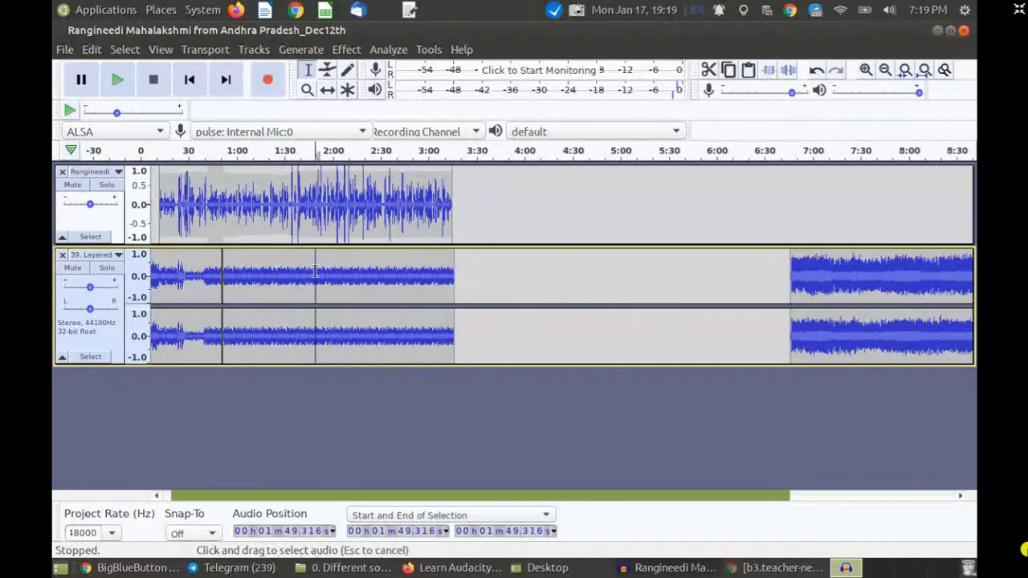
double_click(316, 271)
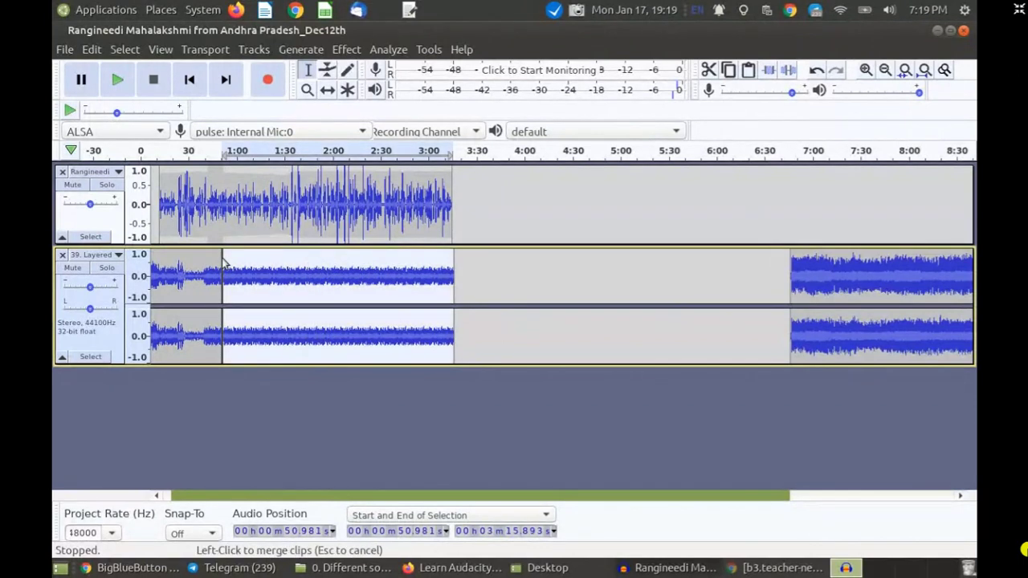
left_click(225, 264)
- Select the whole merged clip of the 39. Layered track and briefly play its beginning
double_click(227, 273)
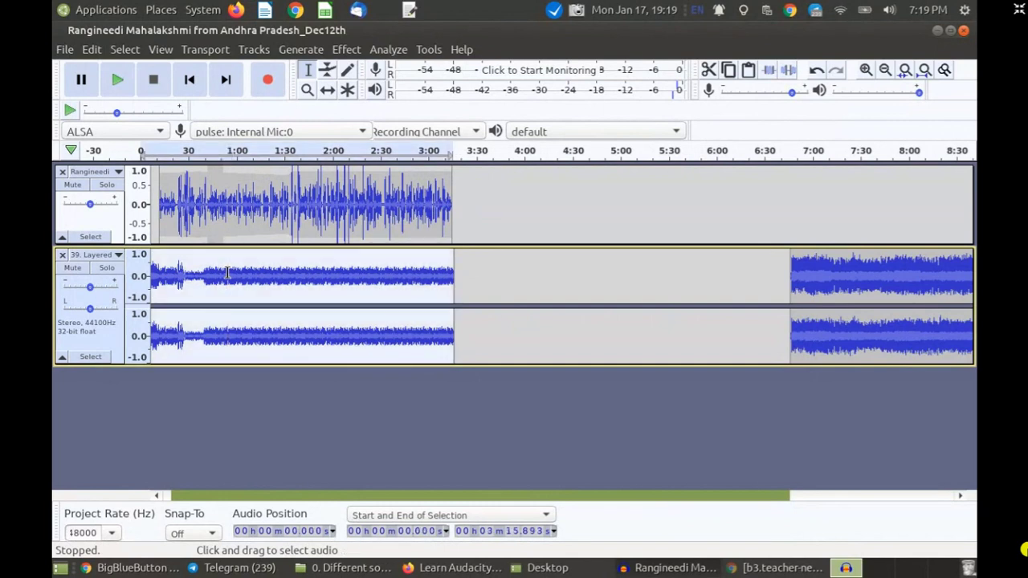
key("space")
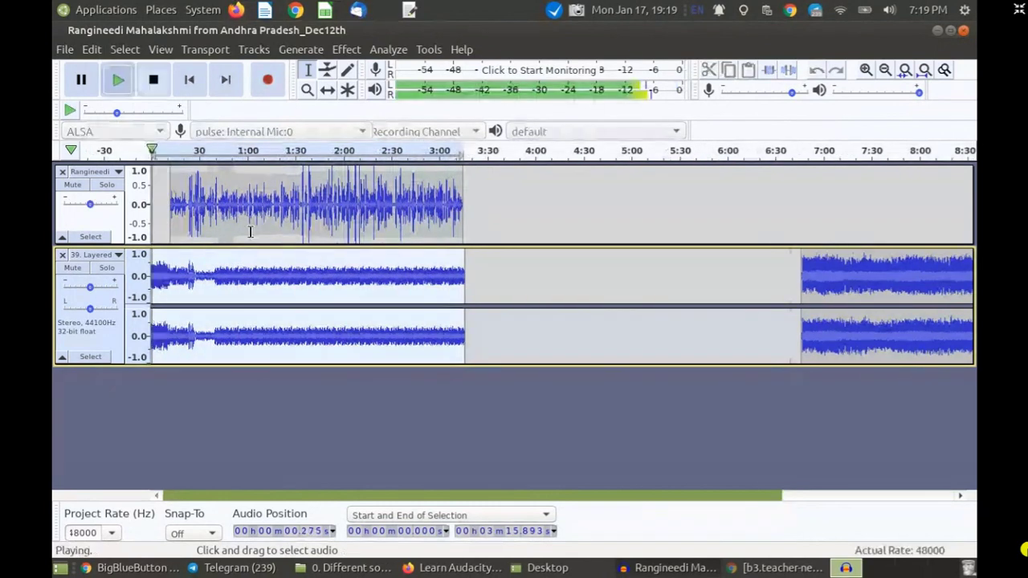
key("space")
left_click(250, 232)
- Switch to the BigBlueButton webinar in Chrome, check the system sound volume and mute the second participant in the talking list
key("alt+Tab")
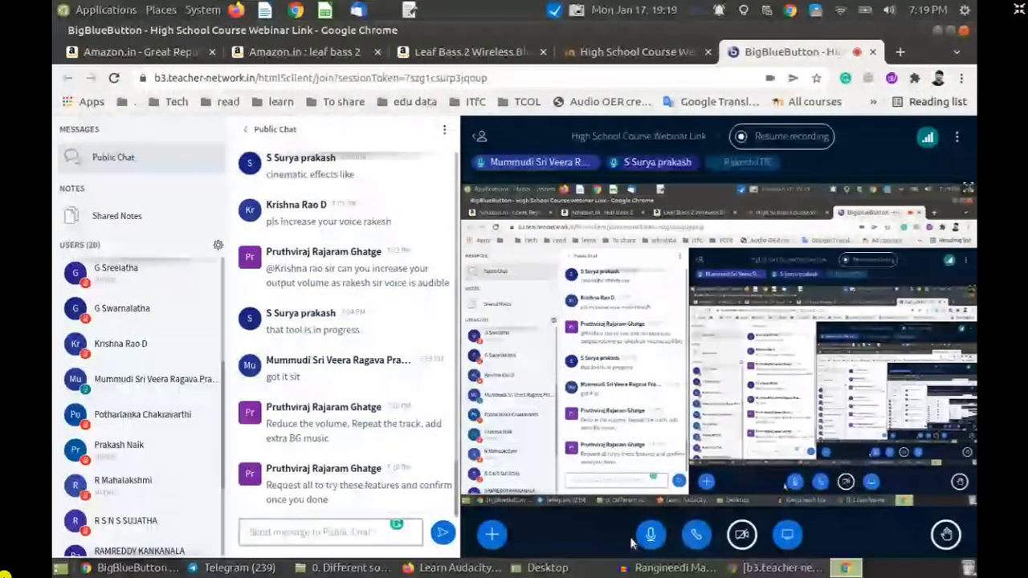
left_click(888, 10)
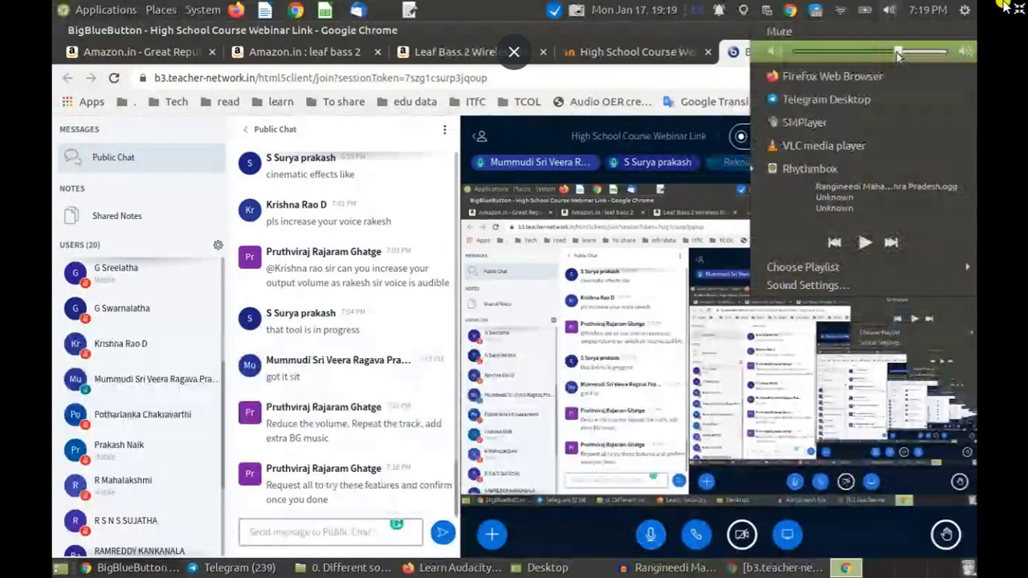
left_click(1018, 14)
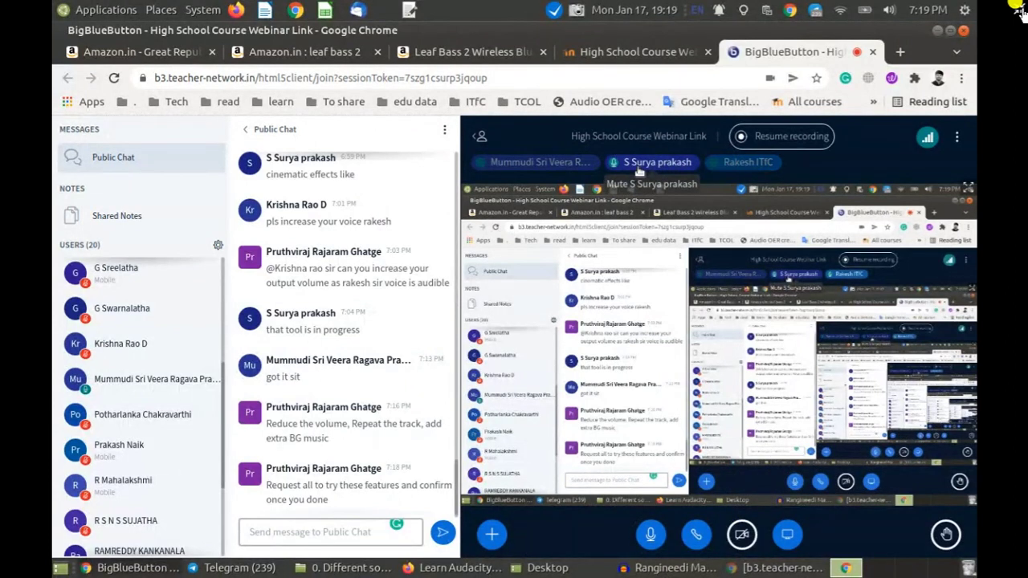
left_click(639, 165)
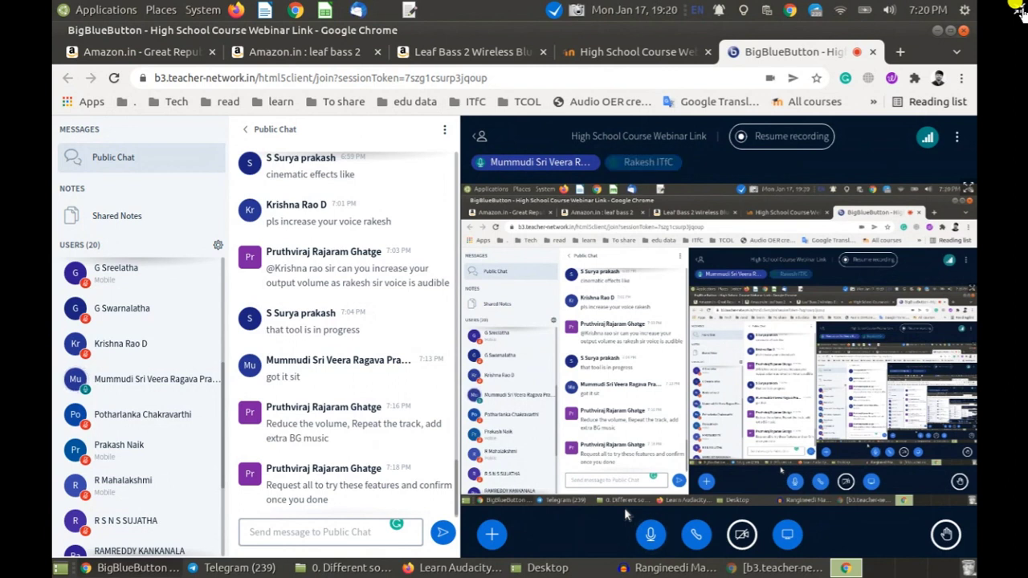
- Return to Audacity and lower the gain of the 39. Layered track
mouse_move(651, 570)
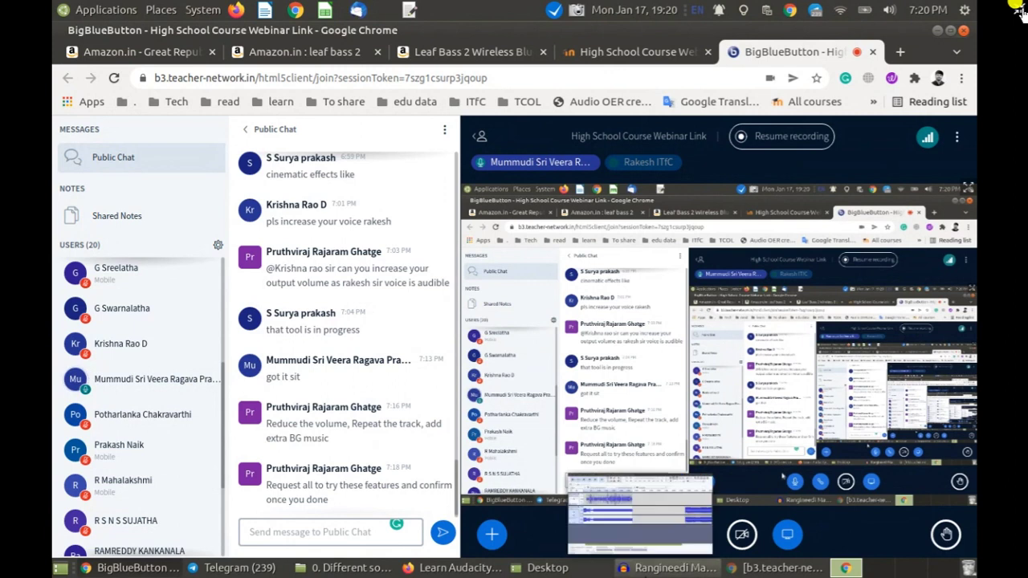
left_click(651, 568)
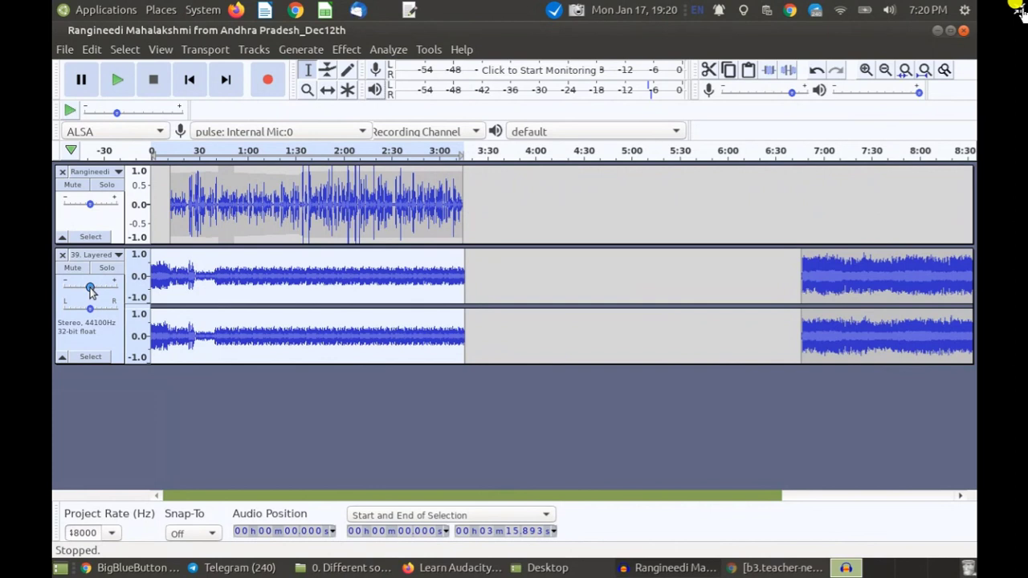
left_click_drag(91, 291, 77, 293)
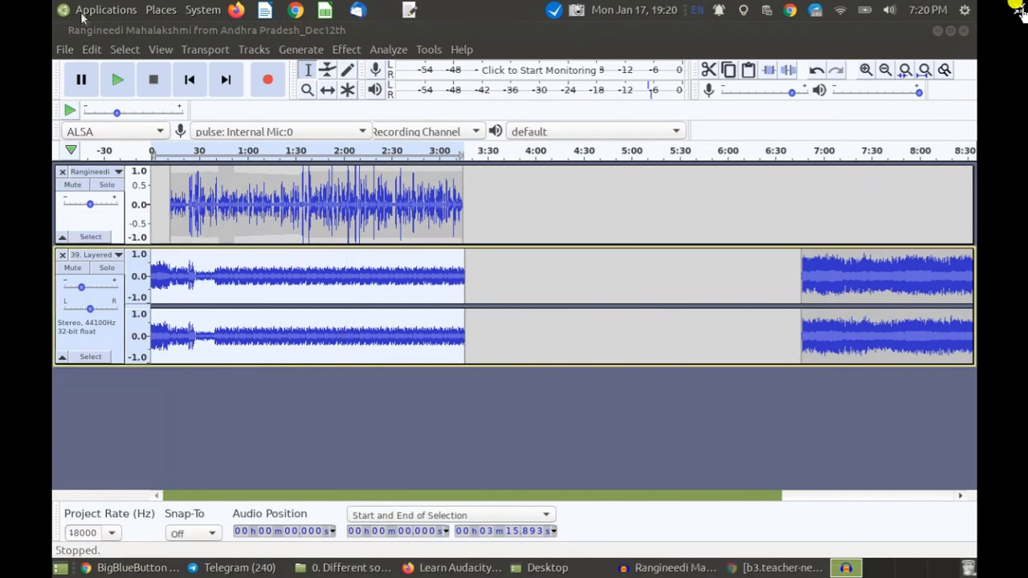
- Look over the available audio export formats and set the gain of the 39. Layered track slightly above its centre value
left_click(66, 50)
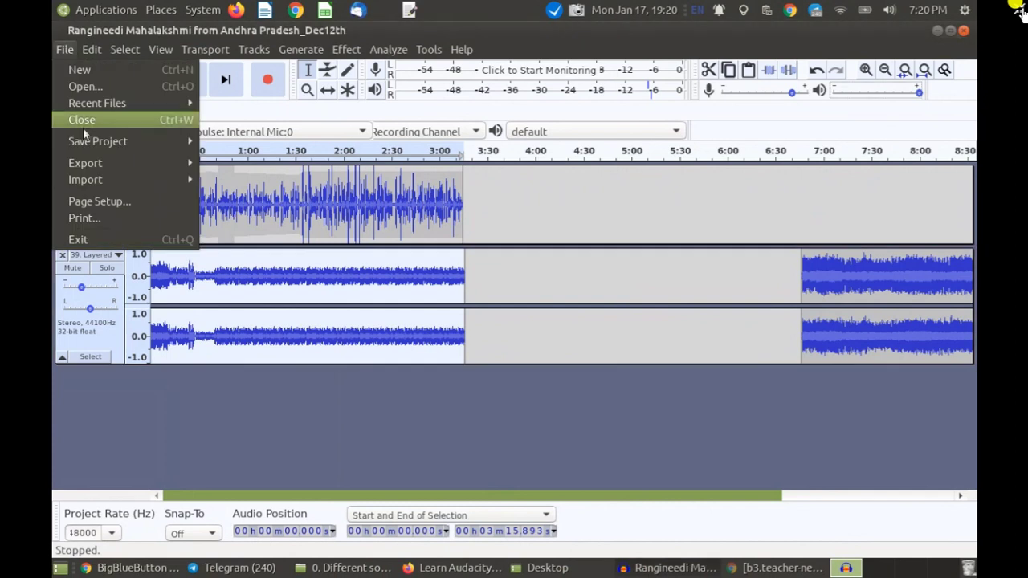
mouse_move(133, 176)
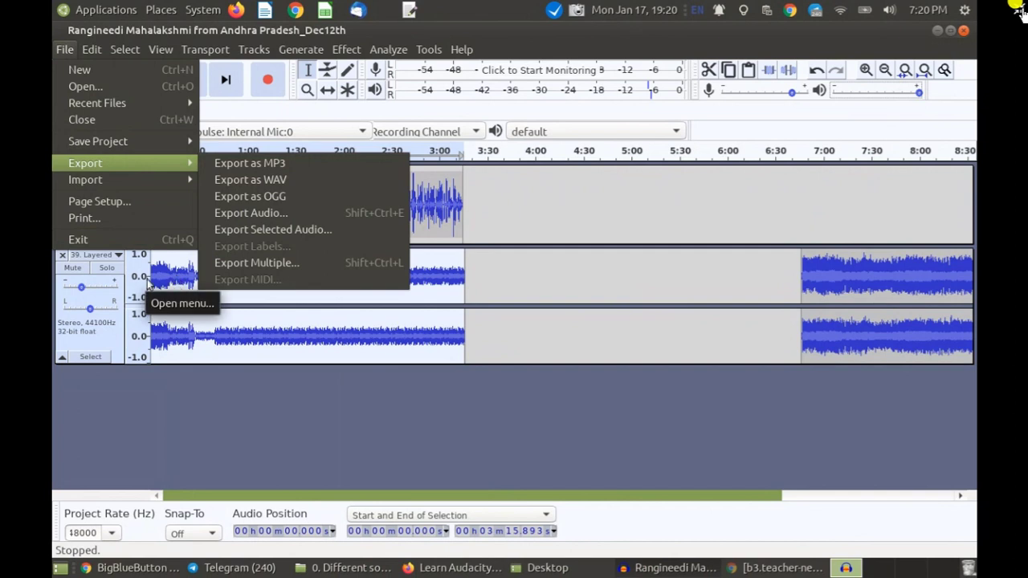
left_click(100, 287)
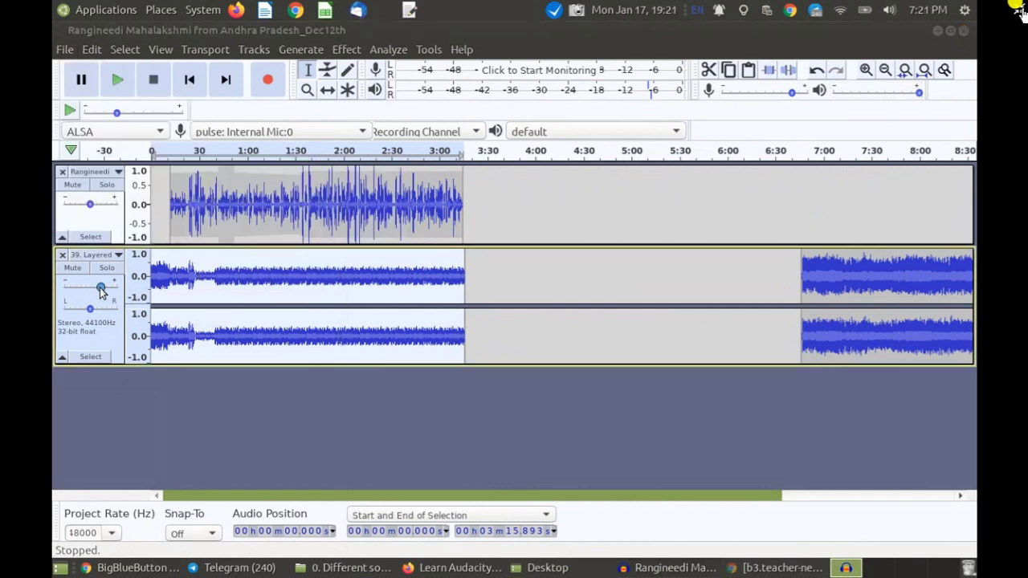
left_click_drag(101, 287, 94, 287)
- Check the installed version number in the About Audacity information
left_click(462, 49)
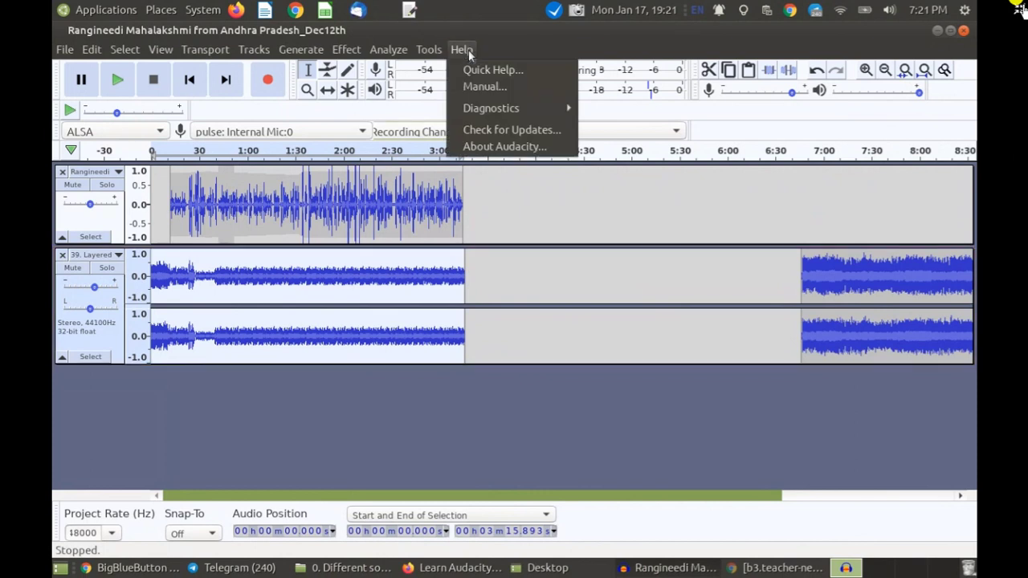
left_click(491, 147)
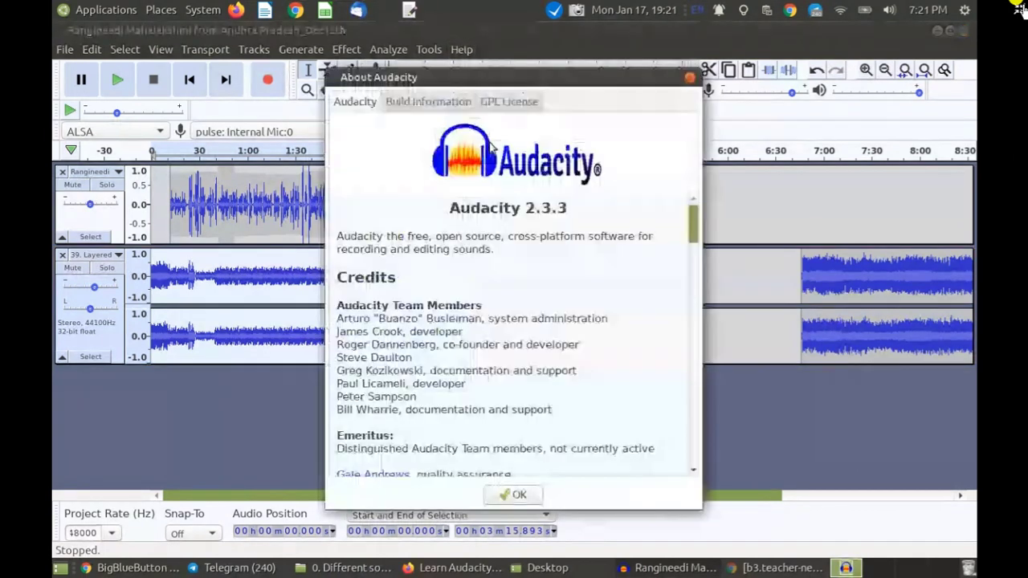
left_click_drag(525, 207, 568, 209)
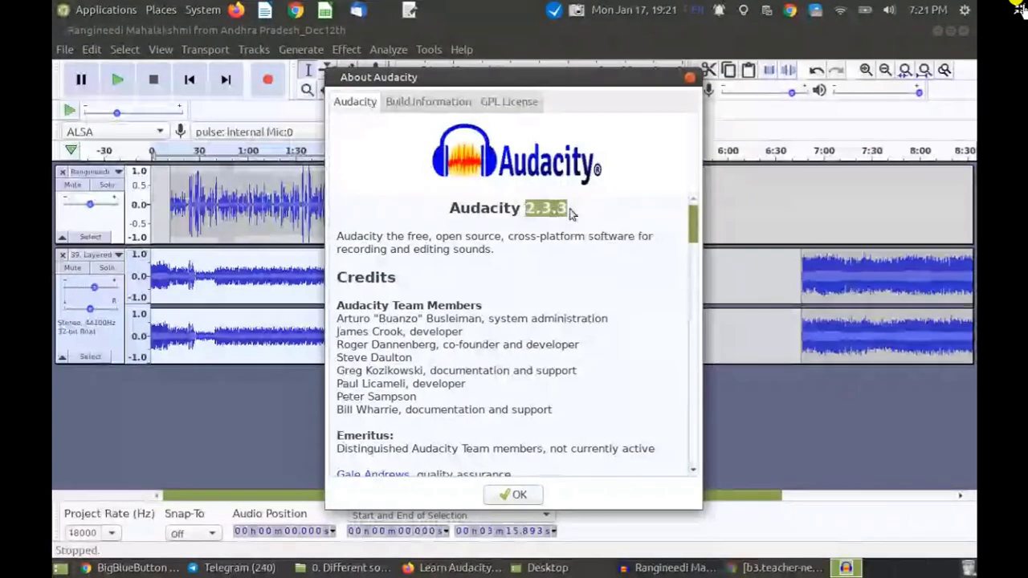
left_click(689, 77)
left_click(462, 49)
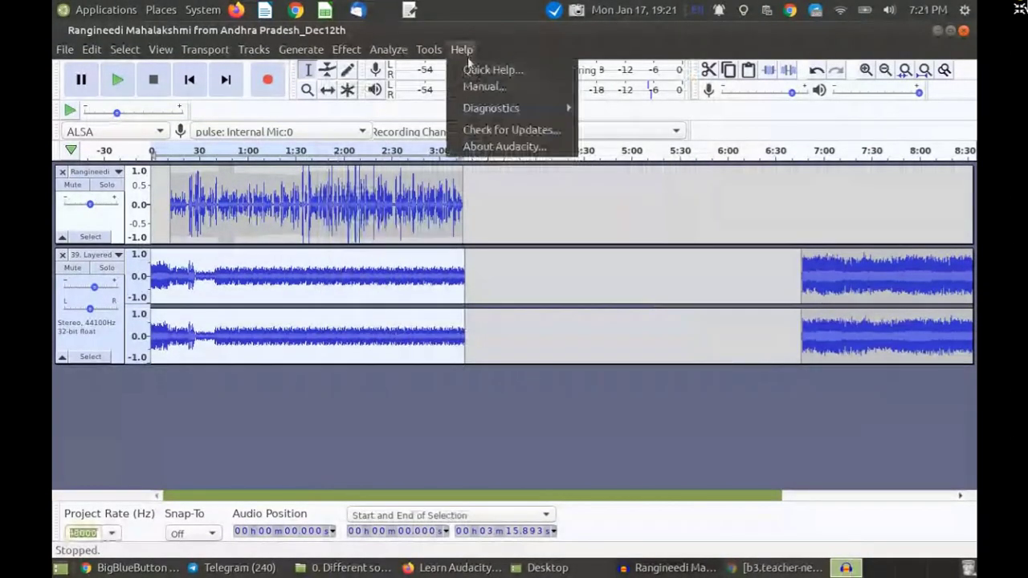
left_click(490, 147)
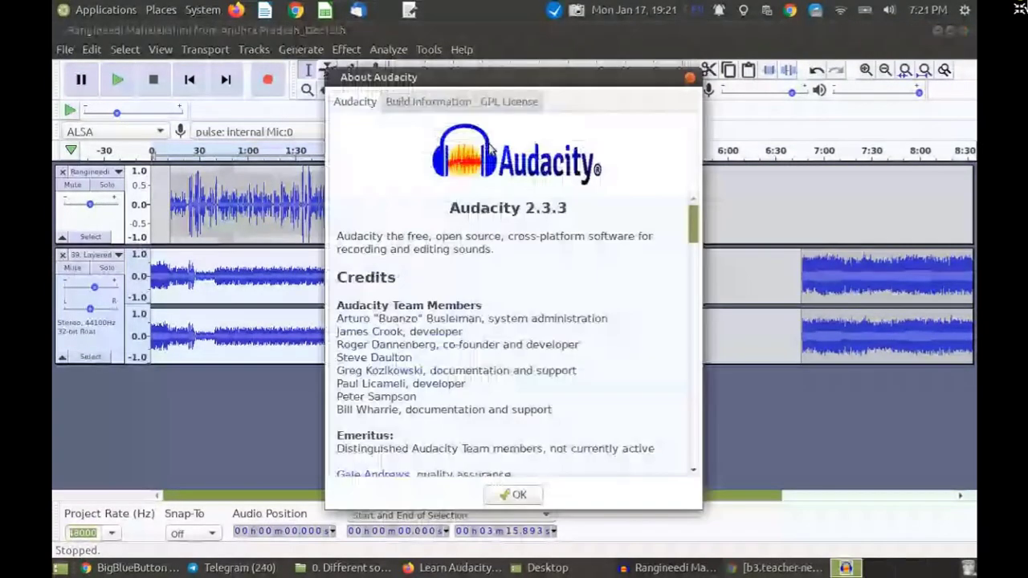
- Highlight the version number in the About Audacity information and close the window
left_click_drag(526, 208, 568, 212)
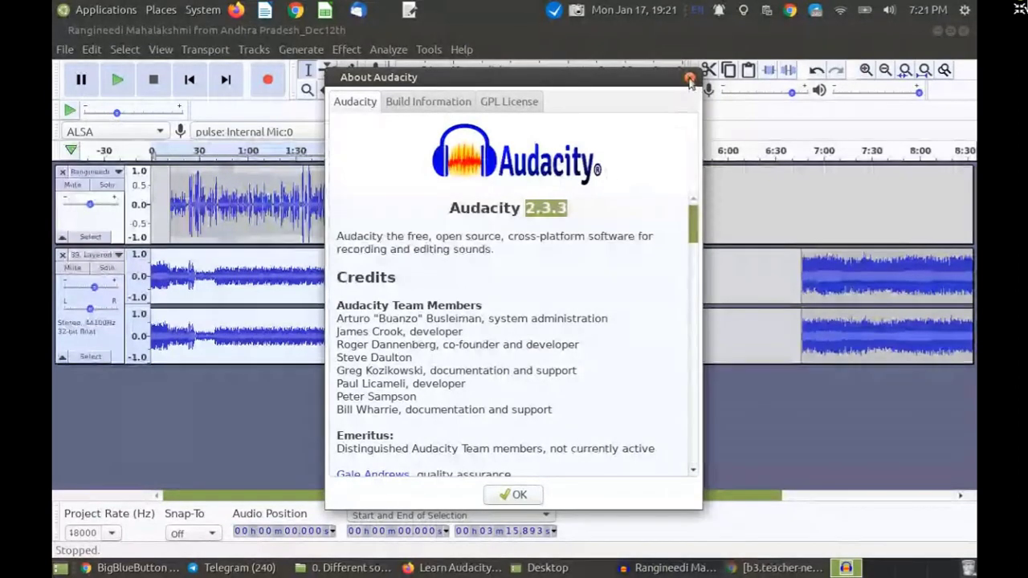
left_click(690, 77)
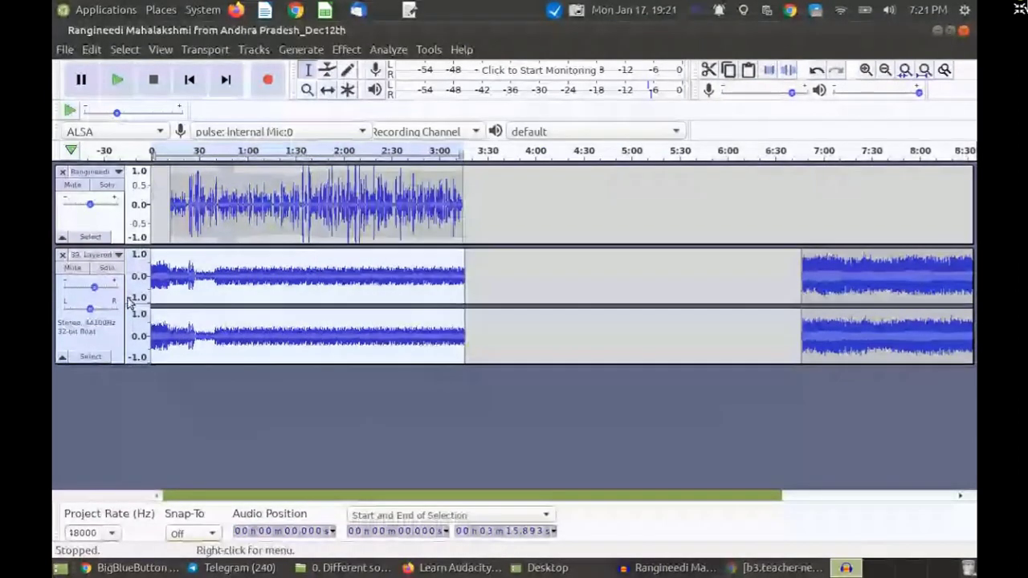
- Reduce the gain of the 39. Layered track, leaving it just above its centre value
mouse_move(94, 290)
left_mouse_down()
mouse_move(78, 291)
mouse_move(89, 294)
left_mouse_up()
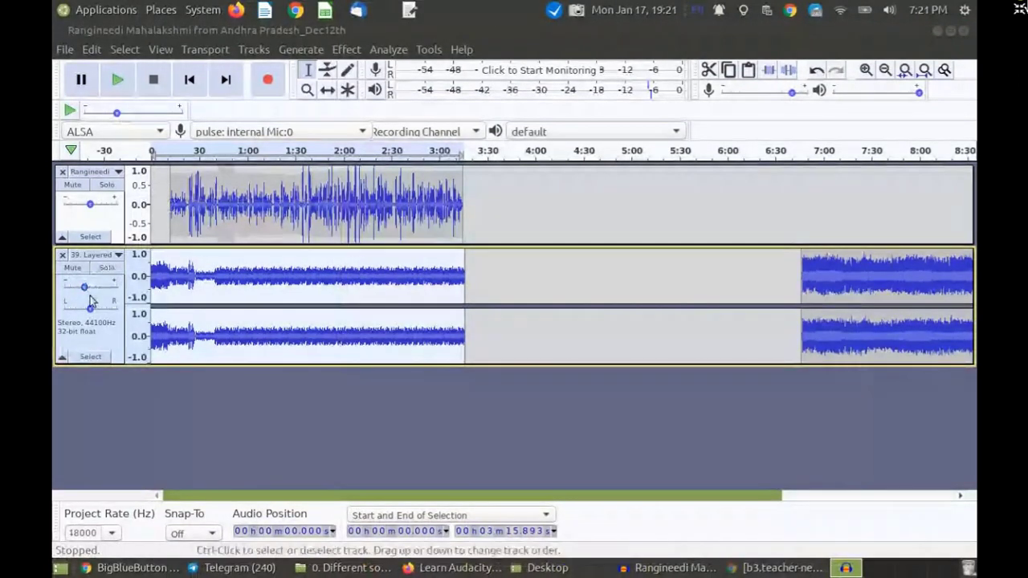
left_click_drag(86, 289, 92, 293)
left_click(89, 291)
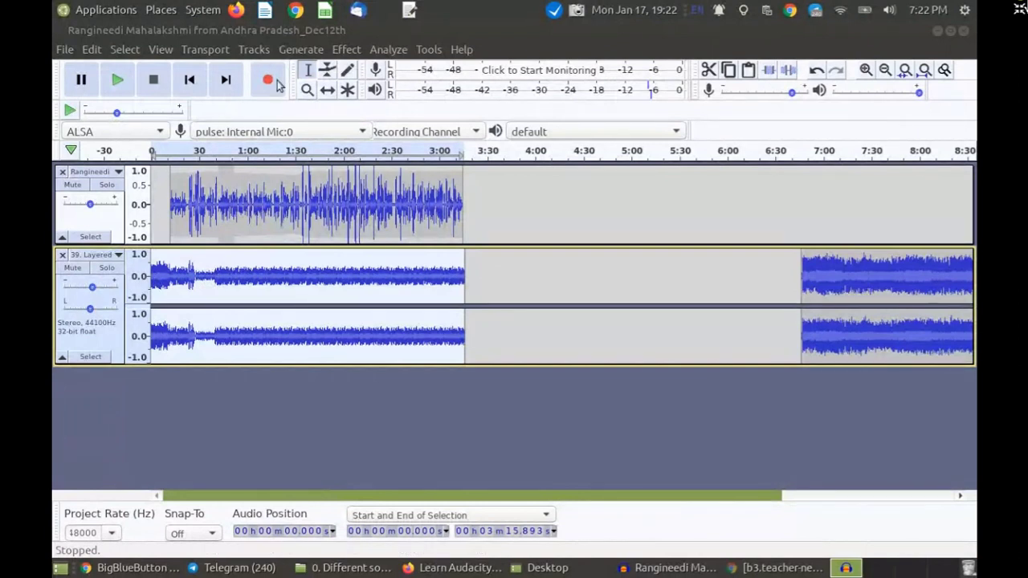
- Mark about 0:41 to 0:57 of the 39. Layered track and place the cursor at about 3:25, past its first clip
left_click(216, 281)
left_click_drag(216, 281, 243, 281)
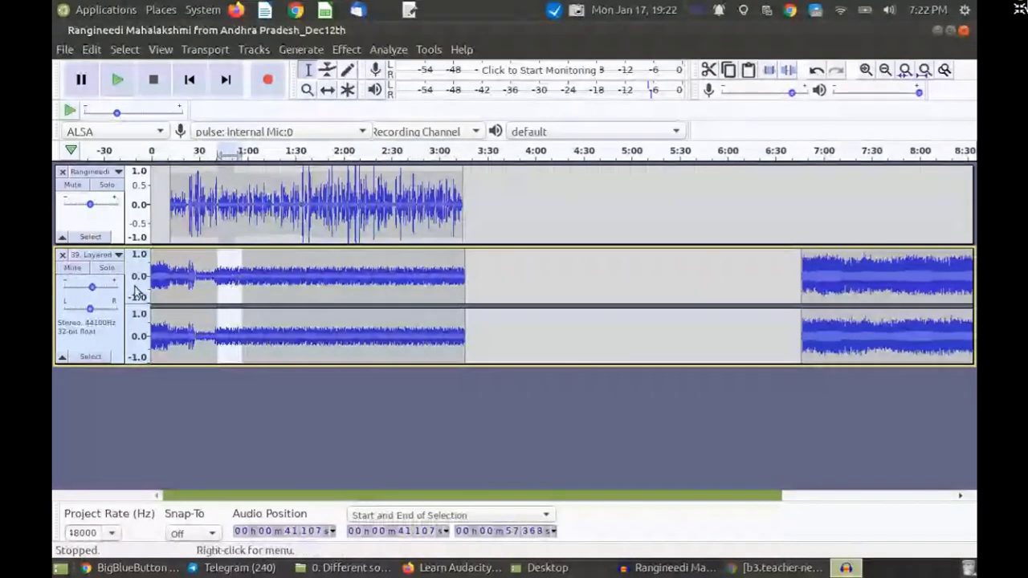
left_click(478, 293)
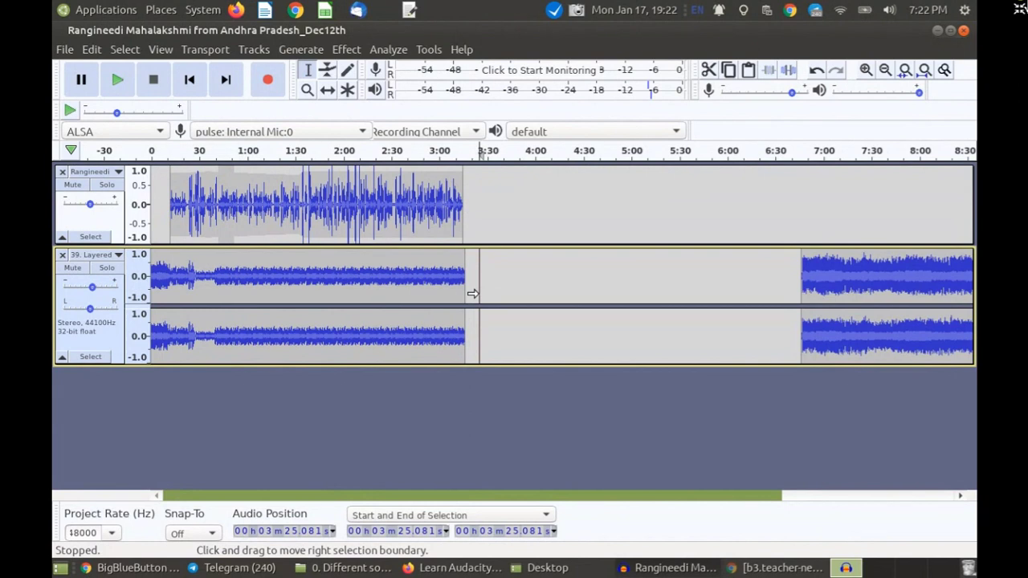
- Look at the public chat of the BigBlueButton webinar in Chrome and return to Audacity
key("alt+Tab")
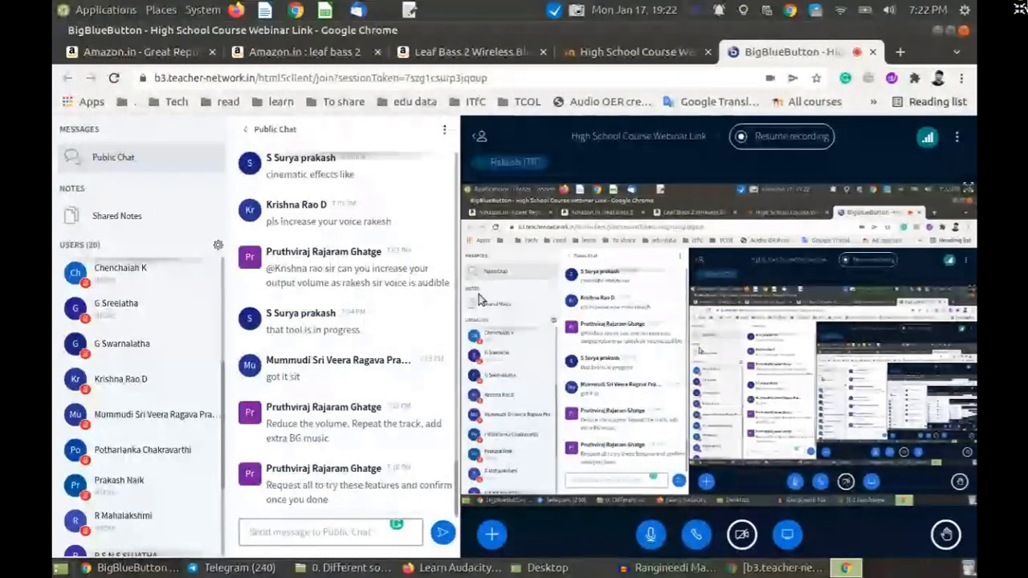
key("alt+Tab")
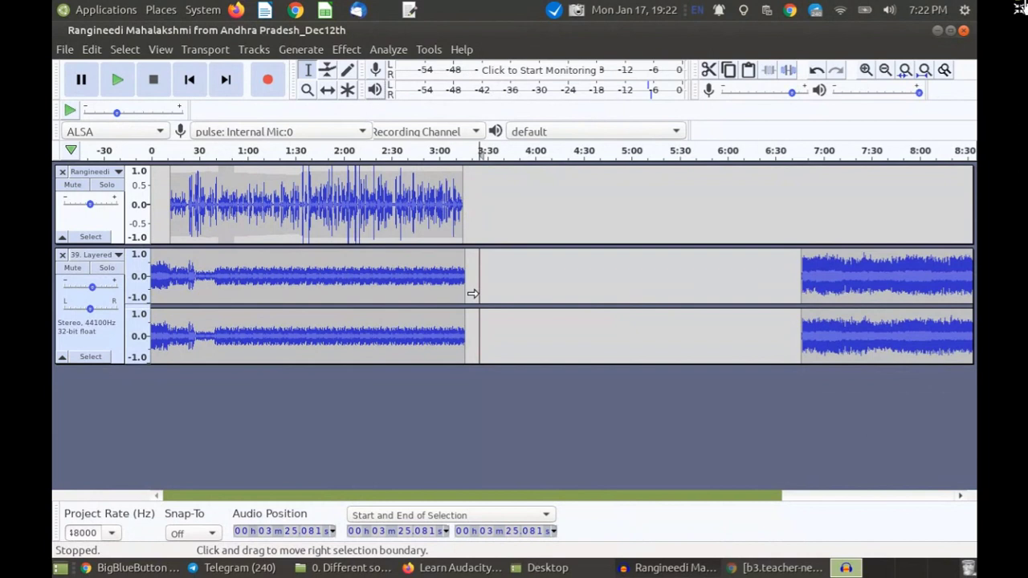
left_click(1019, 8)
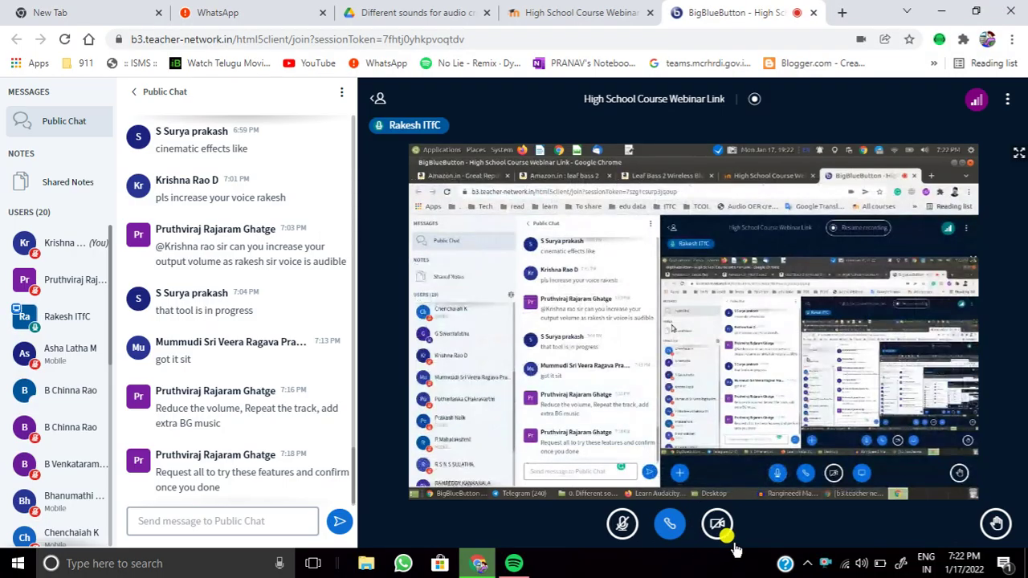
right_click(823, 566)
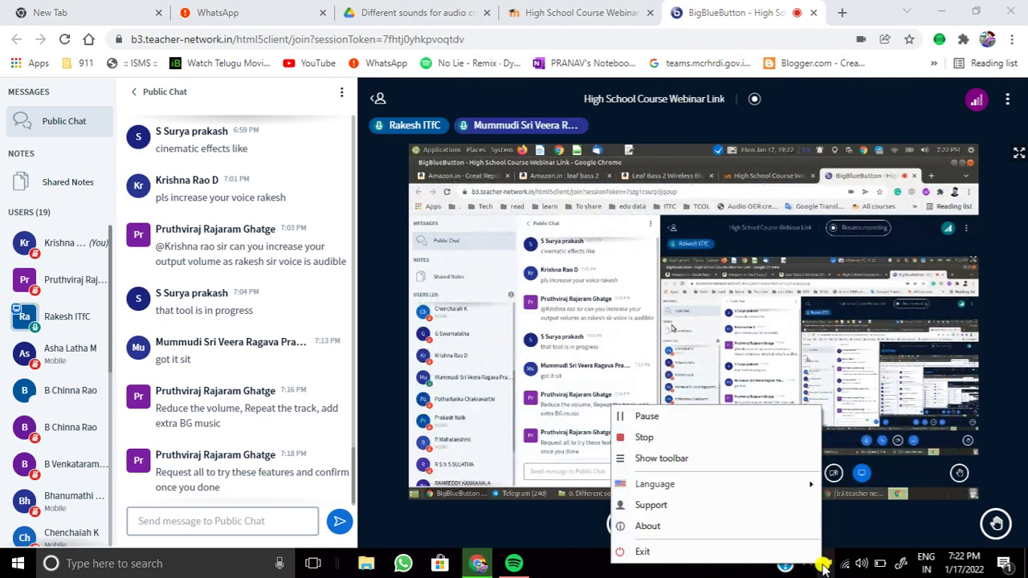
left_click(688, 417)
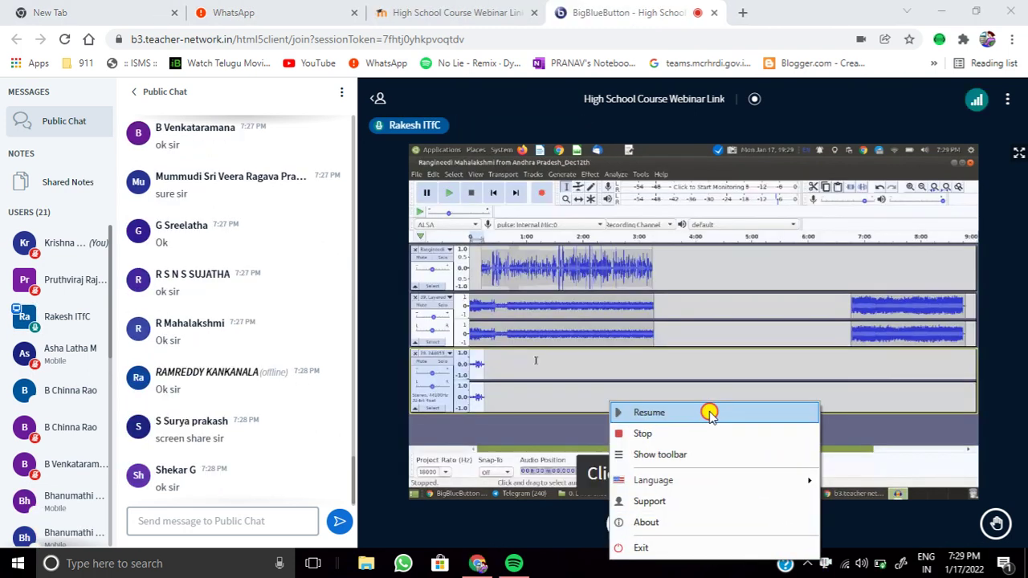
left_click(712, 412)
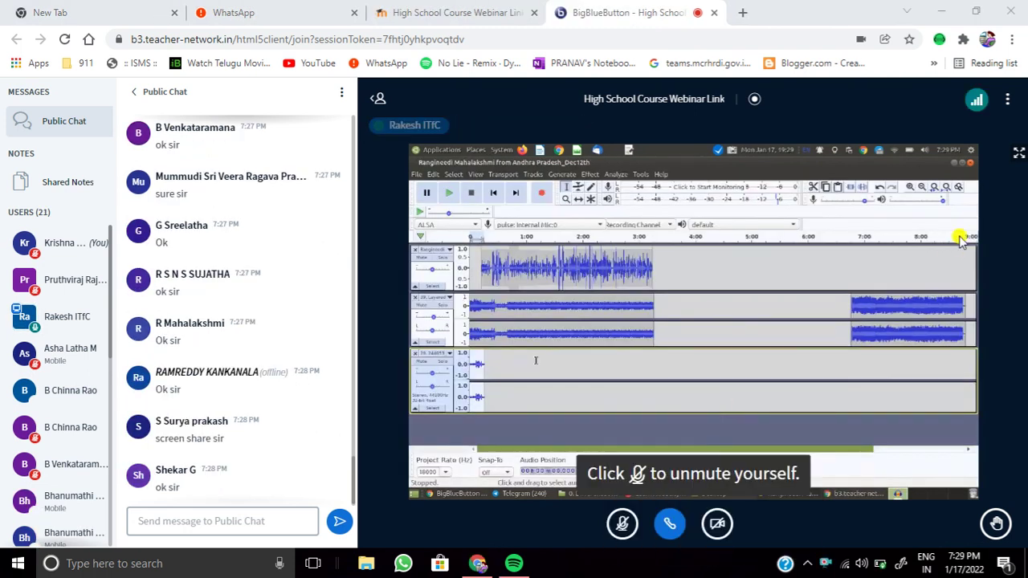
left_click(1019, 151)
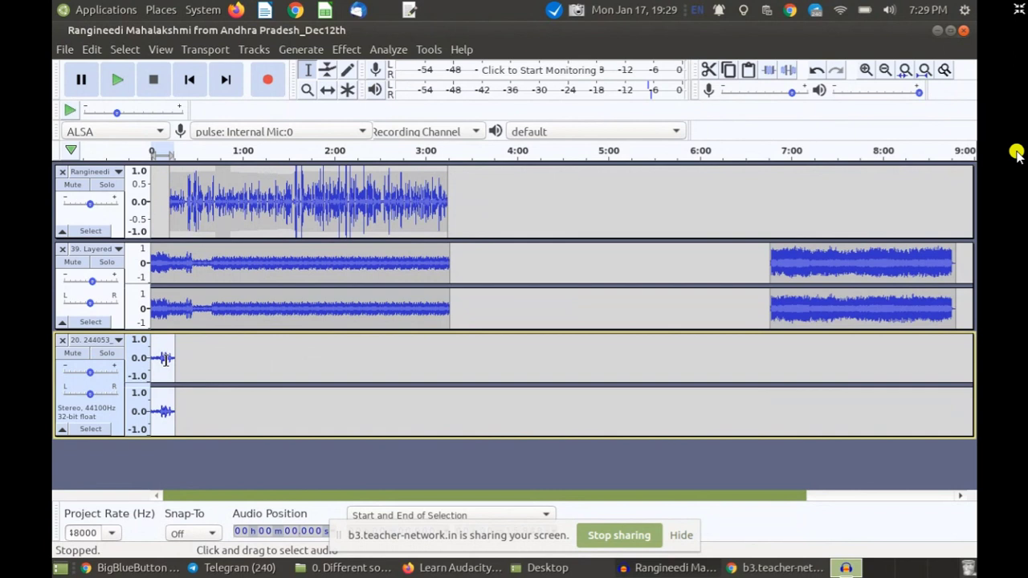
- Cut the clip at the start of the 20. 244053_ track and paste it at about 1:01 in the same track
key("Delete")
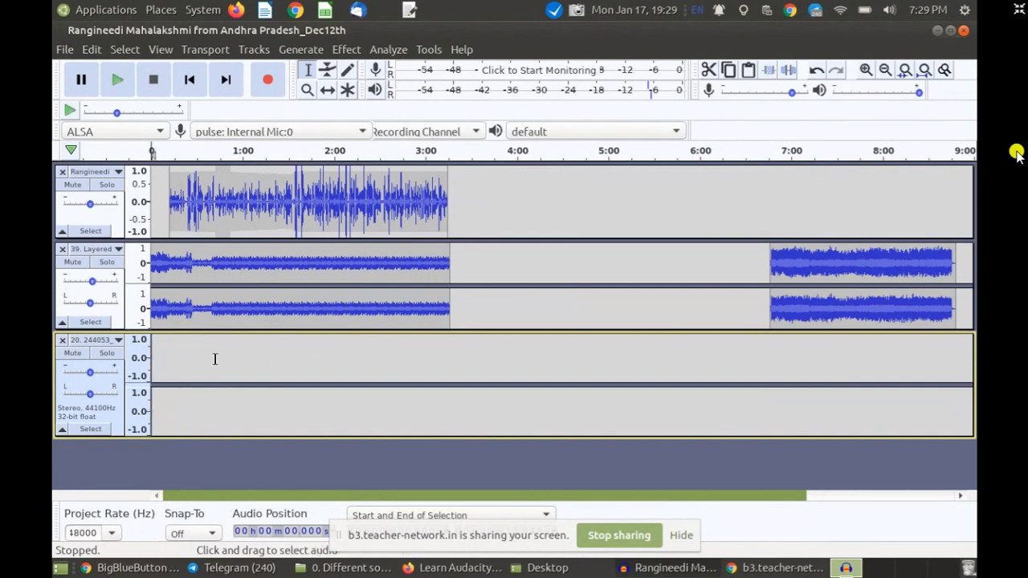
left_click(243, 361)
key("ctrl+c")
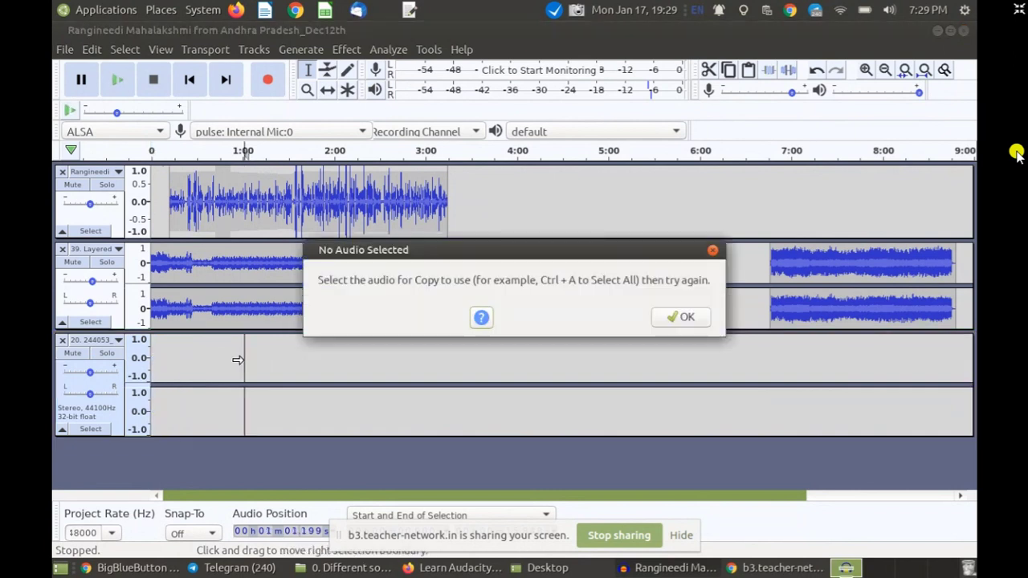
left_click(684, 317)
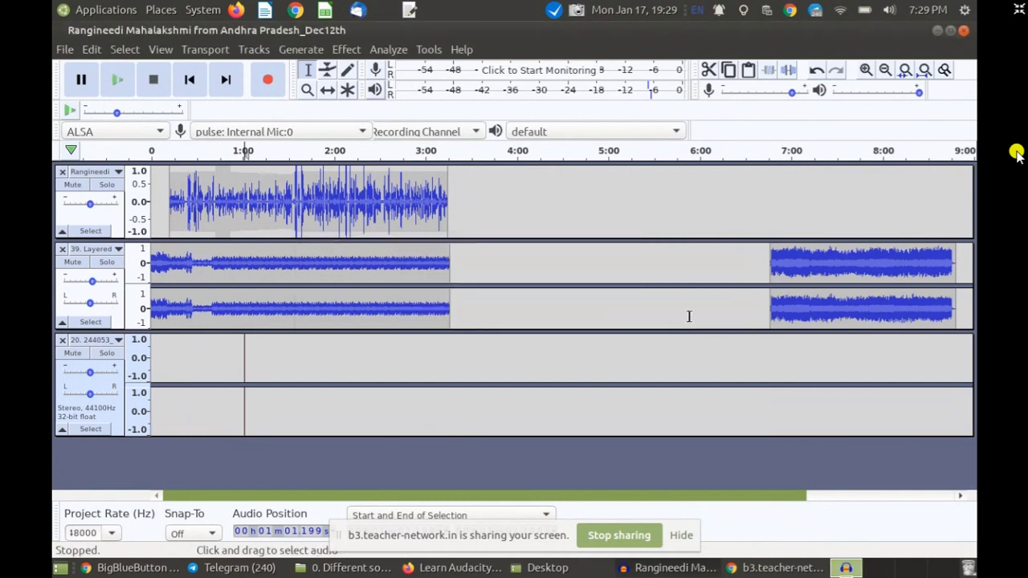
left_click(744, 69)
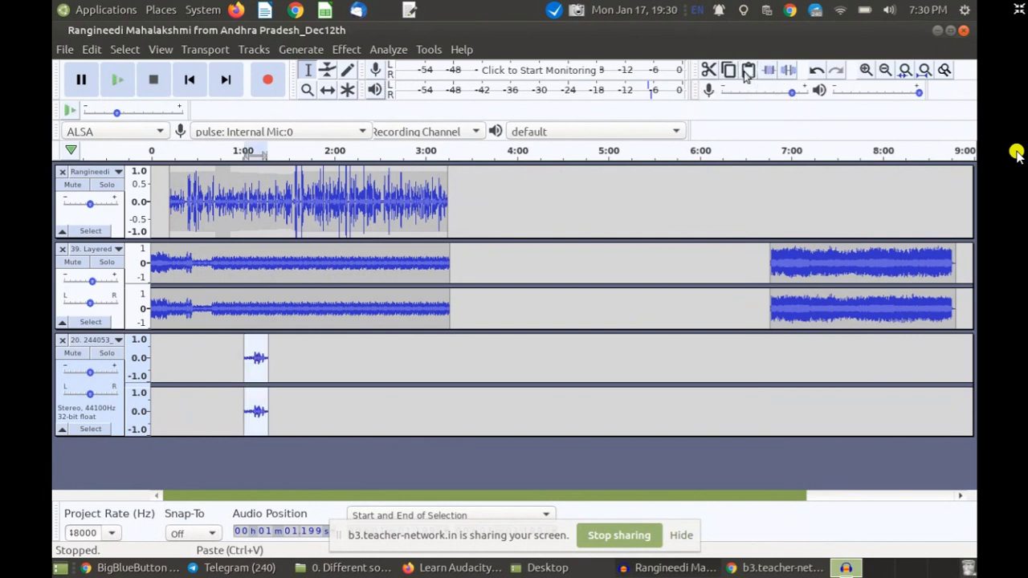
key("ctrl+z")
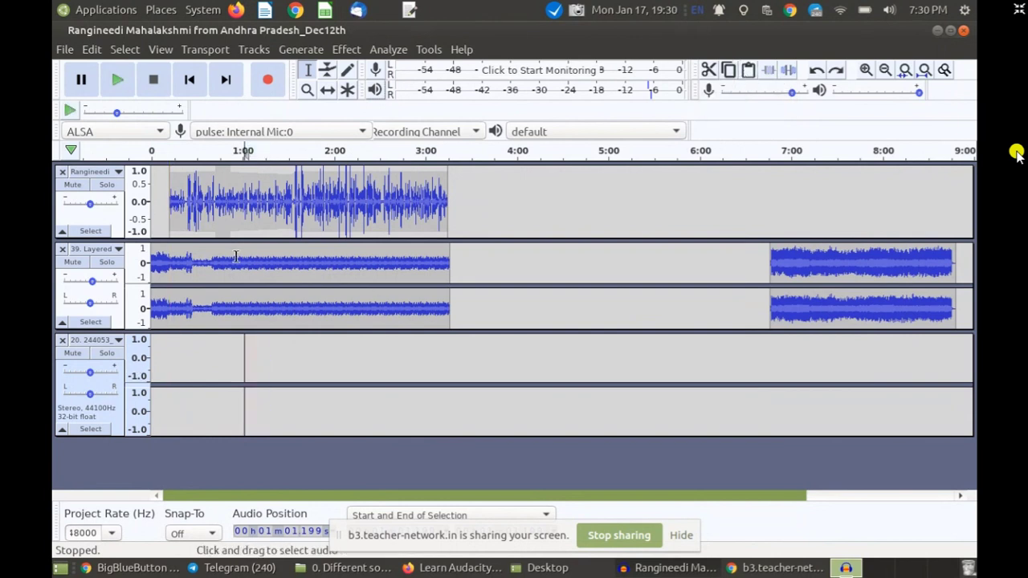
key("ctrl+y")
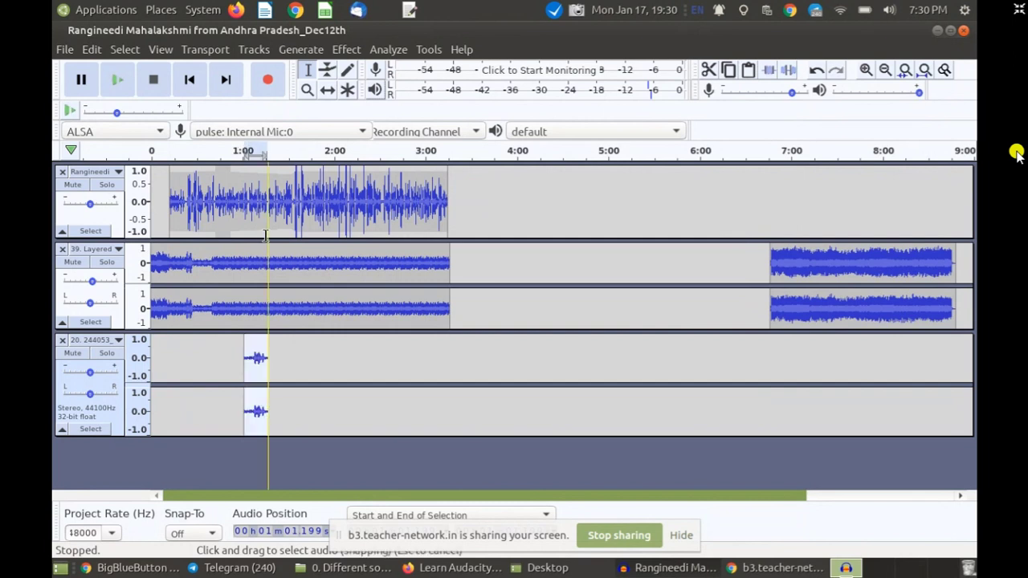
- Select the passage alongside the 20. 244053_ clip first in the voice track, then in the 39. Layered track
left_click(235, 317)
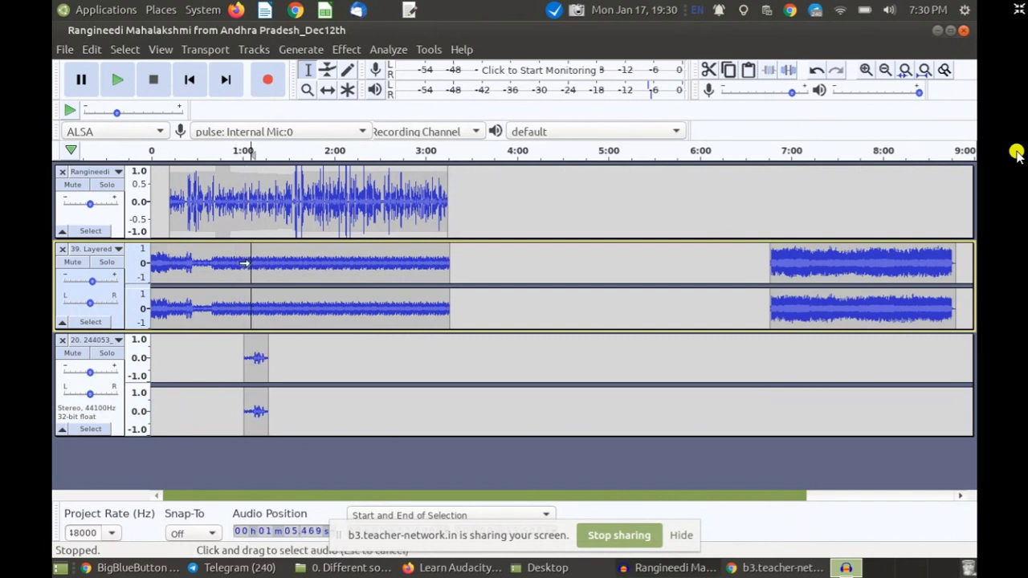
left_click(247, 204)
left_click_drag(247, 204, 266, 206)
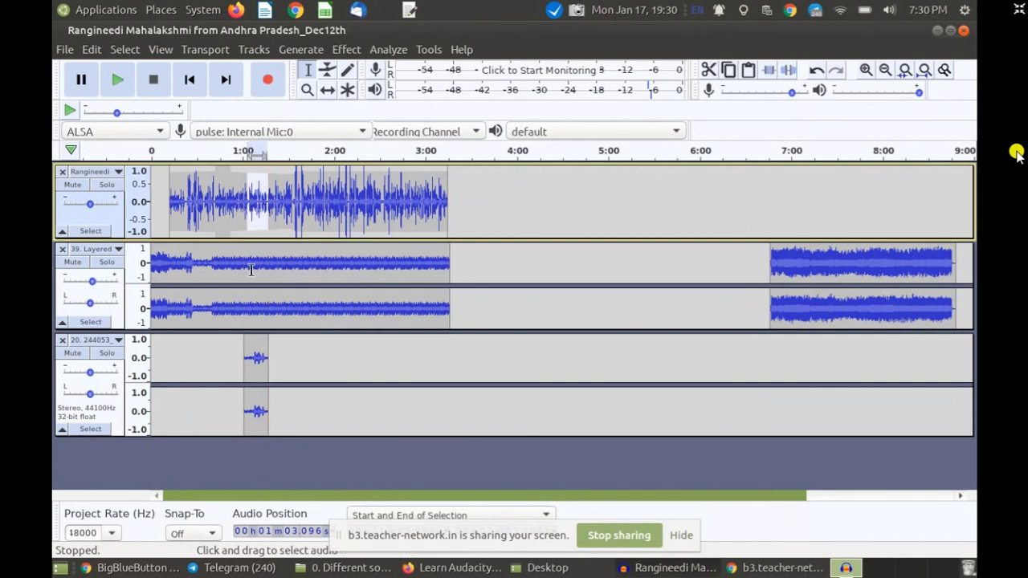
left_click(239, 313)
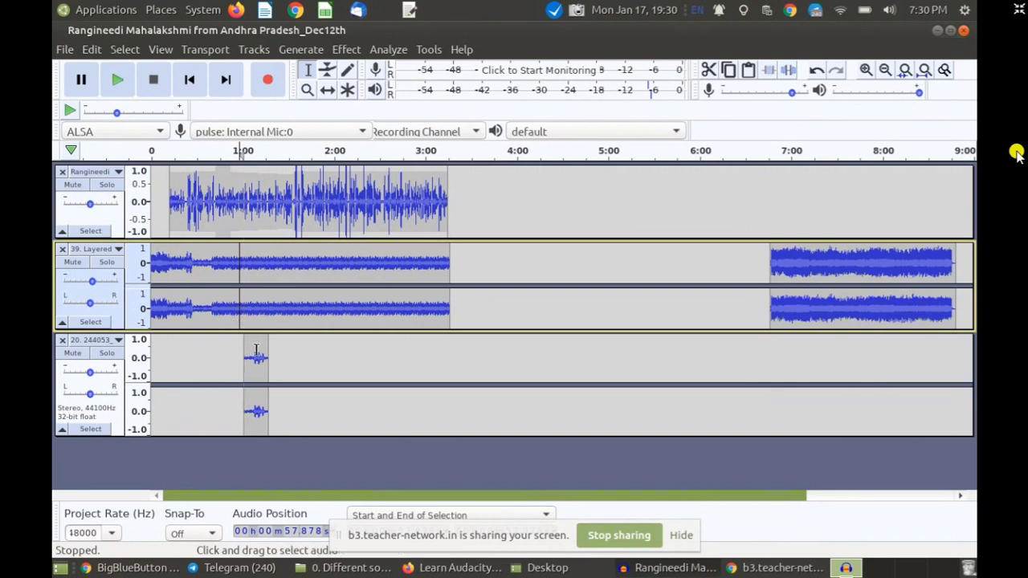
left_click_drag(244, 306, 266, 309)
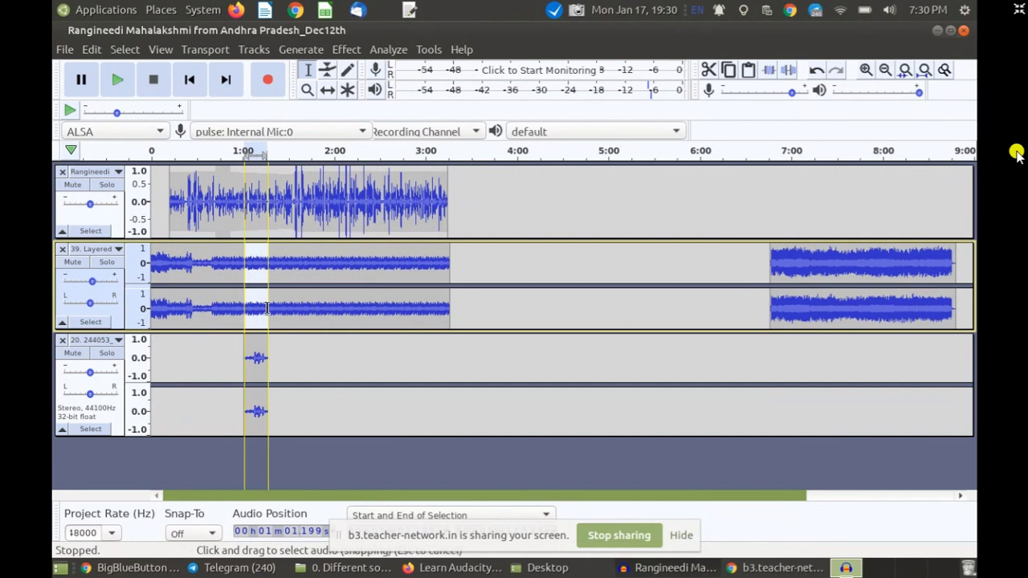
- Make the 39. Layered track taller and select its stretch from about 1:01 that spans the 20. 244053_ clip
scroll(339, 372, "down", 2)
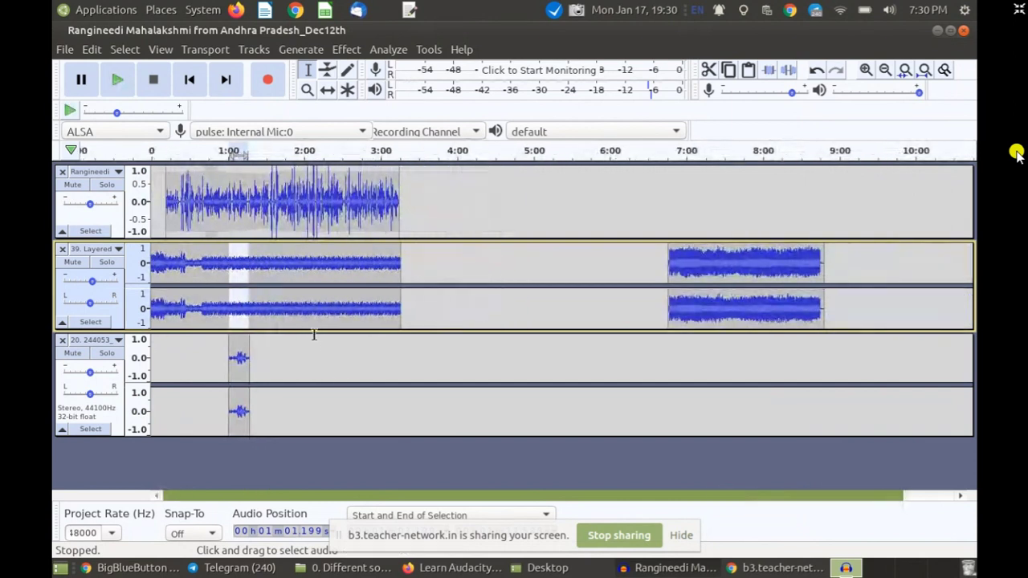
left_click_drag(315, 330, 328, 365)
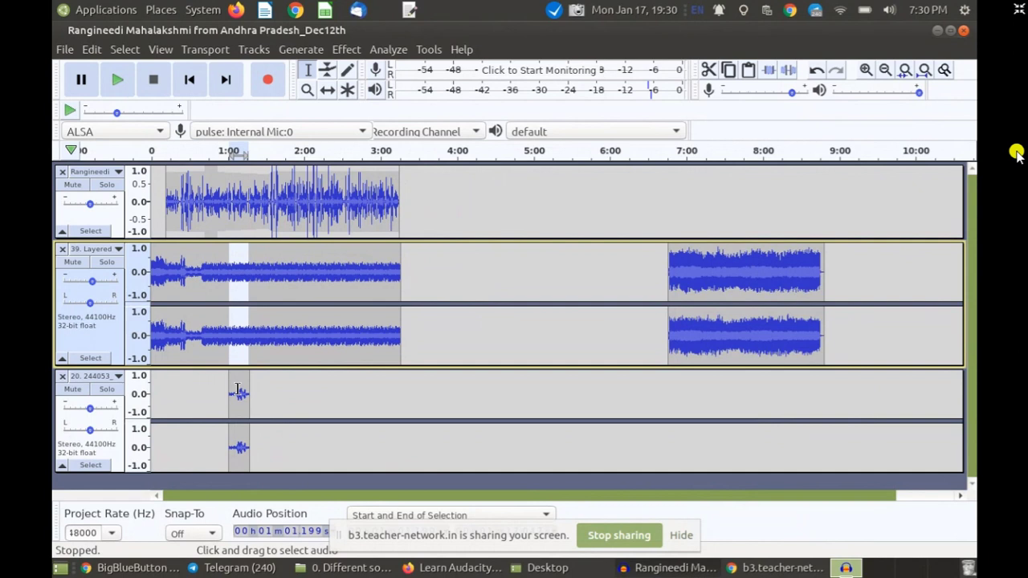
double_click(236, 336)
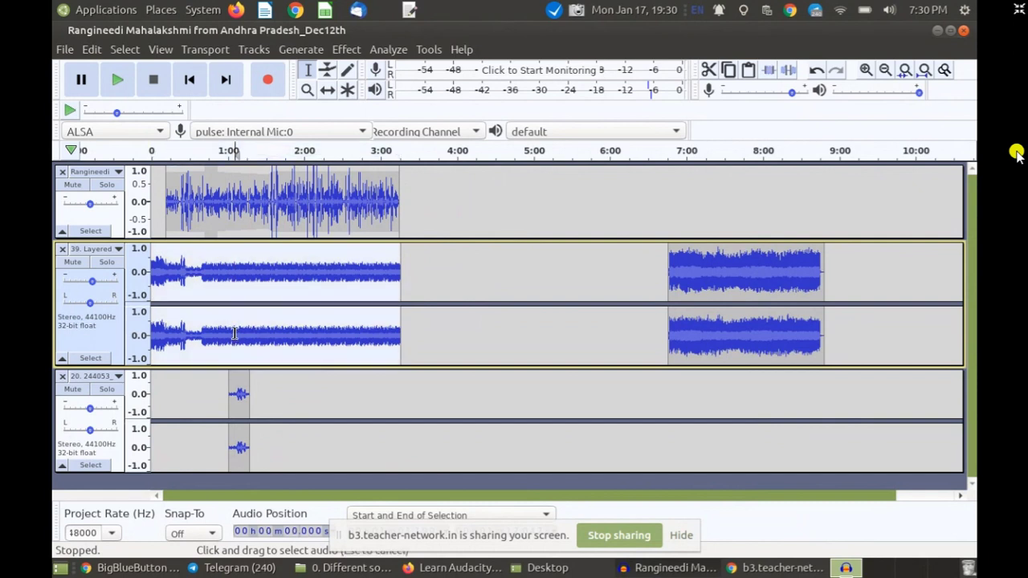
left_click(234, 334)
left_click_drag(230, 332, 248, 335)
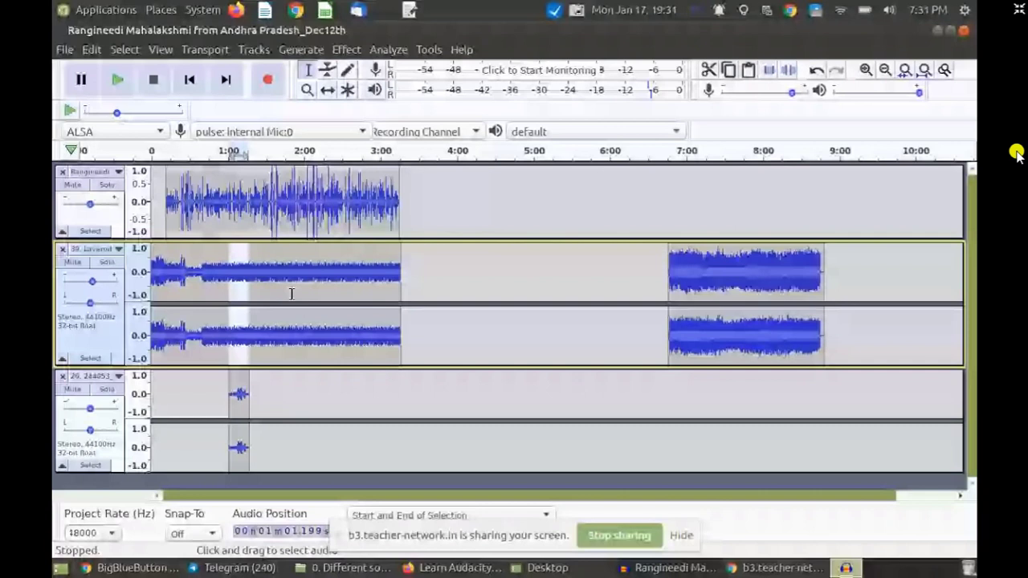
- Try deleting the selected stretch of the 39. Layered track and undo the deletion, doing this twice
key("Delete")
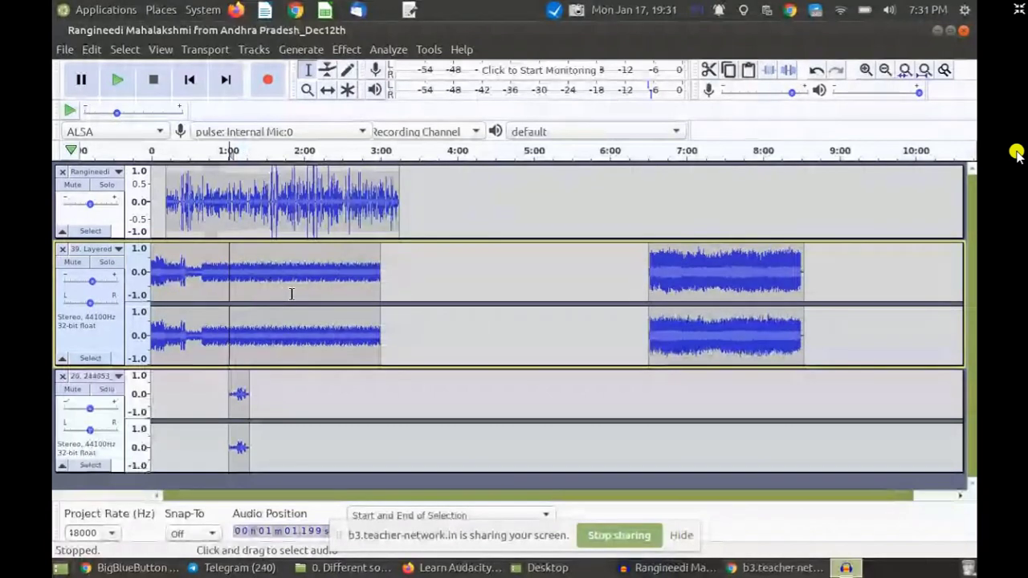
key("ctrl+z")
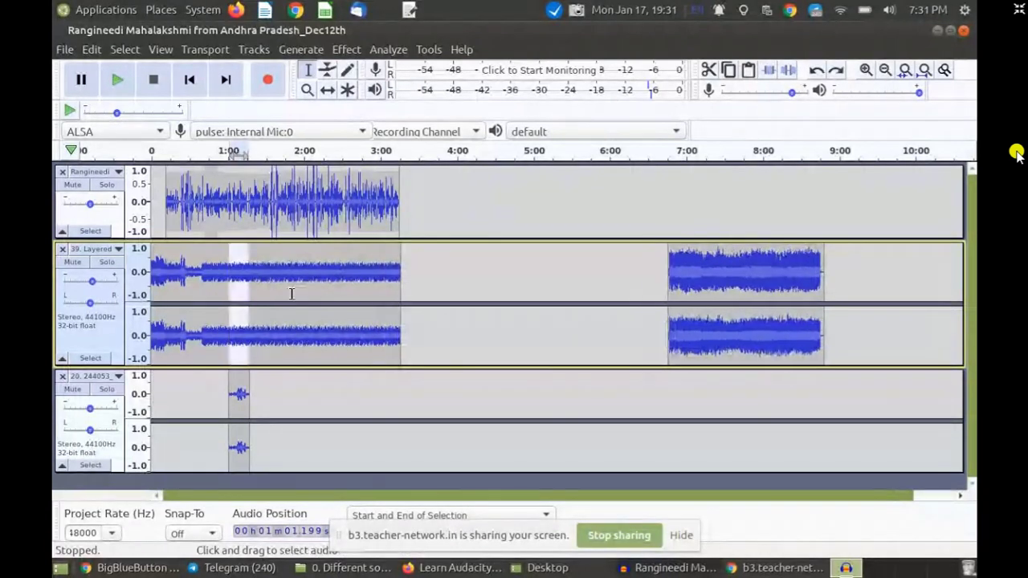
key("Delete")
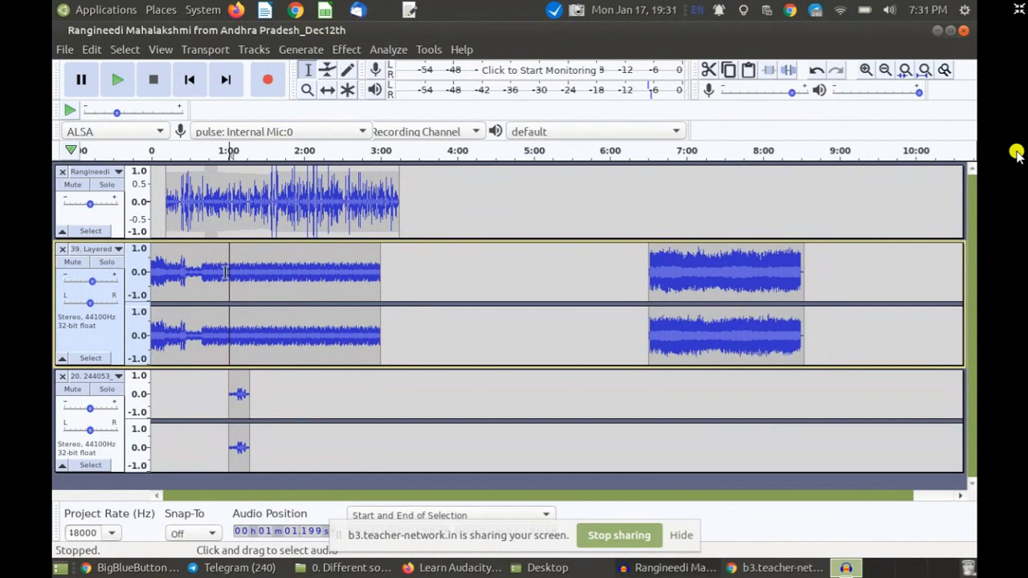
key("ctrl+v")
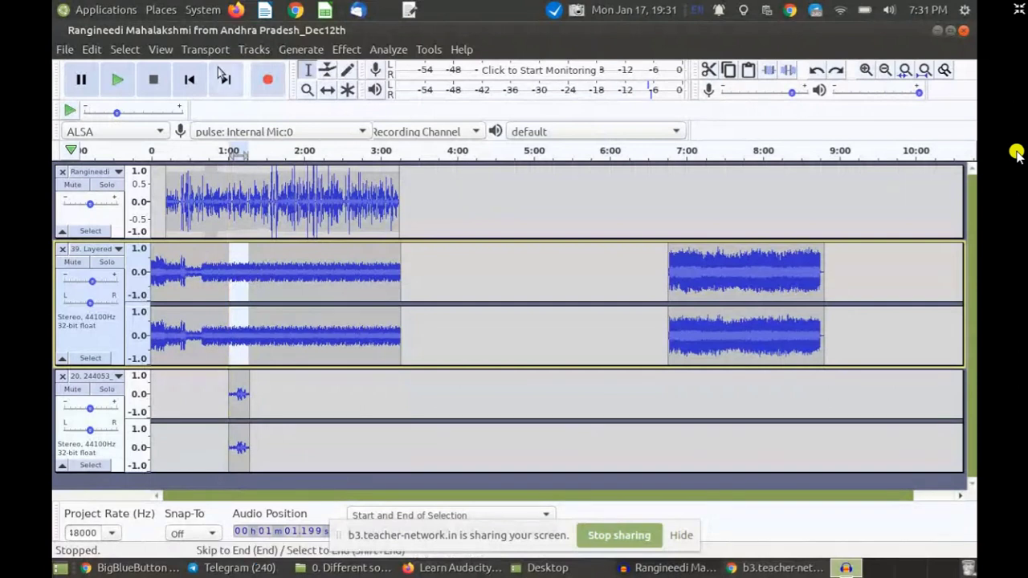
- Generate silence over the selected stretch of the 39. Layered track, keeping its full duration, and place the cursor at about 0:50
left_click(302, 51)
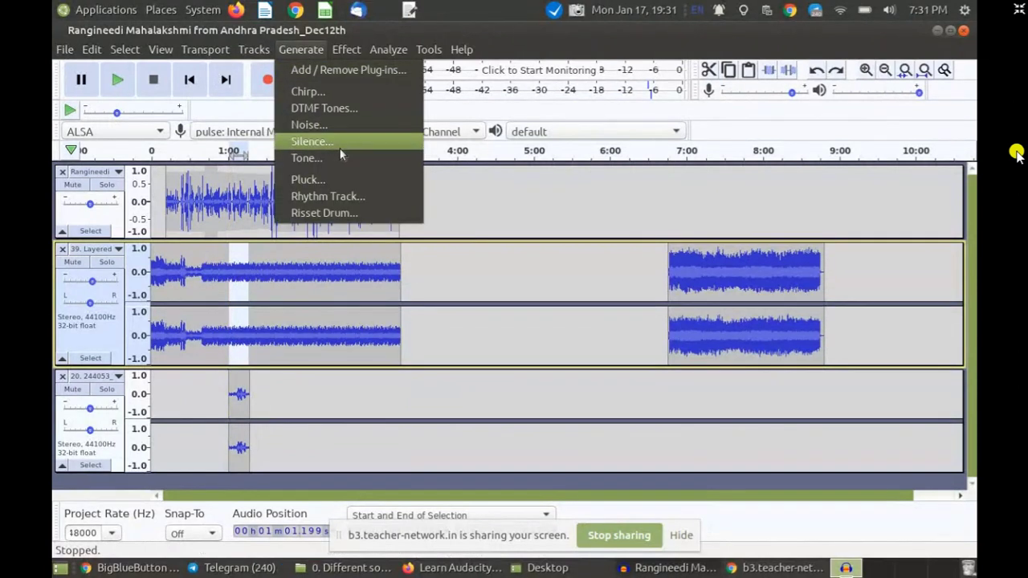
left_click(312, 141)
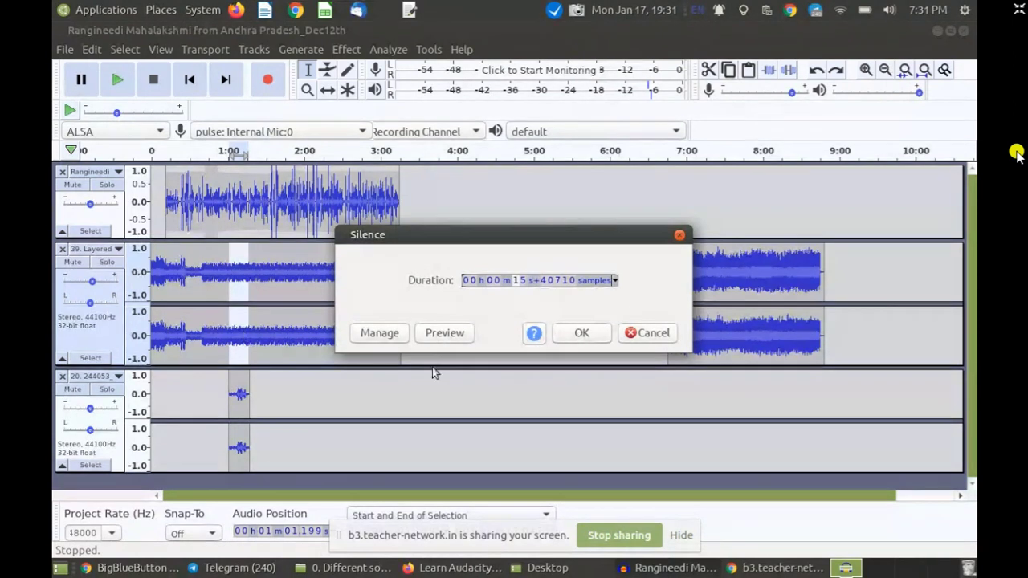
left_click(568, 335)
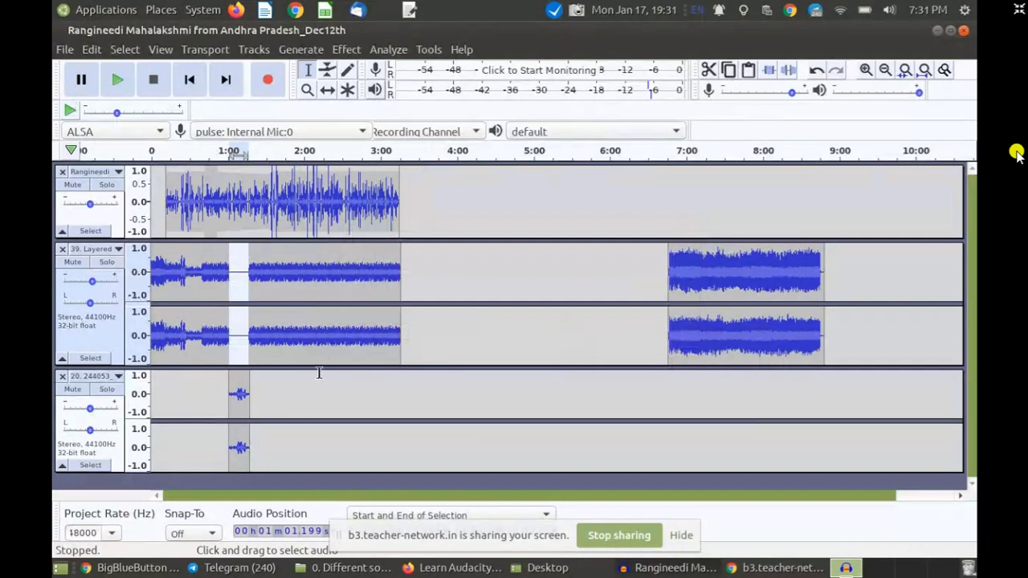
left_click(224, 341)
left_click(215, 342)
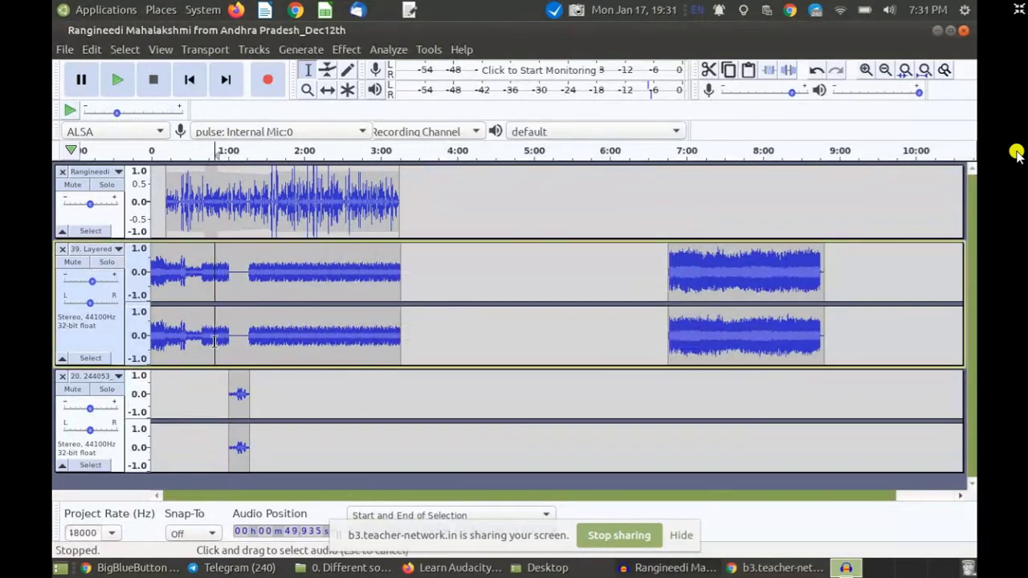
- Play the mix from about 0:50 through the silenced stretch, stop it, and look over the available Generate commands
key("space")
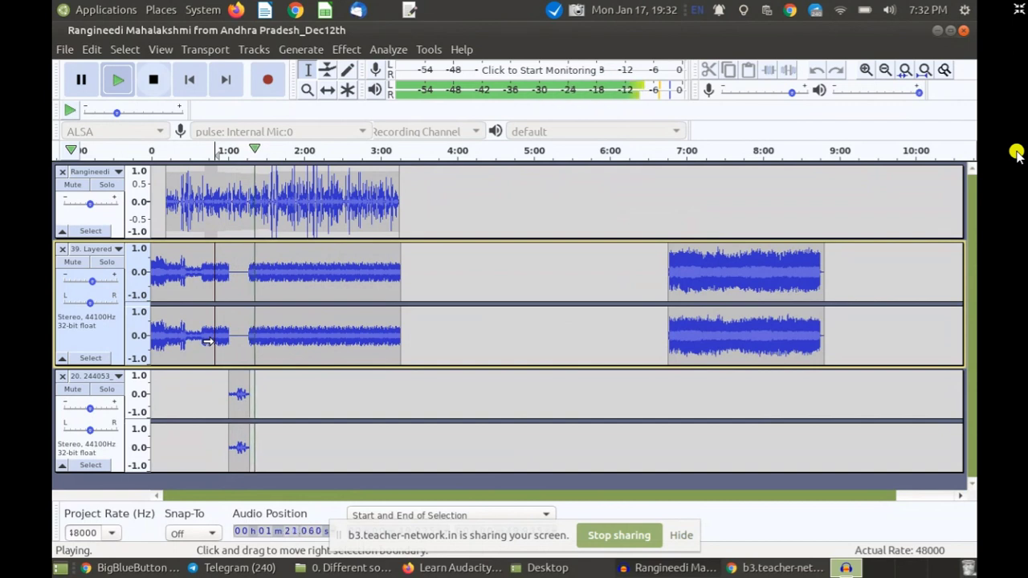
key("space")
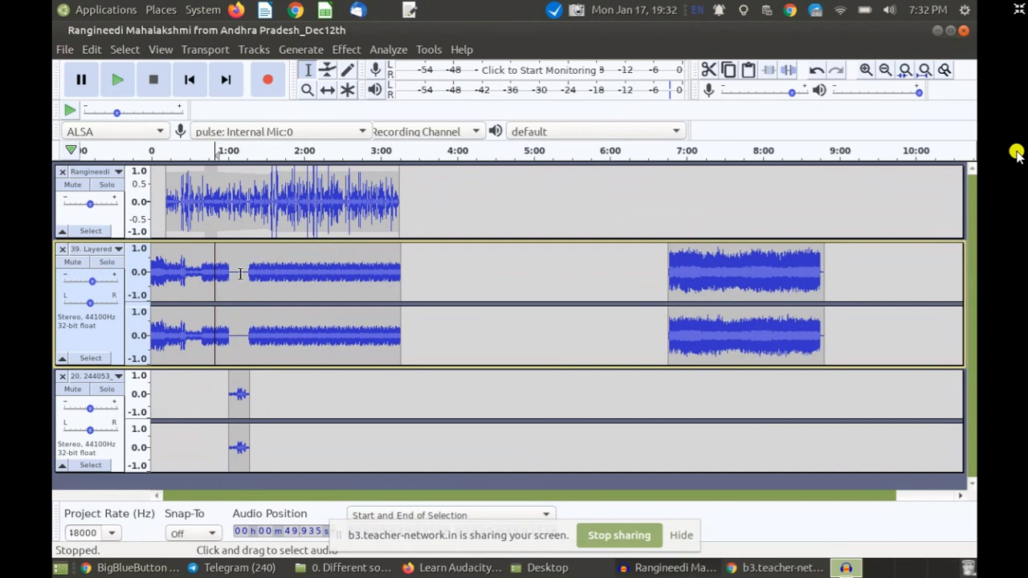
left_click(303, 51)
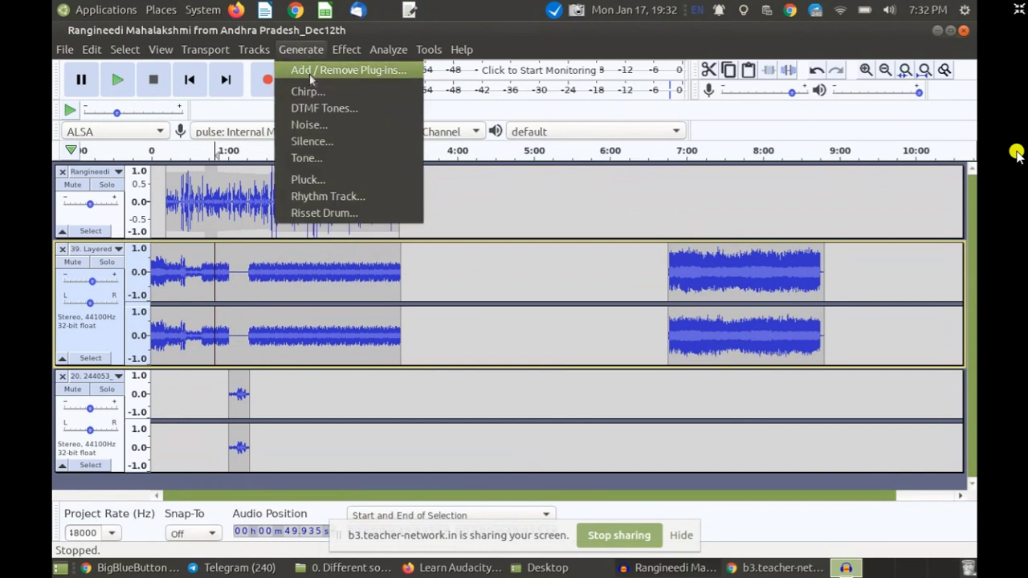
left_click(245, 336)
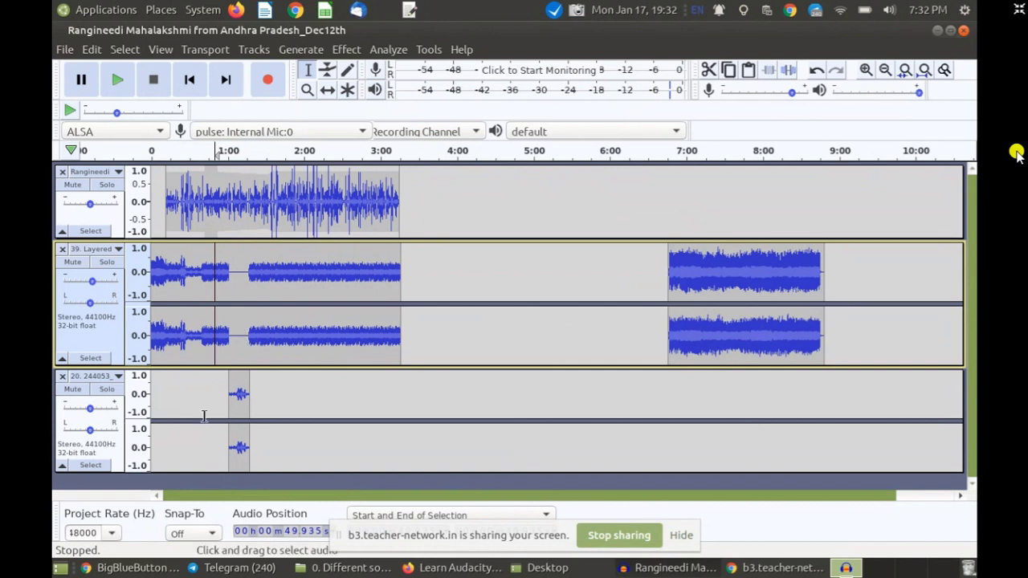
- Check the BigBlueButton chat, return to Audacity, and hide the screen-sharing notice
left_click(137, 568)
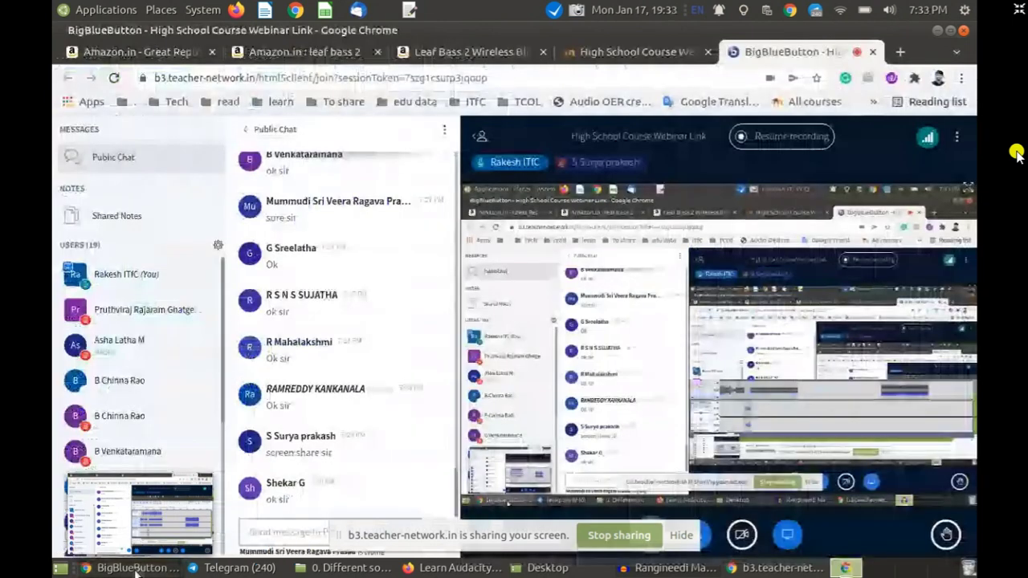
left_click(137, 568)
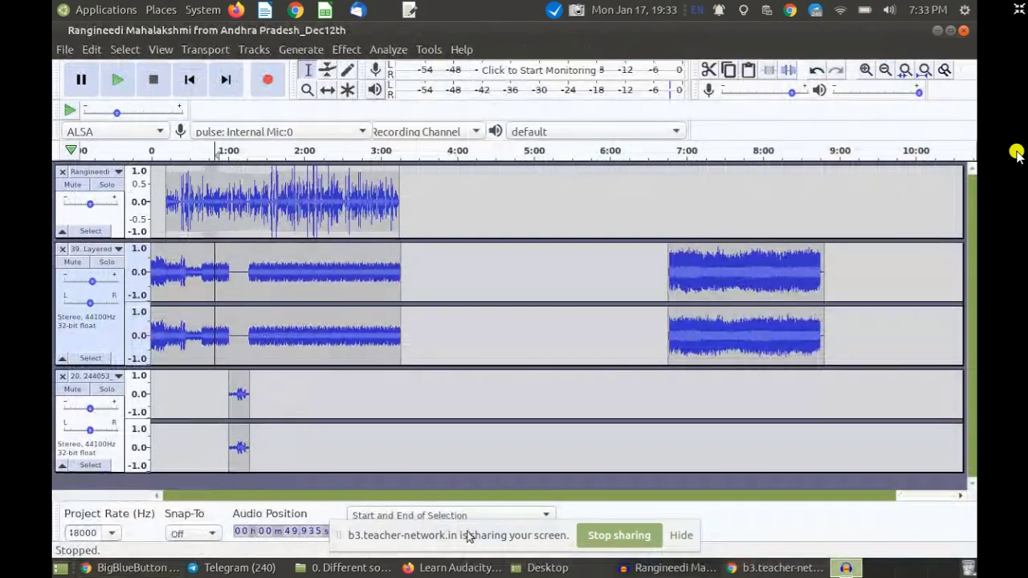
left_click(684, 537)
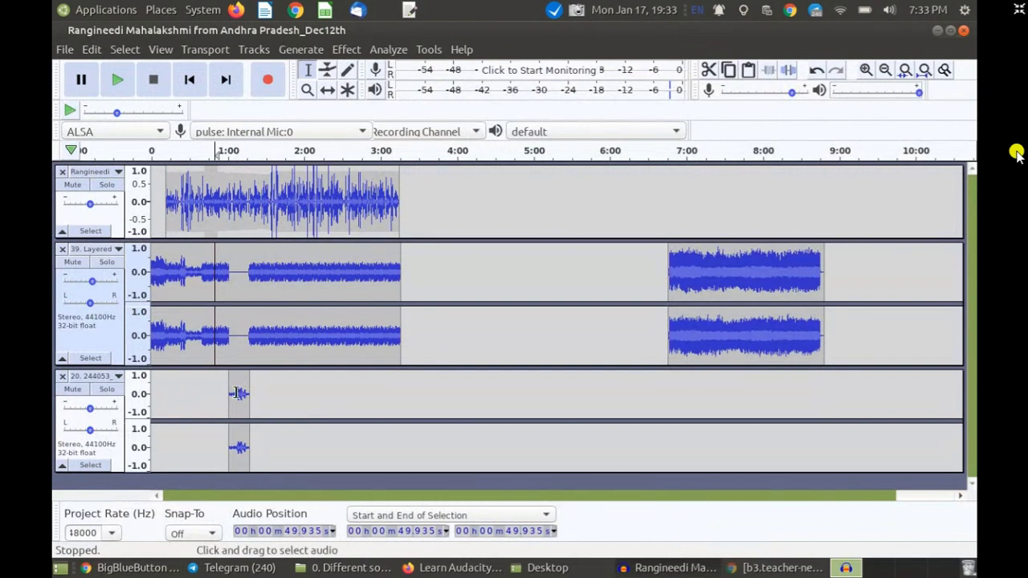
left_click(1018, 11)
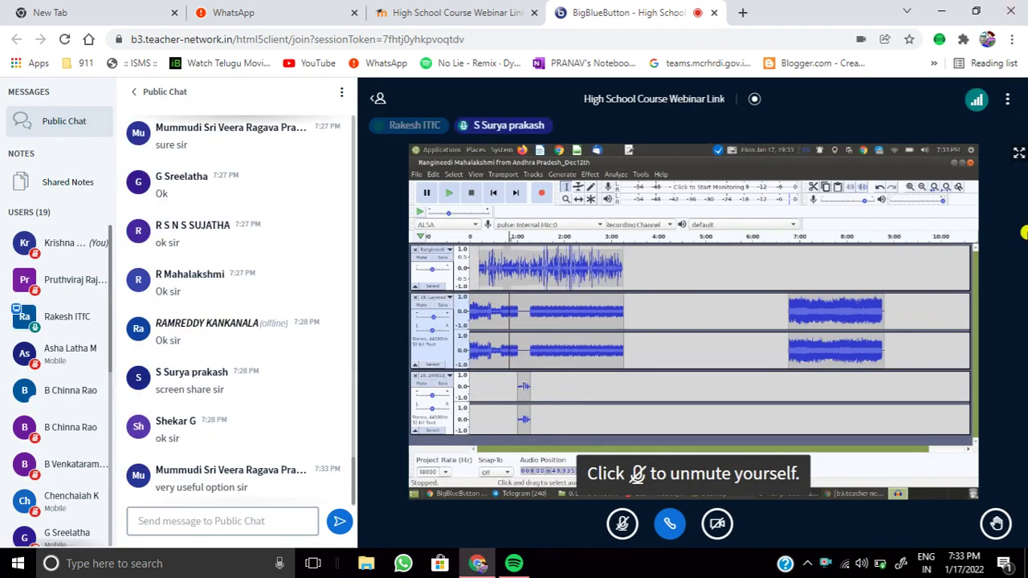
left_click(1019, 151)
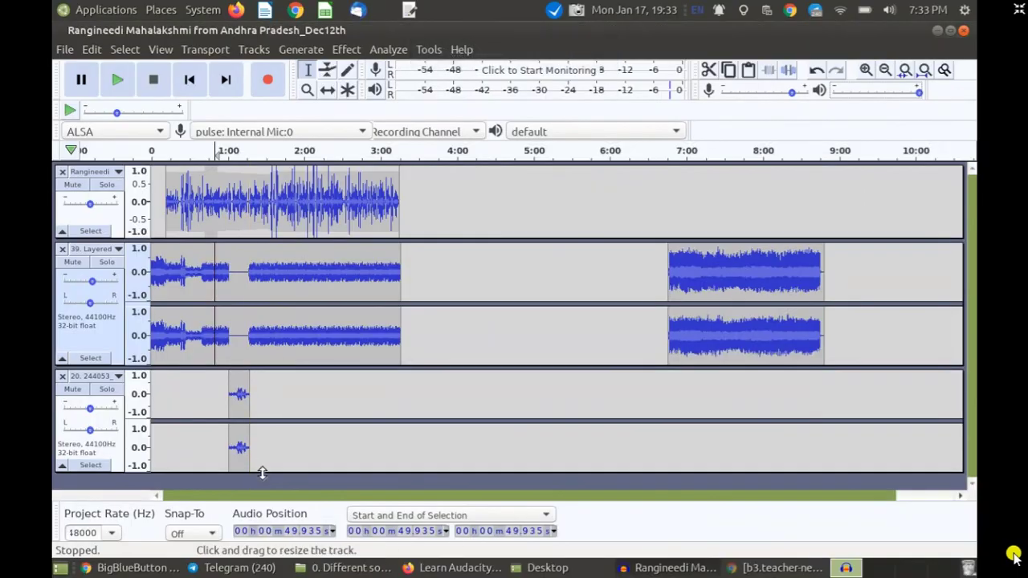
- Reduce the display height of the 20. 244053_ track and the 39. Layered track
left_click_drag(262, 472, 262, 433)
left_click_drag(286, 369, 291, 302)
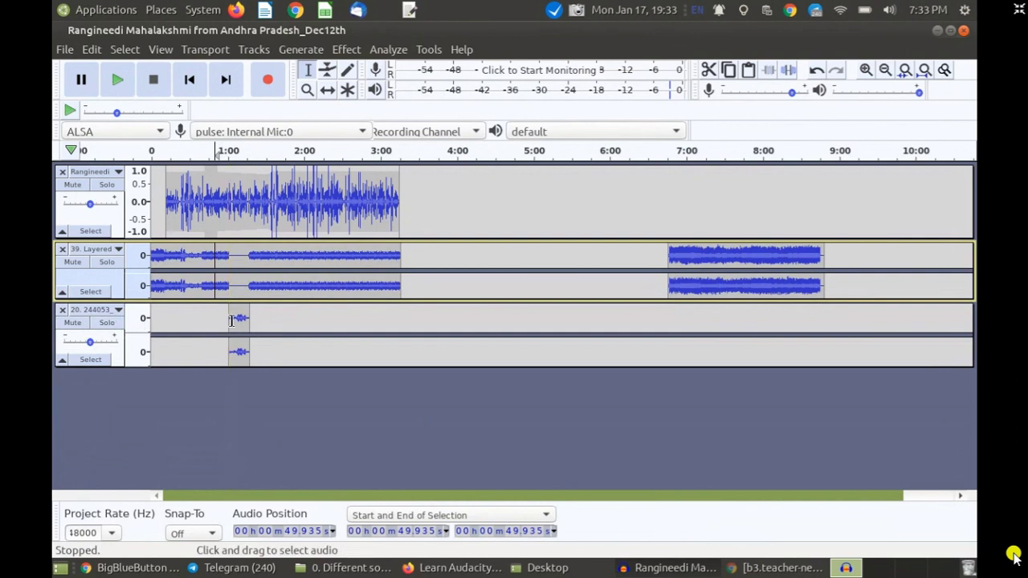
- Try moving the 20. 244053_ clip into the 39. Layered track's silent gap at about 1:02, and undo both edits
double_click(237, 322)
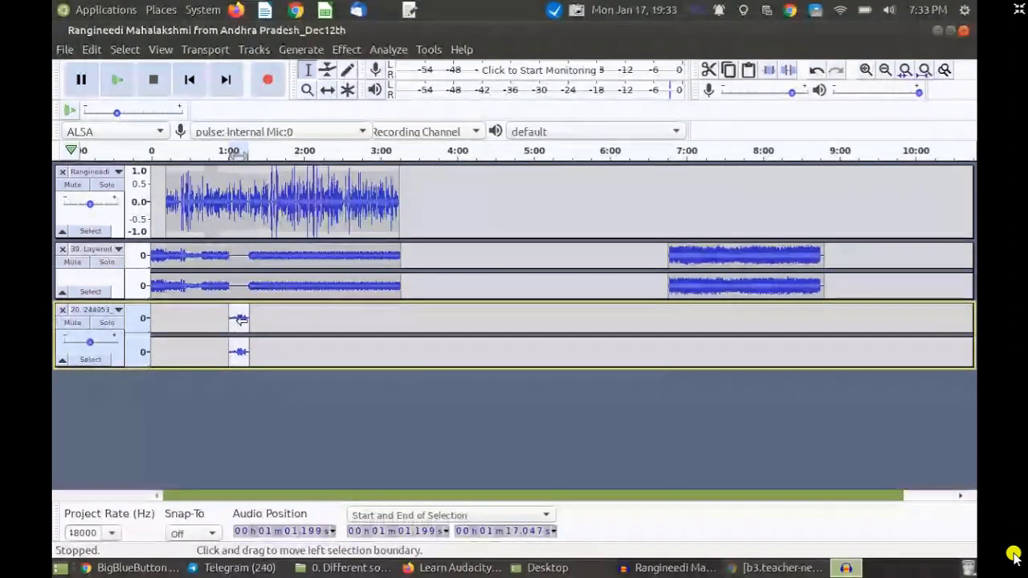
key("Delete")
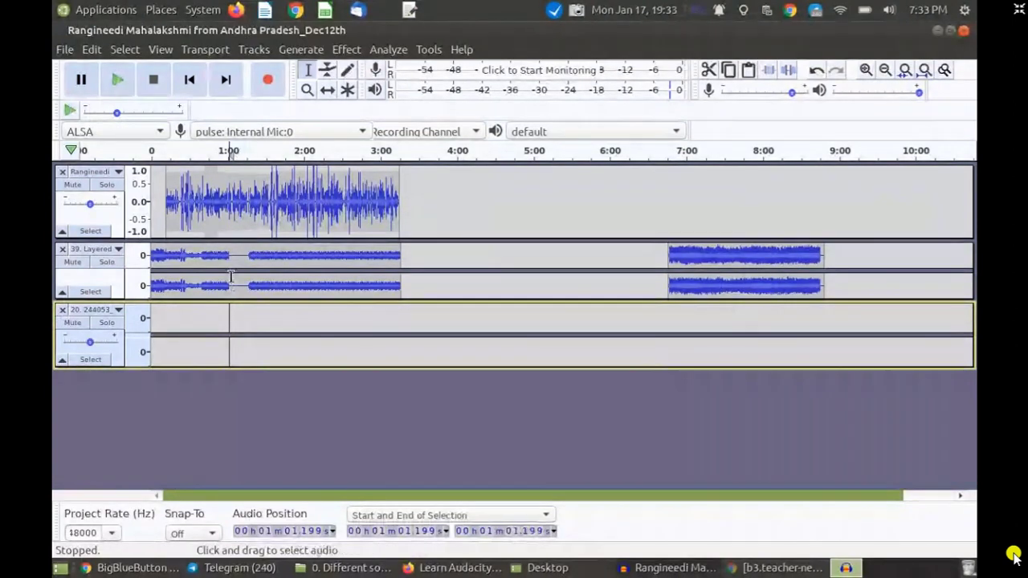
left_click(230, 278)
left_click(227, 277)
key("ctrl+v")
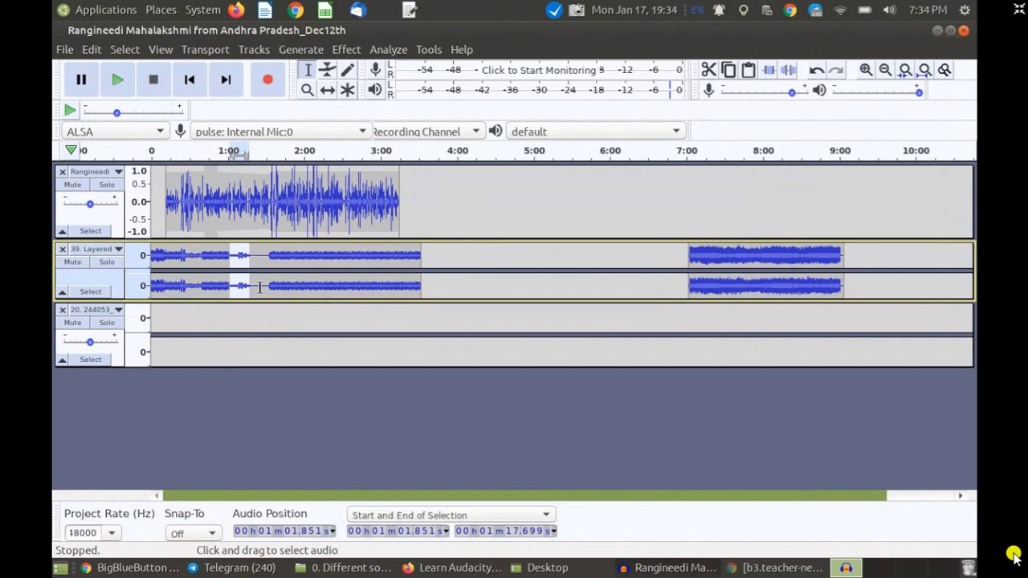
left_click(260, 287)
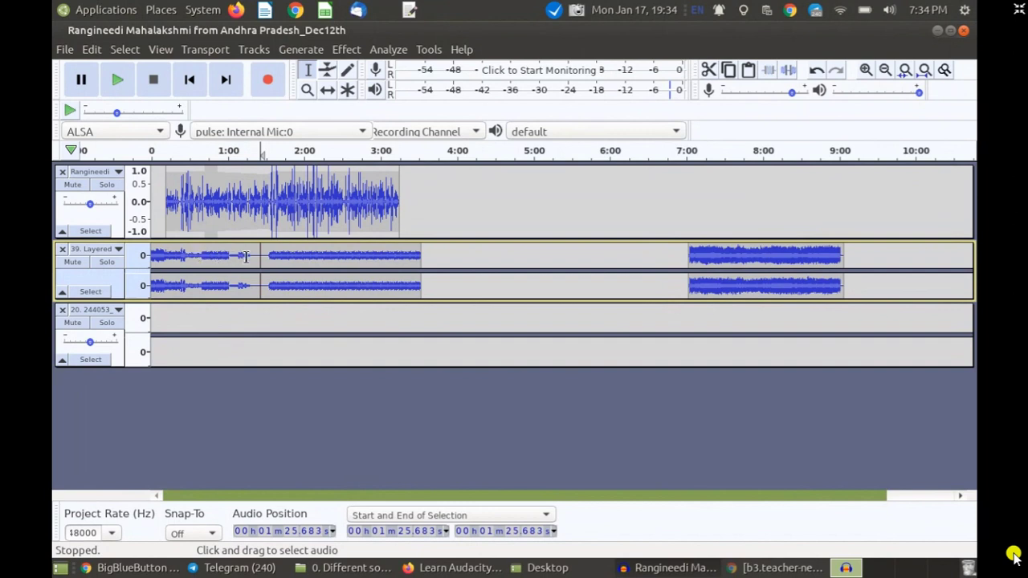
key("ctrl+z")
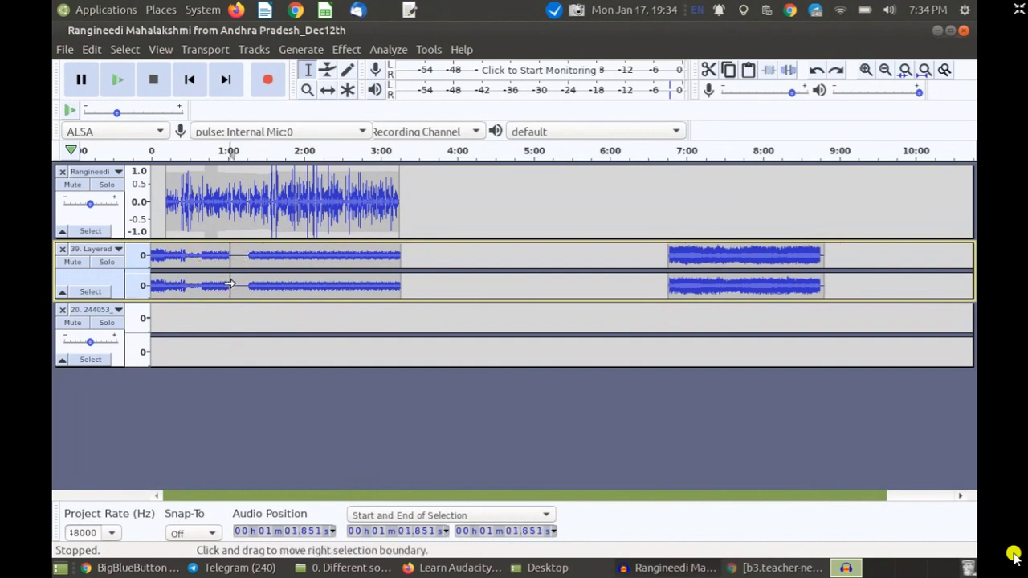
key("ctrl+z")
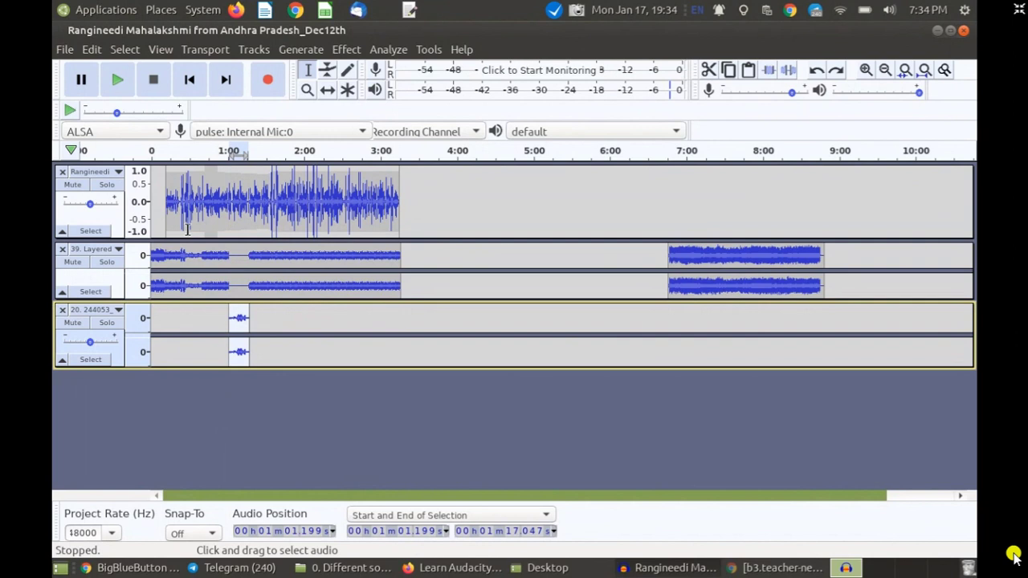
- Try again to move the 20. 244053_ clip into the 39. Layered track at about 1:01, and restore it to its own track
left_click(64, 50)
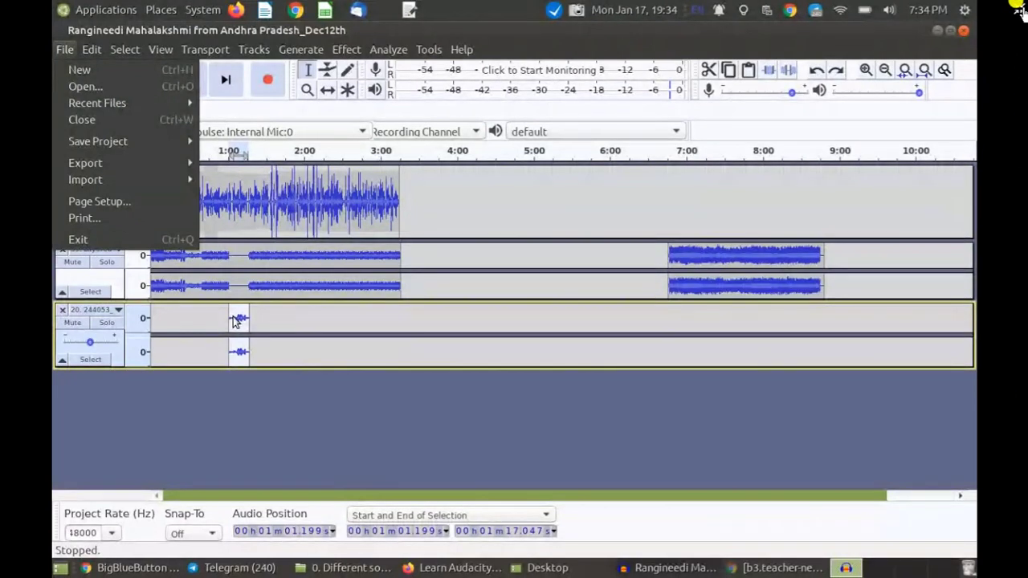
left_click(198, 320)
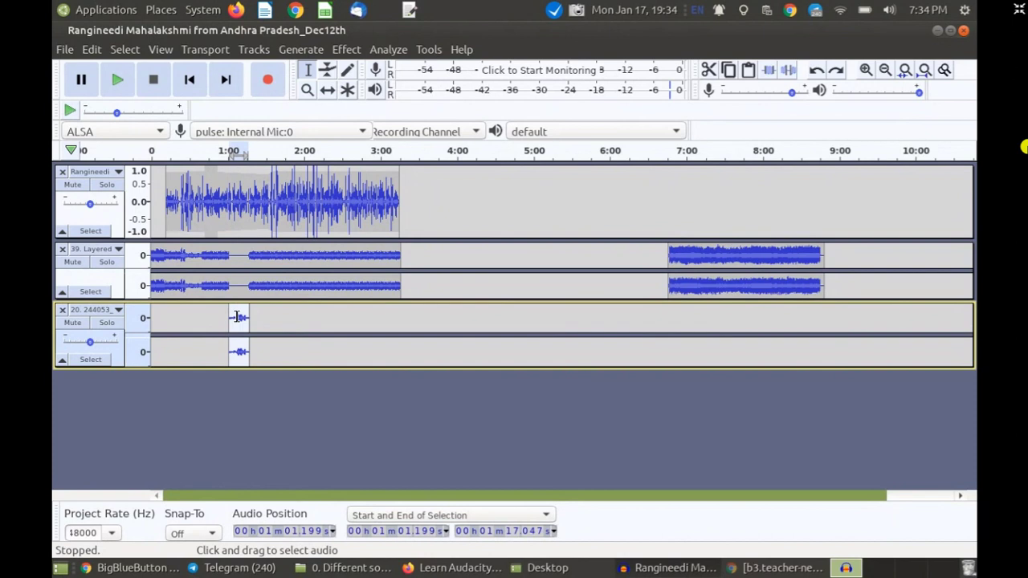
key("Delete")
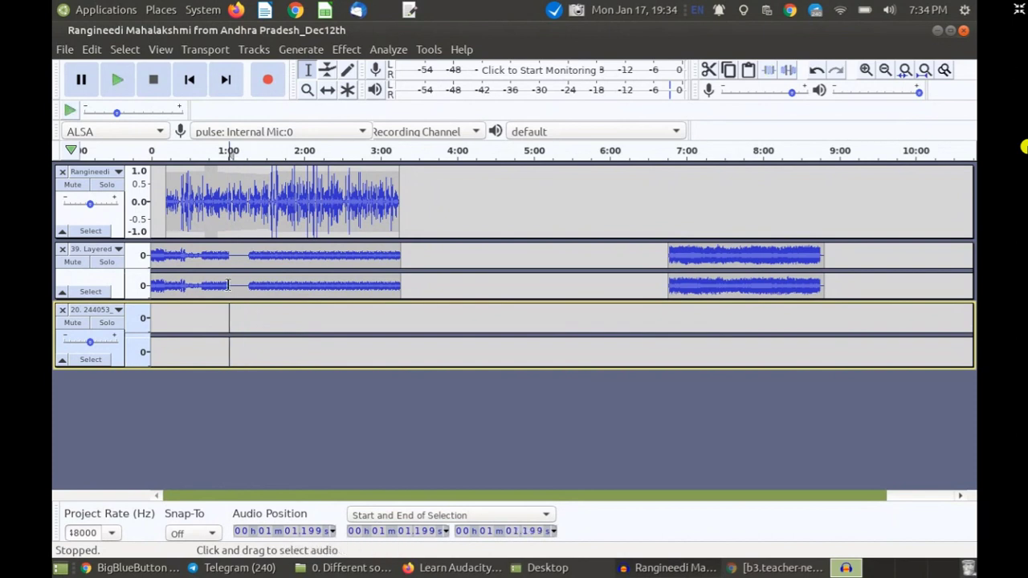
left_click(229, 286)
key("ctrl+v")
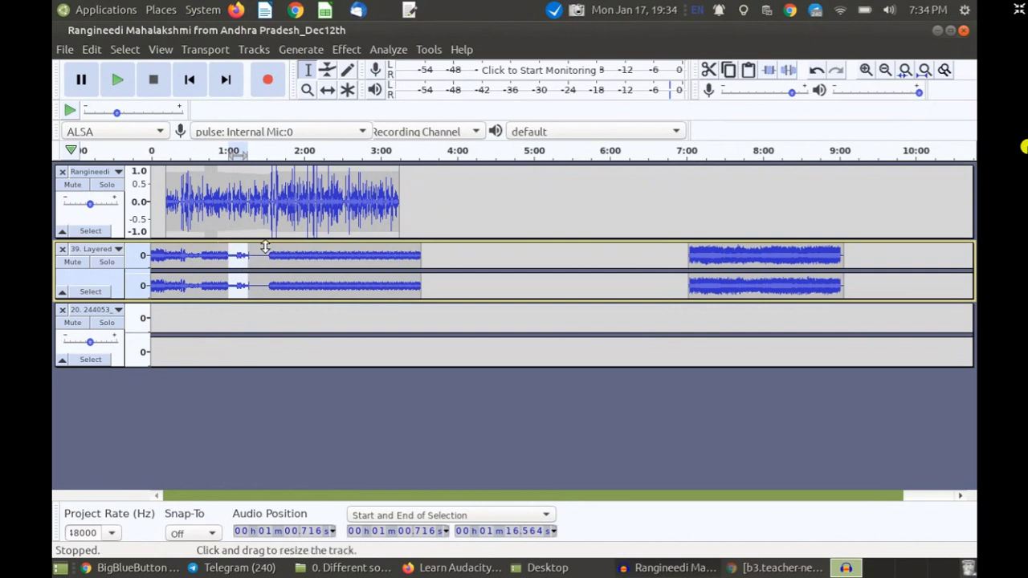
key("ctrl+x")
left_click(241, 327)
key("ctrl+v")
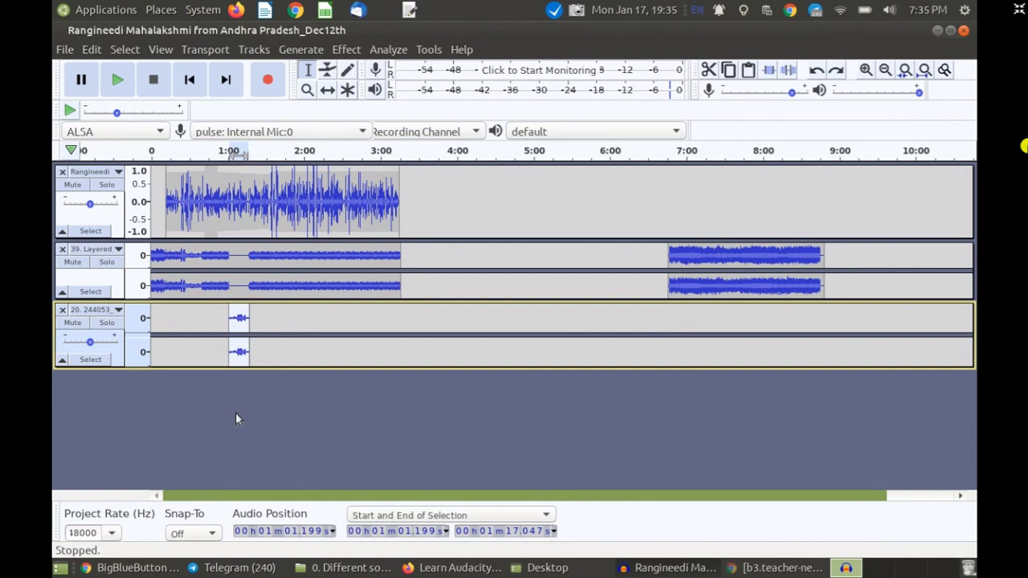
- Raise the gain of the 20. 244053_ track and audition the mix from about 0:58
mouse_move(91, 344)
left_mouse_down()
mouse_move(108, 344)
mouse_move(98, 344)
left_mouse_up()
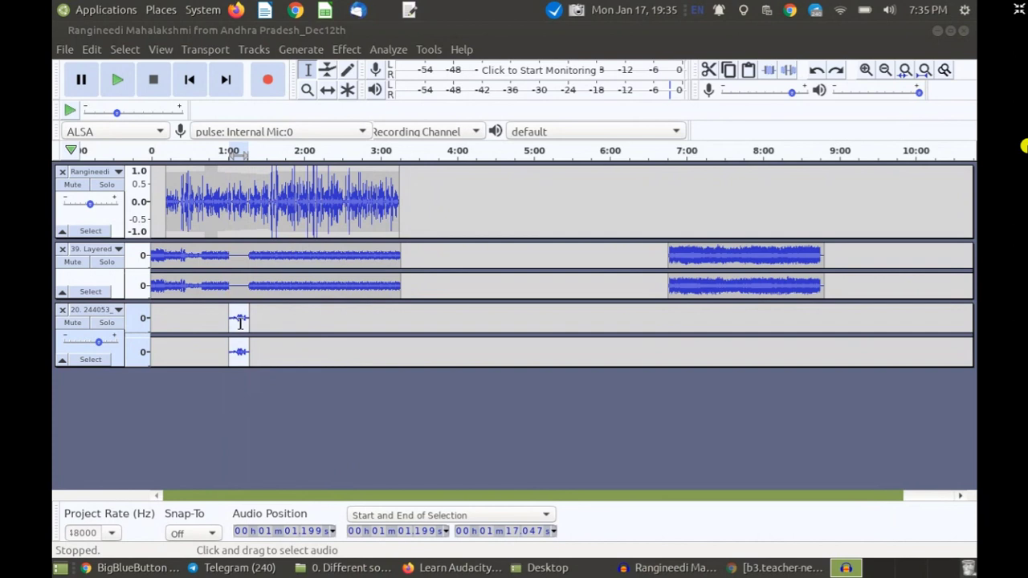
left_click(225, 257)
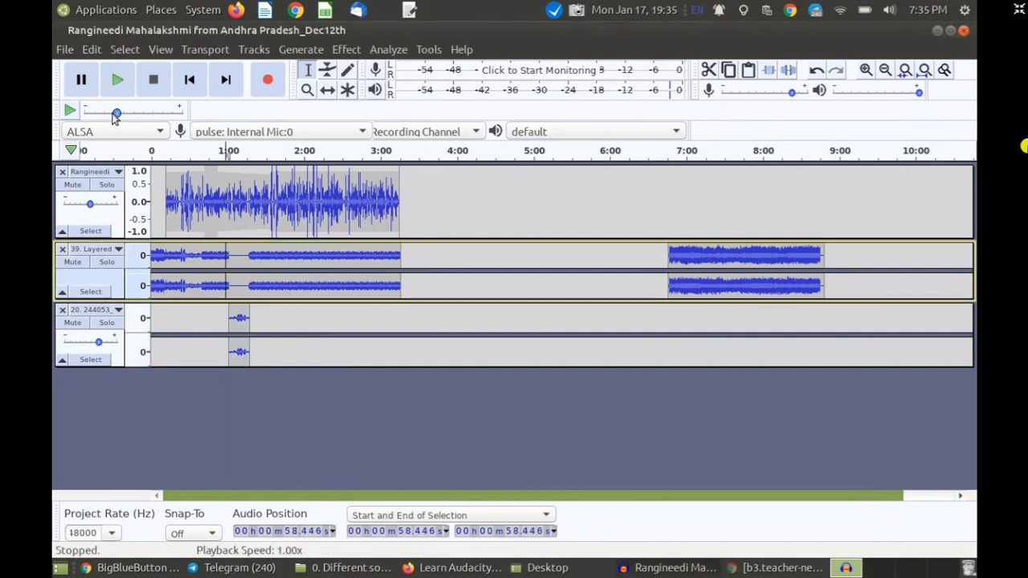
left_click(118, 80)
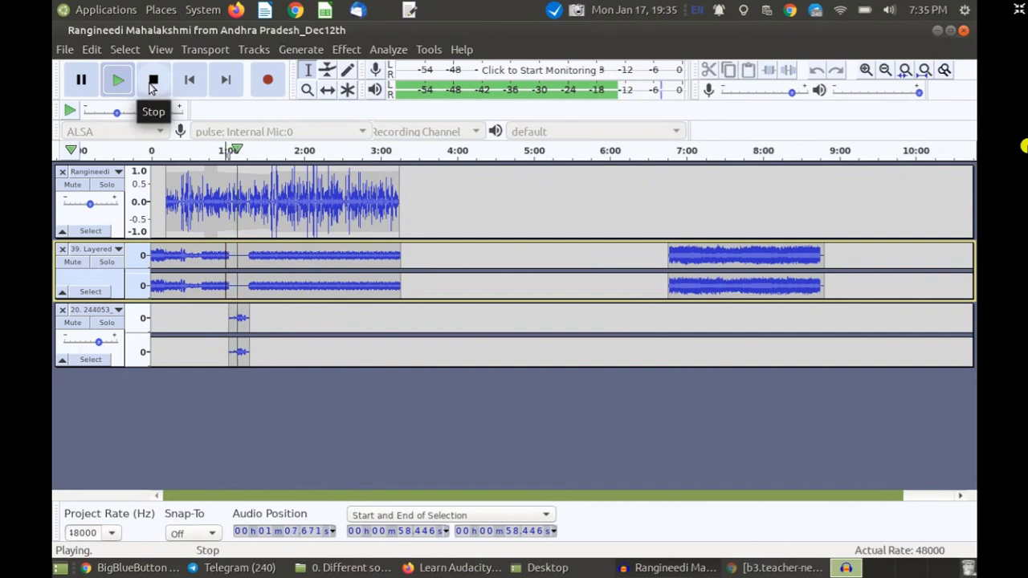
left_click(153, 80)
- Lower the gain of the 20. 244053_ track to slightly above the slider's centre
left_click_drag(98, 344, 92, 346)
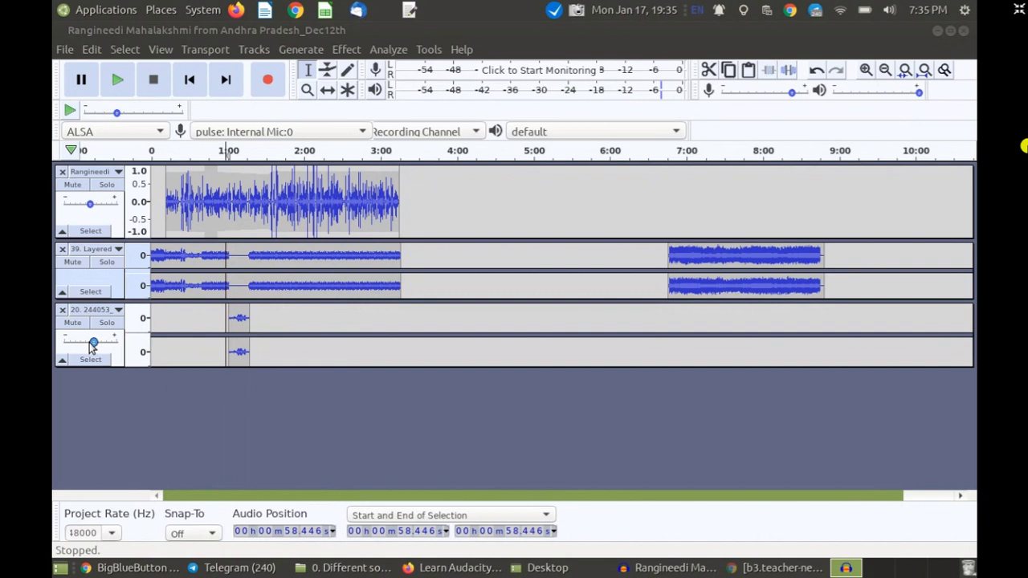
double_click(93, 344)
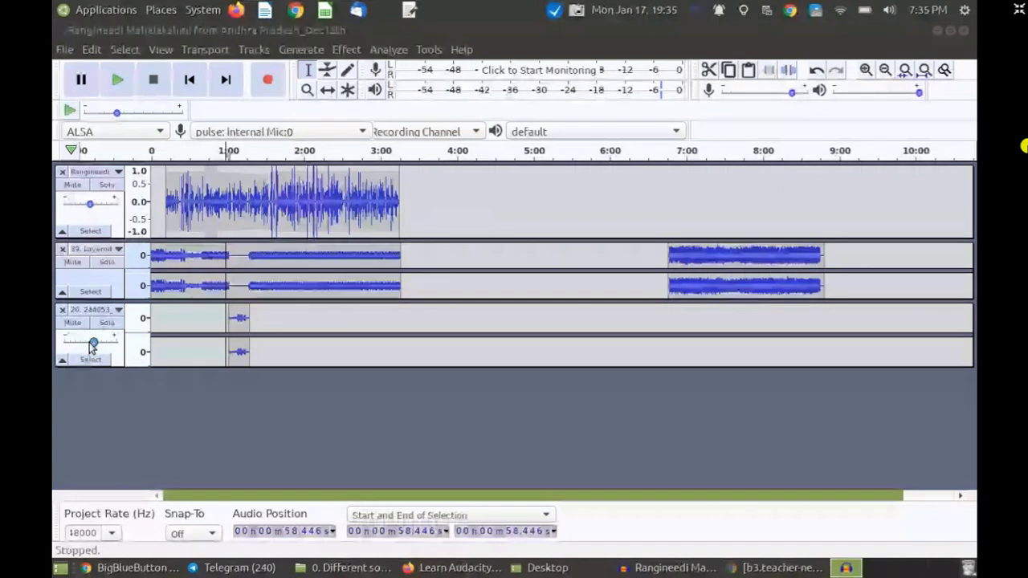
left_click(210, 429)
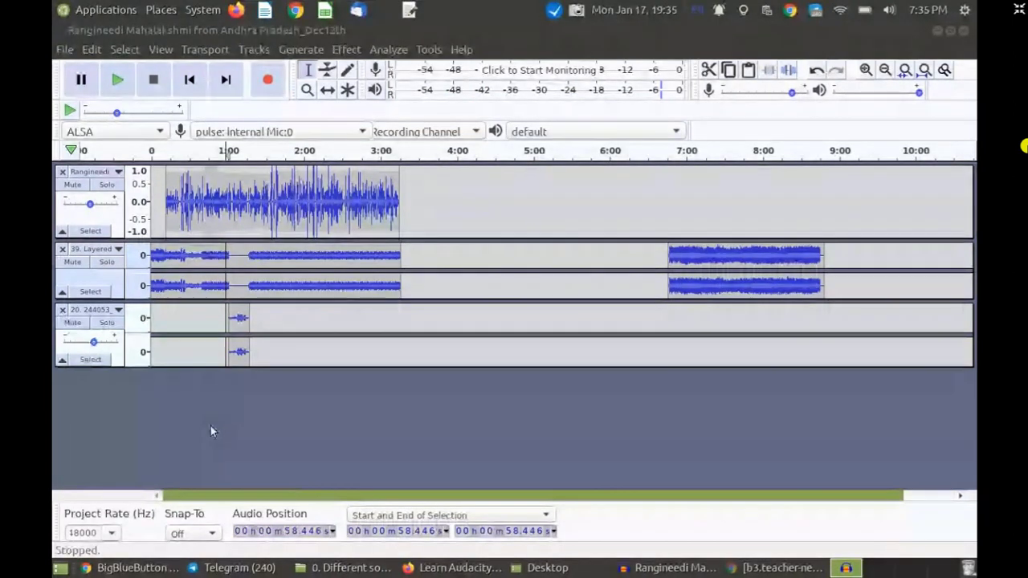
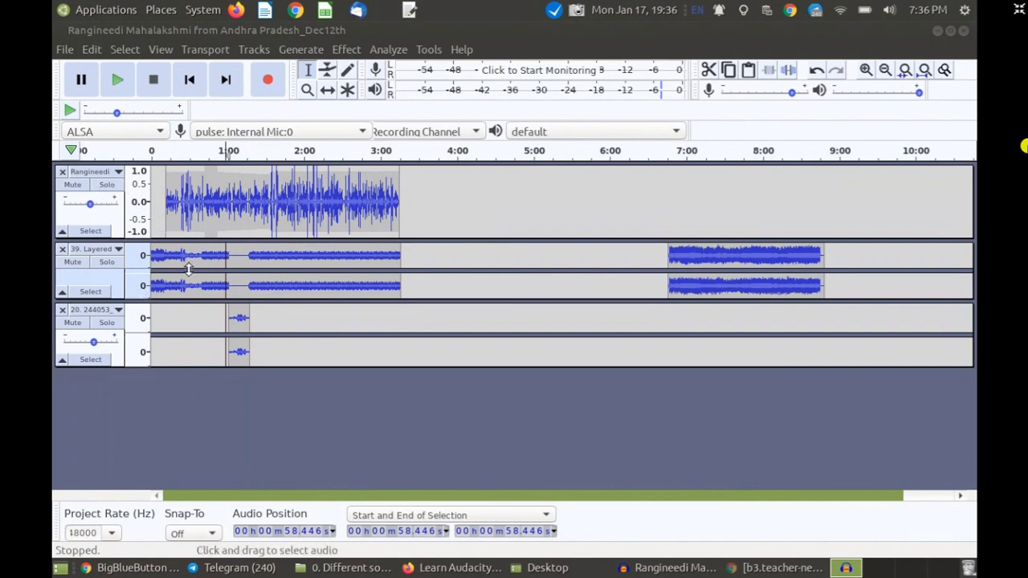
- Solo the voice track and listen to it alone from about 0:56
left_click(107, 186)
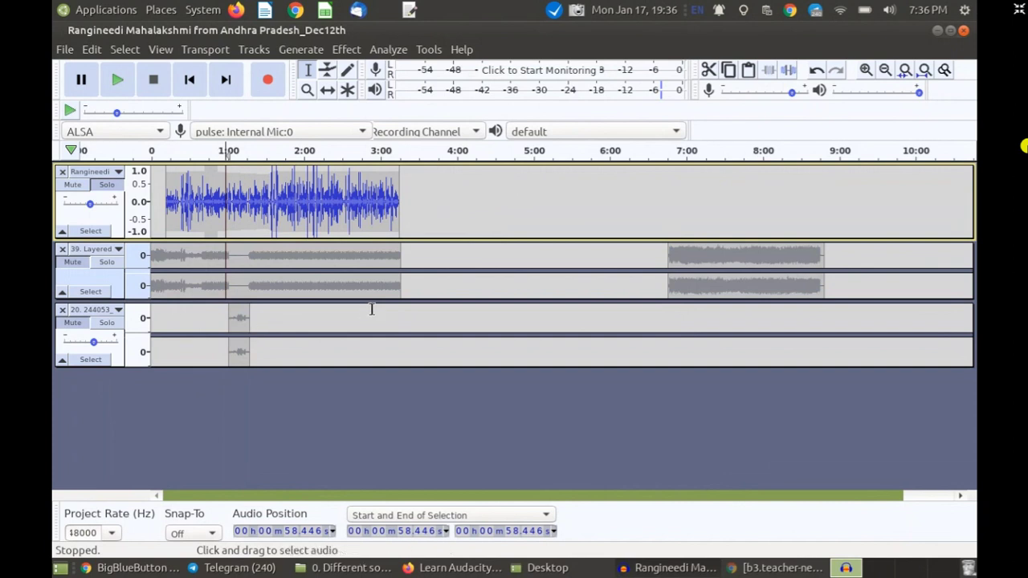
left_click(221, 212)
key("space")
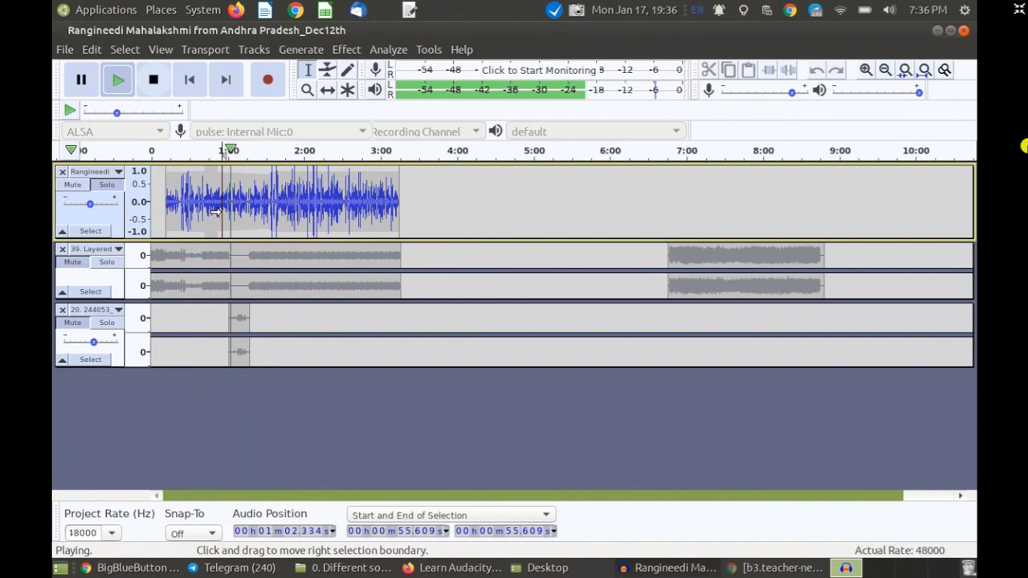
key("space")
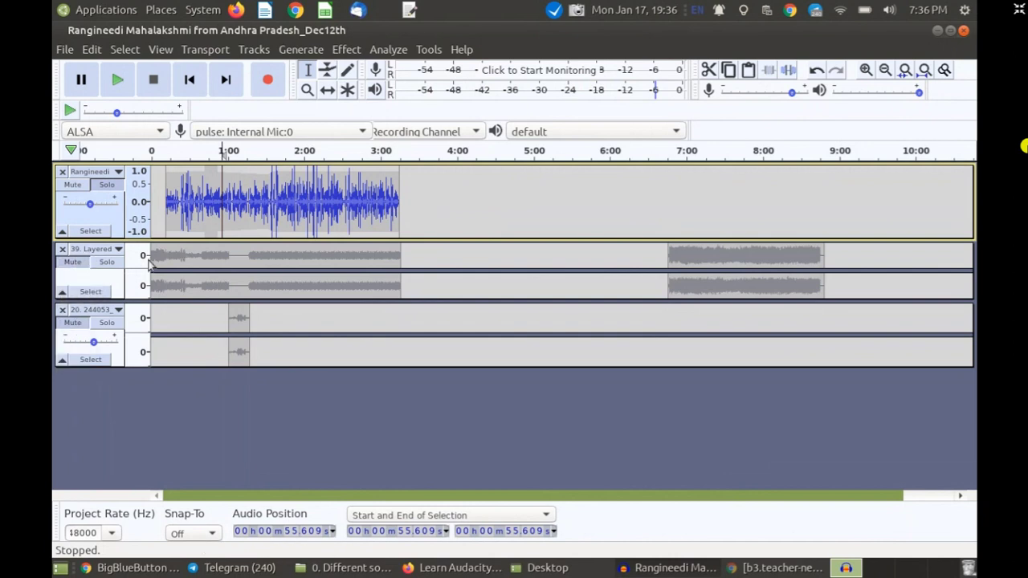
- Unmute the 20. 244053_ track and listen to it together with the voice from about 0:58
left_click(72, 324)
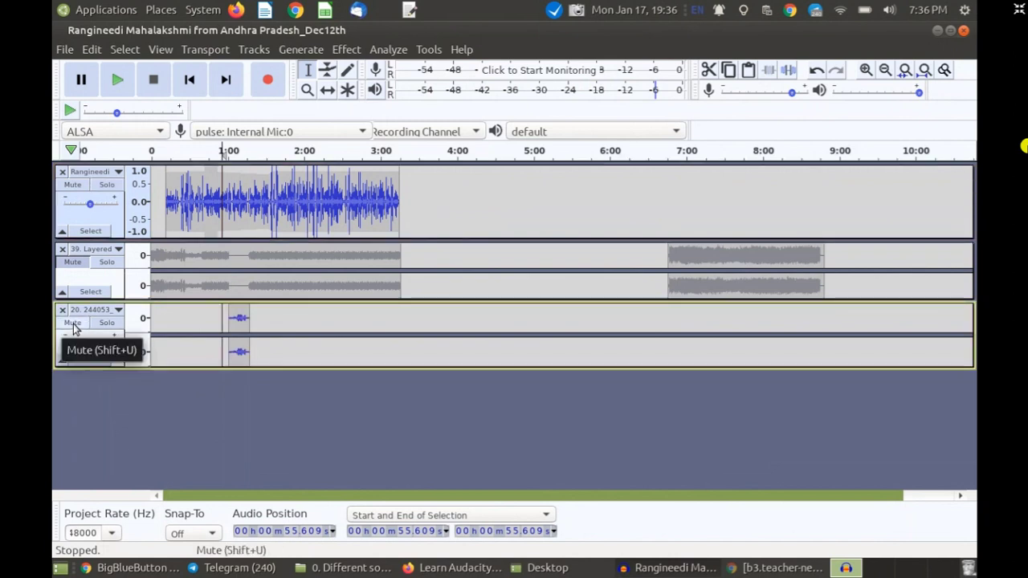
left_click(226, 225)
key("space")
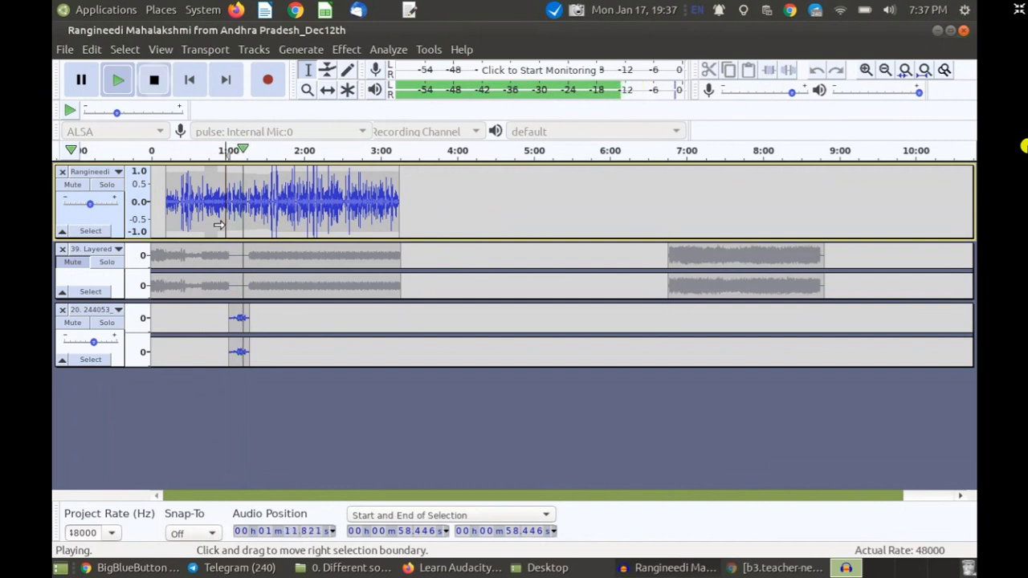
key("space")
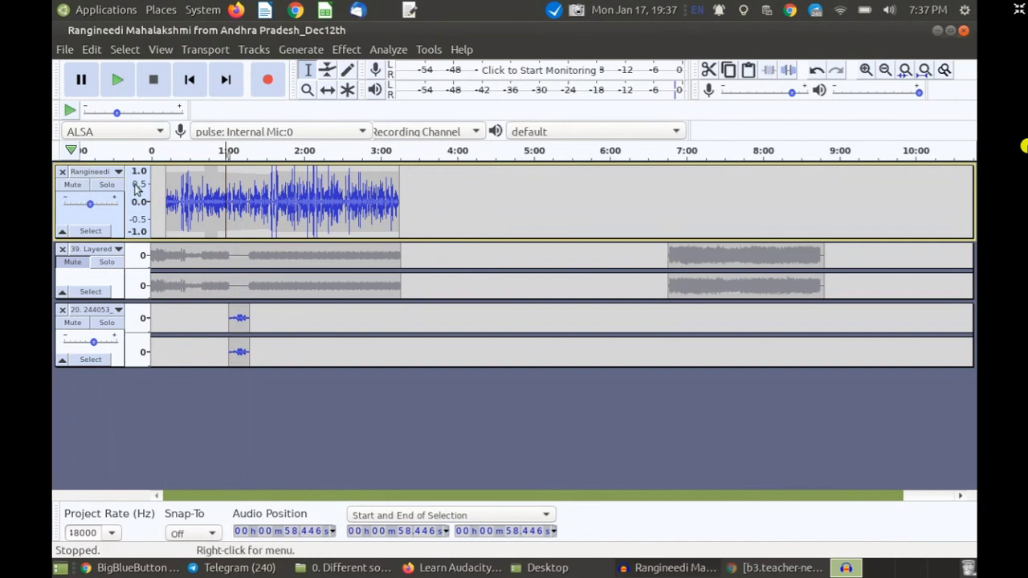
- Unmute the 39. Layered track and check the webinar's public chat for participants' messages
left_click(74, 268)
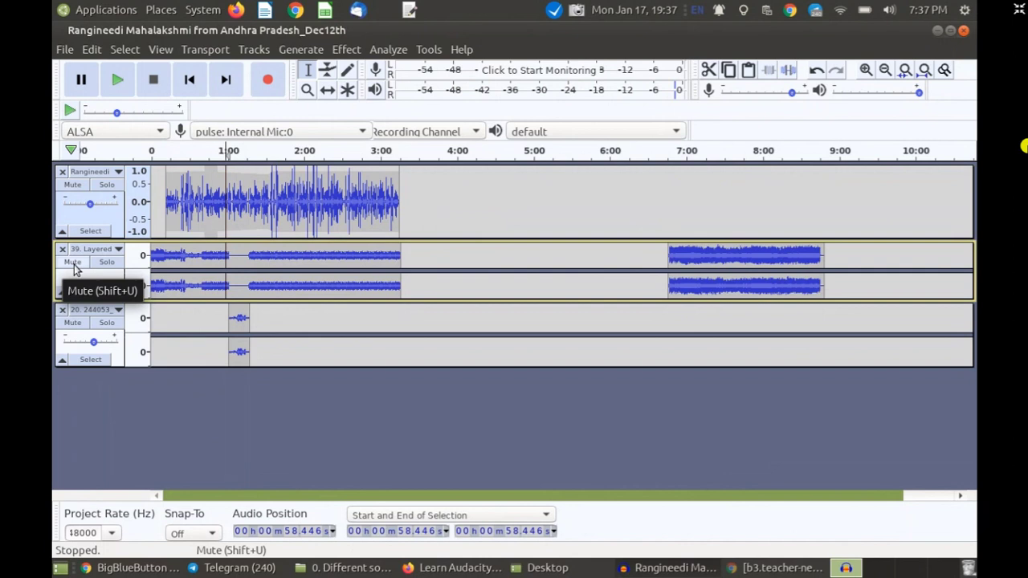
key("alt+Tab")
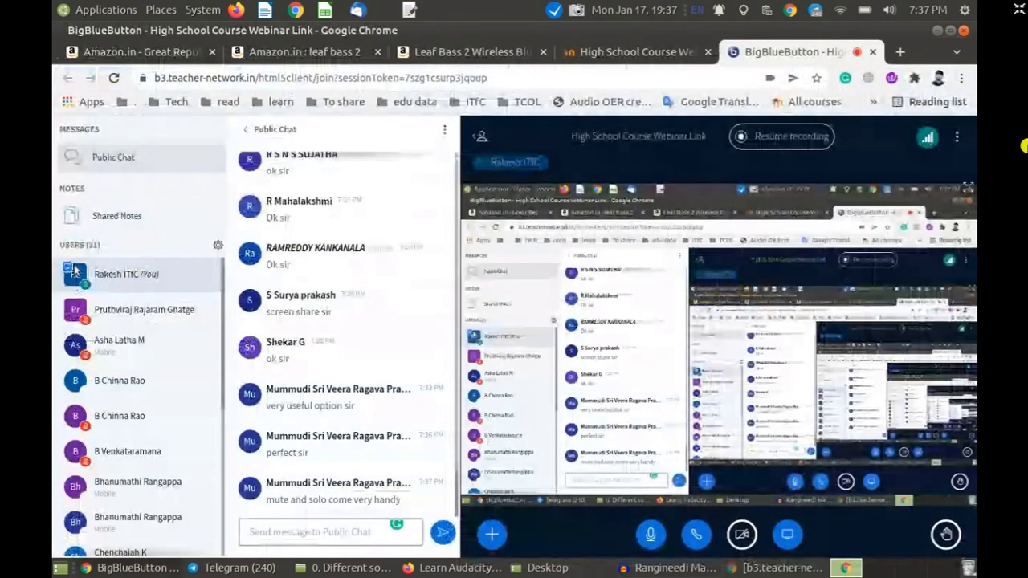
key("alt+Tab")
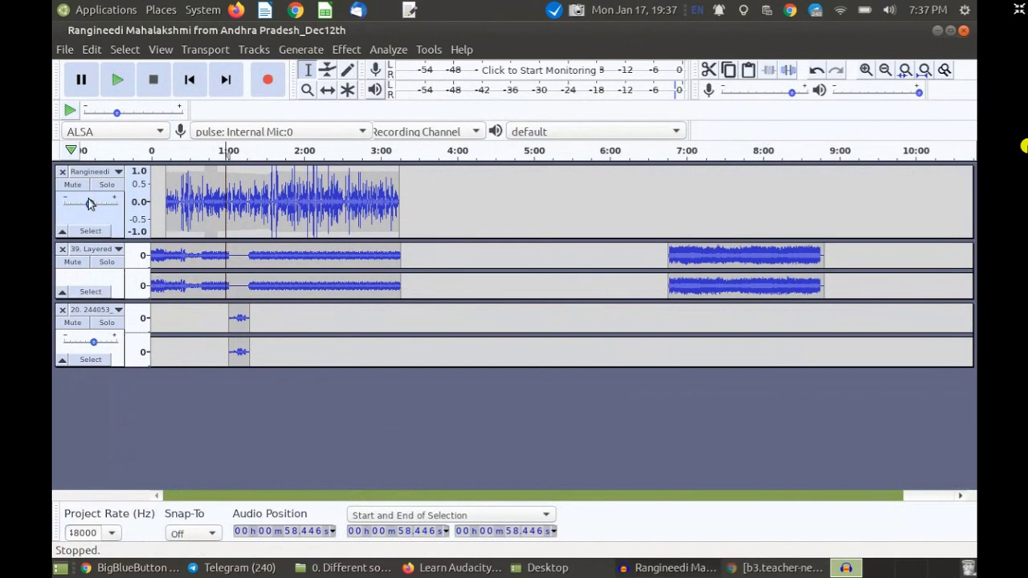
- Mute the voice track and the 39. Layered track, and unmute both again
left_click(72, 188)
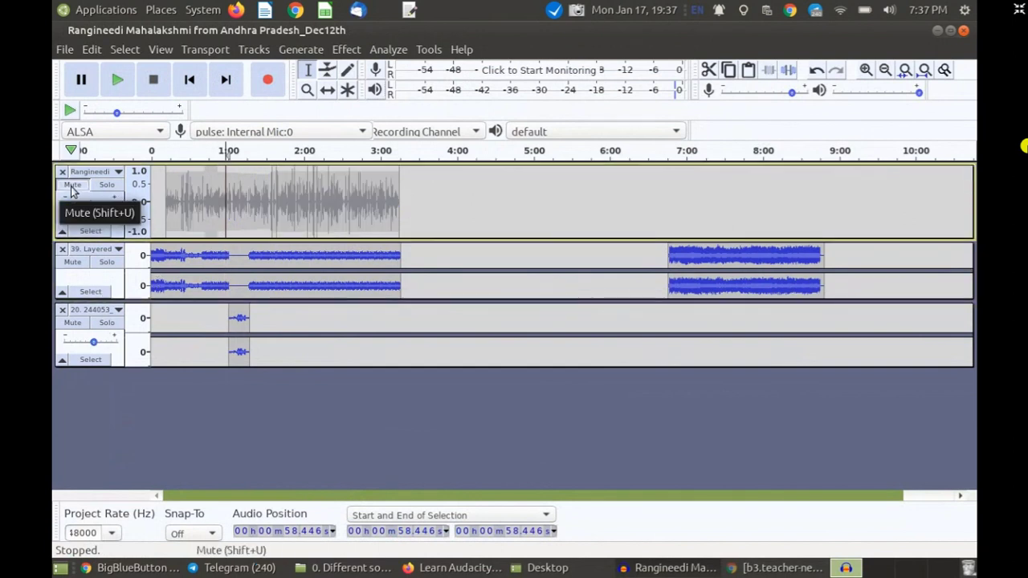
left_click(74, 264)
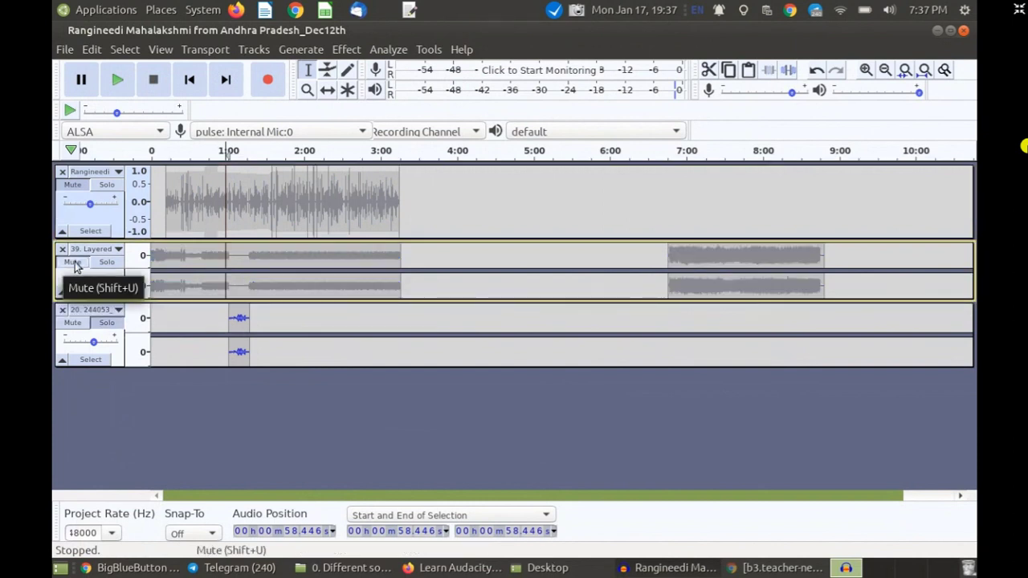
left_click(72, 186)
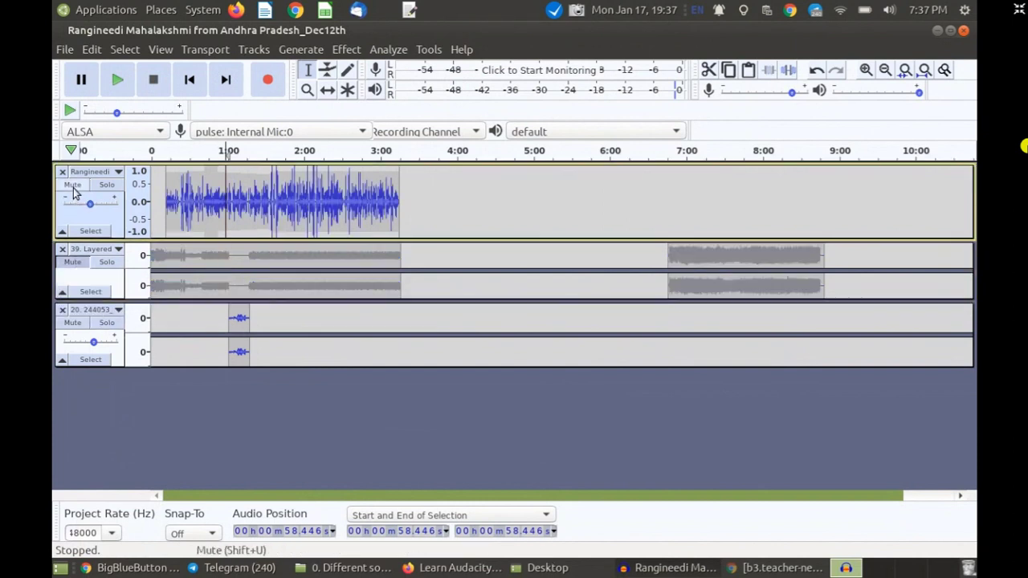
left_click(71, 263)
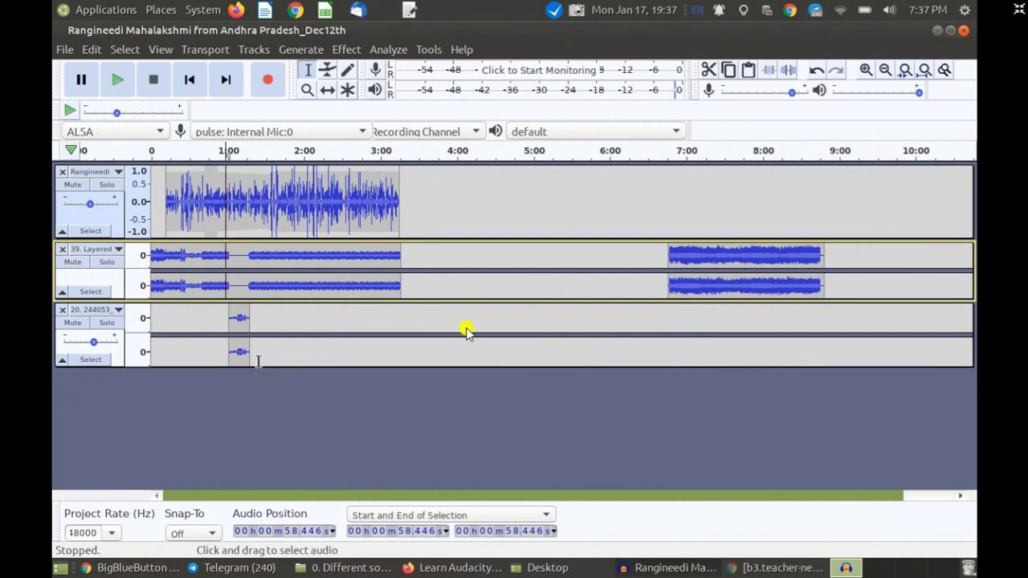
- Play the full mix from the beginning of the timeline and stop it
scroll(243, 287, "up", 3, "ctrl")
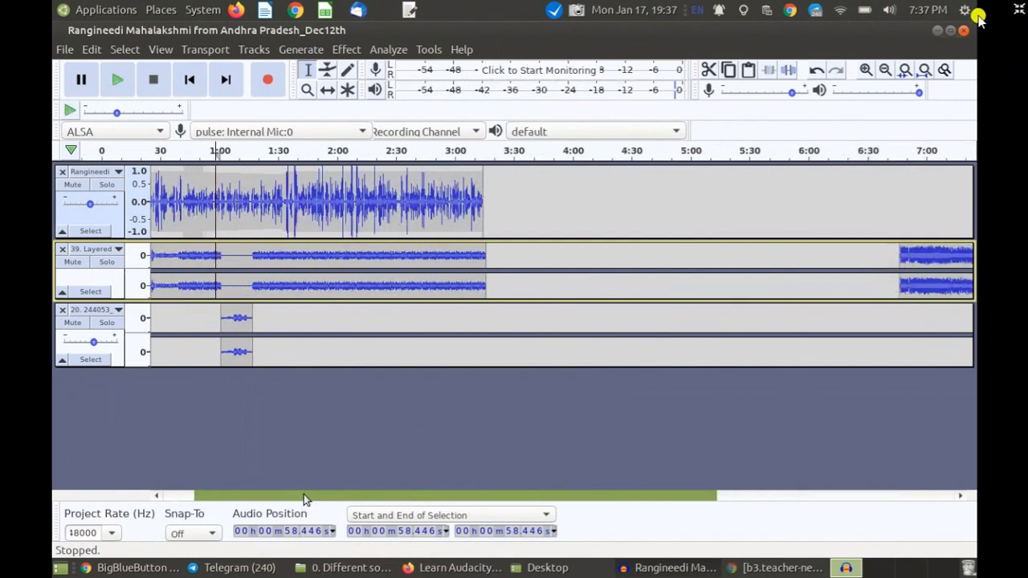
left_click_drag(304, 494, 272, 494)
scroll(275, 324, "up", 1, "ctrl")
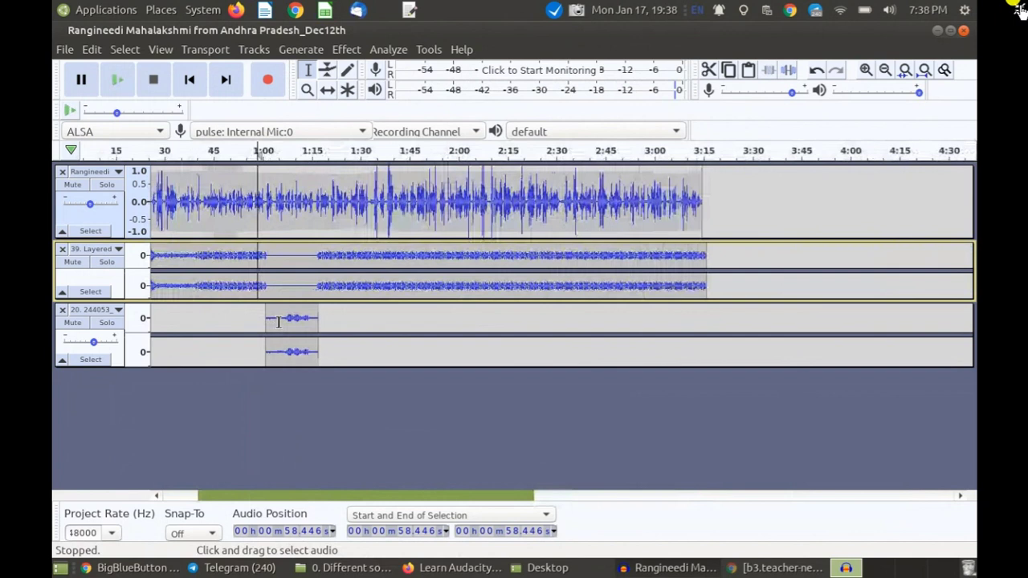
scroll(279, 322, "down", 1, "ctrl")
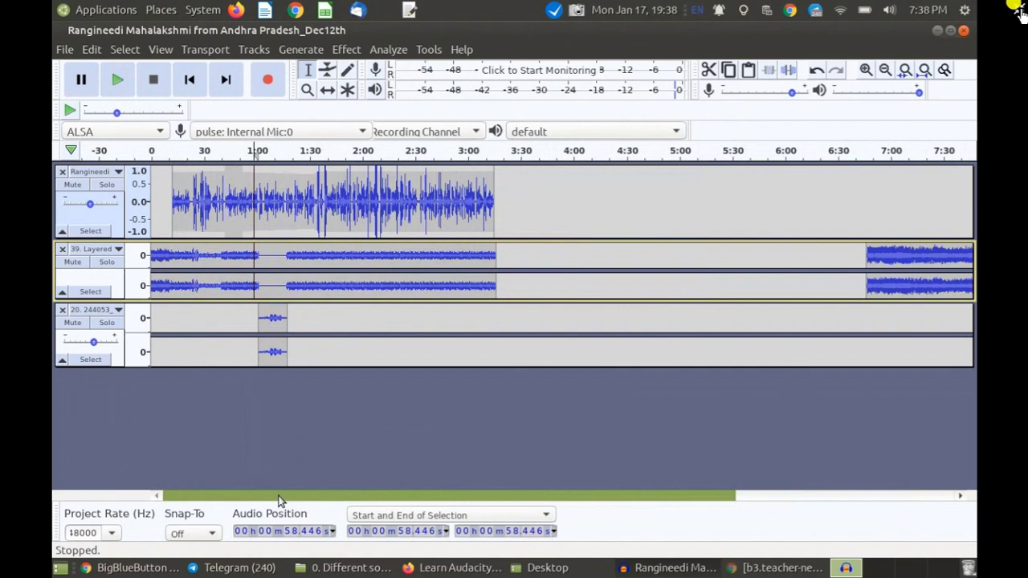
left_click(188, 80)
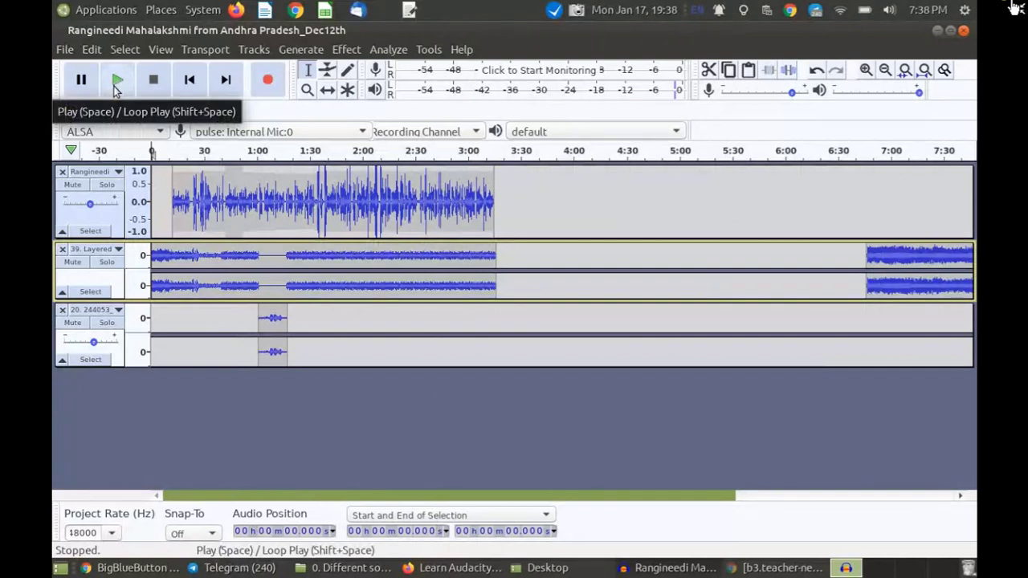
left_click(117, 80)
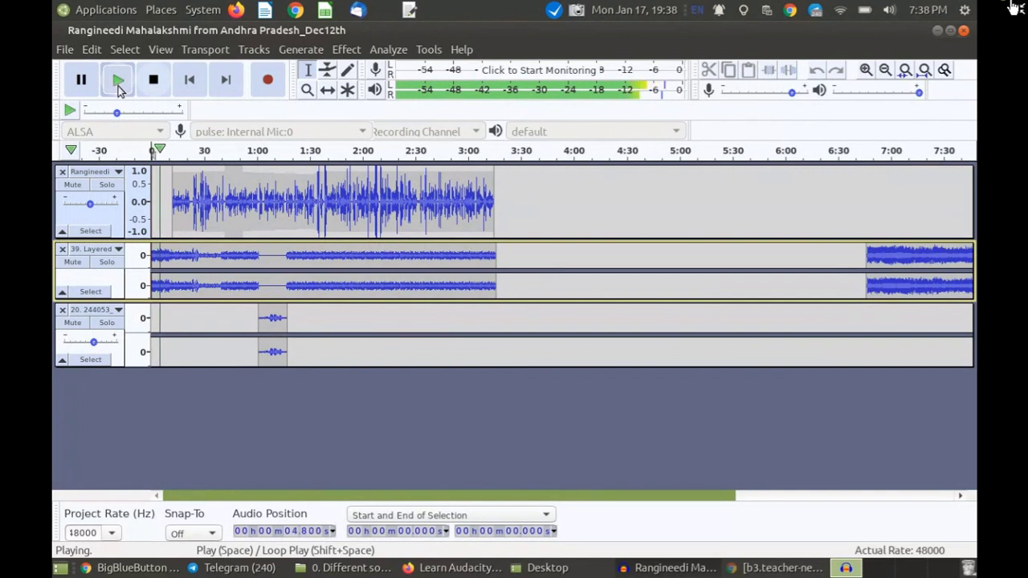
left_click(155, 81)
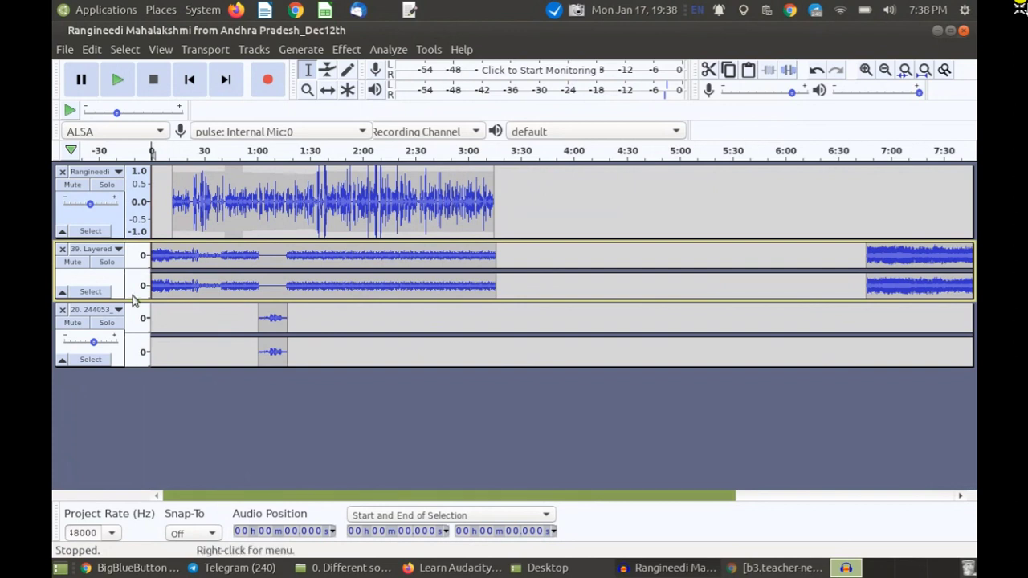
- Enlarge the height of the 39. Layered track and play the opening of the mix, pausing after about 2 seconds
left_click_drag(132, 297, 137, 351)
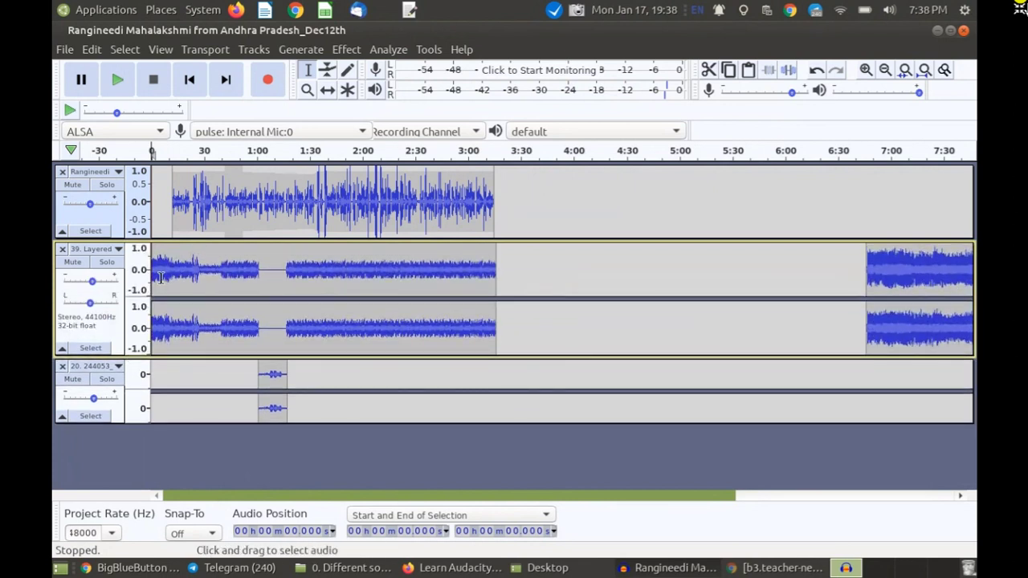
key("space")
scroll(160, 277, "up", 2, "ctrl")
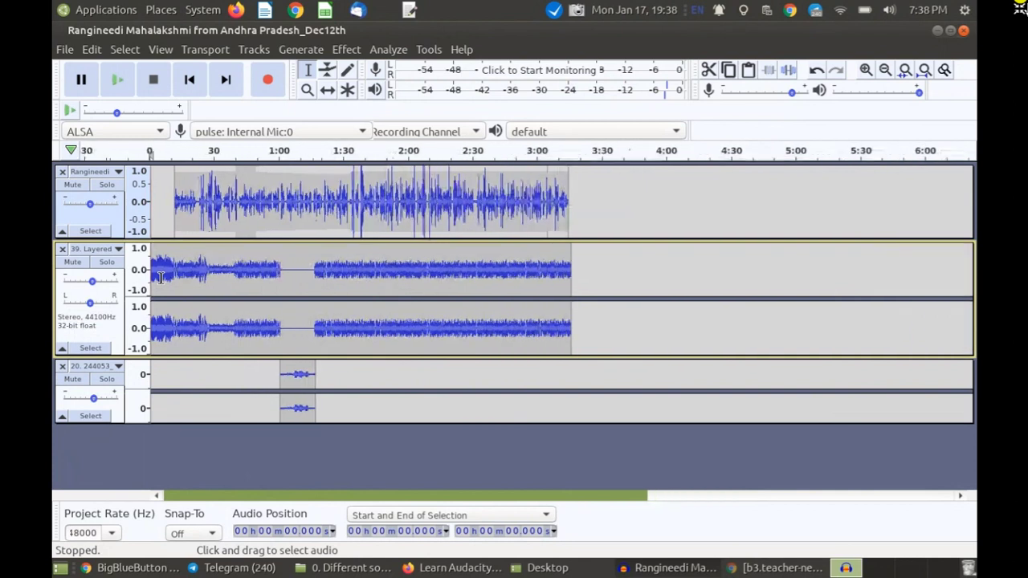
left_click(117, 79)
left_click(82, 80)
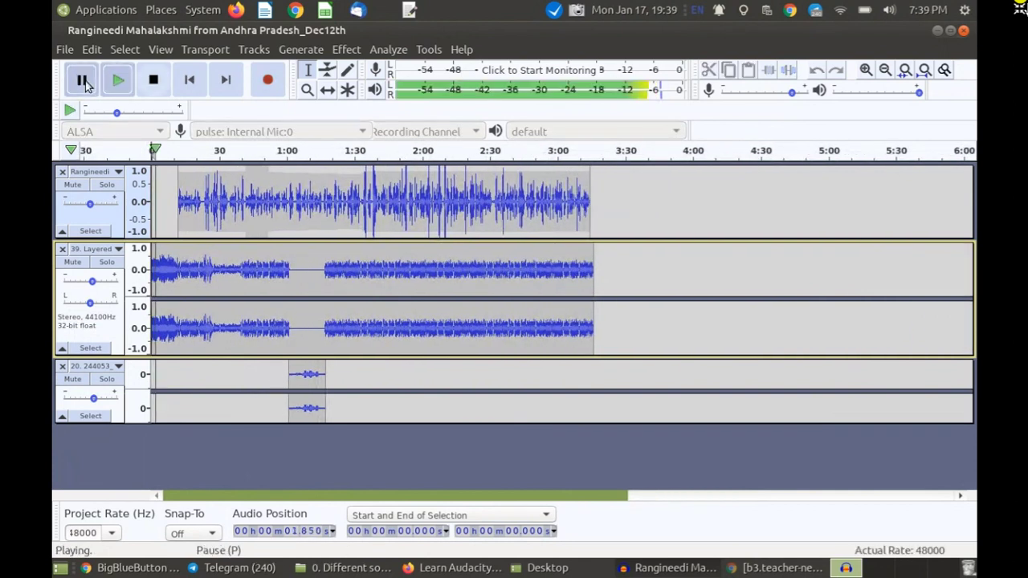
- Apply a Fade In to the first 6.4 seconds or so of the 39. Layered track
left_click(164, 270)
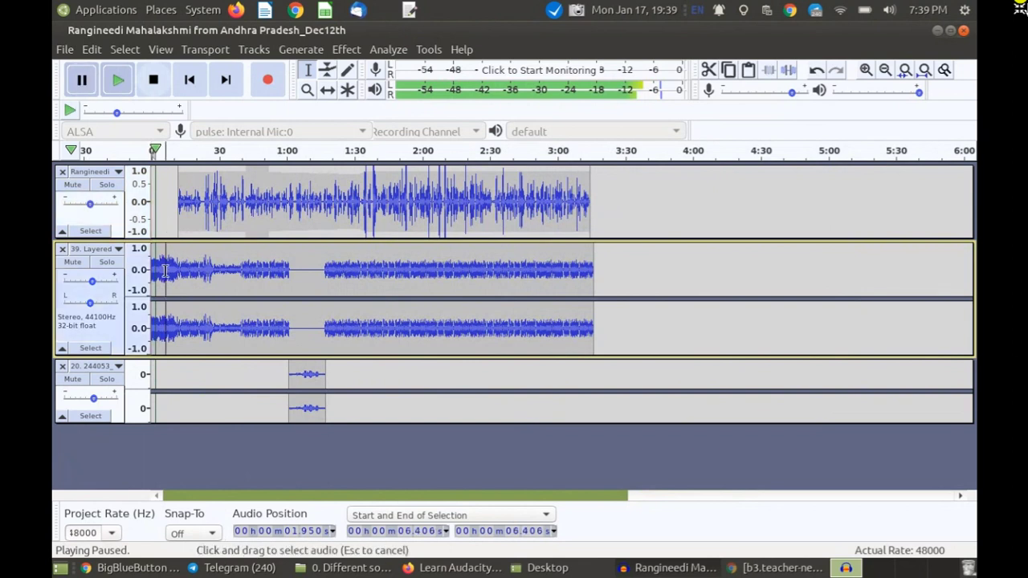
left_click_drag(165, 271, 151, 274)
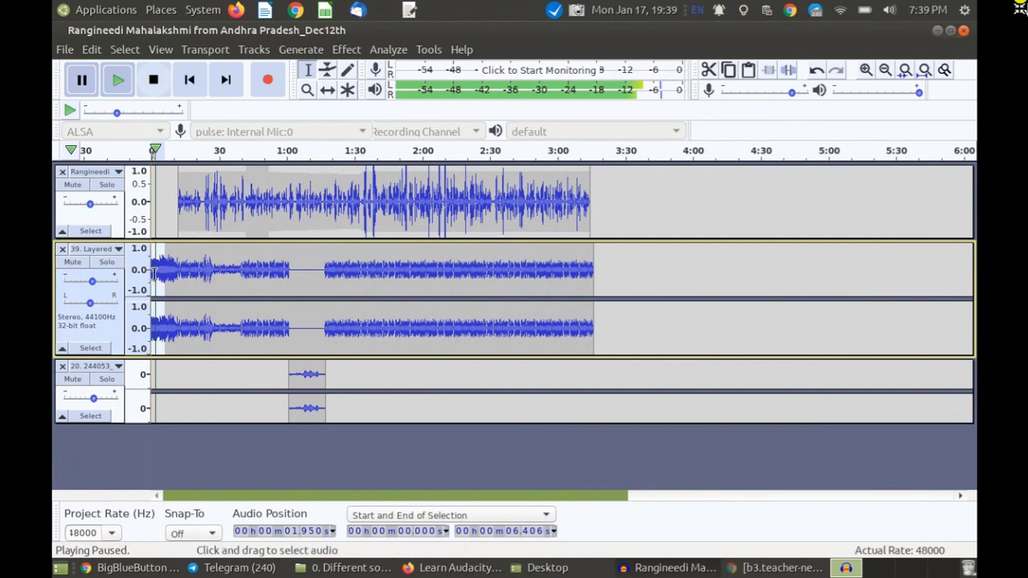
left_click(346, 49)
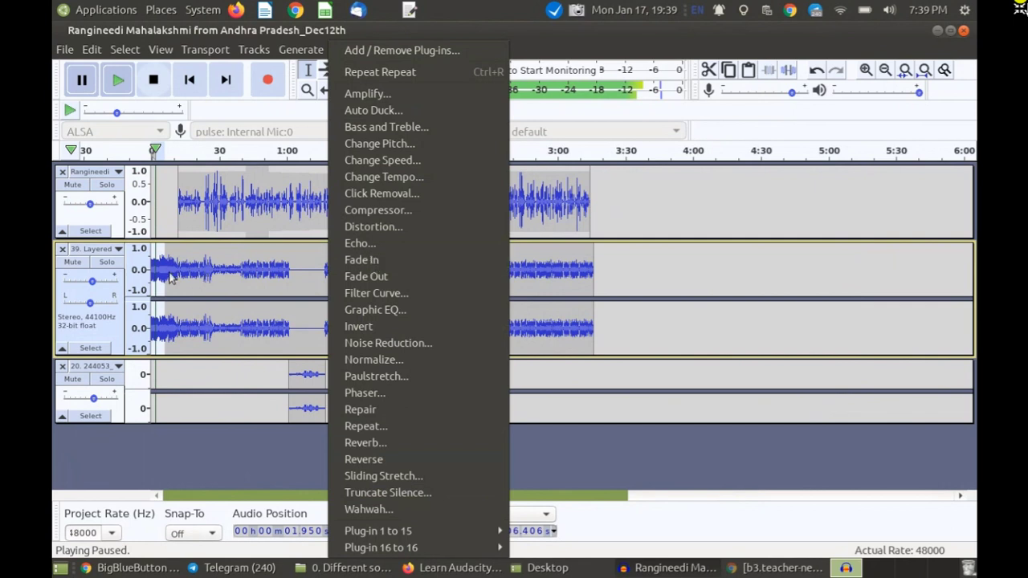
left_click(379, 261)
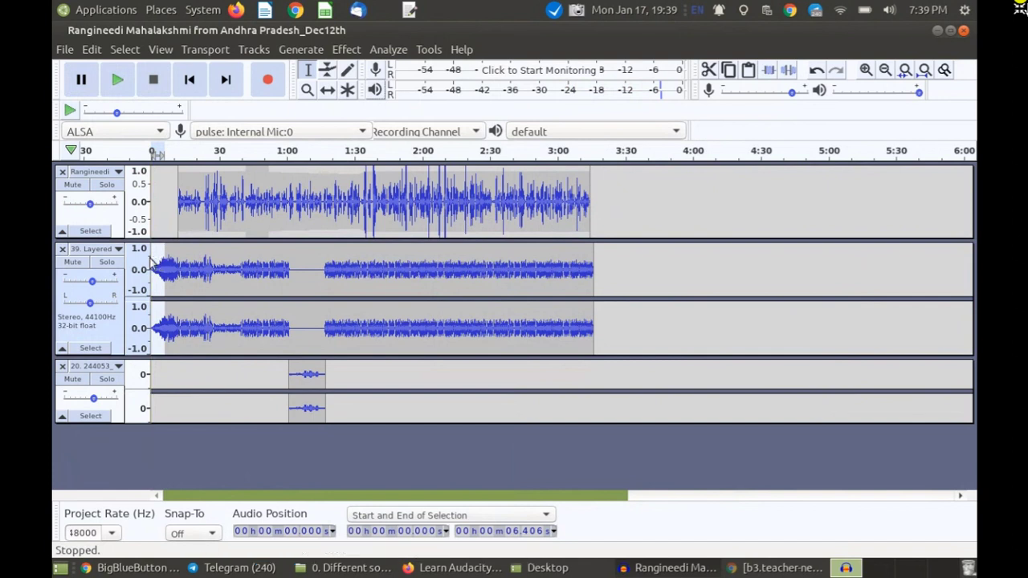
- Listen to the faded opening from the start and undo the Fade In on the 39. Layered track
left_click(192, 86)
key("space")
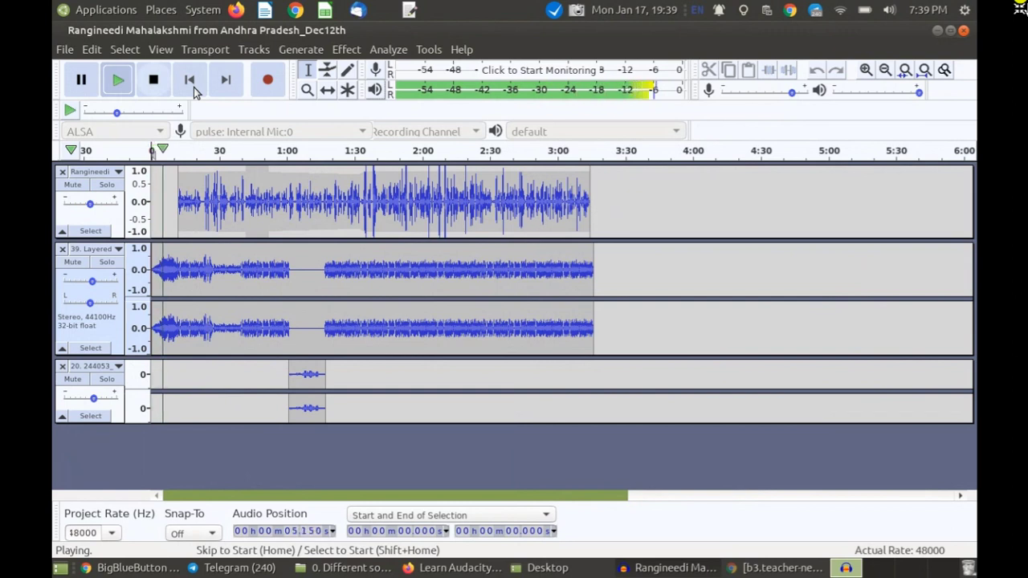
left_click(193, 87)
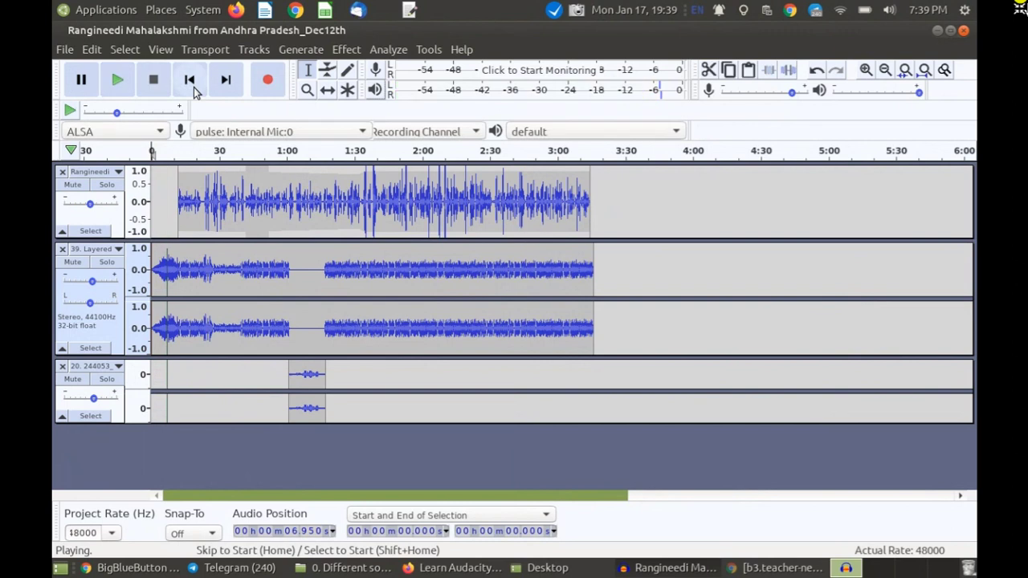
left_click(194, 87, "shift")
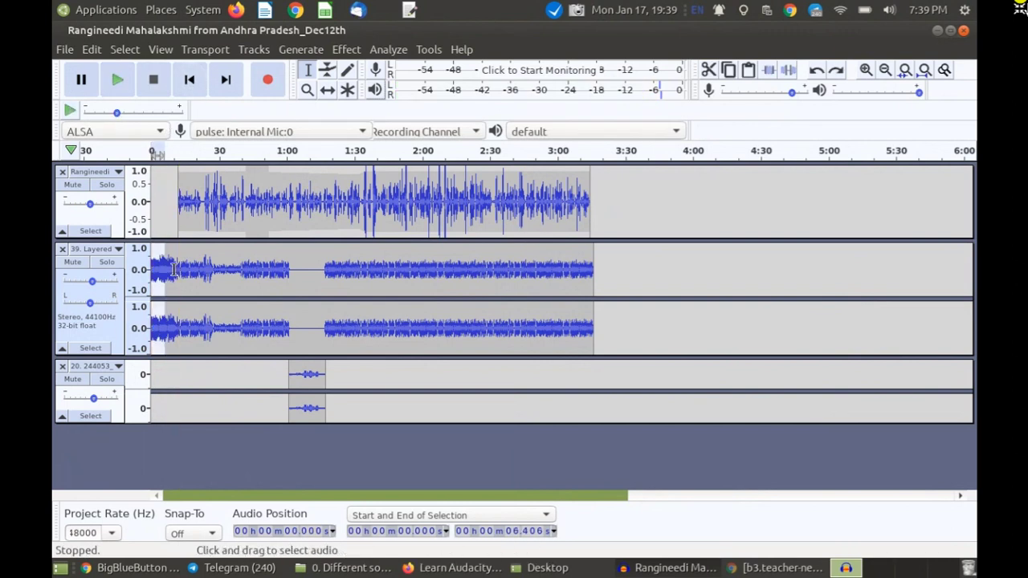
- Apply a Fade In to about the first 9.3 seconds of the 39. Layered track
left_click_drag(172, 270, 147, 271)
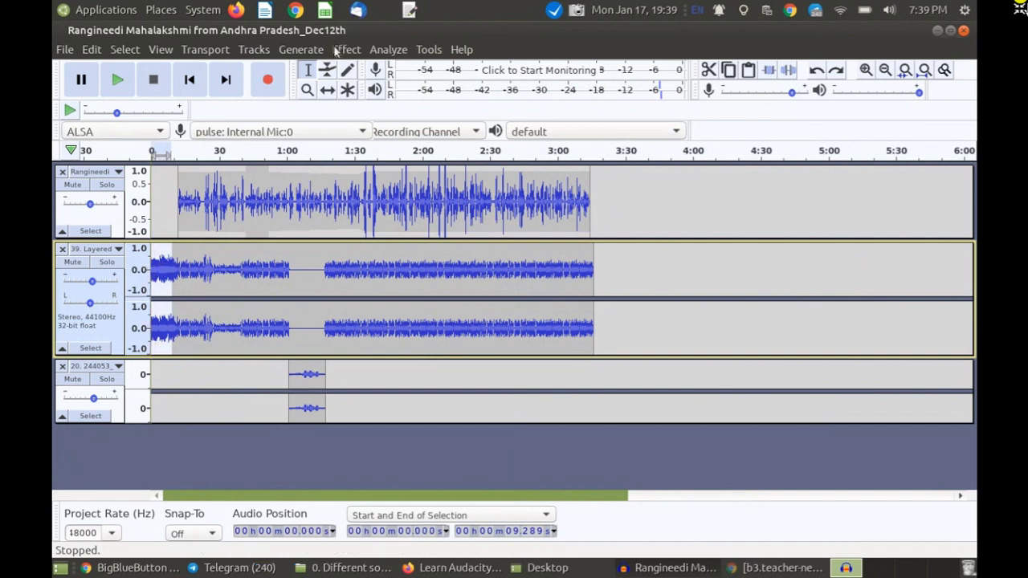
left_click(346, 50)
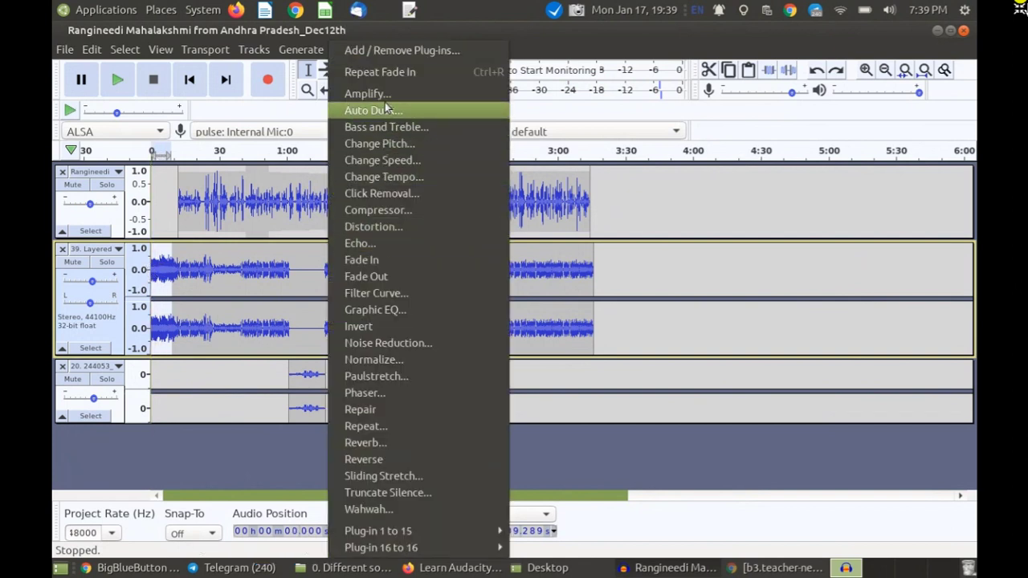
left_click(372, 260)
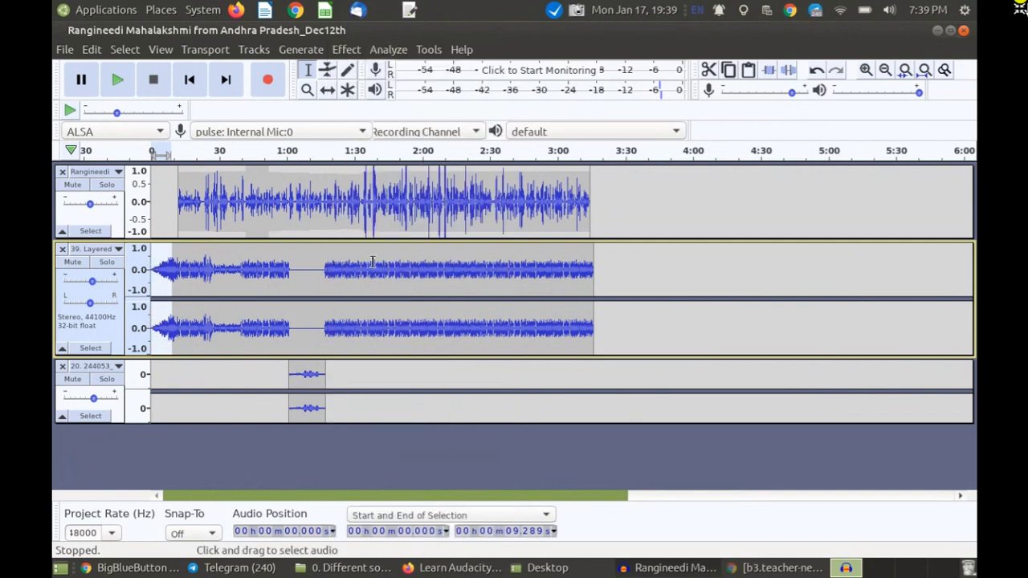
- Play the mix from the start to hear the music fade in up to the voice's entry, and stop it
left_click(189, 82)
key("space")
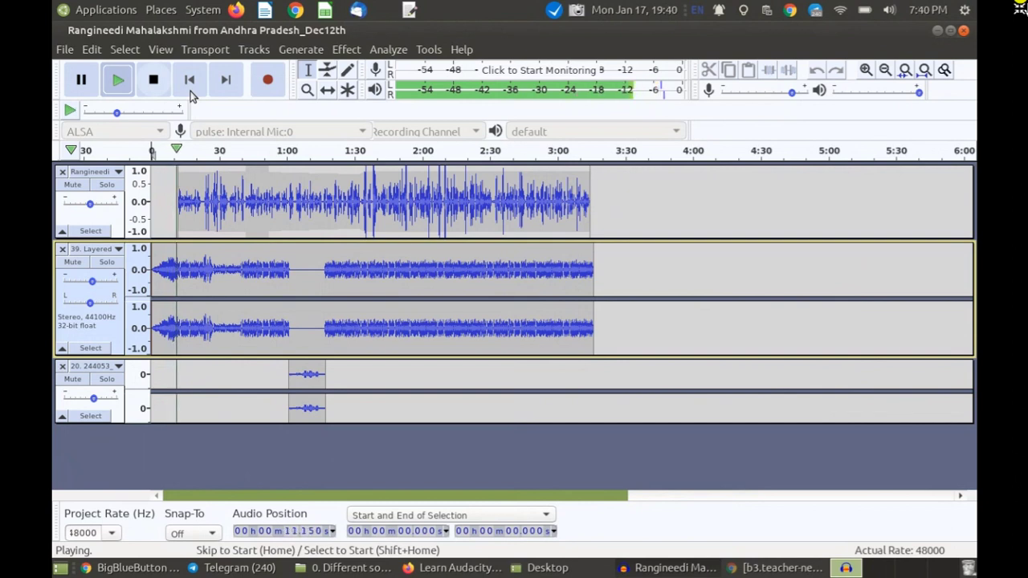
left_click(190, 91)
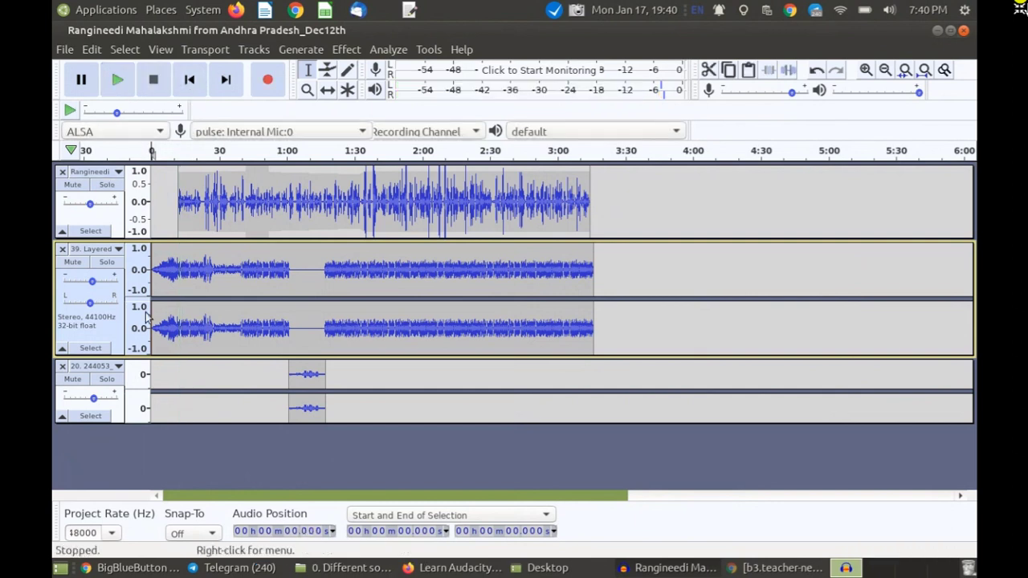
- Cut the section from about 0:06.7 to 0:12.1 out of the 39. Layered track and undo the removal
left_click(167, 273)
left_click_drag(166, 273, 171, 275)
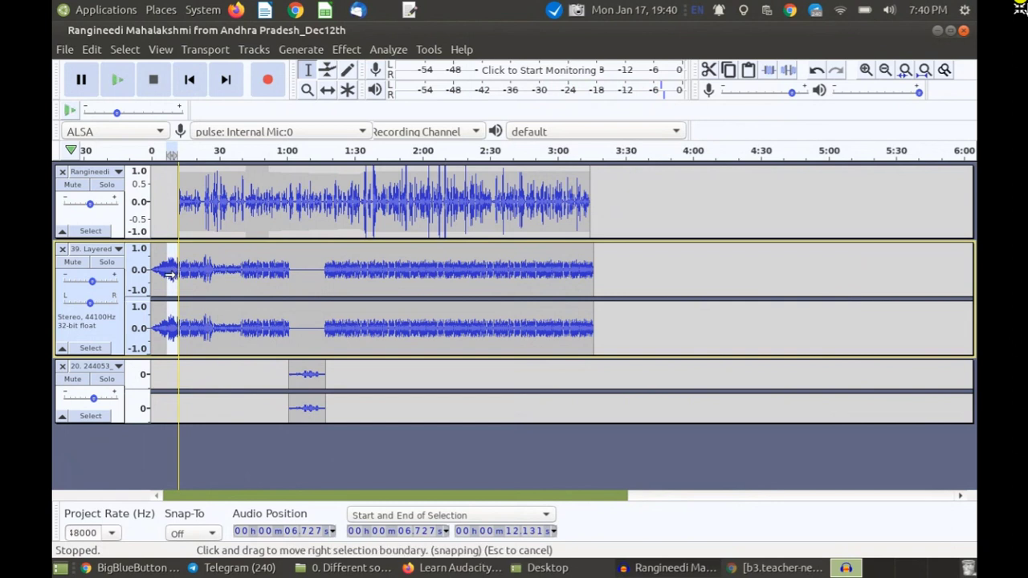
key("Delete")
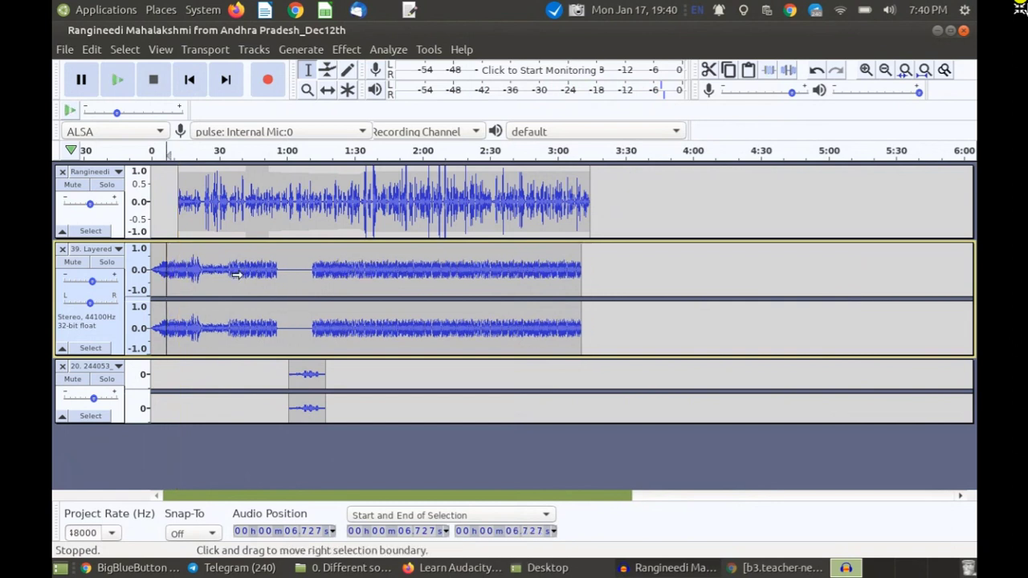
key("ctrl+z")
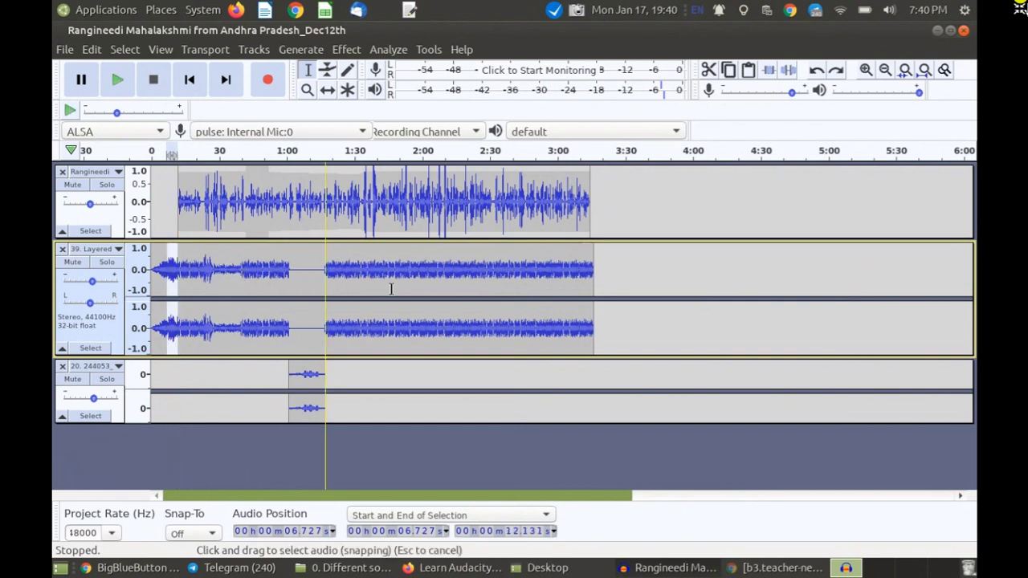
- Paste the copied music section at the end of the 39. Layered track's first clip, at about 3:15.9
left_click(595, 277)
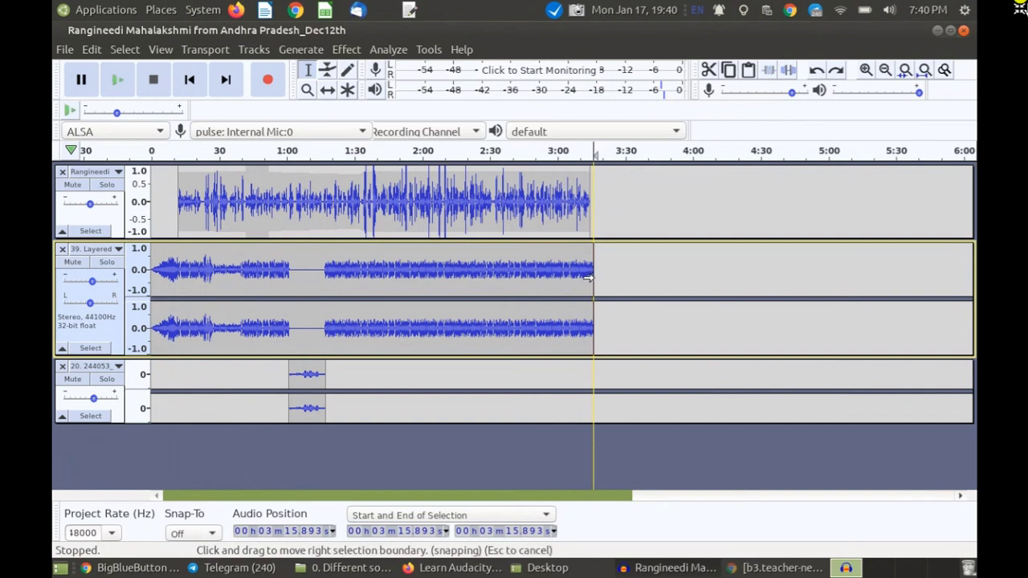
key("ctrl+v")
left_click(593, 279)
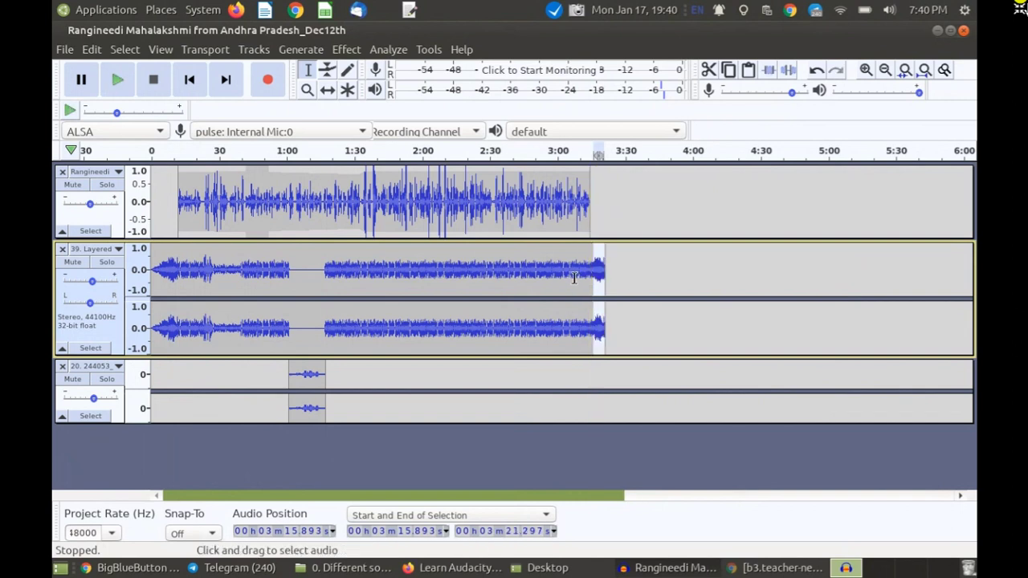
- Apply a Fade Out to the 39. Layered track from about 3:07.7 to its end and play the ending from about 3:06
left_click(574, 277)
key("shift+End")
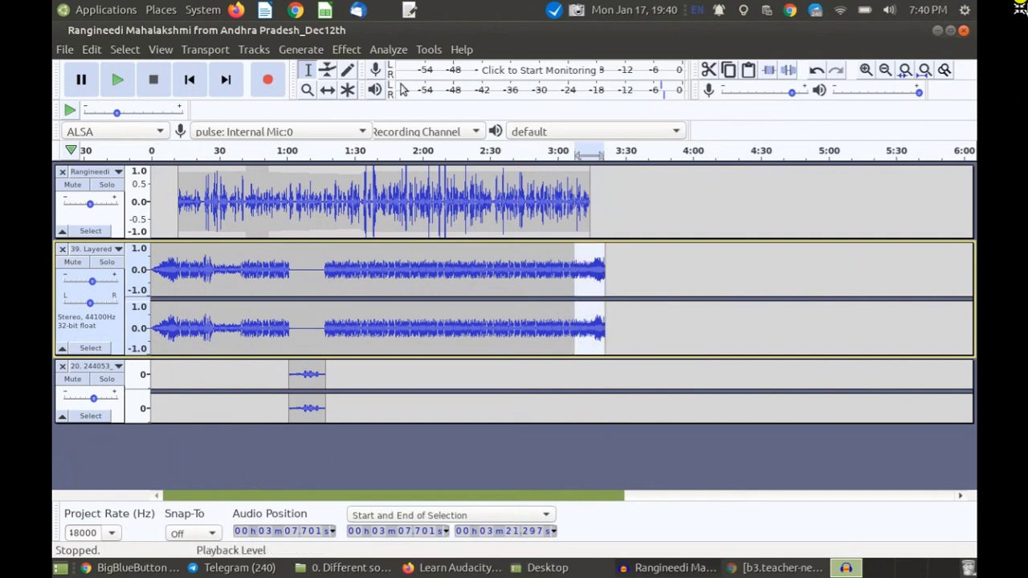
left_click(344, 49)
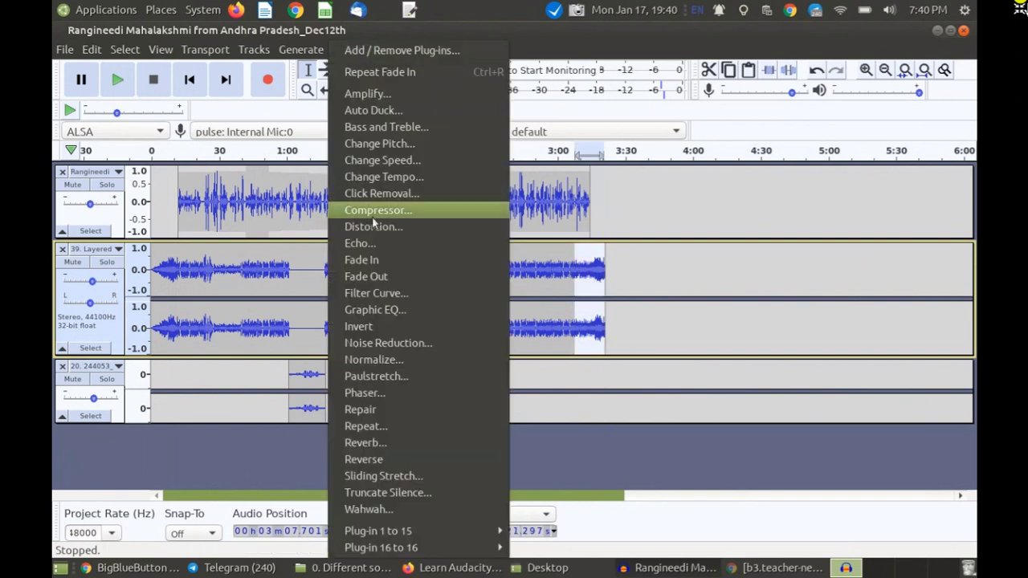
left_click(379, 276)
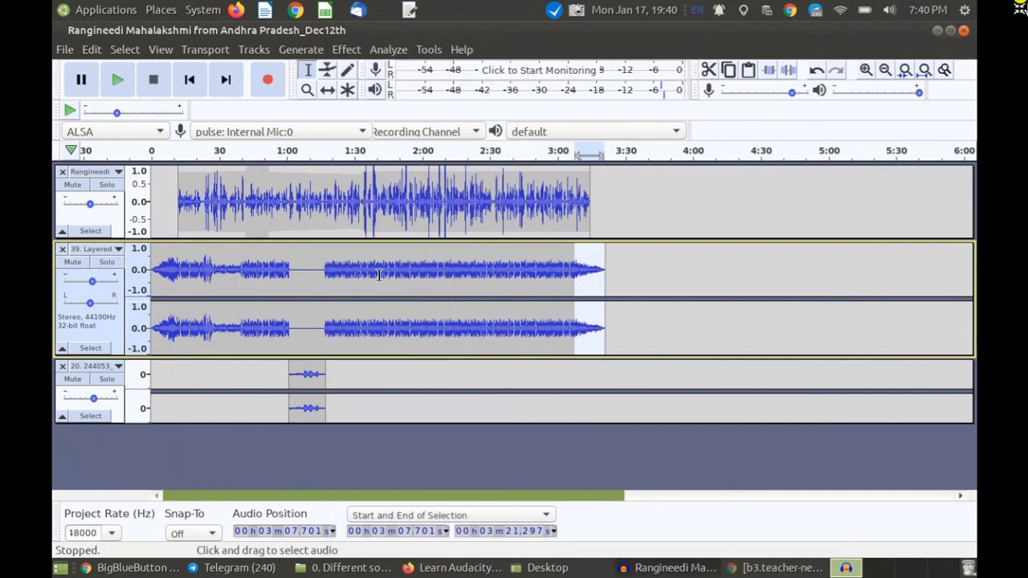
left_click(571, 273)
key("space")
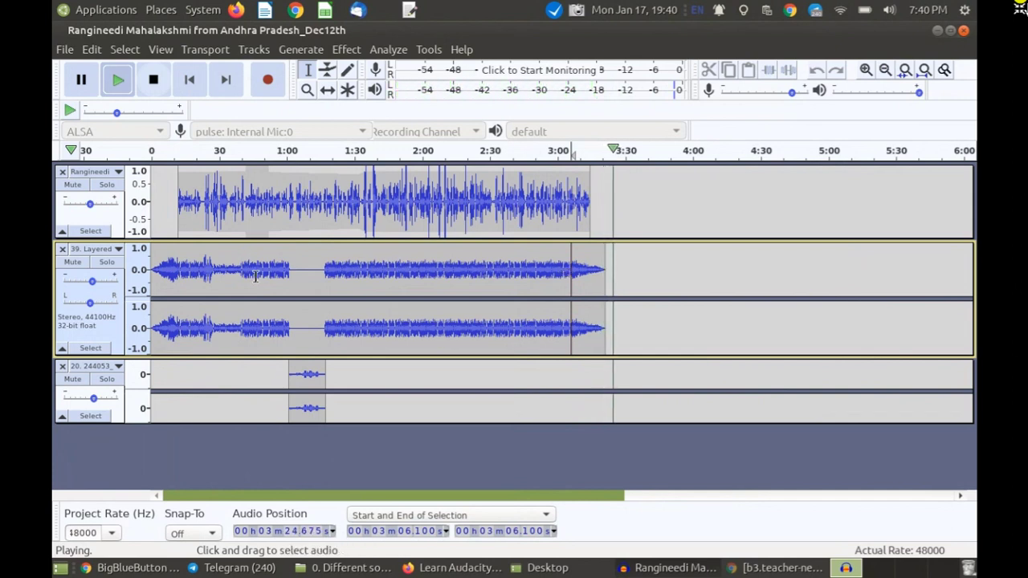
- Stop playback and apply a Fade In to the 39. Layered track from about 1:15 to 1:21.4, where the music resumes after the silence
left_click(319, 274)
left_click_drag(319, 274, 334, 274)
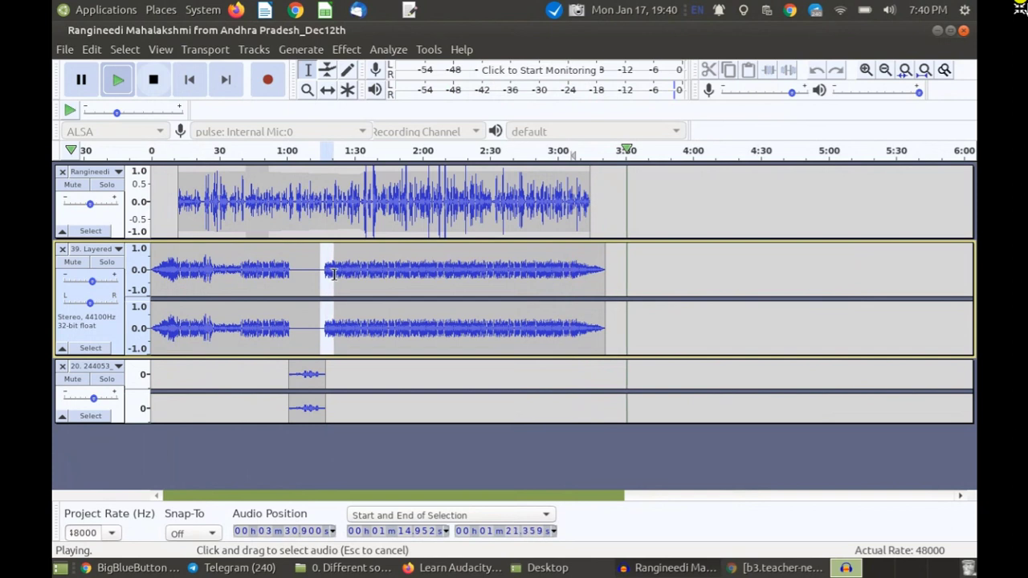
left_click(349, 49)
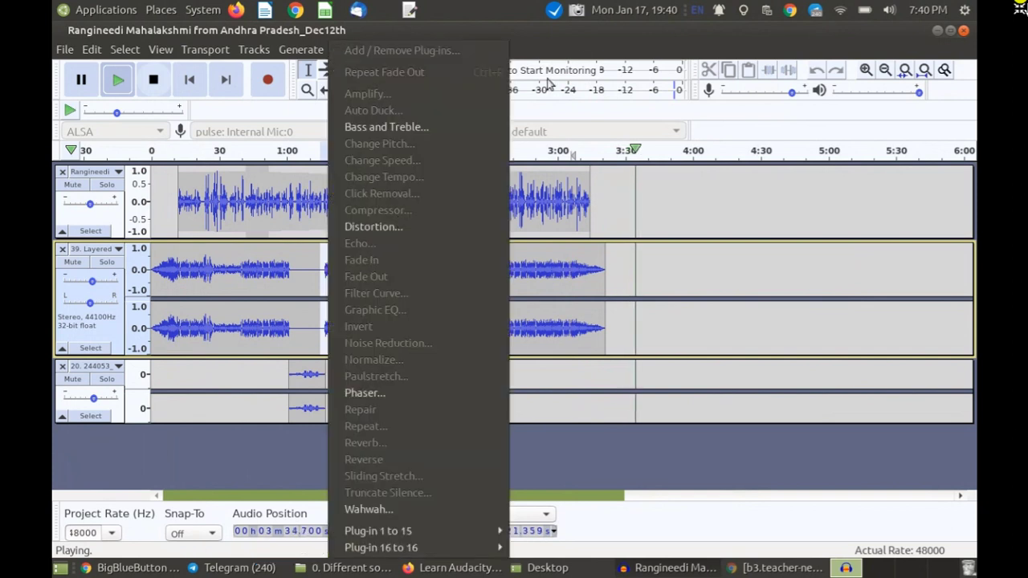
key("Escape")
left_click(153, 79)
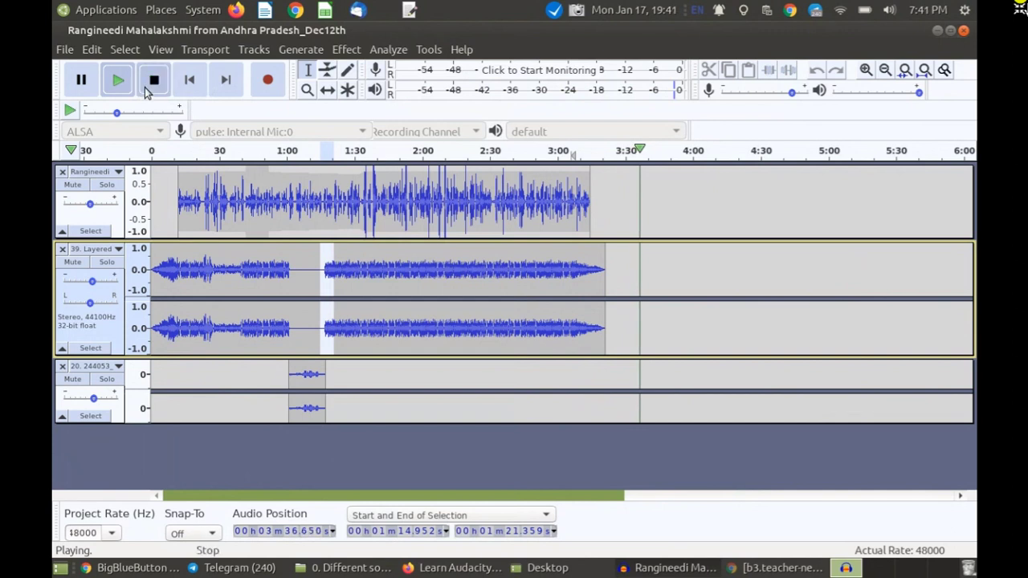
left_click(346, 49)
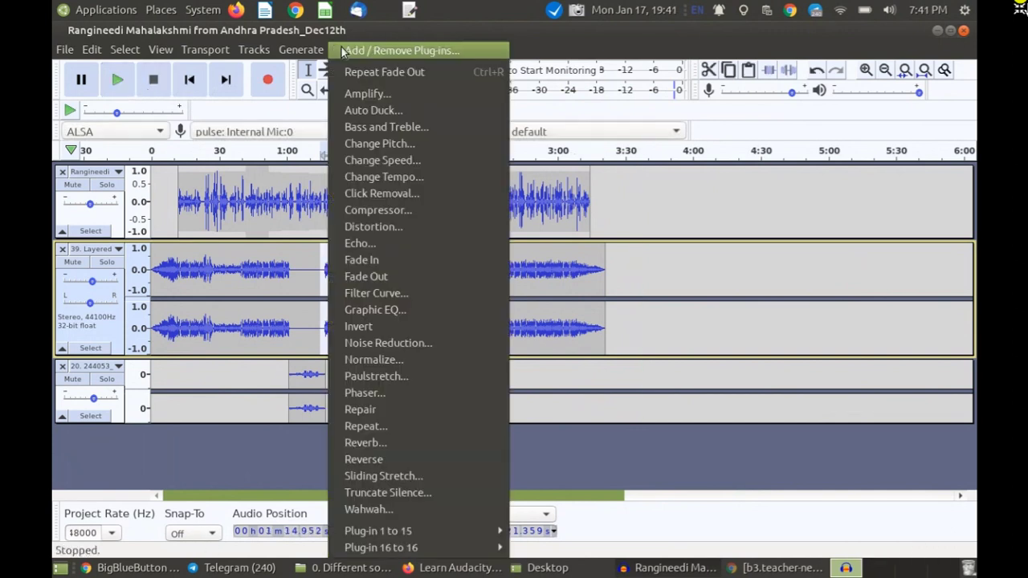
left_click(365, 259)
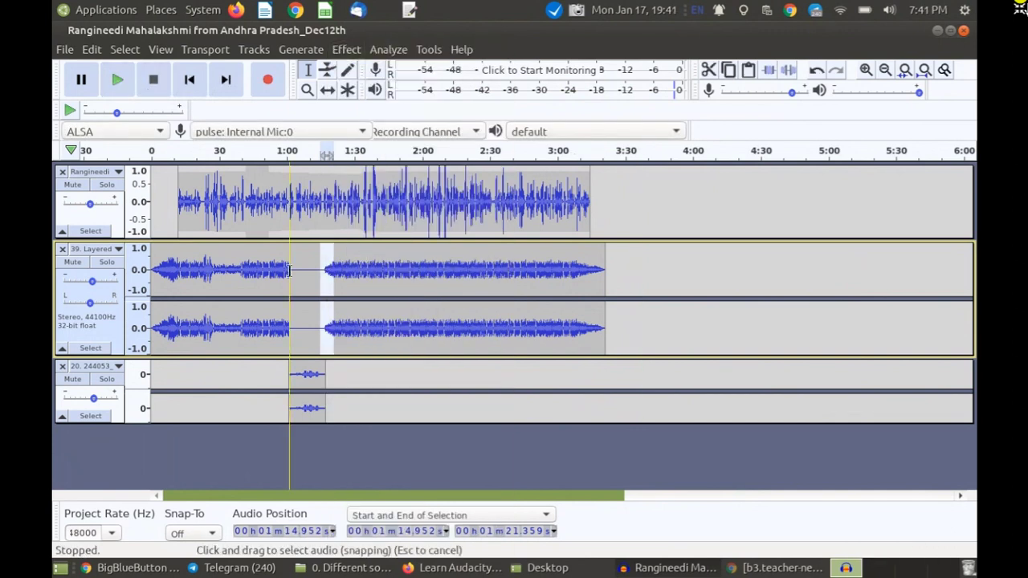
- Apply a Fade Out to the 39. Layered track from about 0:56.7 to 1:02.8, just before the silent gap
left_click_drag(292, 271, 279, 271)
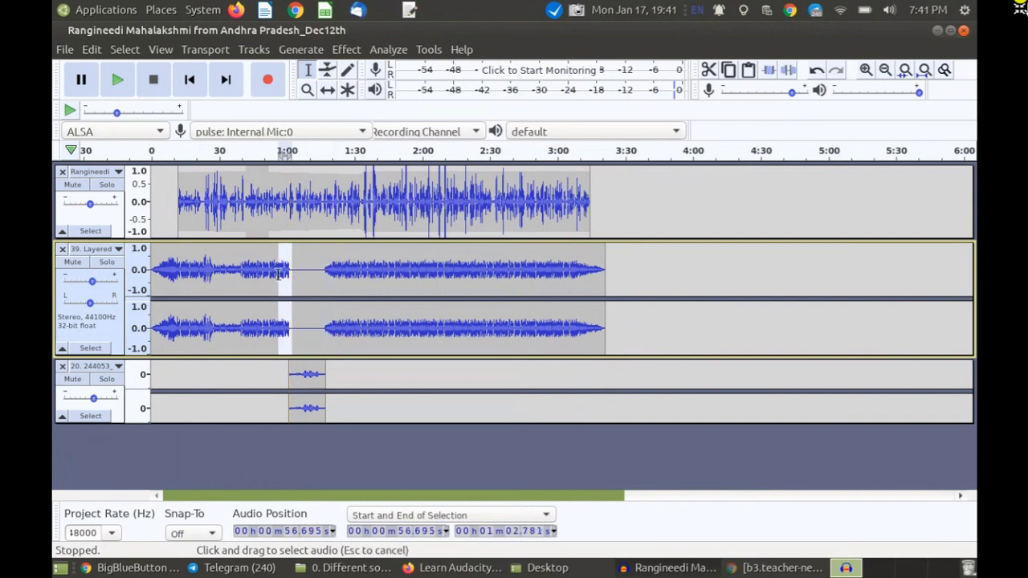
left_click(346, 49)
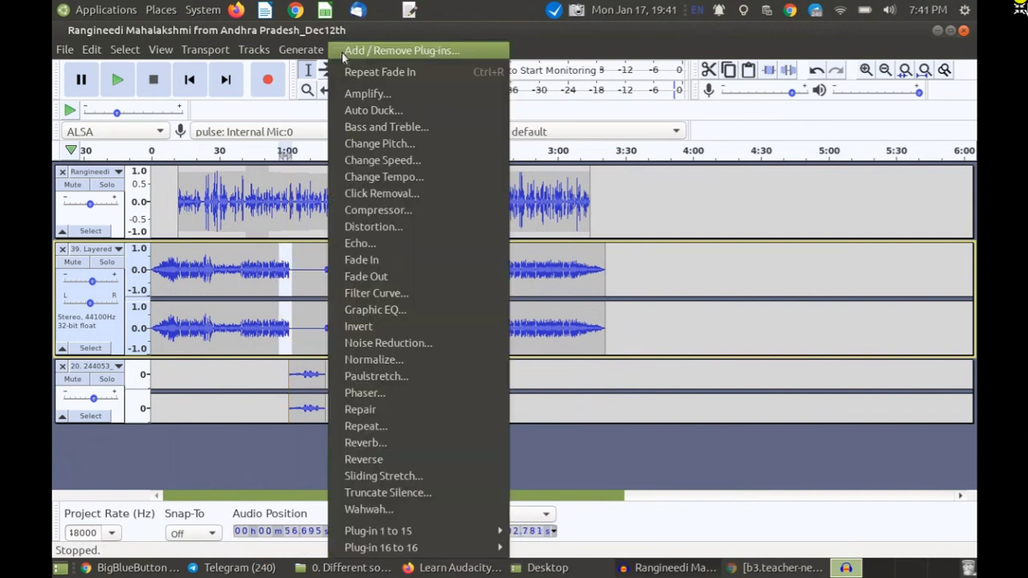
left_click(388, 276)
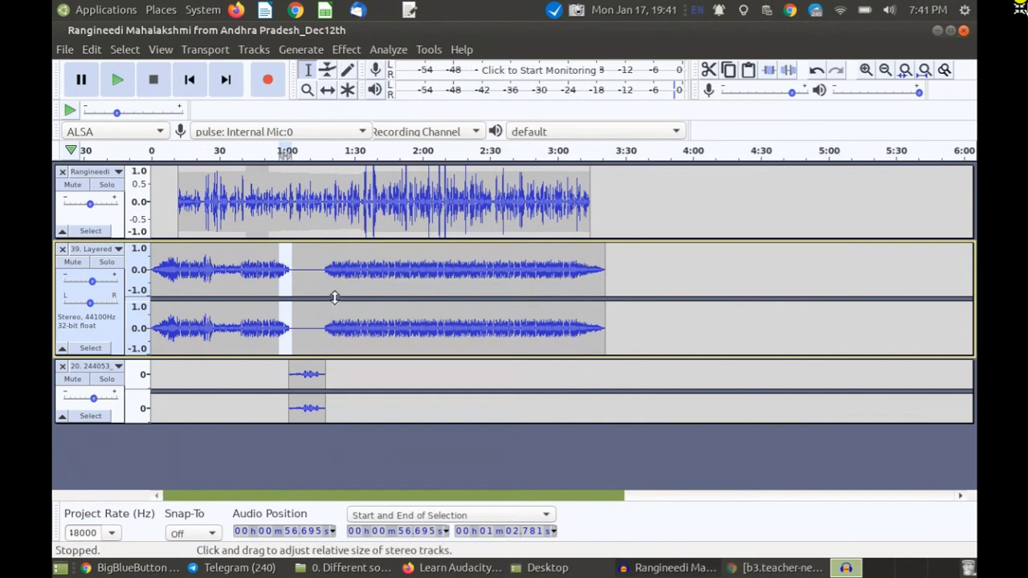
- Play the mix from about 0:53.8 to hear the music fade out into the sound effect, and stop it
left_click(273, 283)
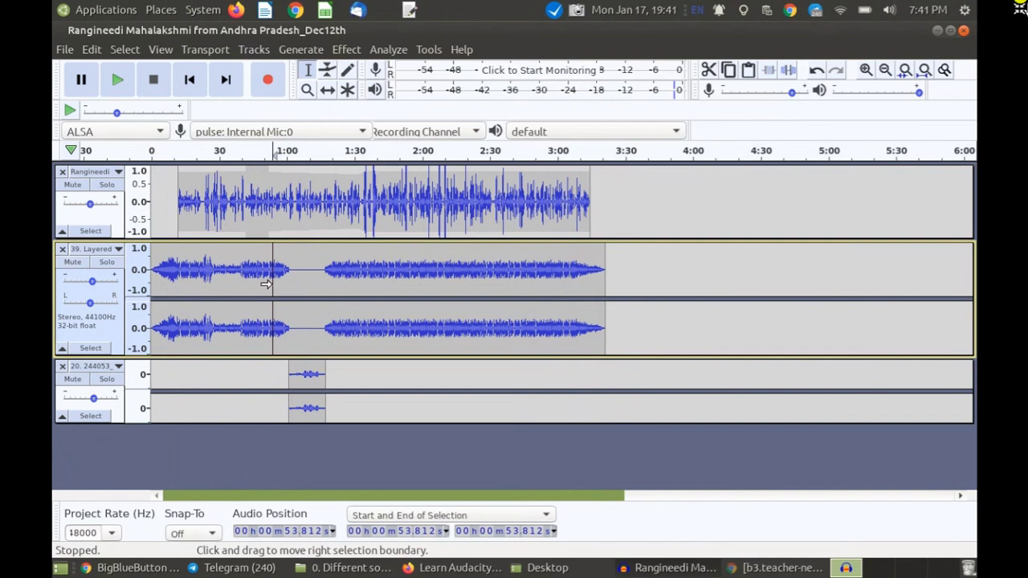
key("space")
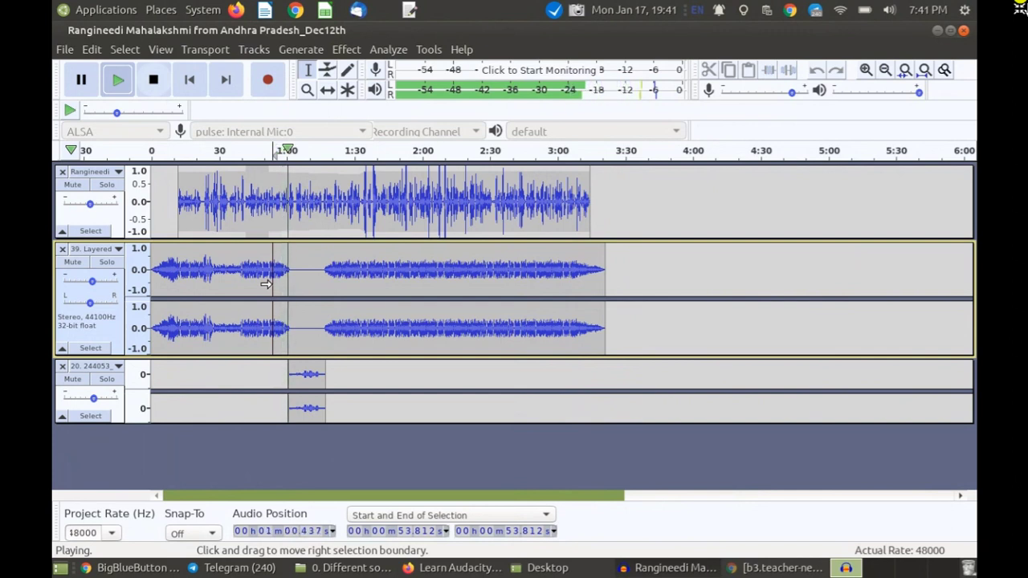
key("space")
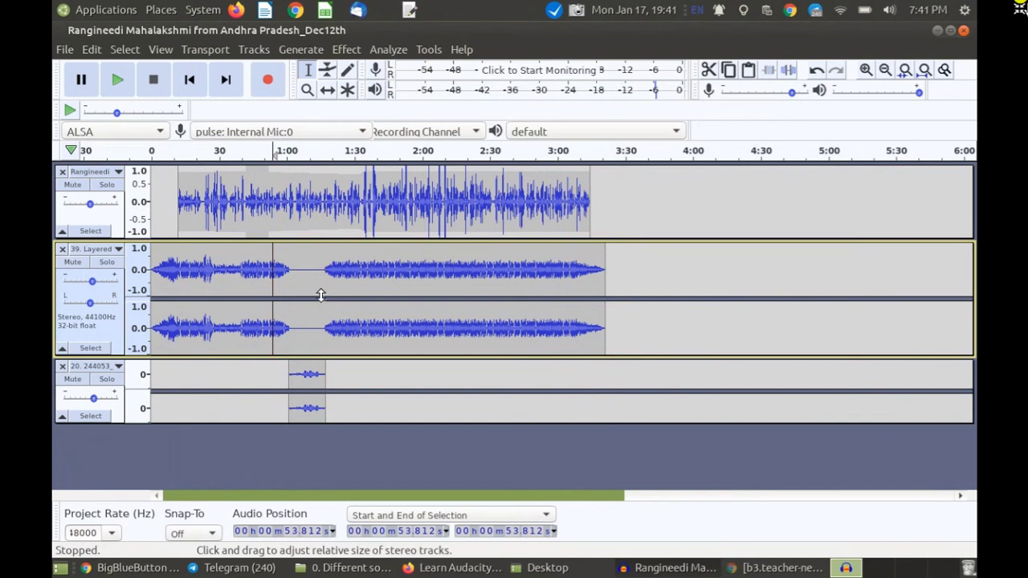
- Save the project and review the available audio export formats
key("ctrl+s")
left_click(64, 50)
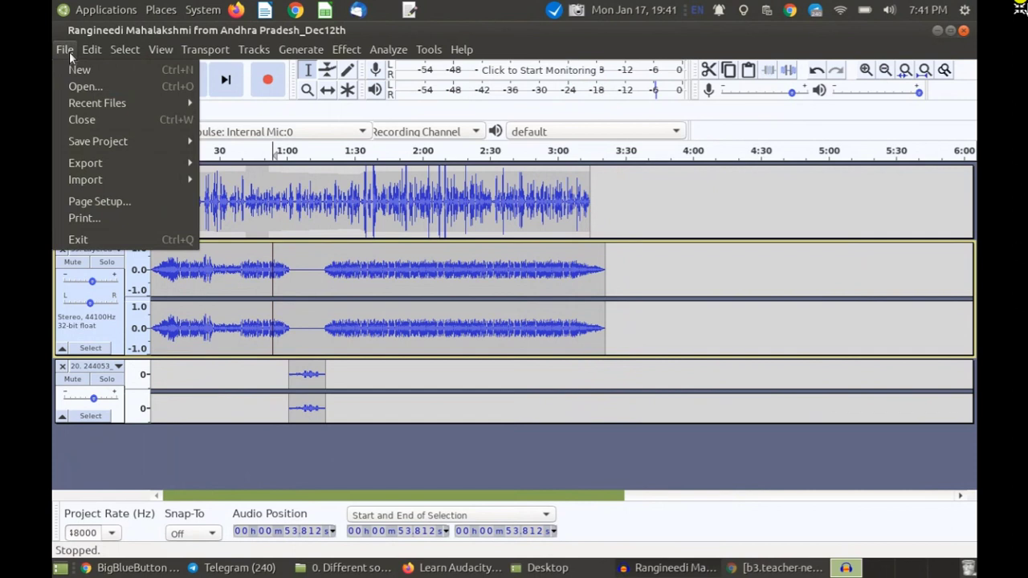
mouse_move(116, 167)
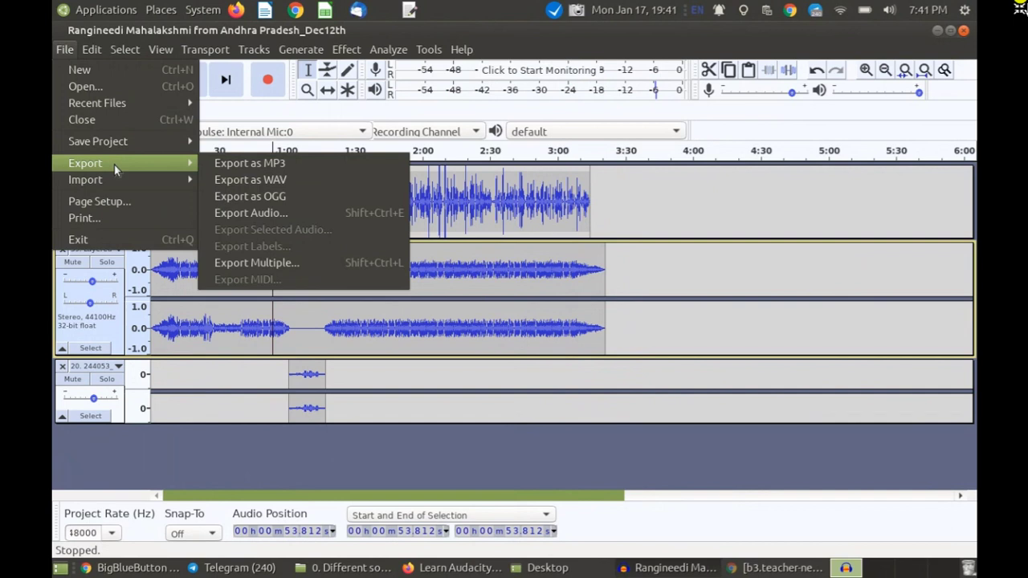
left_click(513, 42)
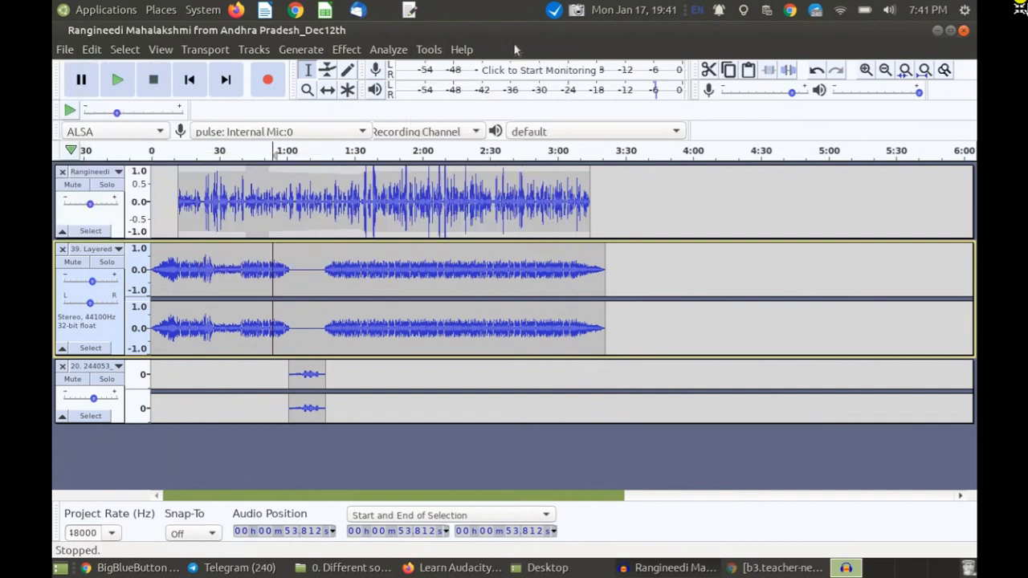
- Save the project as a new .aup file on the Desktop, changing the date in its name to Dec17th
left_click(65, 49)
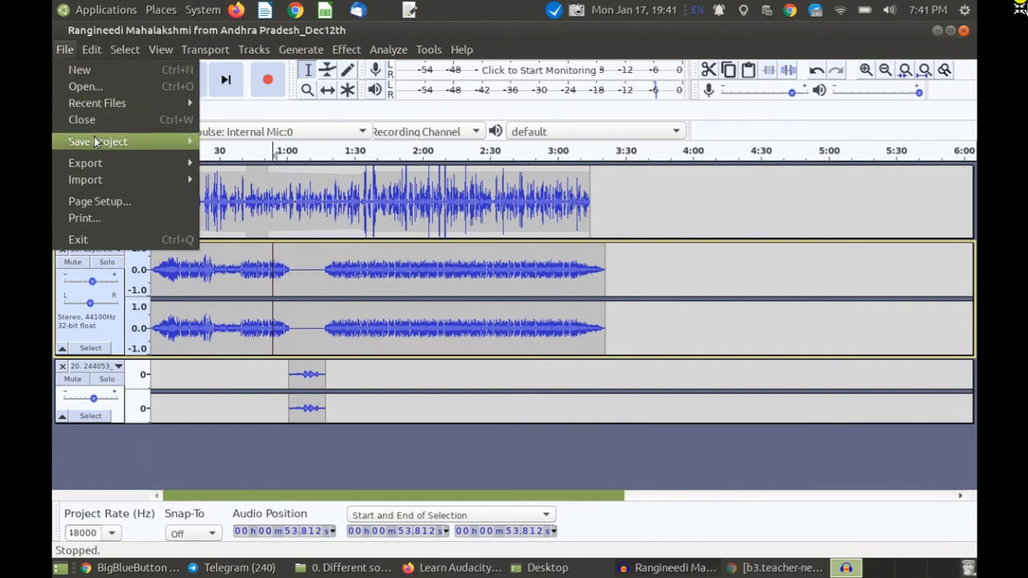
mouse_move(145, 141)
left_click(247, 161)
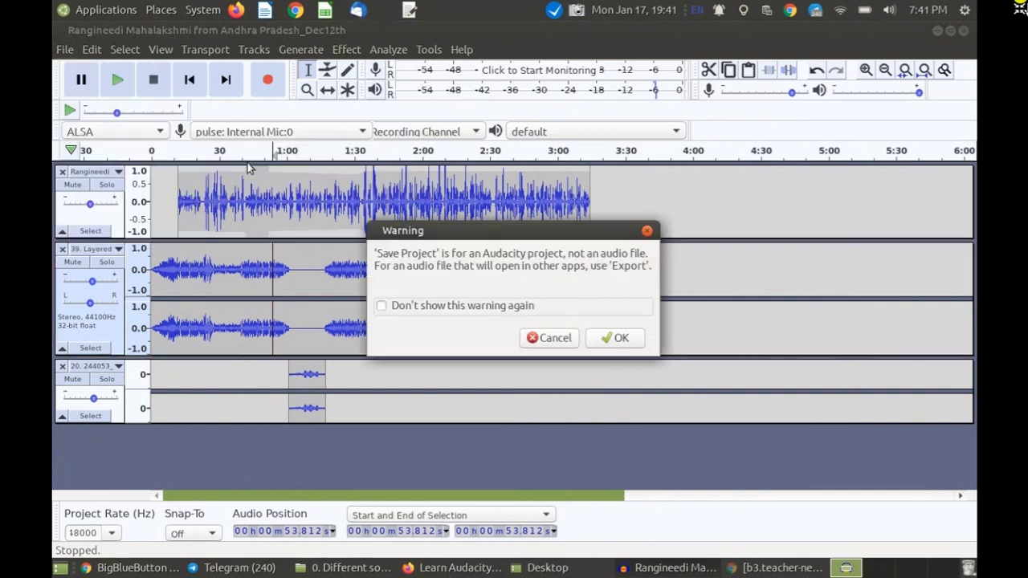
left_click(602, 340)
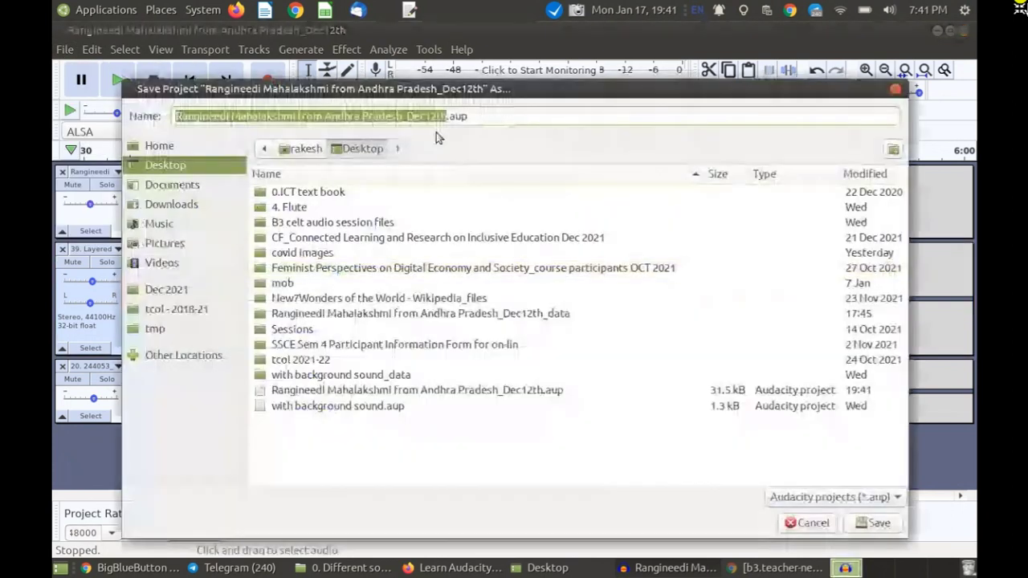
left_click(437, 116)
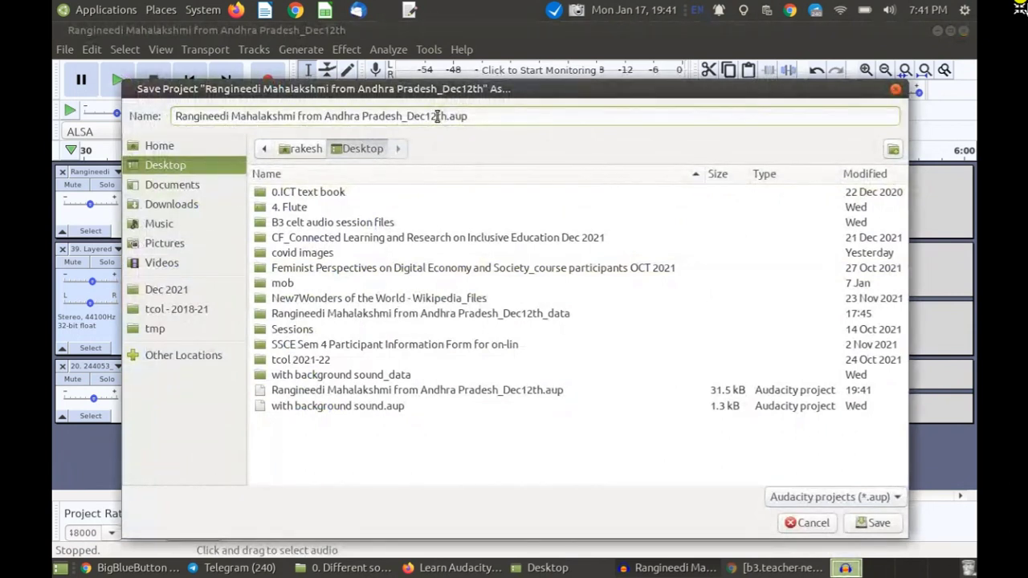
key("BackSpace")
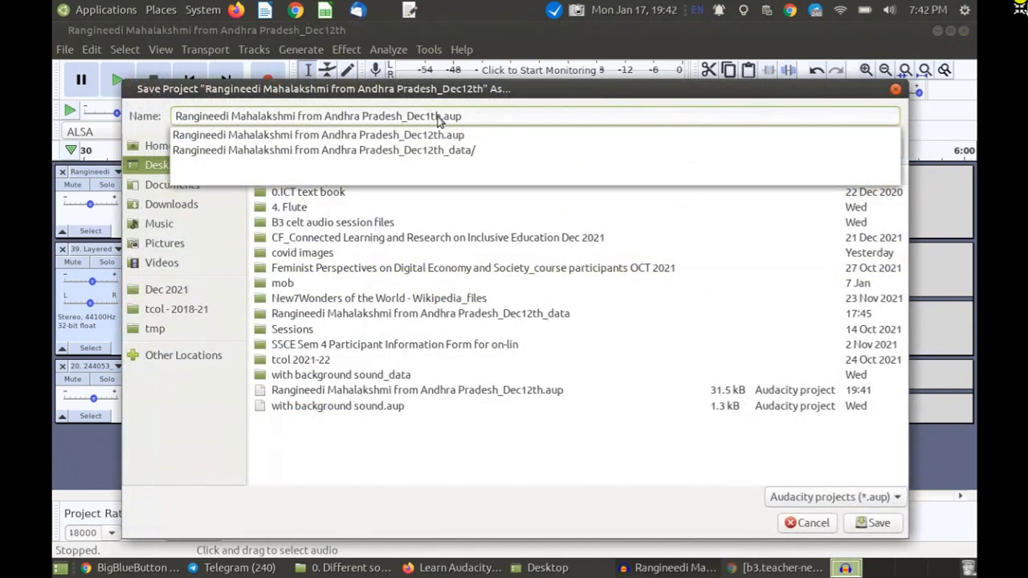
type("7")
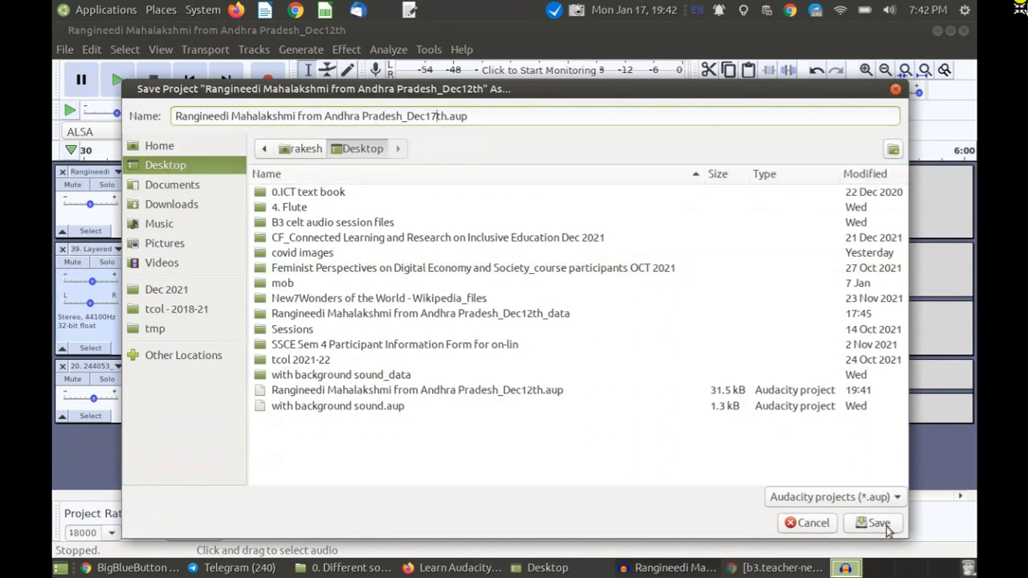
left_click(878, 523)
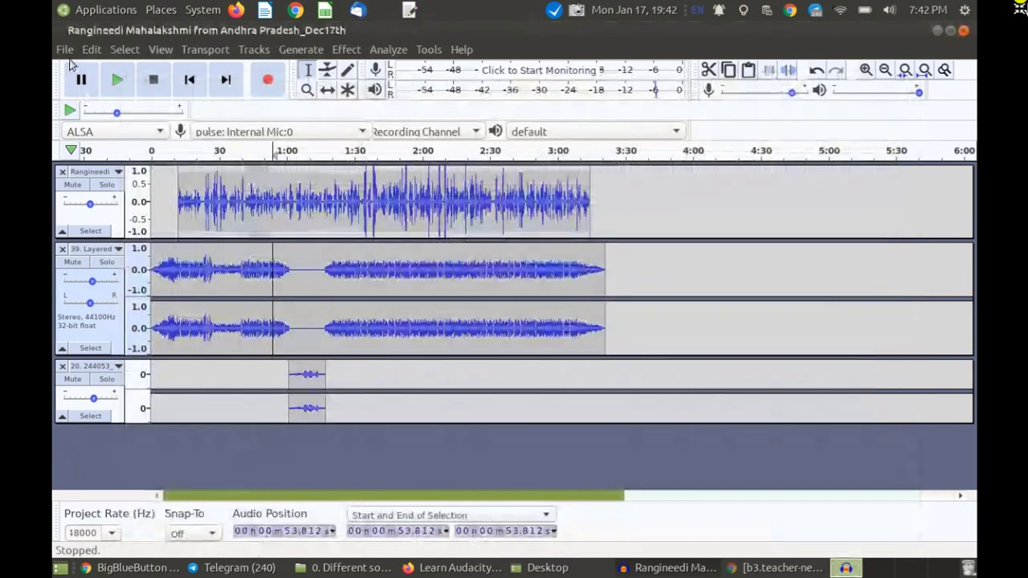
- Start exporting the mix as MP3 and highlight the .mp3 extension in the file name
left_click(64, 49)
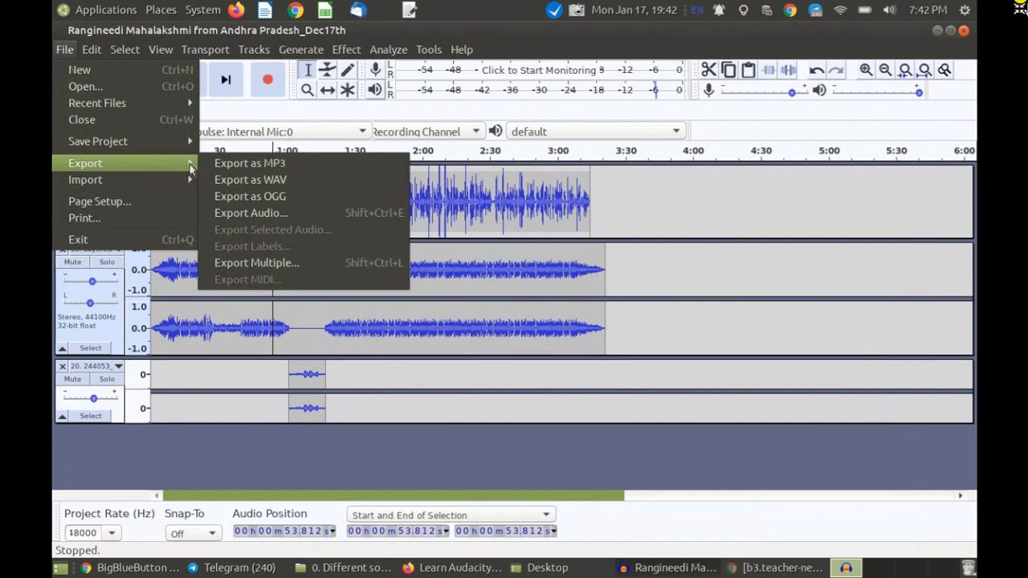
left_click(261, 162)
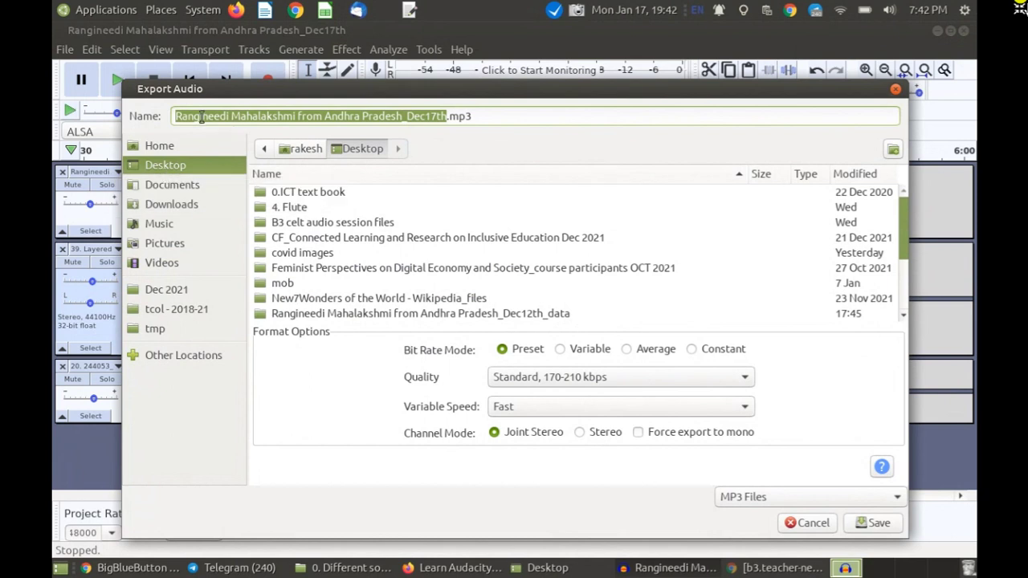
left_click(474, 116)
left_click_drag(474, 116, 448, 117)
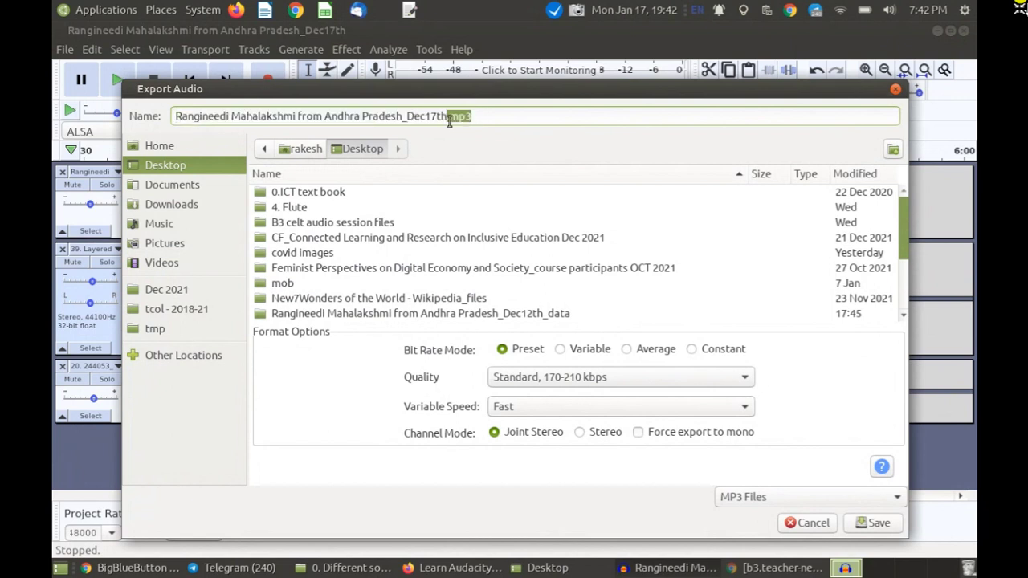
left_click(488, 116)
- Try the Extreme, 220-260 kbps and Insane, 320 kbps quality presets for the MP3 export, and return to Standard, 170-210 kbps
left_click(535, 382)
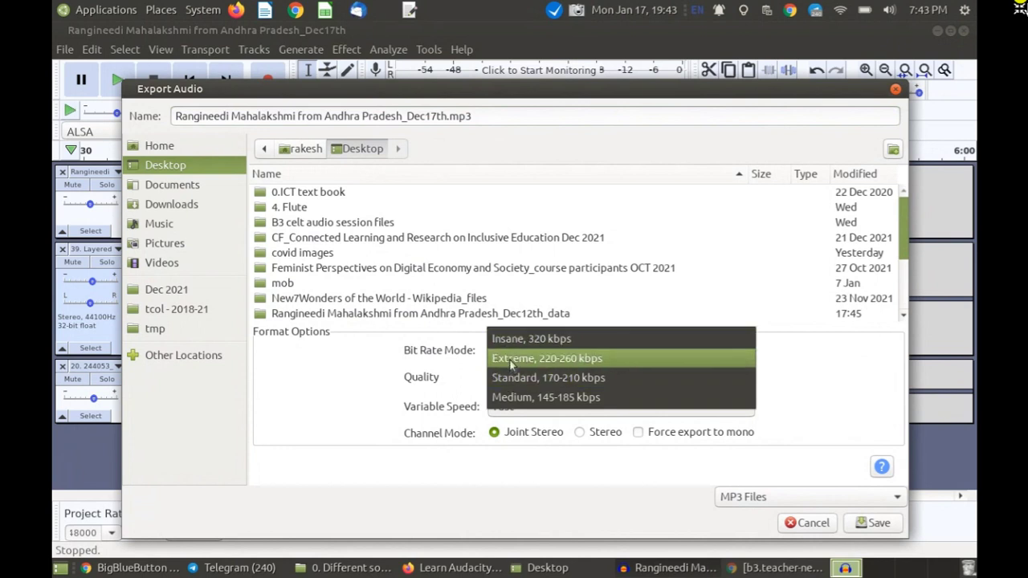
left_click(510, 359)
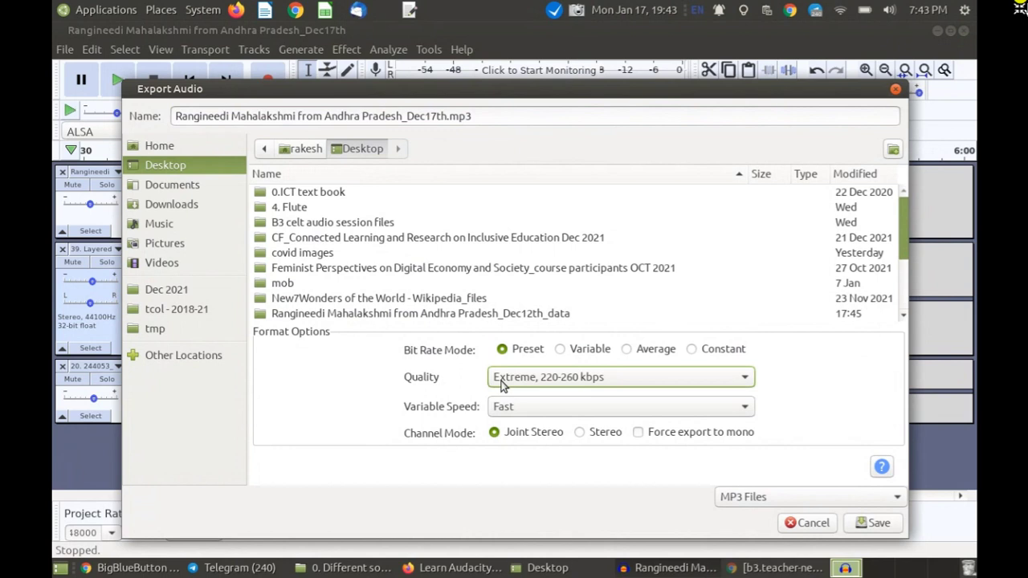
left_click(500, 383)
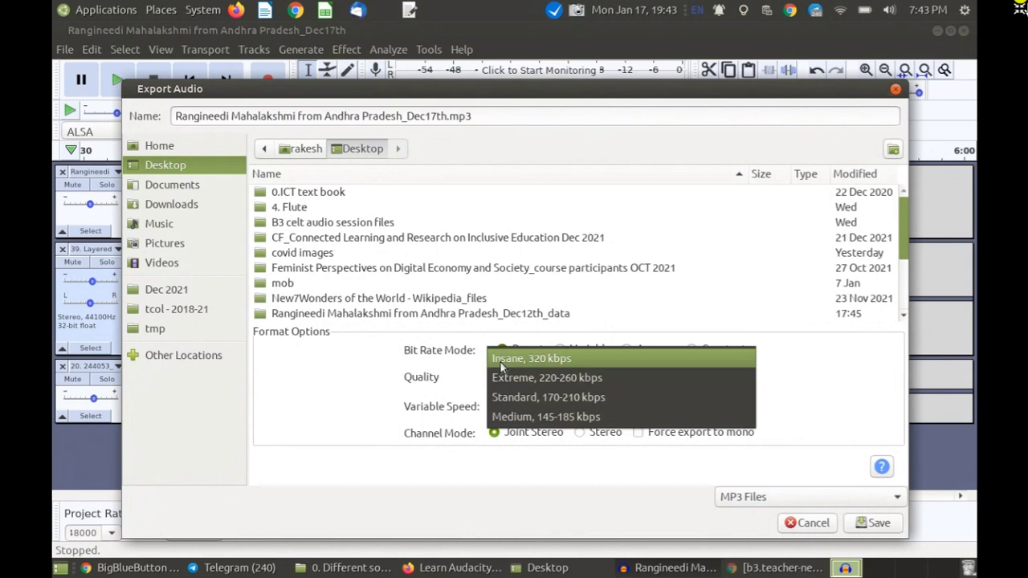
left_click(501, 359)
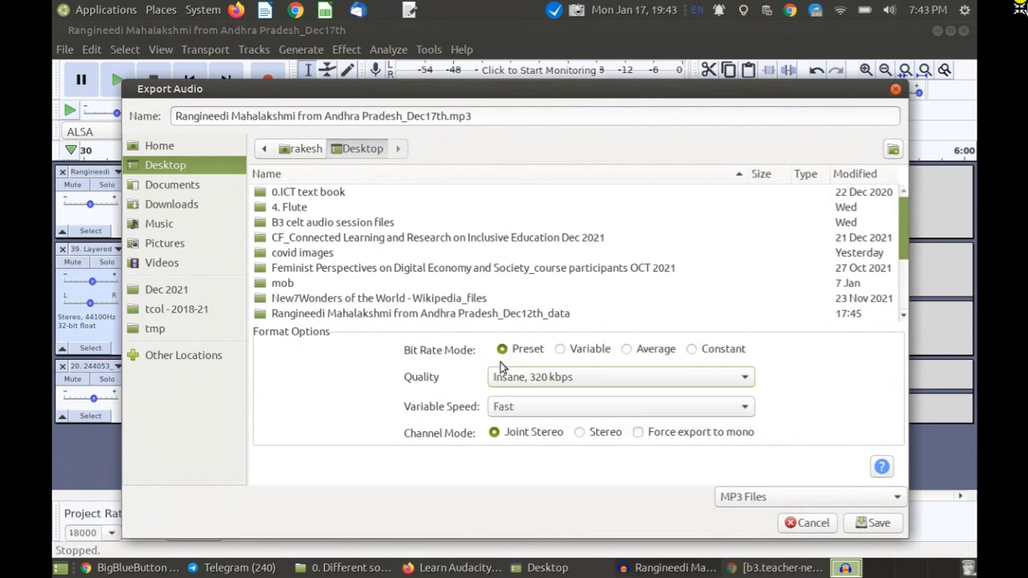
left_click(535, 383)
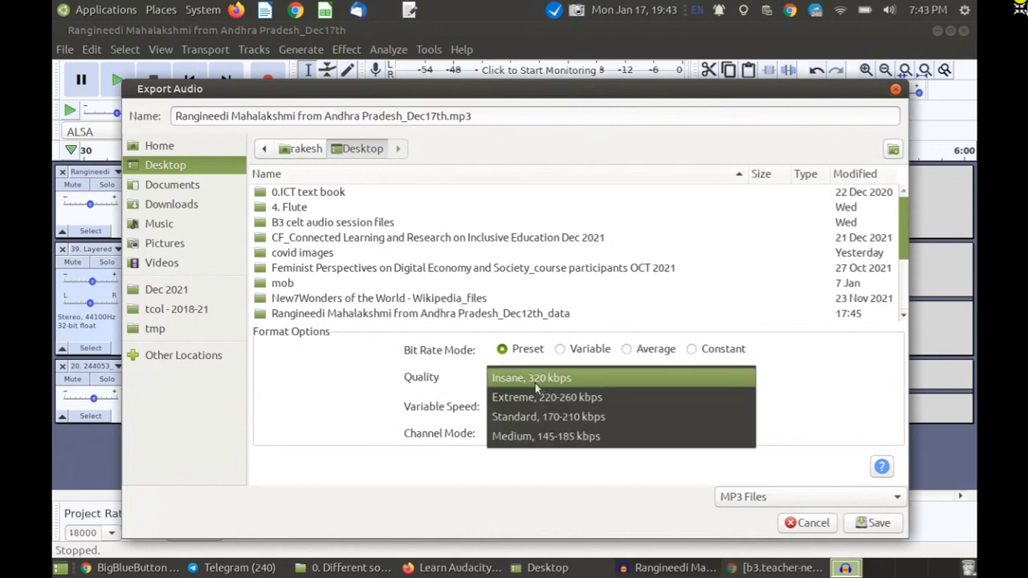
left_click(523, 419)
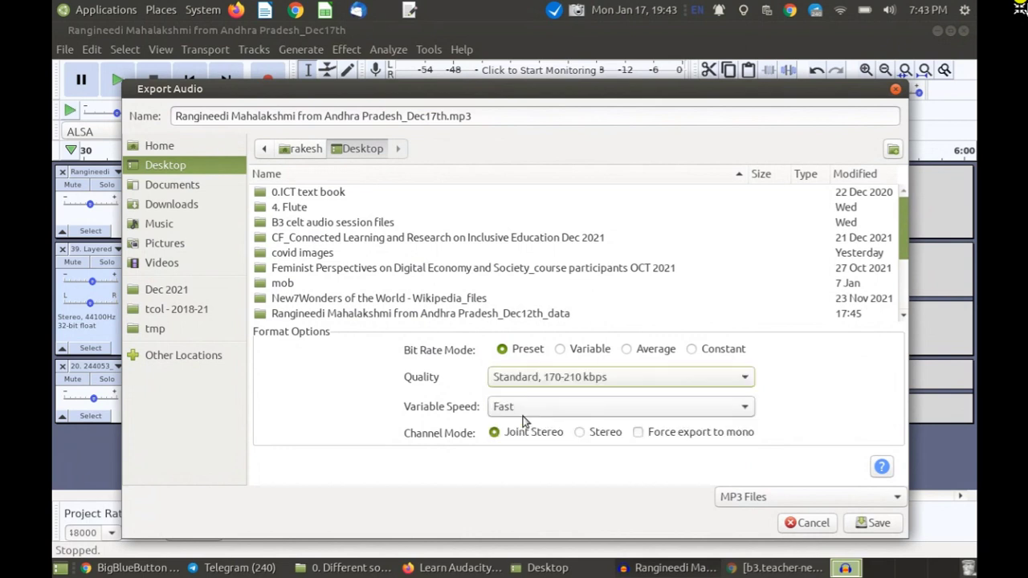
- Try the Medium, 145-185 kbps quality preset and Extreme again, and set the quality back to Standard, 170-210 kbps
left_click(529, 381)
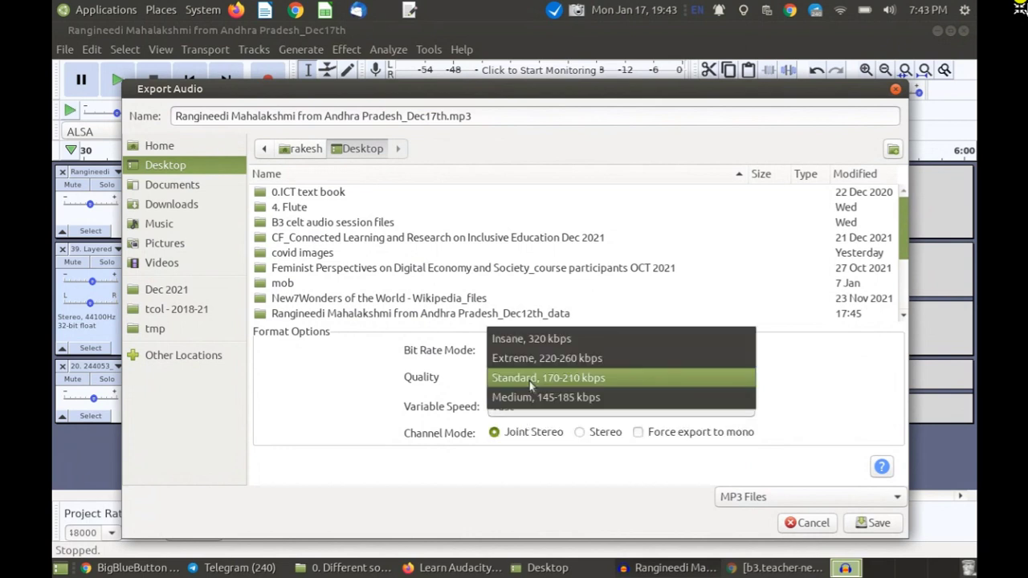
left_click(528, 398)
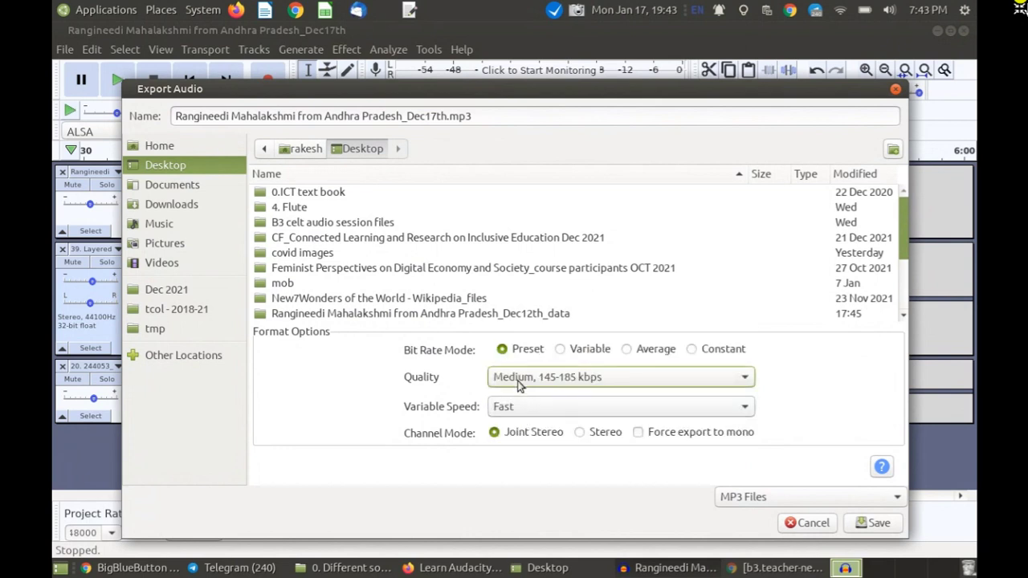
left_click(529, 378)
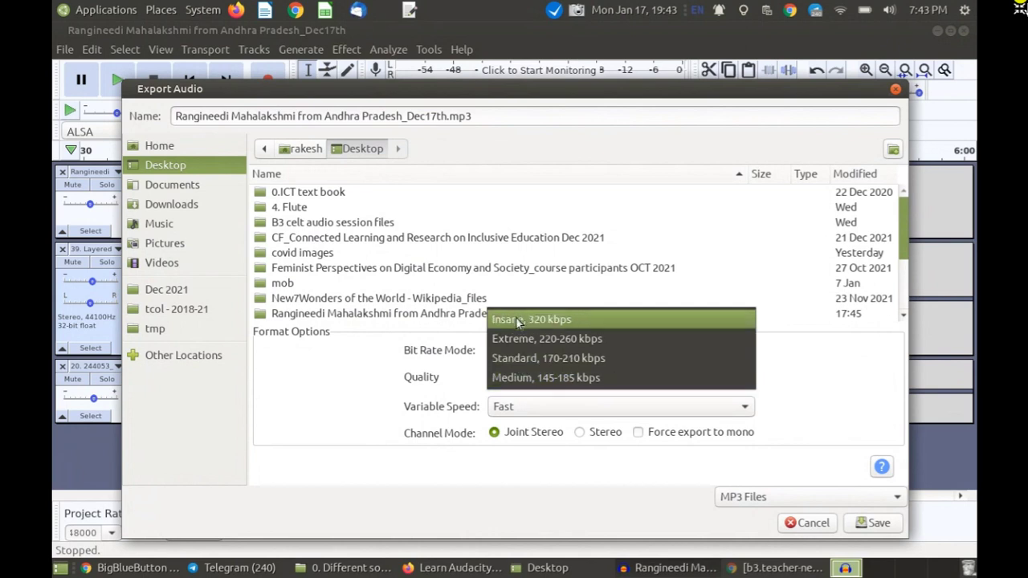
left_click(515, 341)
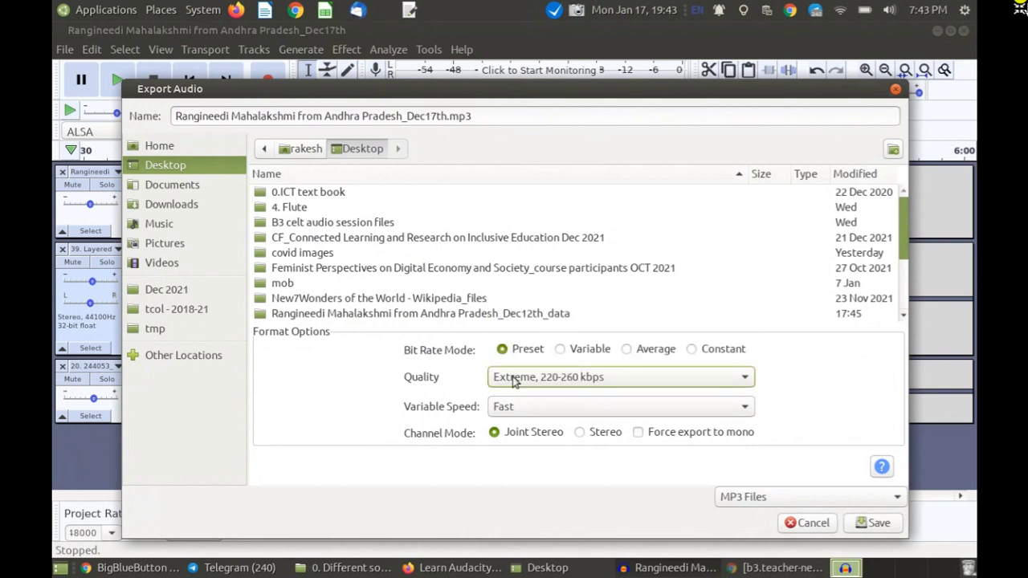
left_click(515, 381)
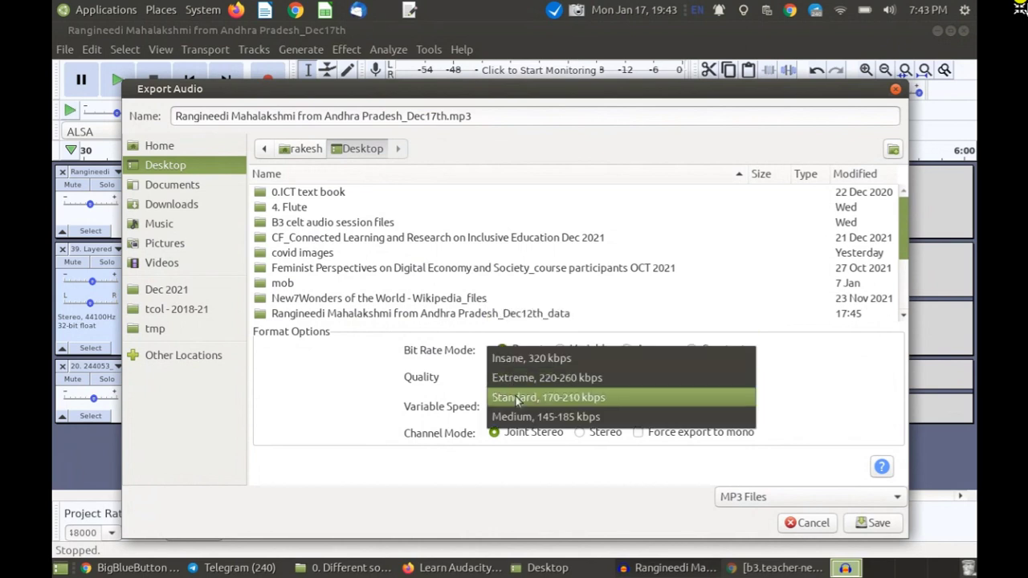
left_click(516, 396)
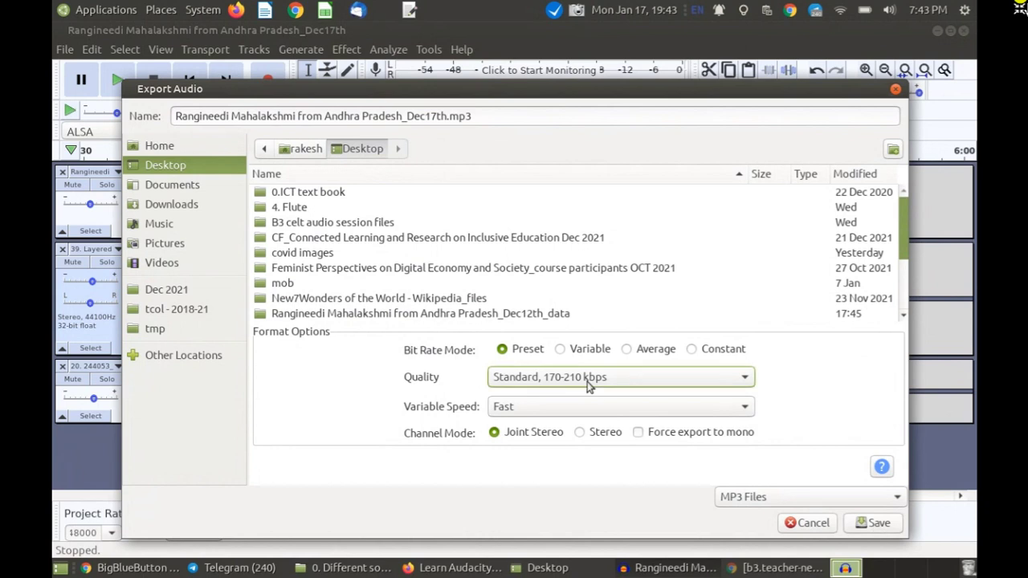
- Save the MP3 export to the Desktop with the current file name and format options
left_click(267, 209)
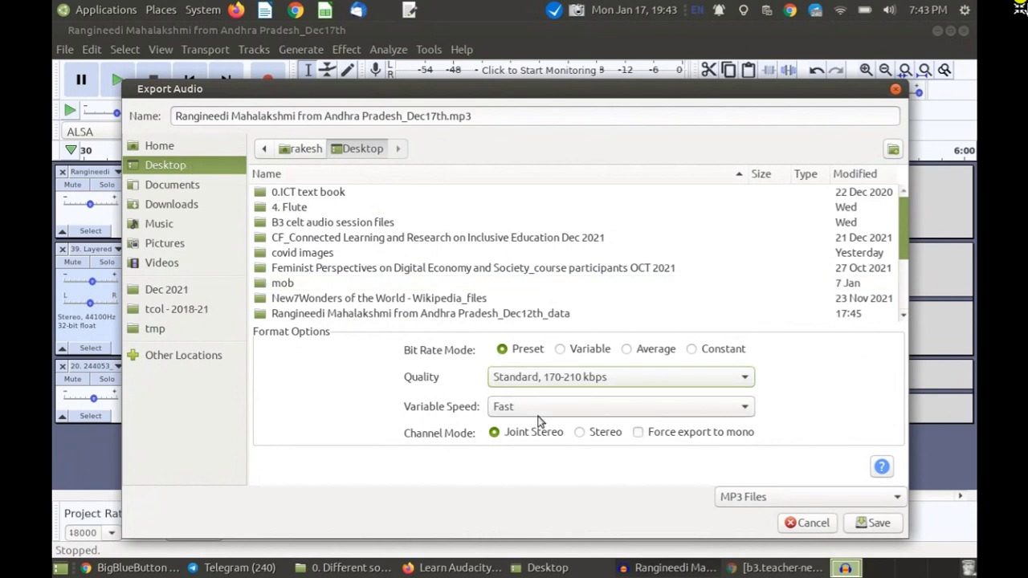
left_click(873, 525)
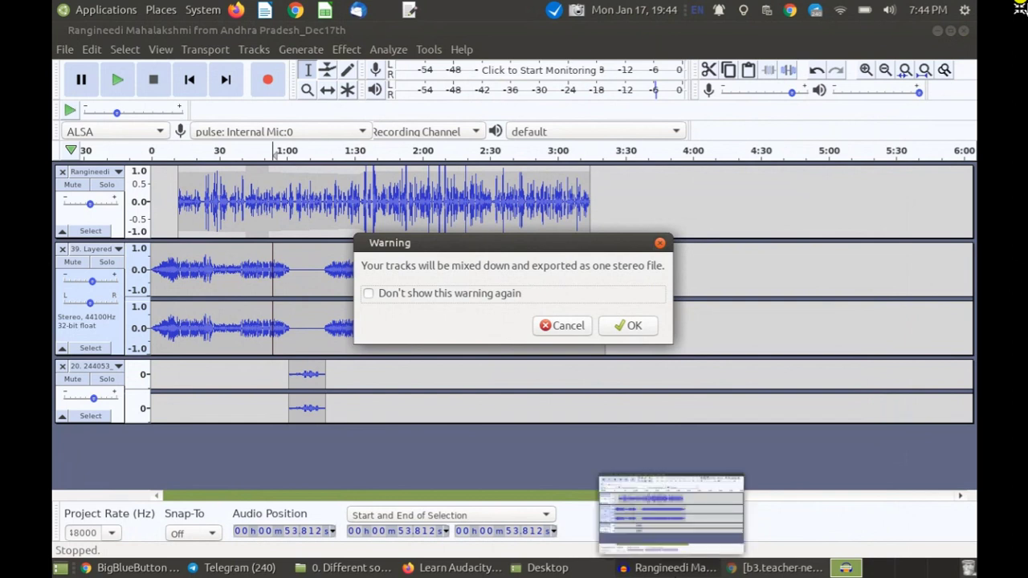
- Switch to the BigBlueButton webinar in Chrome, mute the microphone and unmute it again
left_click(482, 570)
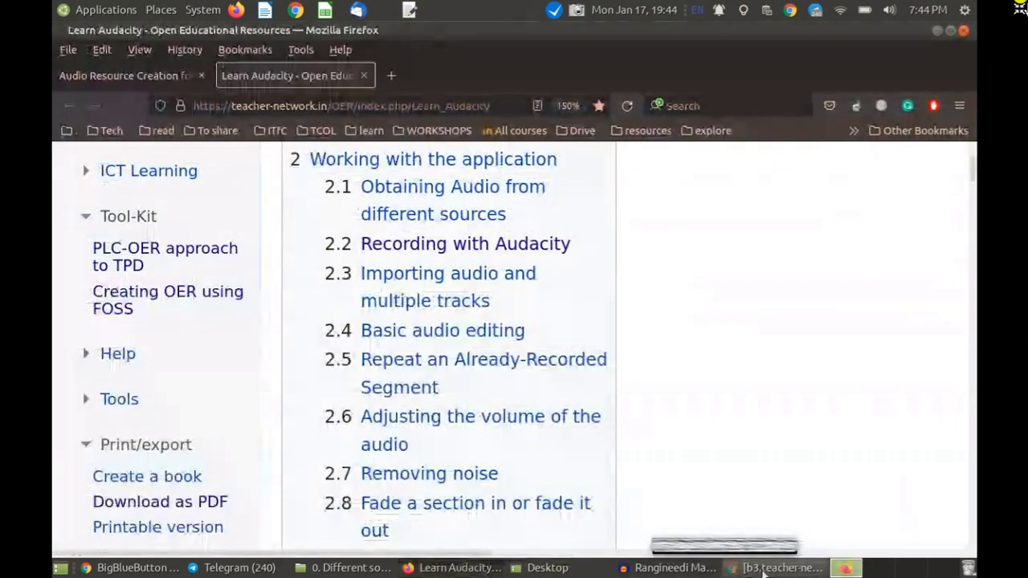
left_click(745, 570)
left_click(143, 565)
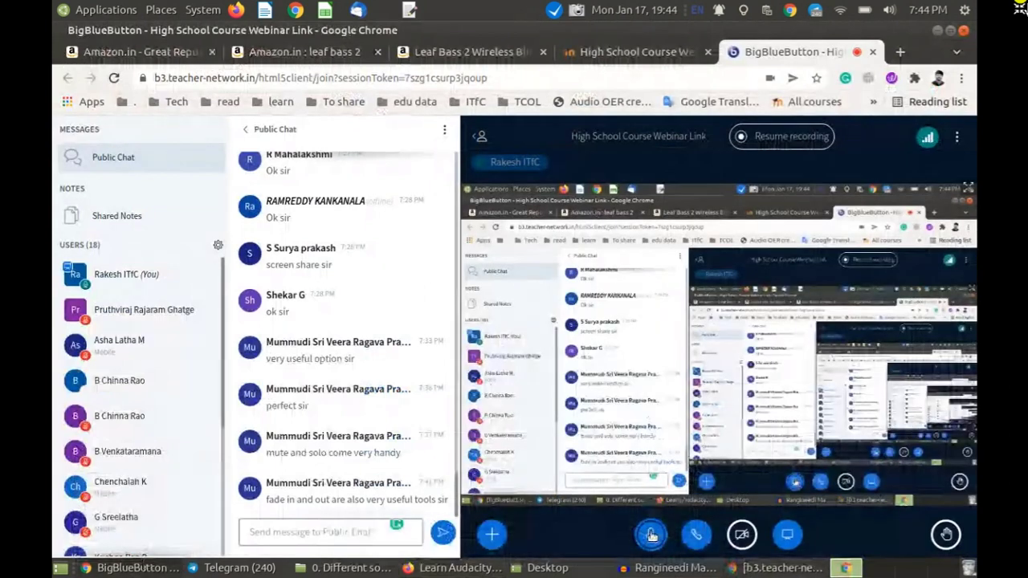
left_click(651, 536)
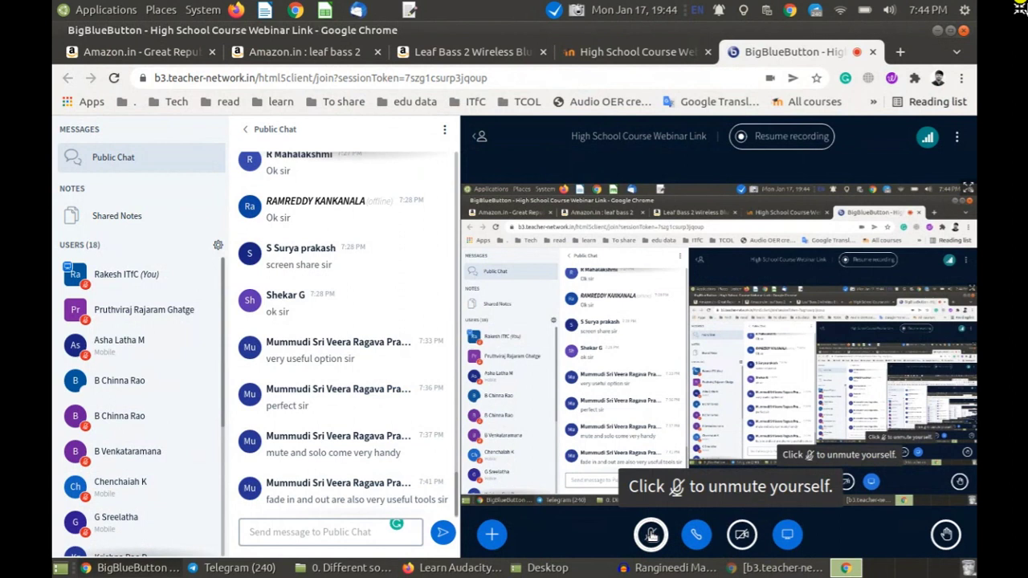
left_click(651, 535)
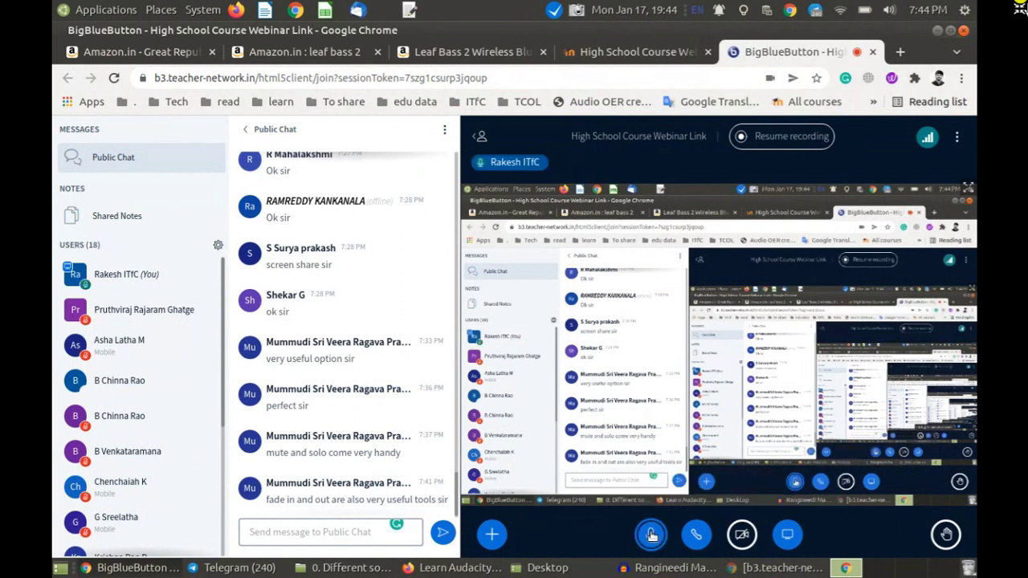
- Return to Audacity and accept mixing the tracks down to one stereo file
left_click(671, 567)
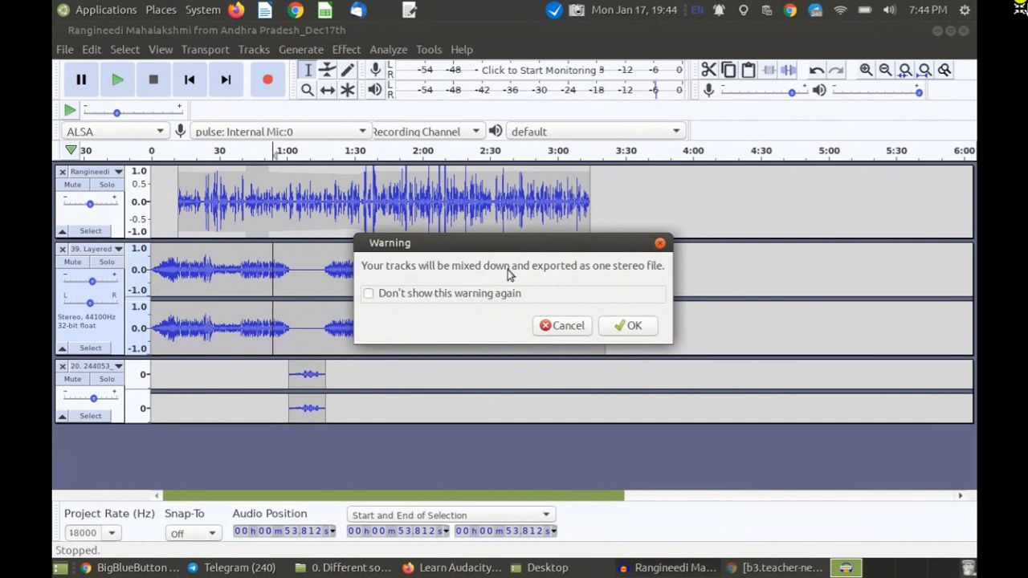
left_click(631, 327)
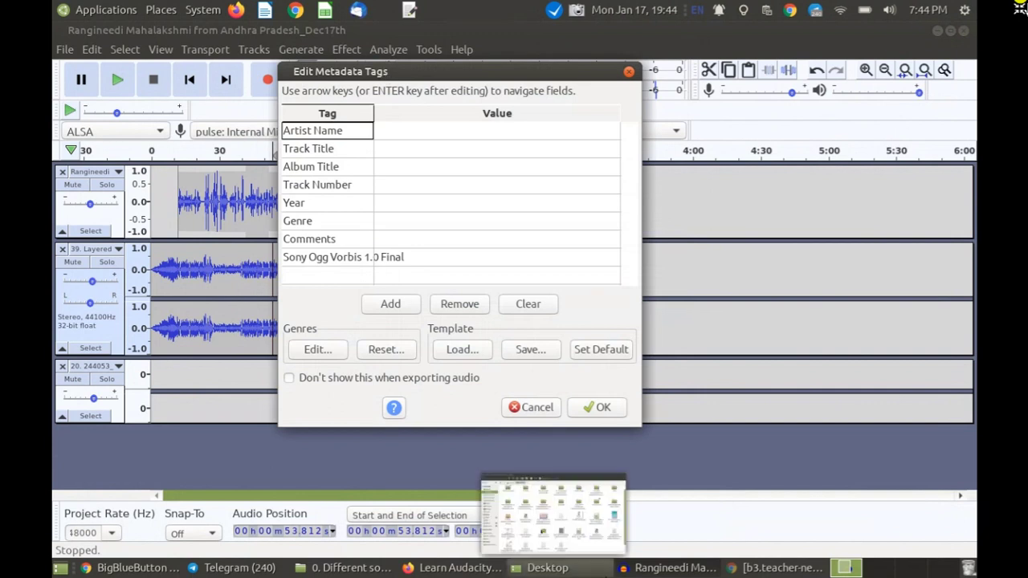
- Switch to the BigBlueButton webinar and show the shared presentation in full screen
mouse_move(459, 572)
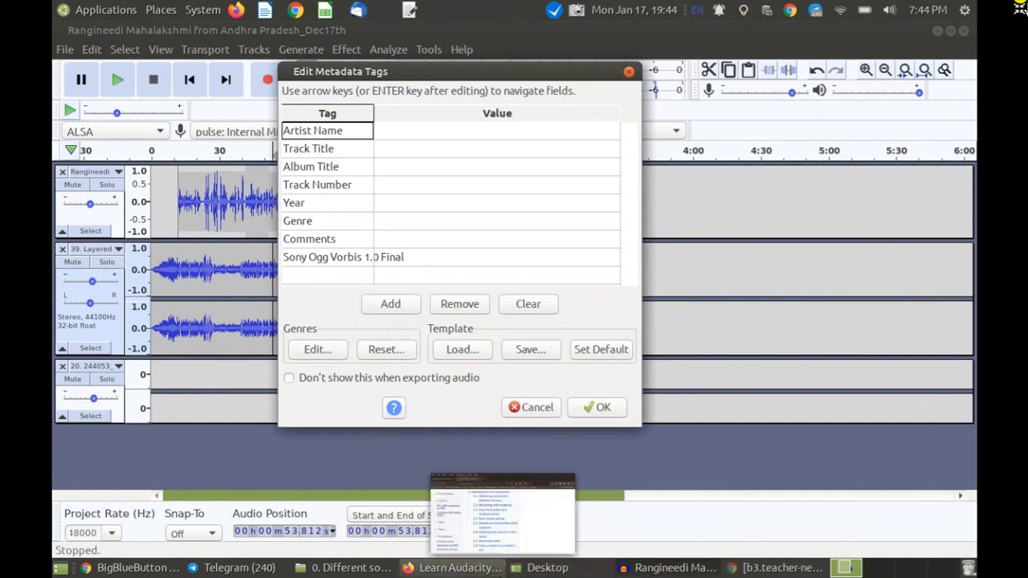
left_click(115, 569)
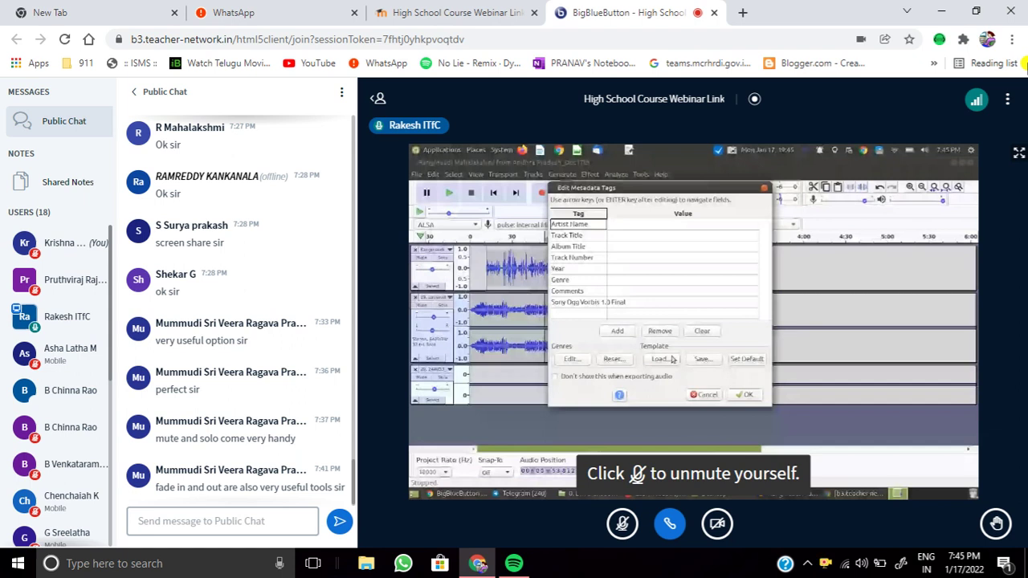
left_click(1017, 160)
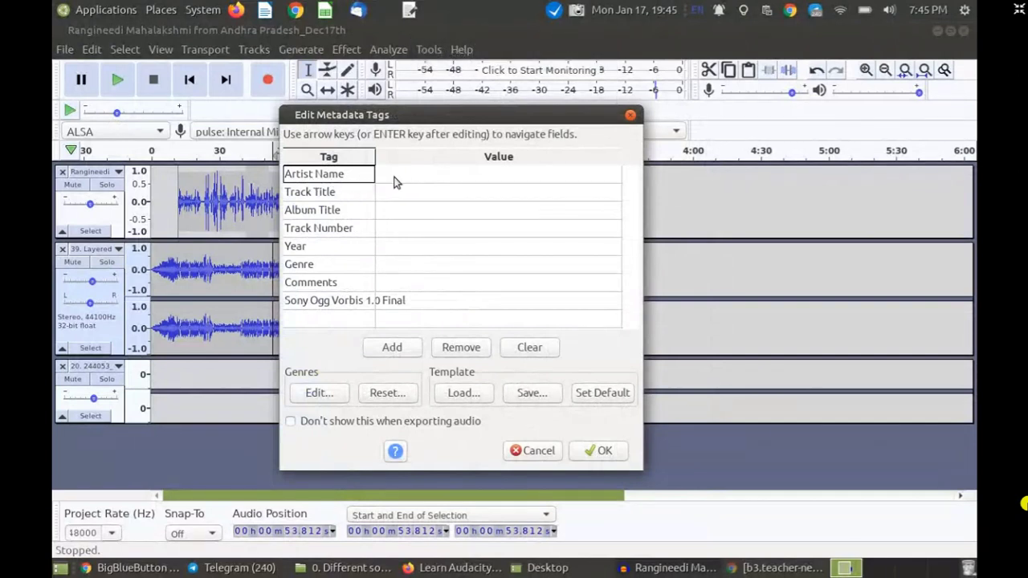
- Enter the artist's name as the Artist Name metadata tag and select the Track Title value
mouse_move(294, 8)
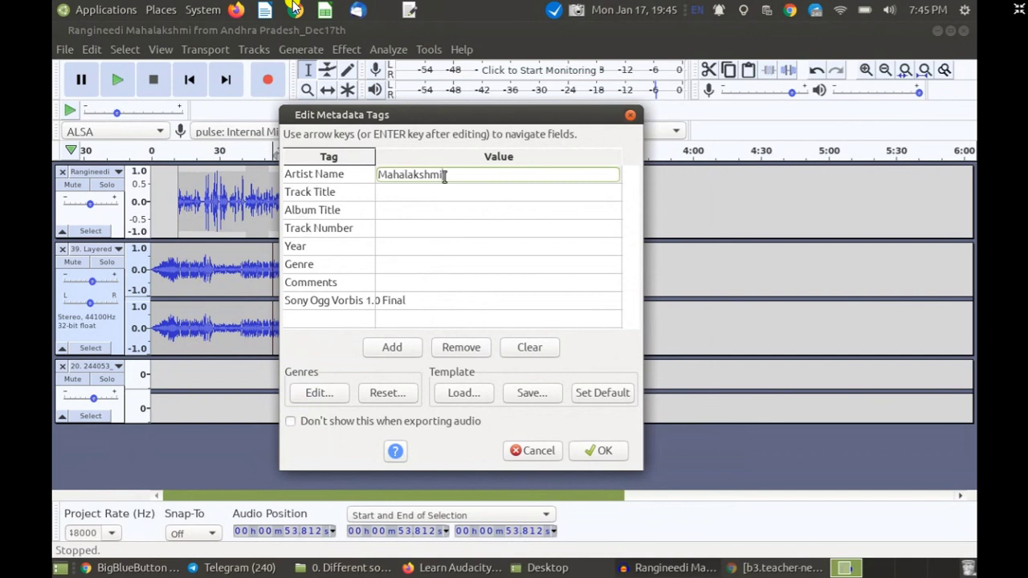
left_click(396, 200)
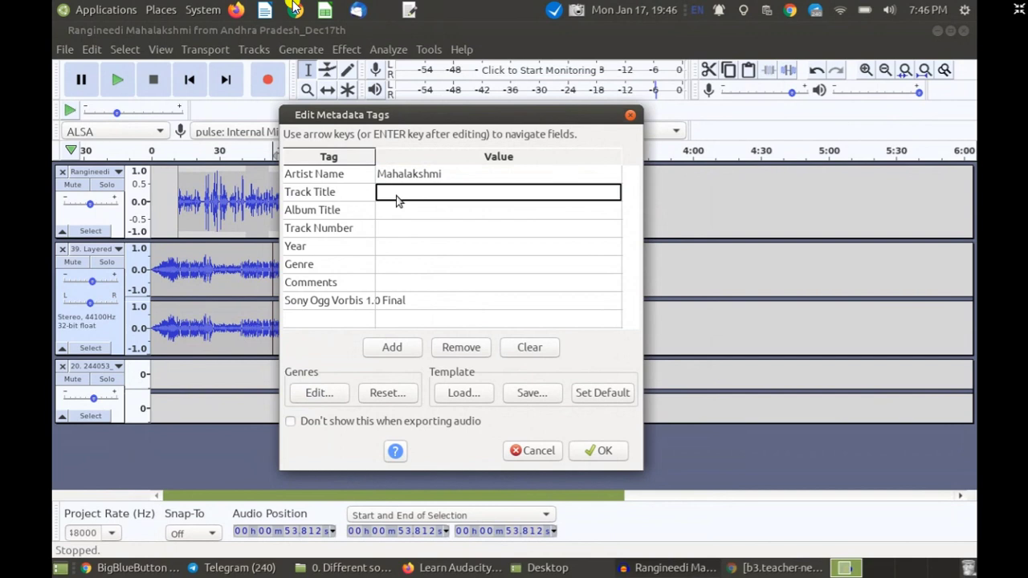
key("alt+Tab")
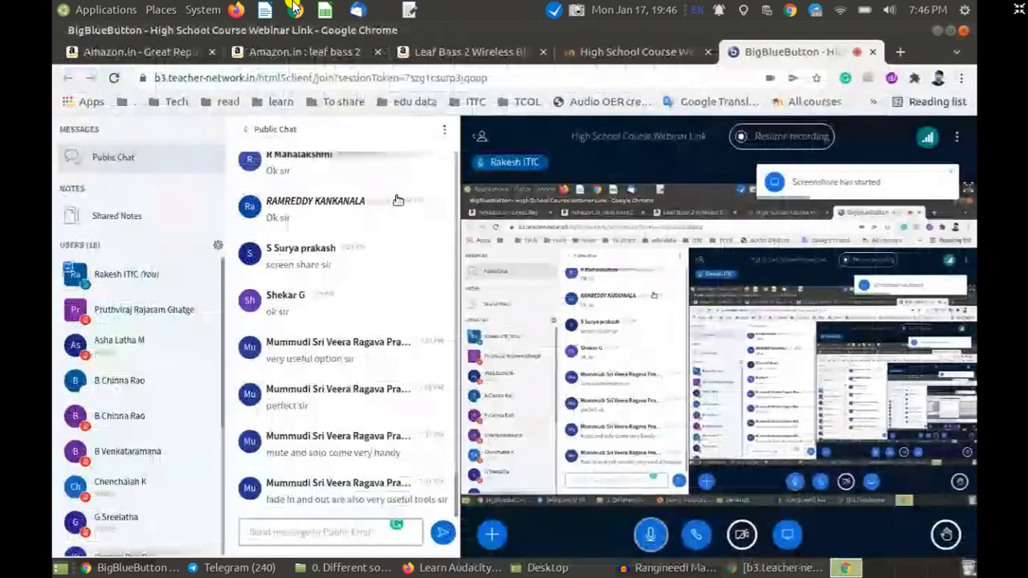
key("alt+Tab")
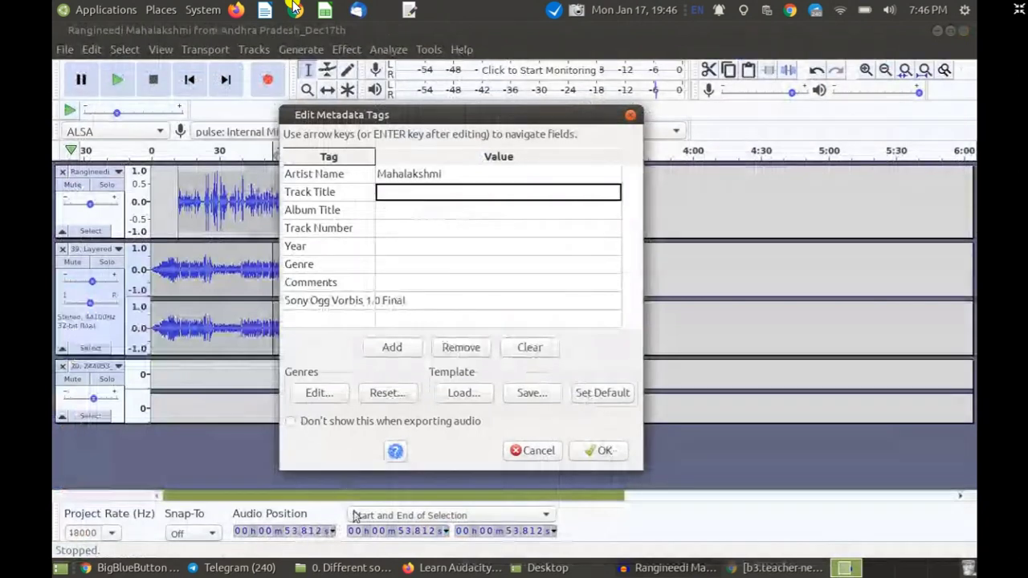
left_click(550, 568)
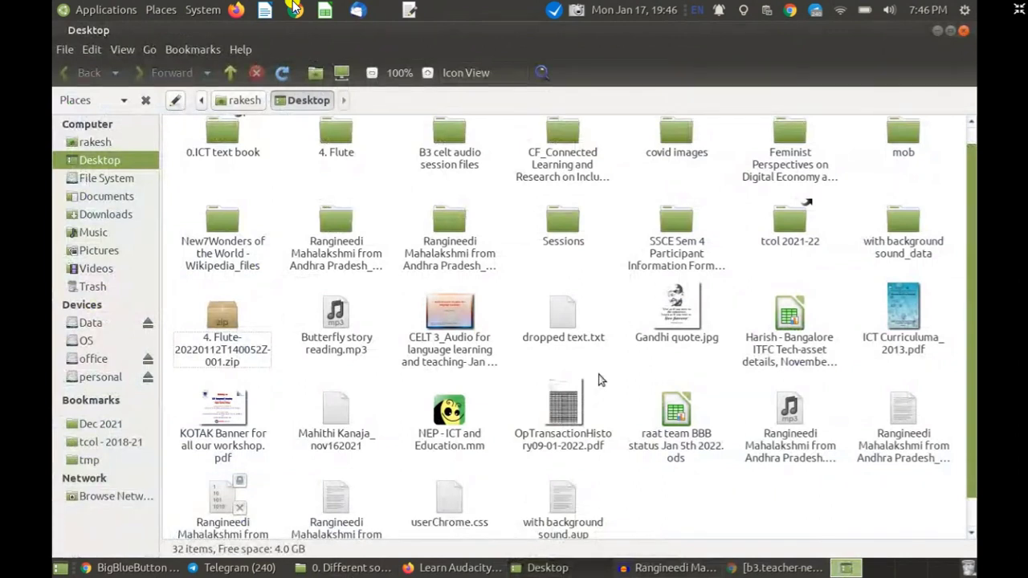
key("alt+Tab")
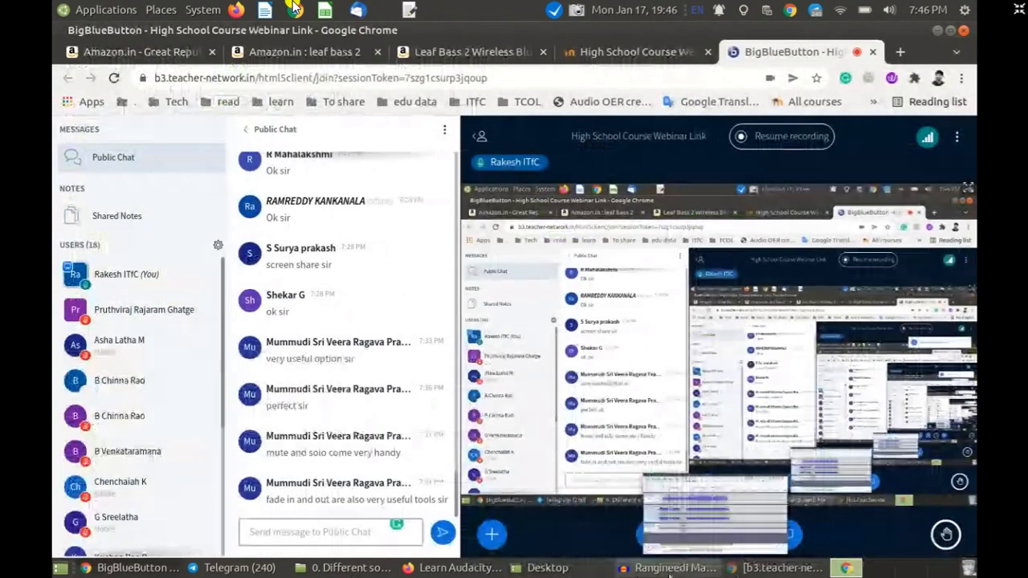
left_click(671, 570)
- Set the Track Title metadata tag to Track 1
left_click(394, 192)
type("Tr")
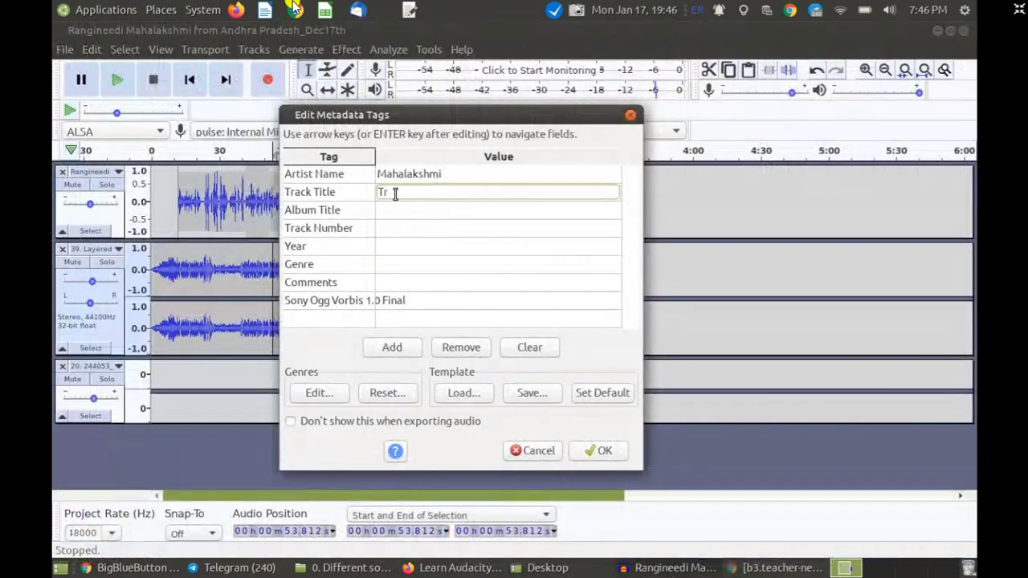
type("ack 1")
left_click(389, 211)
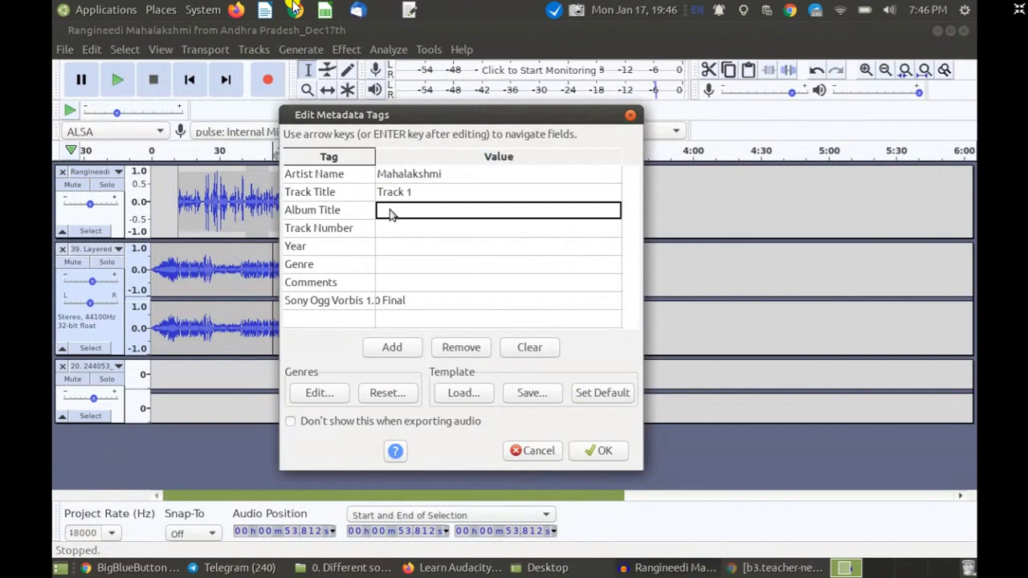
- Point out the tags from Album Title to Genre, the Artist Name and its value, and the Comments tag
left_click(398, 249)
left_click_drag(349, 216, 339, 260)
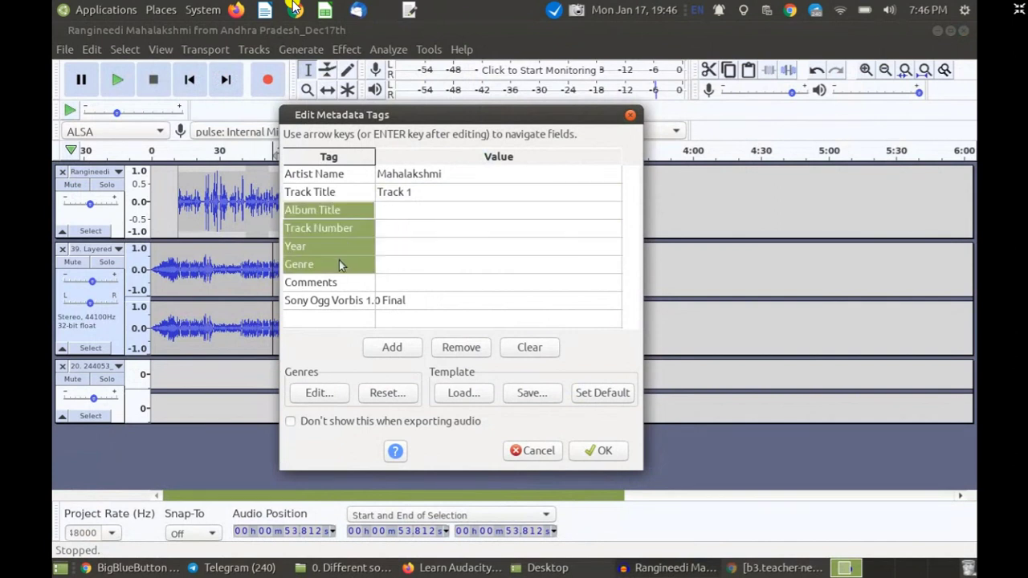
left_click(360, 177)
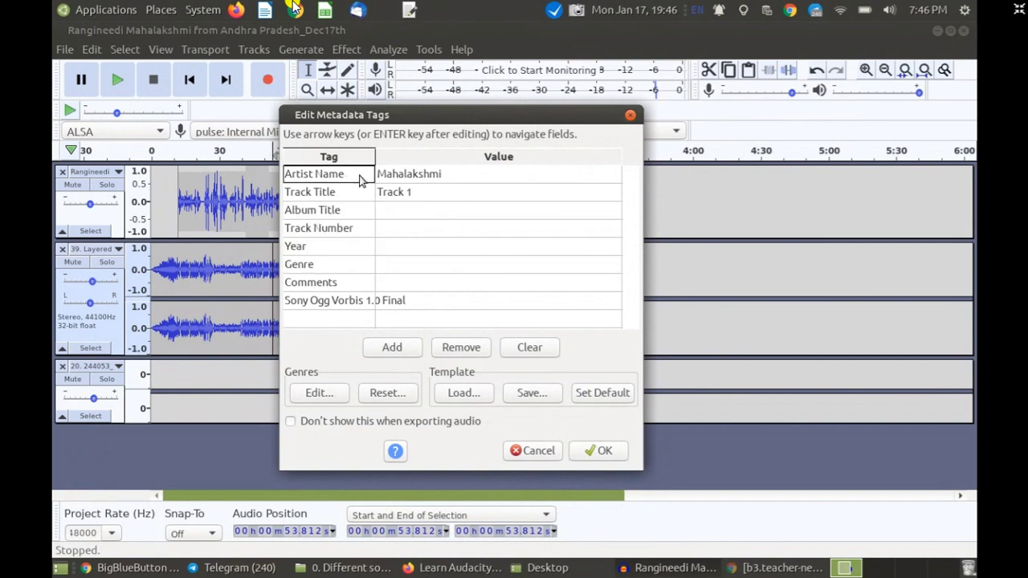
left_click(399, 177)
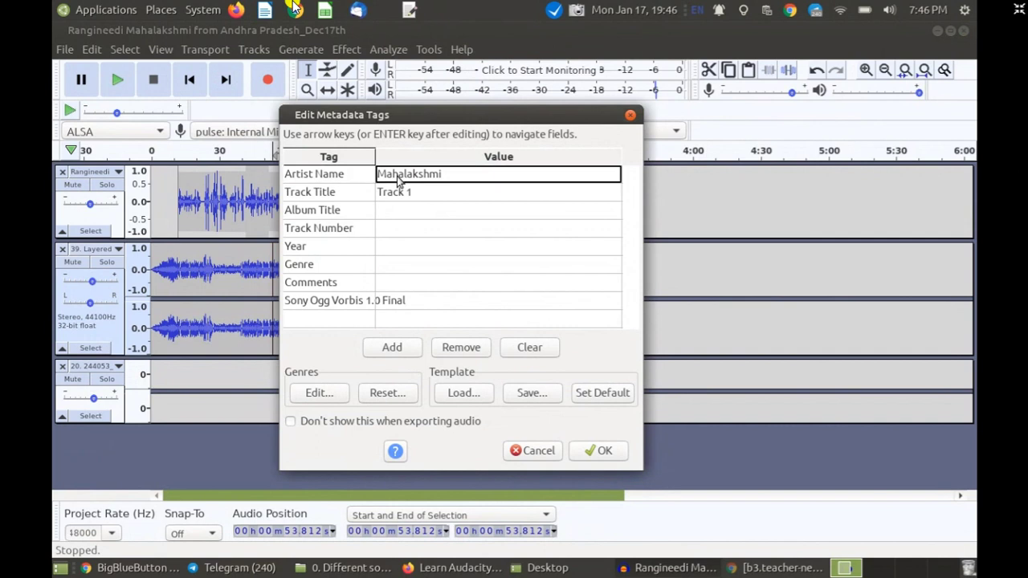
left_click(348, 283)
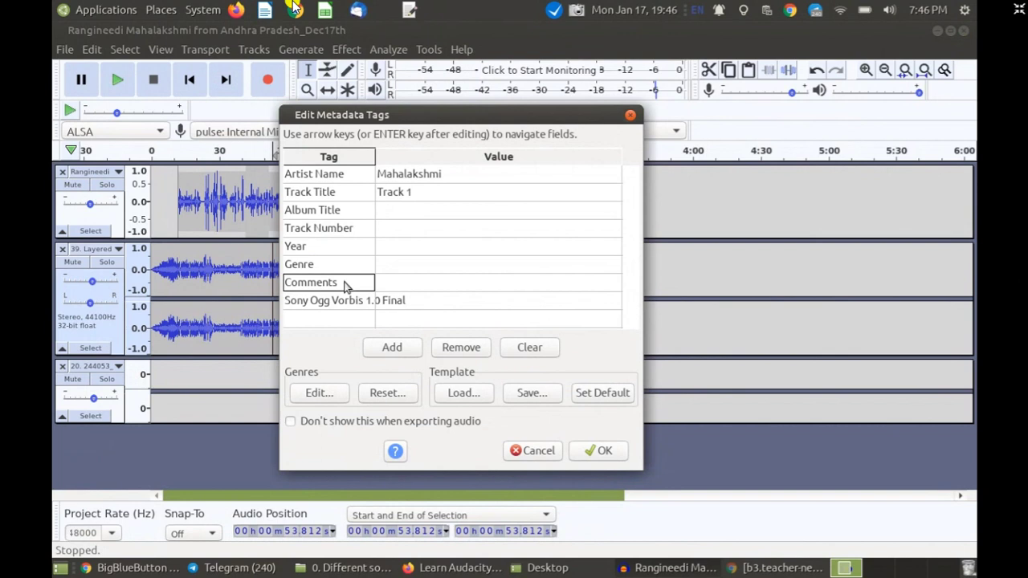
- Set the Comments metadata tag to CC-BY-SA
left_click(412, 287)
left_click(411, 286)
type("CC")
type("BY-")
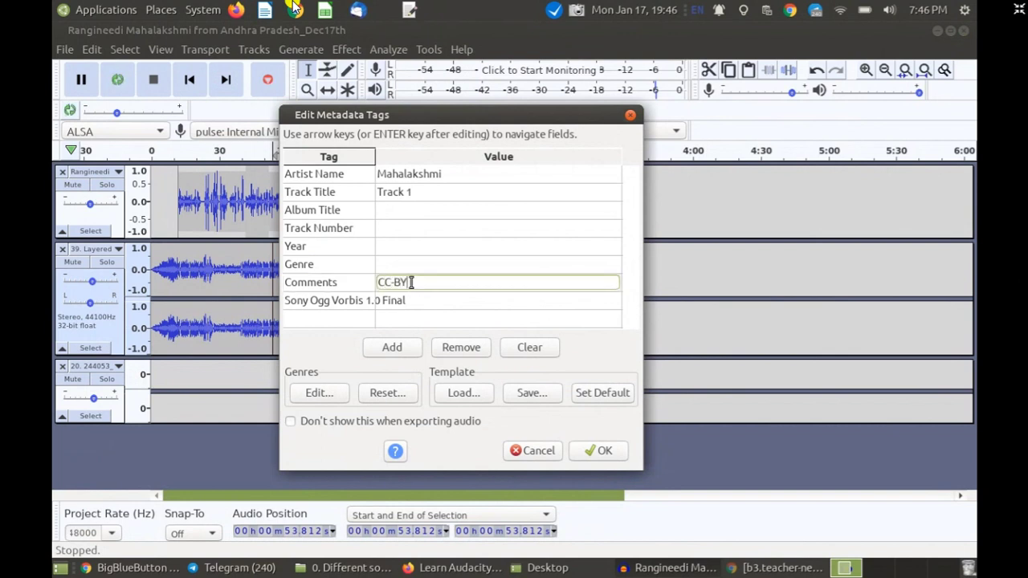
type("SA")
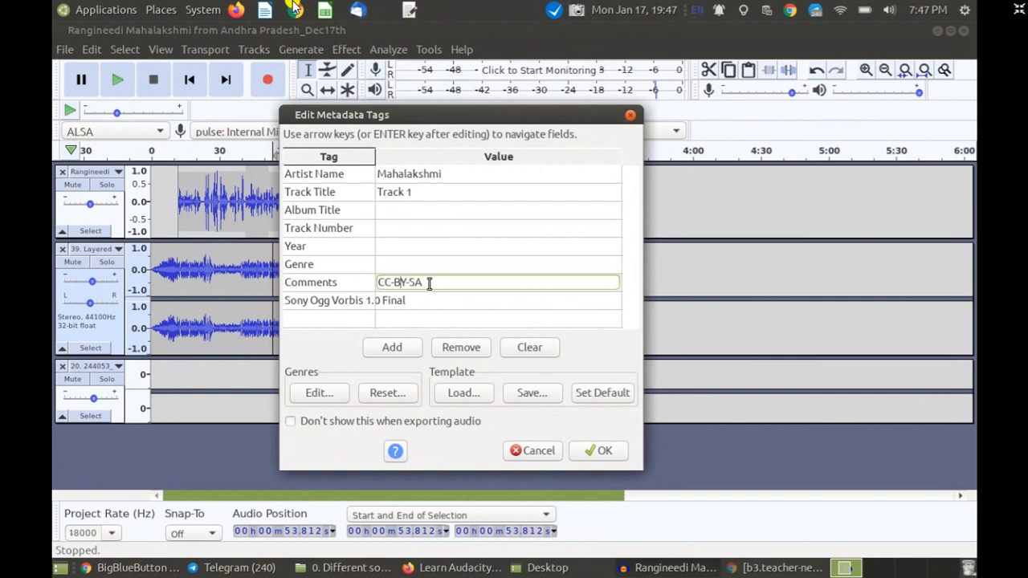
- Replace the Comments tag's value with "all right"
left_click(430, 282)
double_click(400, 282)
double_click(417, 283)
key("BackSpace")
key("BackSpace")
key("BackSpace")
key("BackSpace")
key("BackSpace")
key("BackSpace")
key("BackSpace")
type("all right")
- Set the Comments tag to cc-by-sa and confirm the metadata to export the MP3
key("ctrl+a")
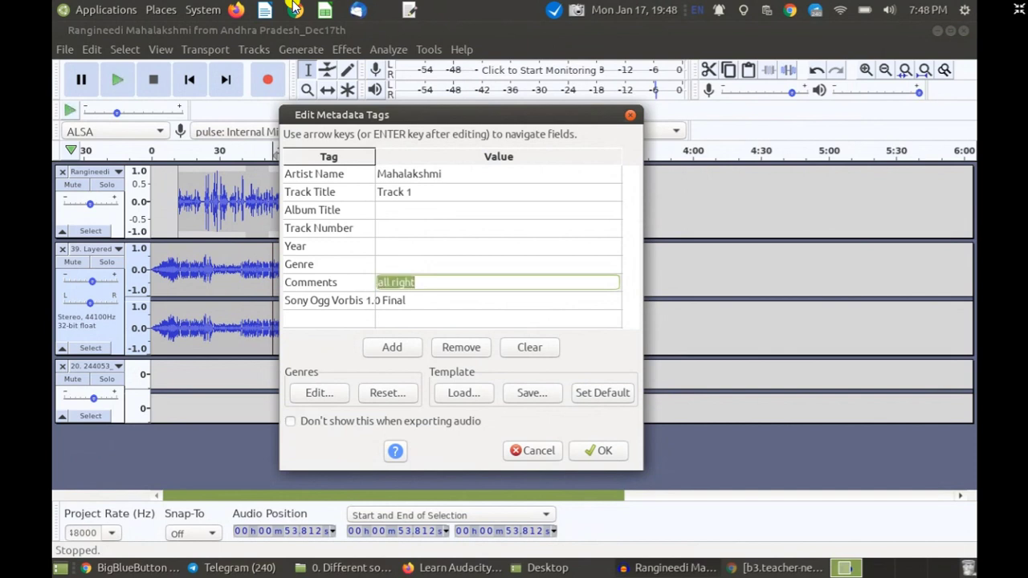
type("cc-by-sa")
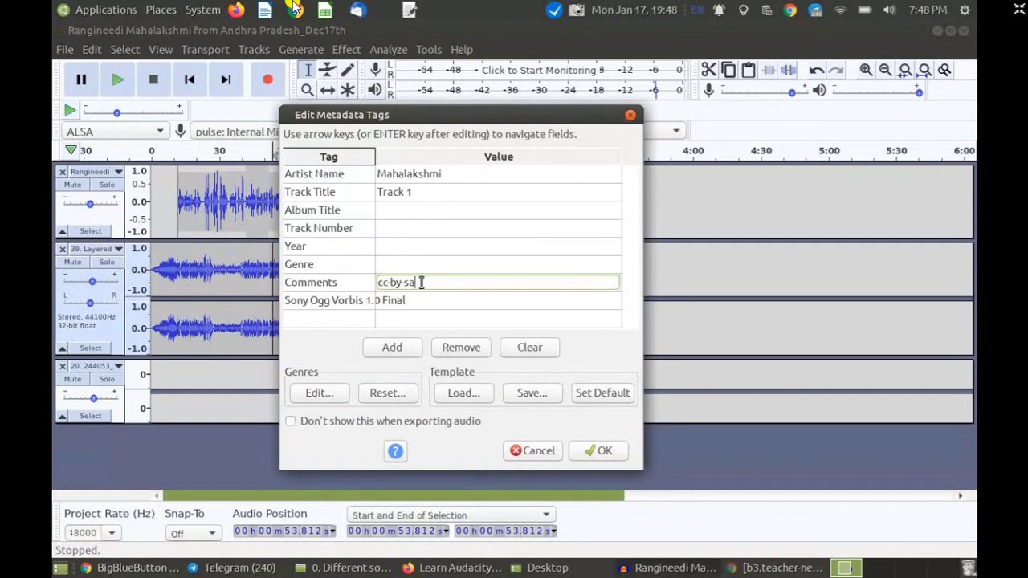
double_click(421, 283)
left_click(421, 283)
double_click(421, 282)
left_click(603, 451)
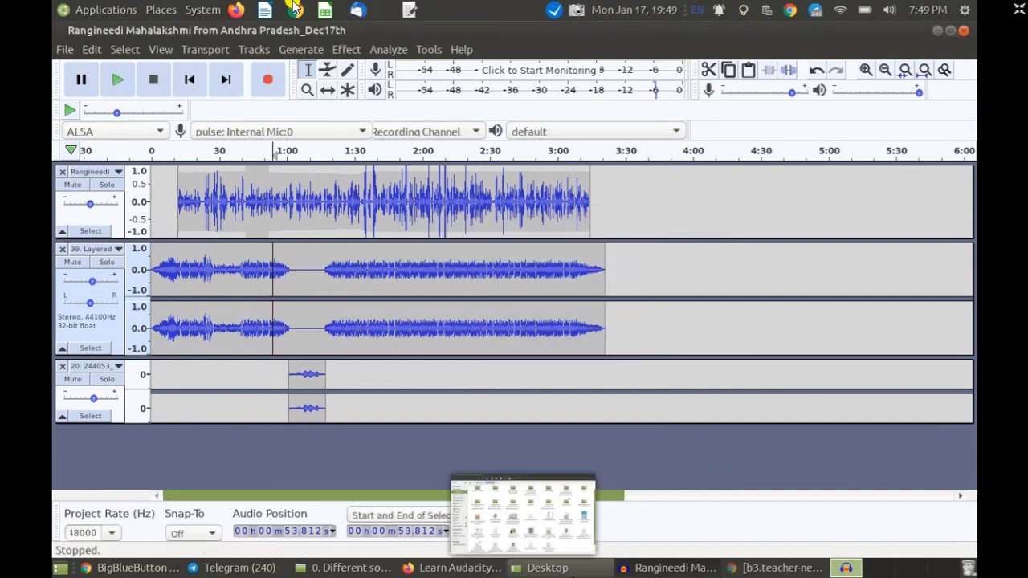
- Switch to the Desktop folder in the file manager and open the properties of the exported Dec17th MP3
left_click(546, 568)
scroll(562, 459, "down", 1)
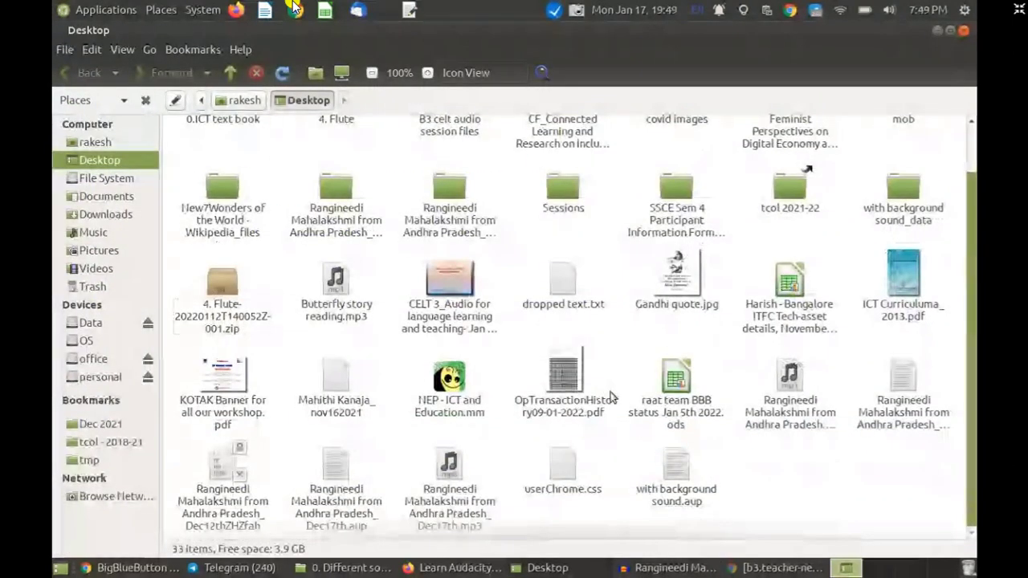
mouse_move(459, 501)
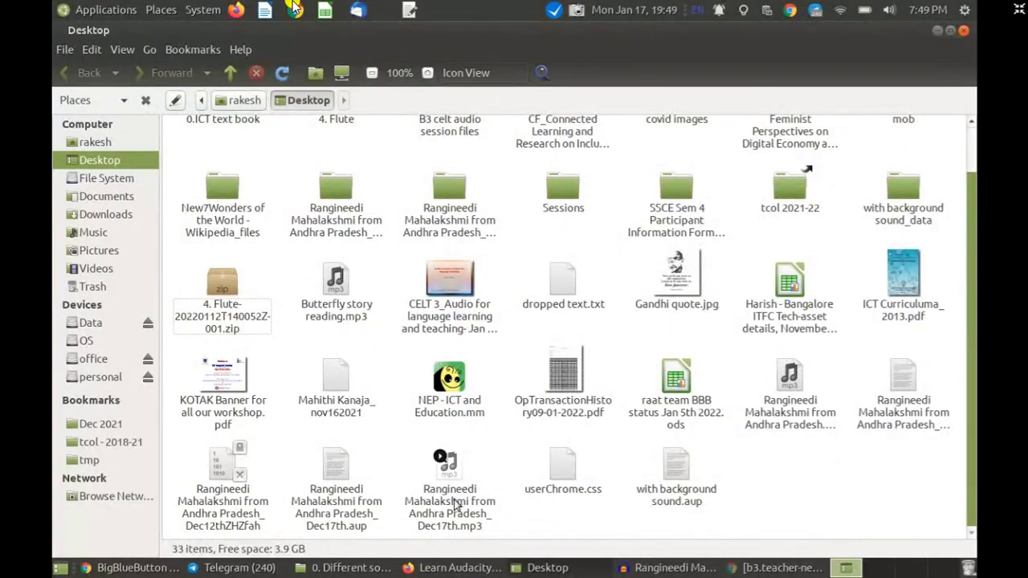
left_click(455, 503)
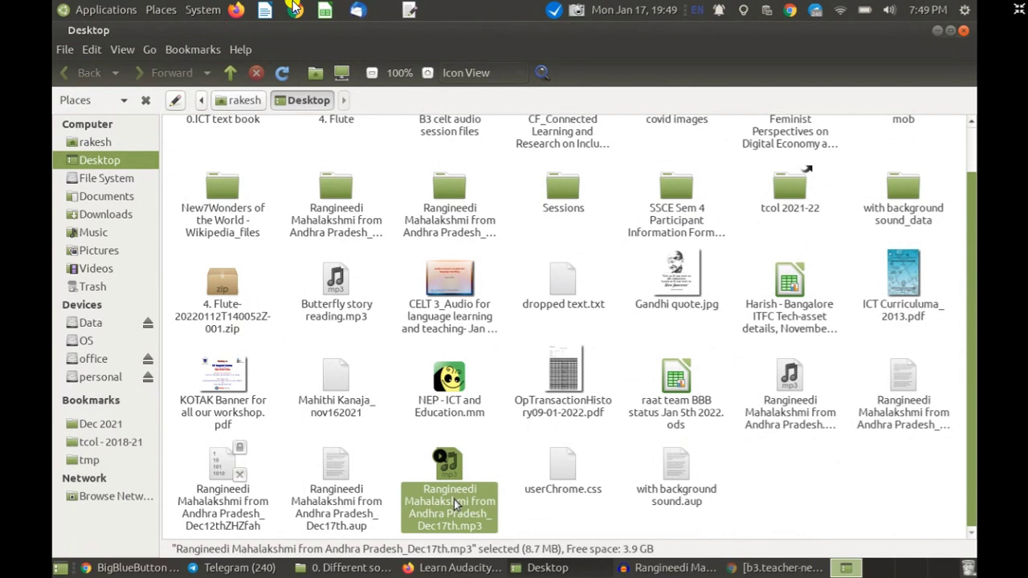
right_click(456, 504)
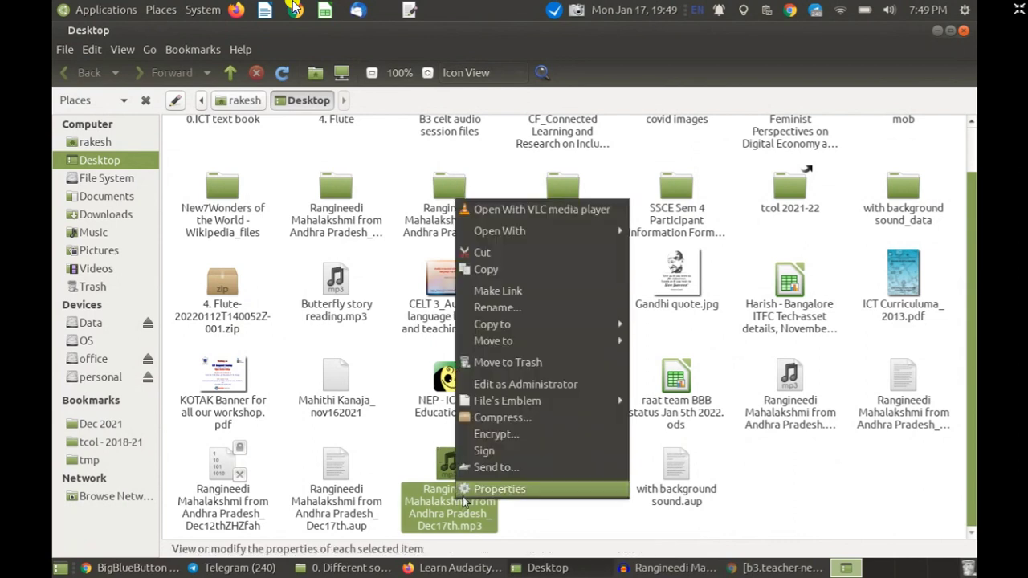
left_click(489, 490)
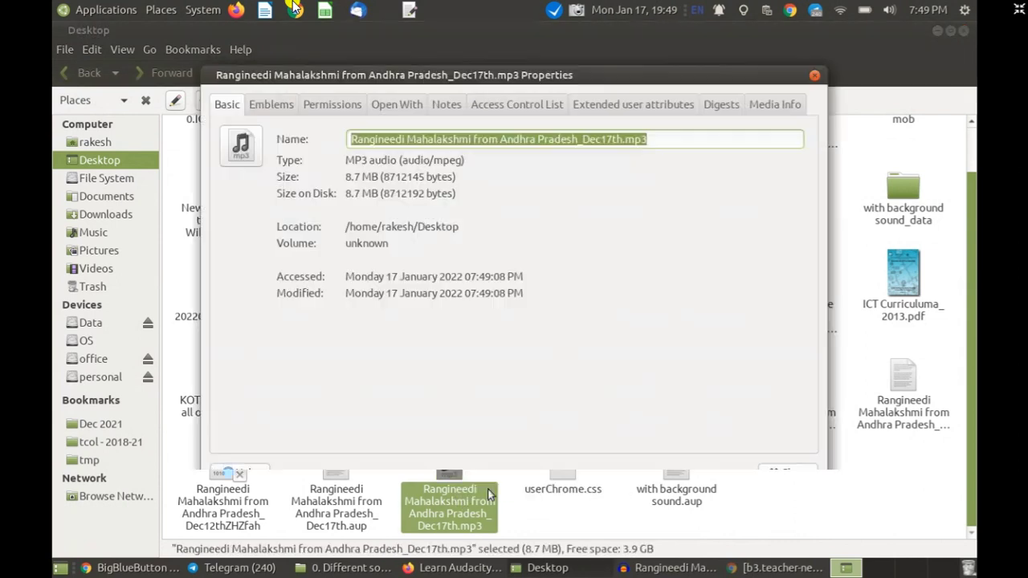
- Look through the MP3's property pages from Emblems to Media Info, read the media details, and close the properties
left_click(269, 107)
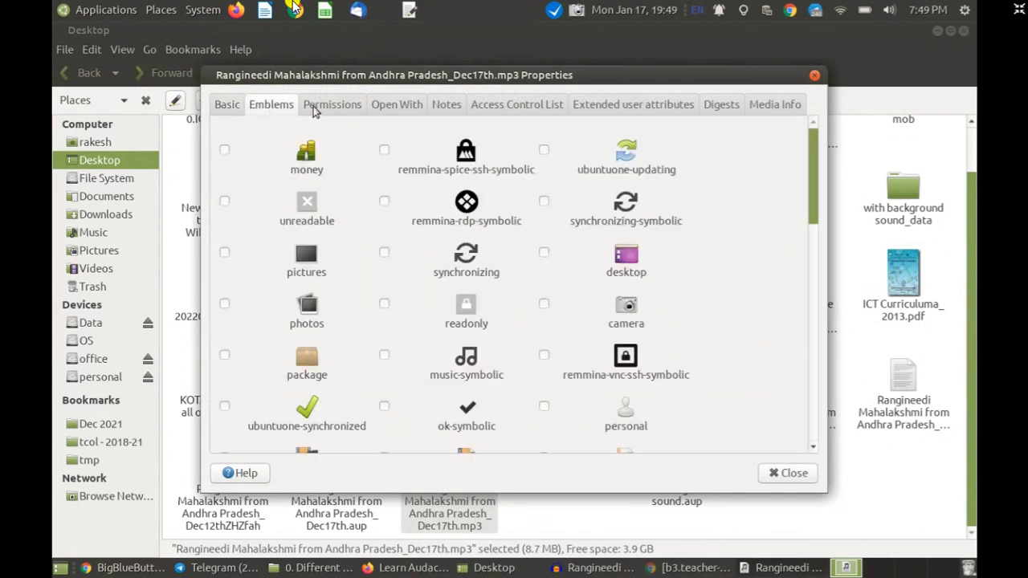
left_click(320, 105)
left_click(398, 108)
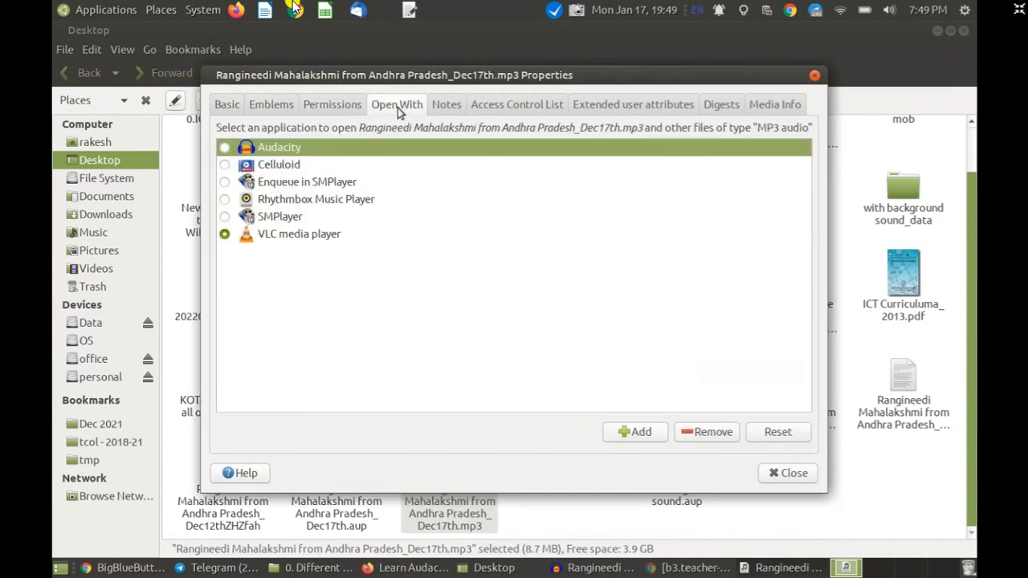
left_click(443, 110)
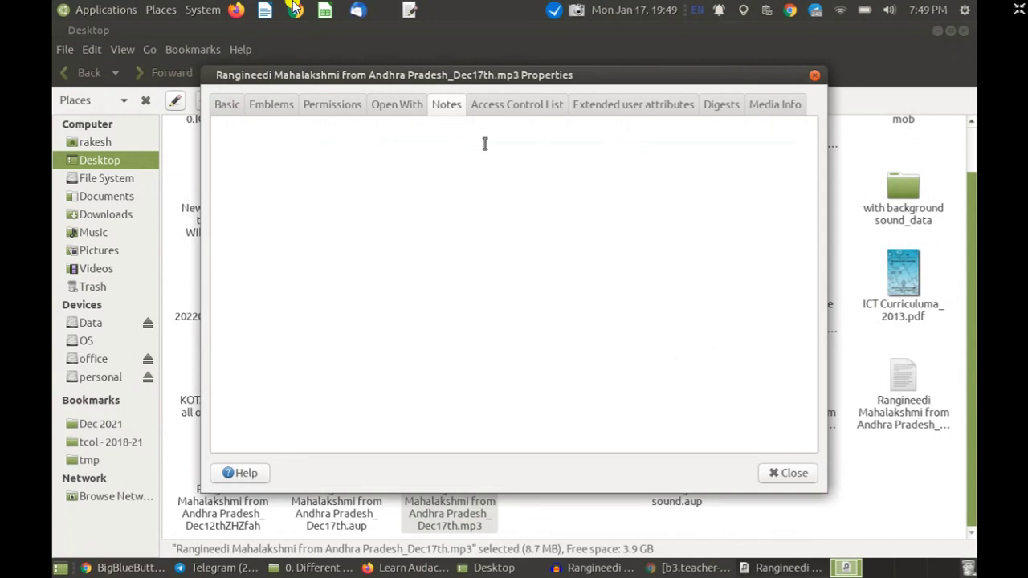
left_click(722, 107)
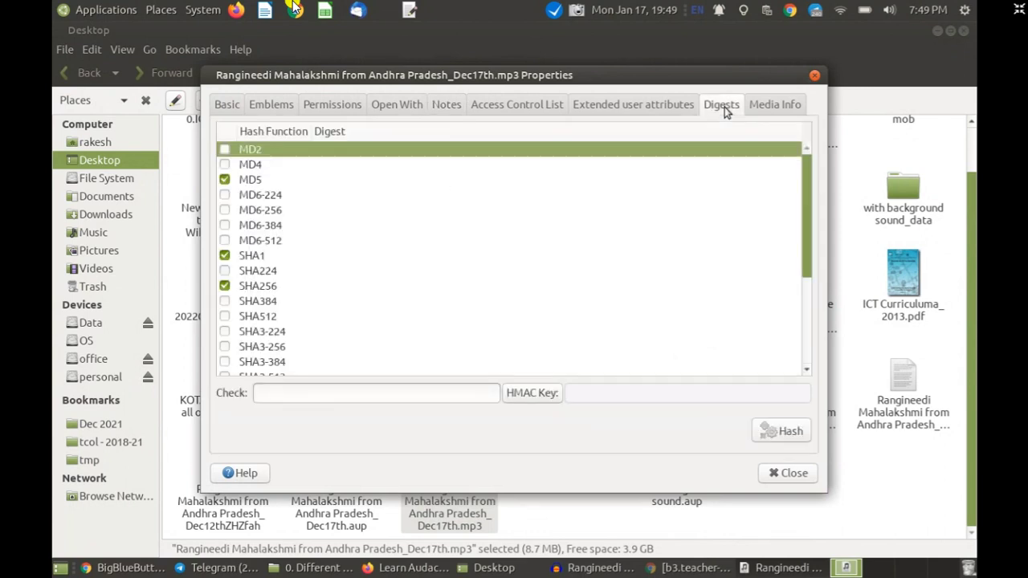
left_click(767, 109)
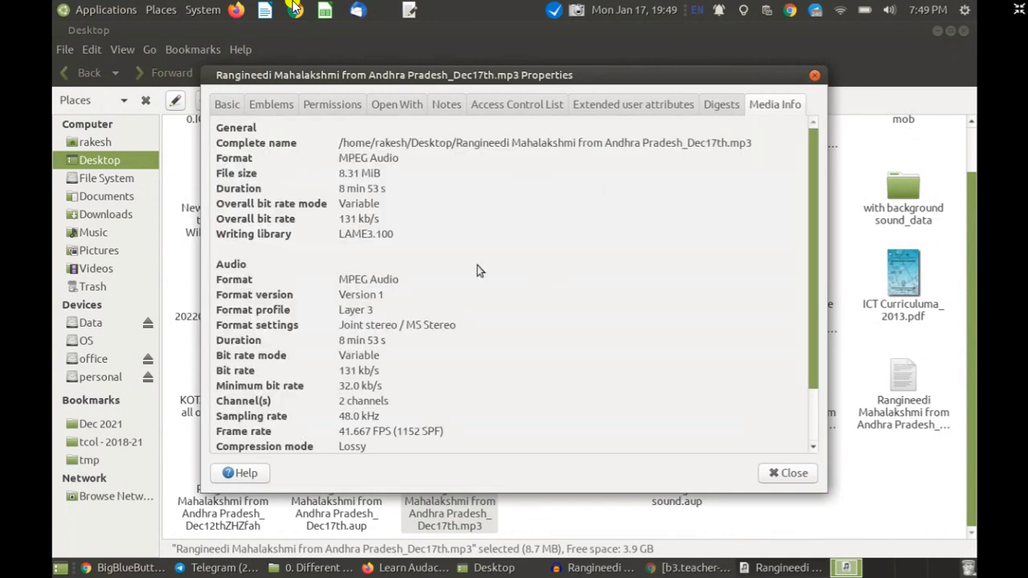
scroll(477, 270, "down", 3)
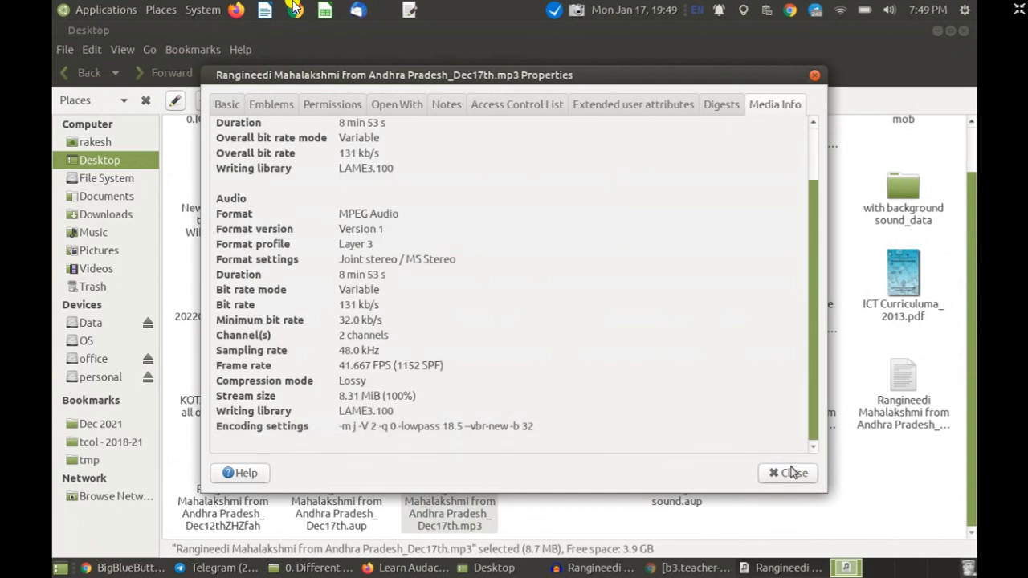
left_click(793, 472)
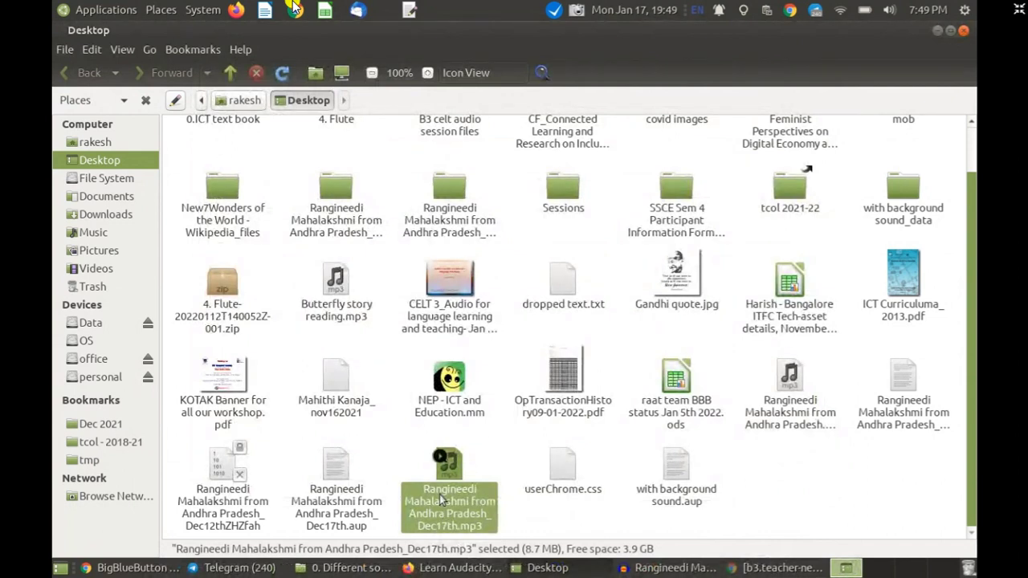
- Play the exported Dec17th MP3 in VLC media player, and close the player after listening
mouse_move(447, 464)
left_mouse_down()
mouse_move(478, 411)
mouse_move(449, 481)
left_mouse_up()
right_click(455, 493)
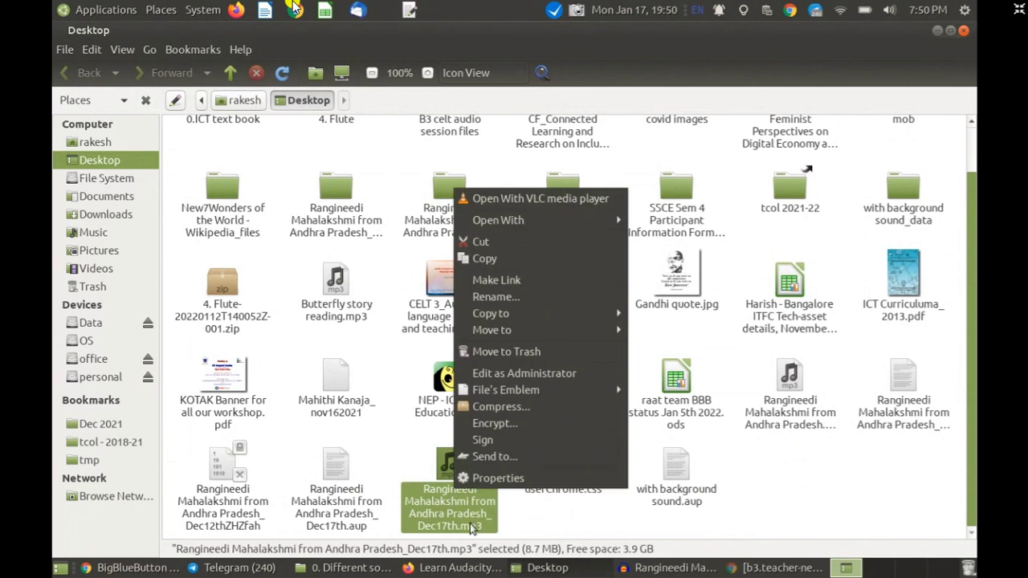
left_click(524, 205)
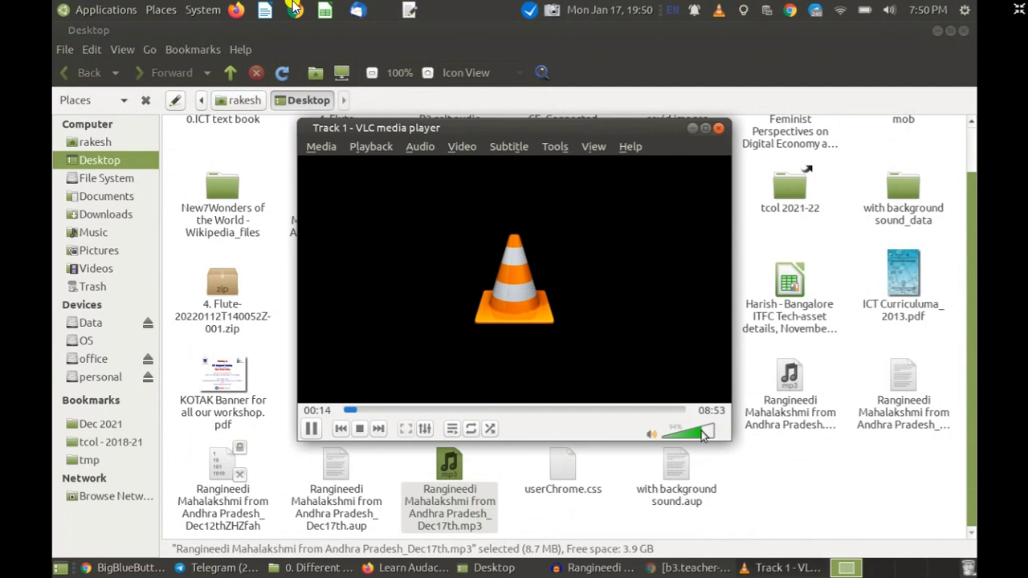
left_click(719, 128)
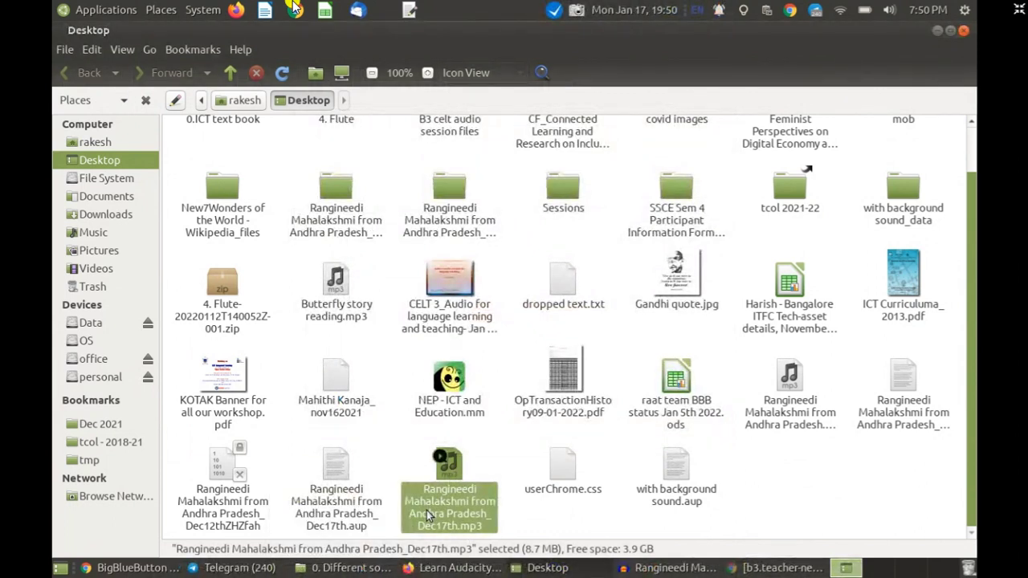
- Open the exported Dec17th MP3 from the Desktop folder in Audacity
right_click(426, 513)
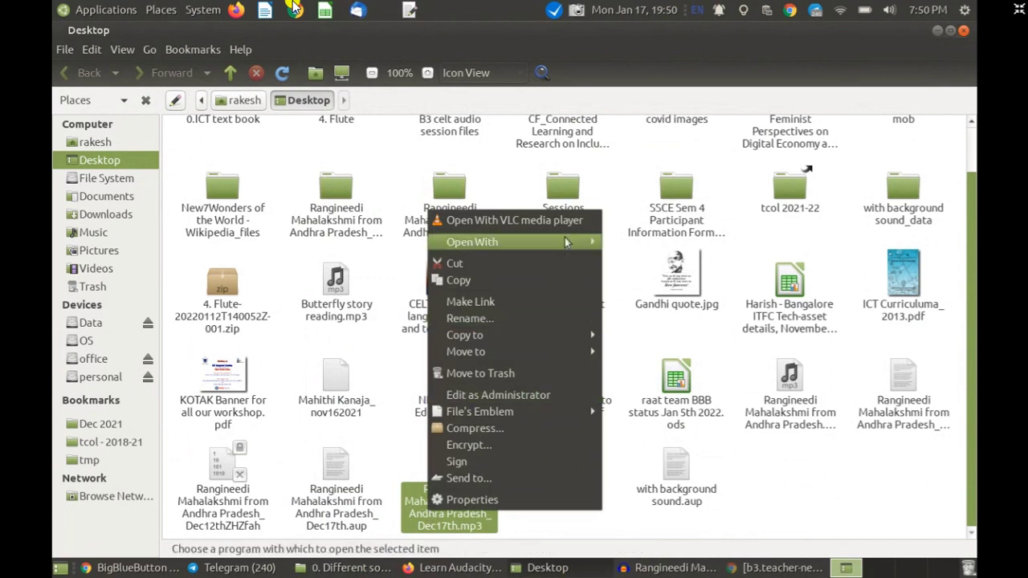
mouse_move(565, 241)
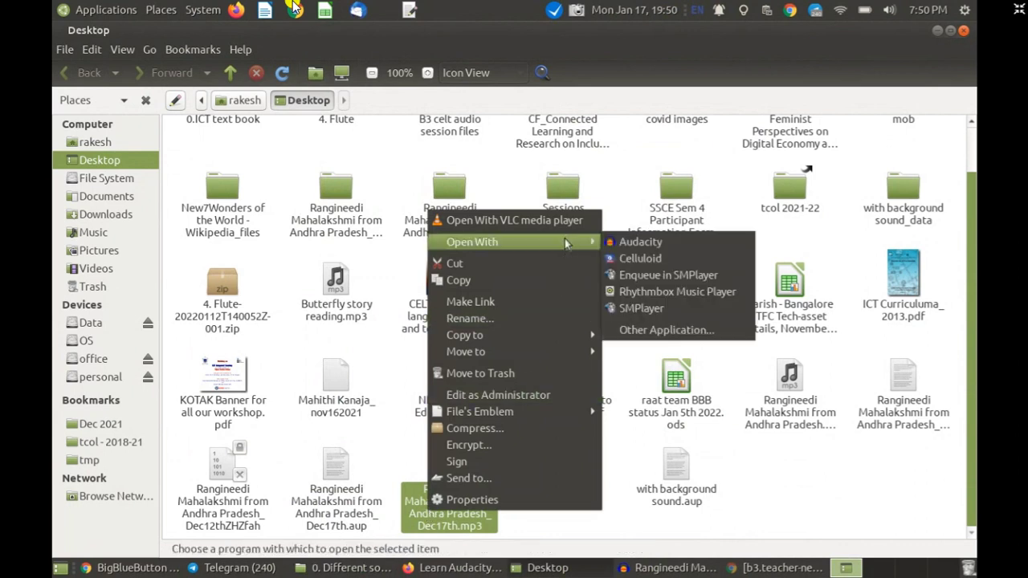
left_click(621, 470)
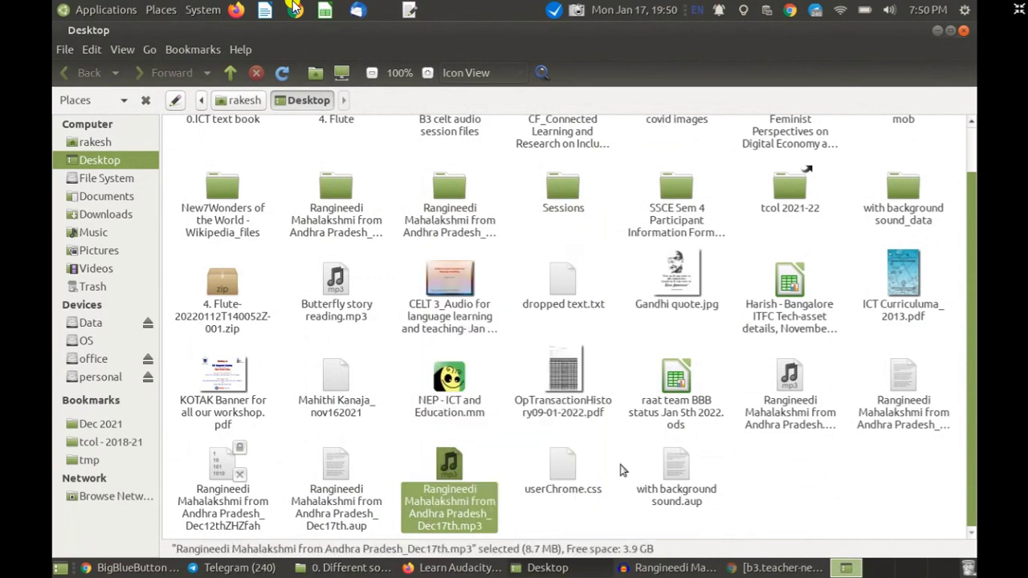
right_click(447, 502)
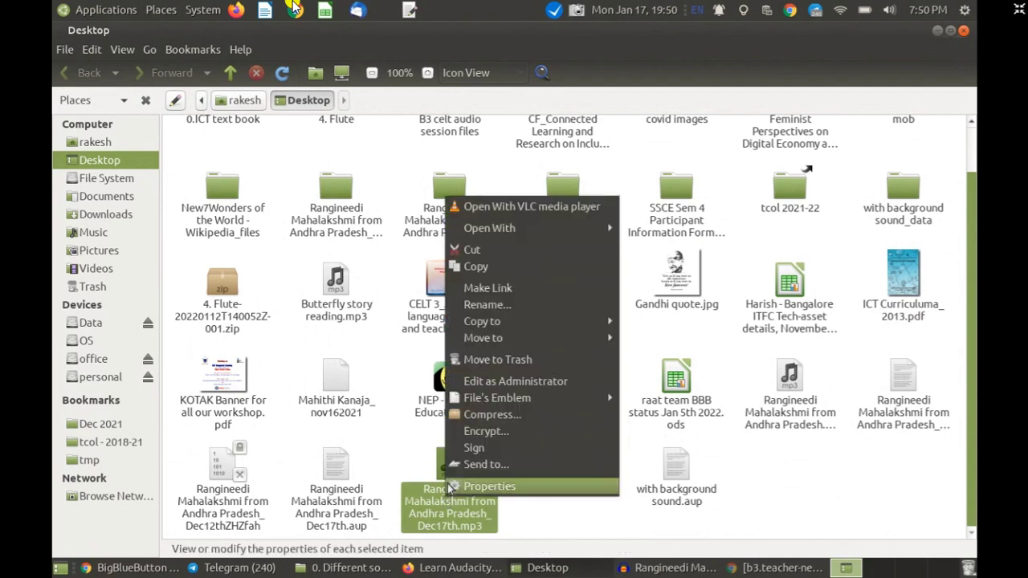
mouse_move(510, 240)
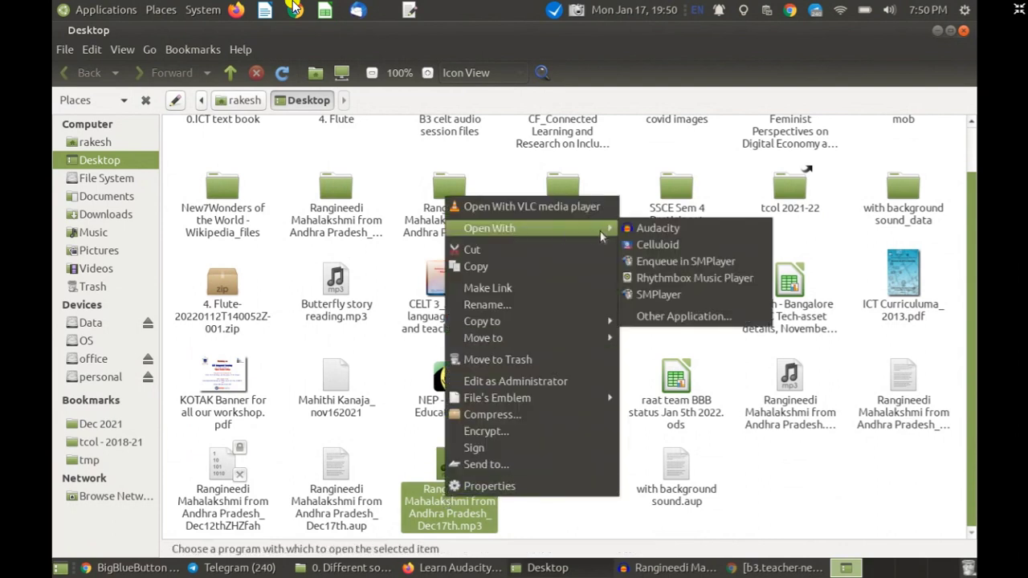
left_click(461, 518)
right_click(460, 519)
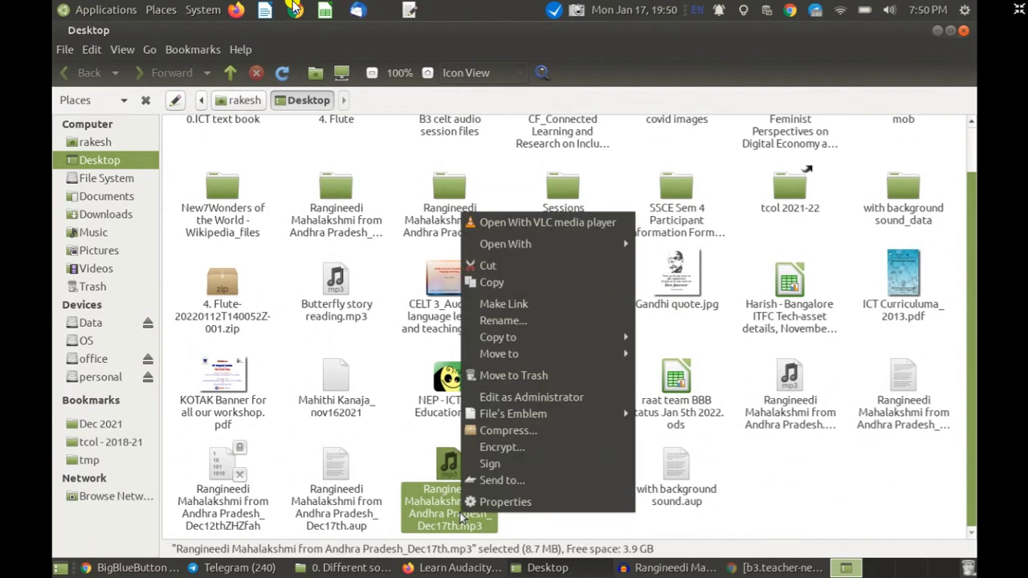
mouse_move(563, 244)
left_click(682, 245)
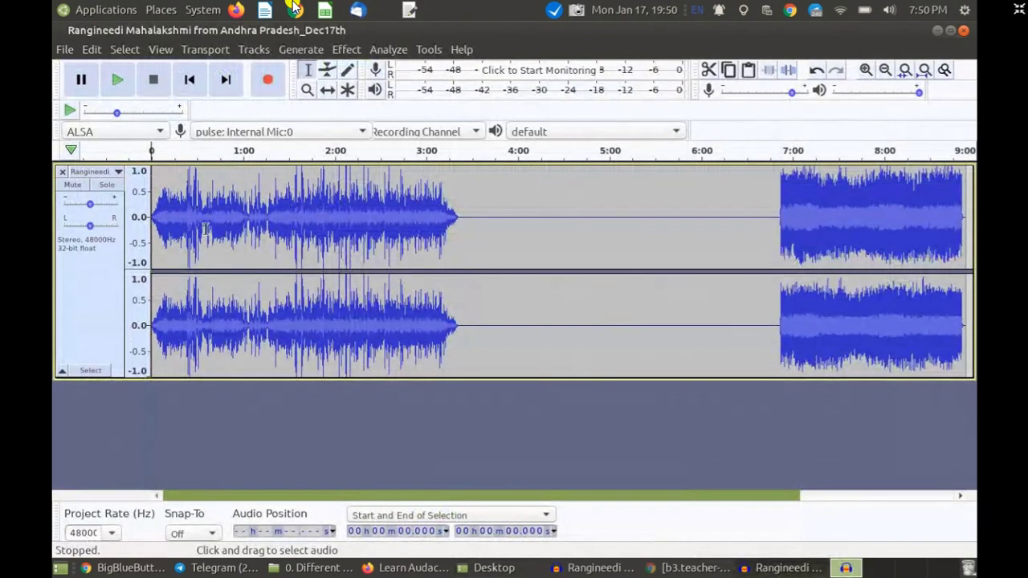
- Highlight the mixed section up to about 3:22, and delete the silence and trailing audio after about 3:24
left_click_drag(155, 225, 458, 222)
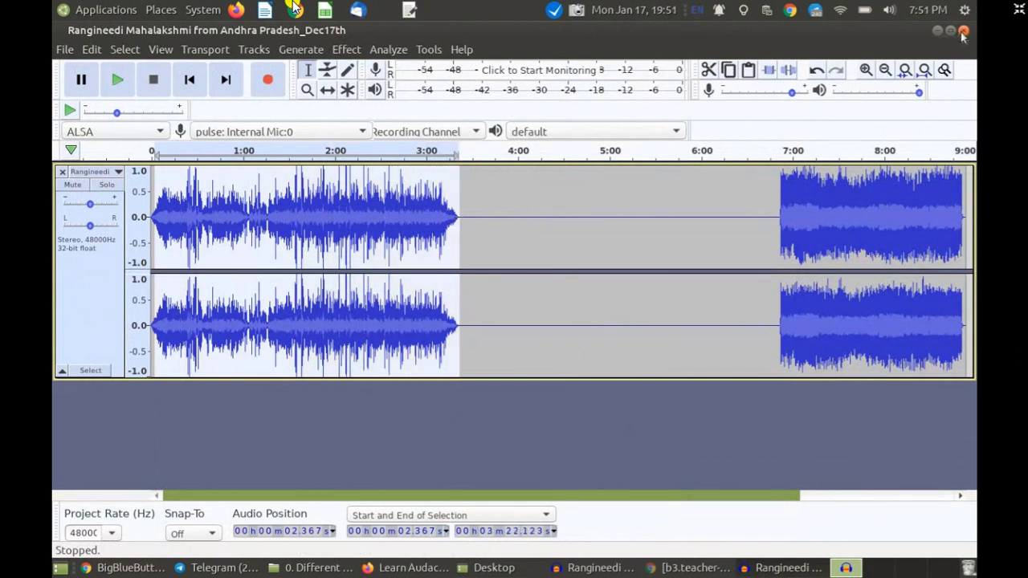
left_click_drag(462, 220, 964, 224)
key("Delete")
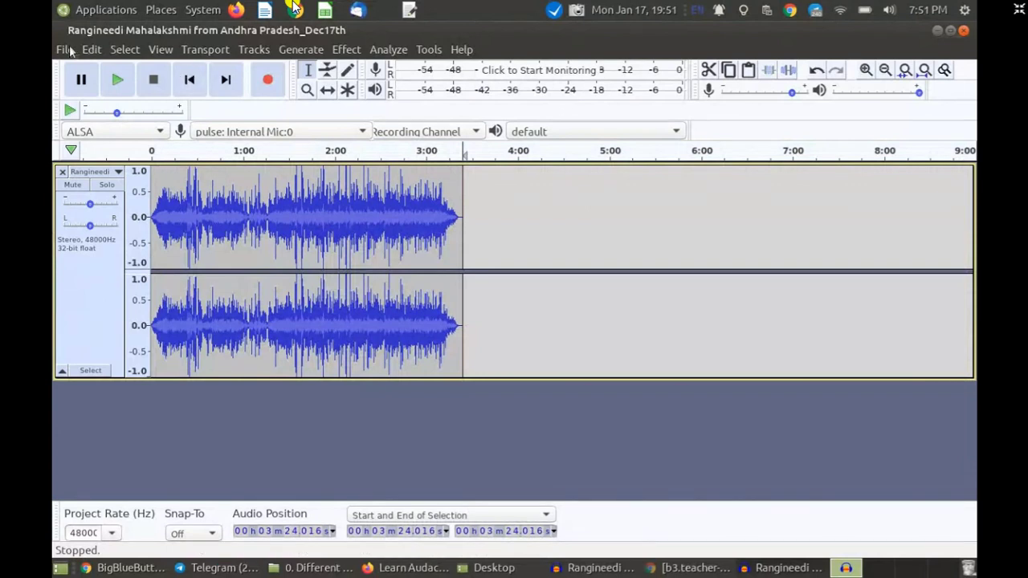
- Switch to the BigBlueButton webinar in Chrome to check its public chat
left_click(494, 568)
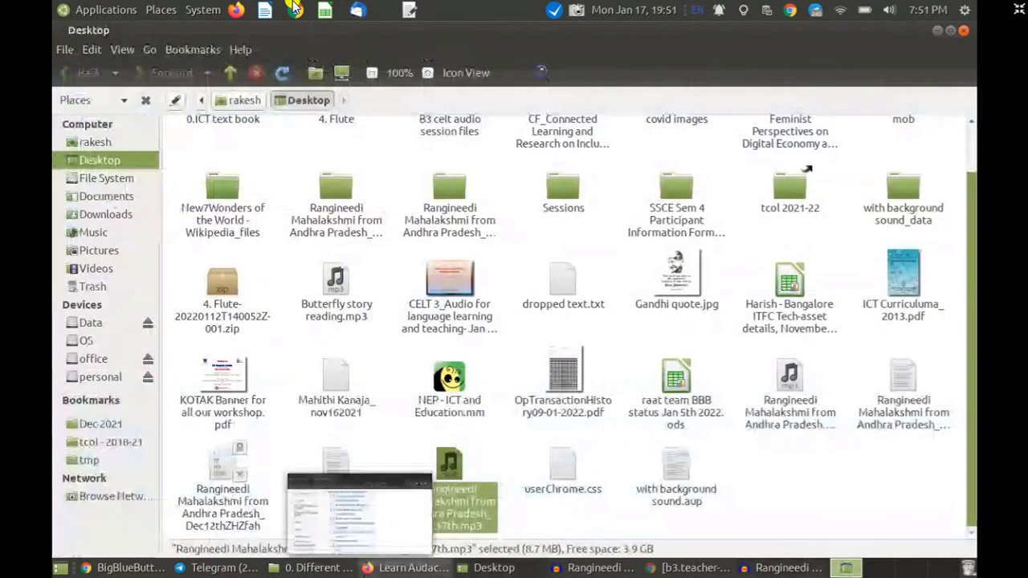
left_click(132, 570)
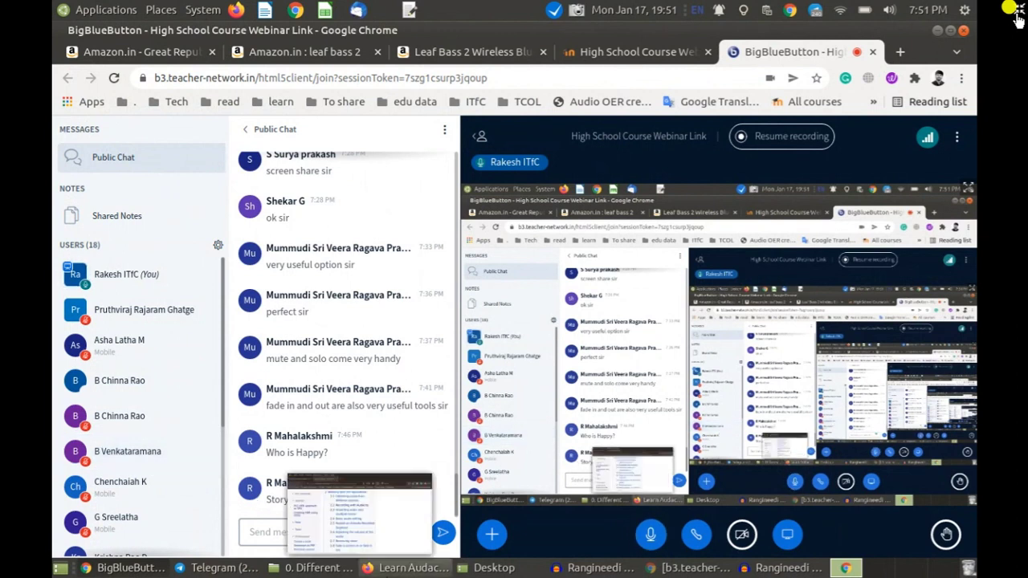
- Switch to the Learn Audacity wiki page in Firefox and look through its table of contents down to Video Tutorials
left_click(399, 568)
scroll(619, 323, "up", 10)
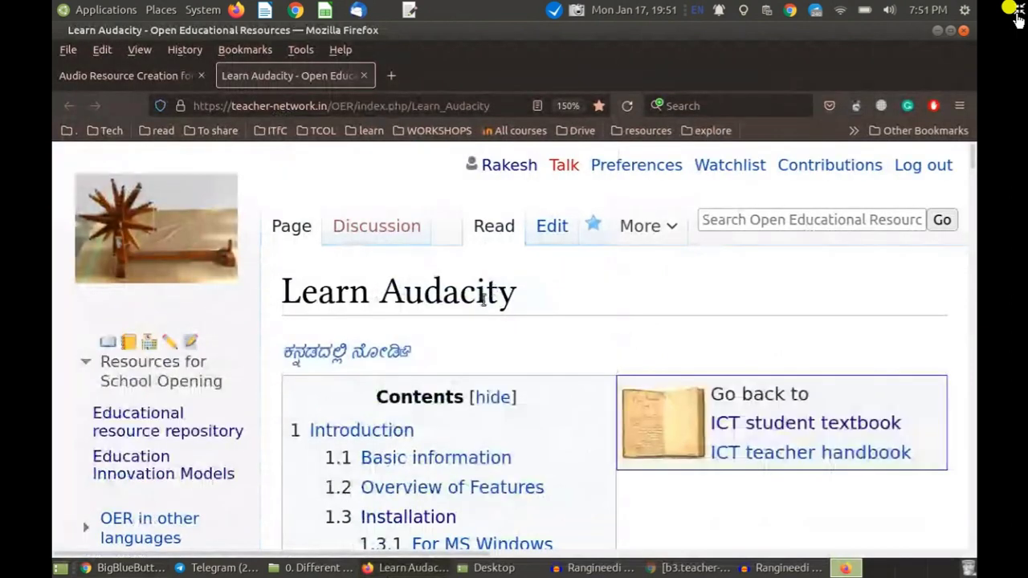
scroll(446, 298, "down", 5)
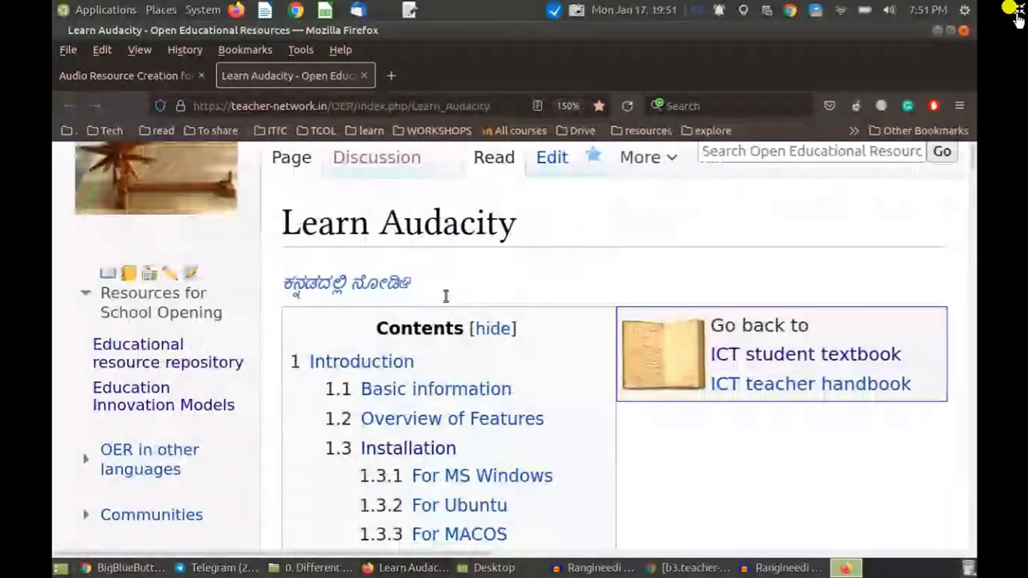
scroll(447, 298, "down", 4)
scroll(447, 298, "down", 10)
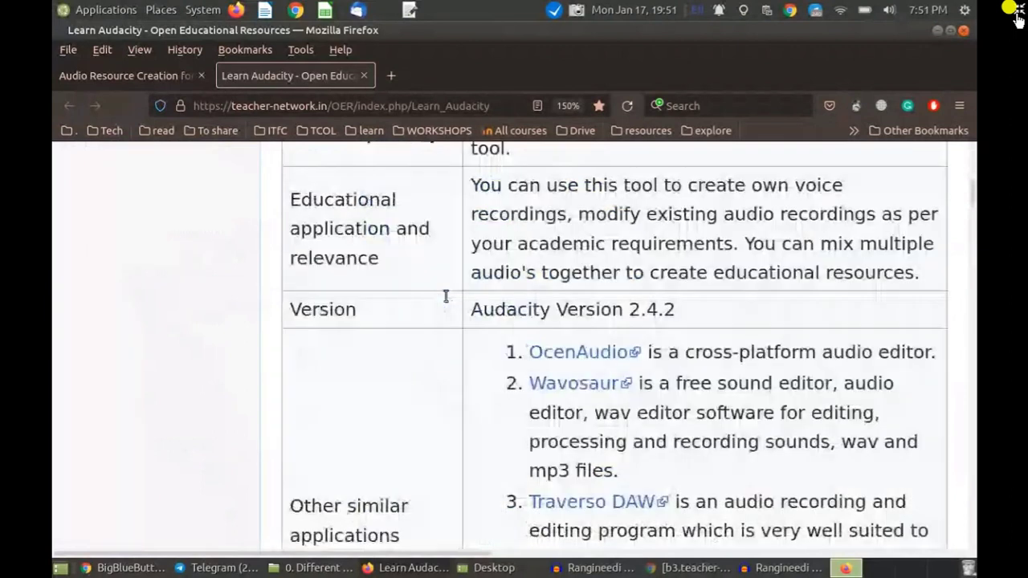
scroll(447, 298, "up", 15)
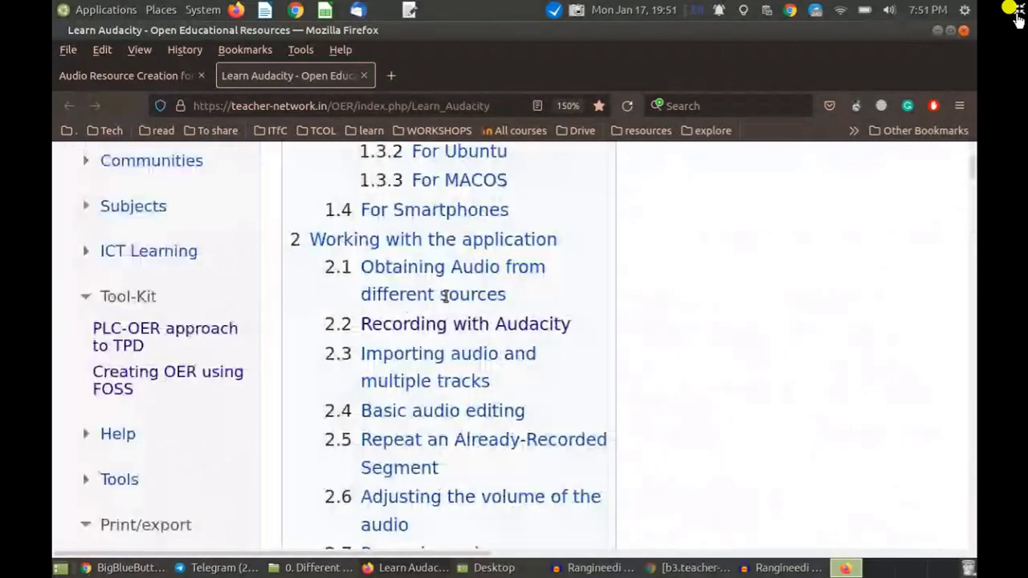
scroll(358, 265, "down", 1)
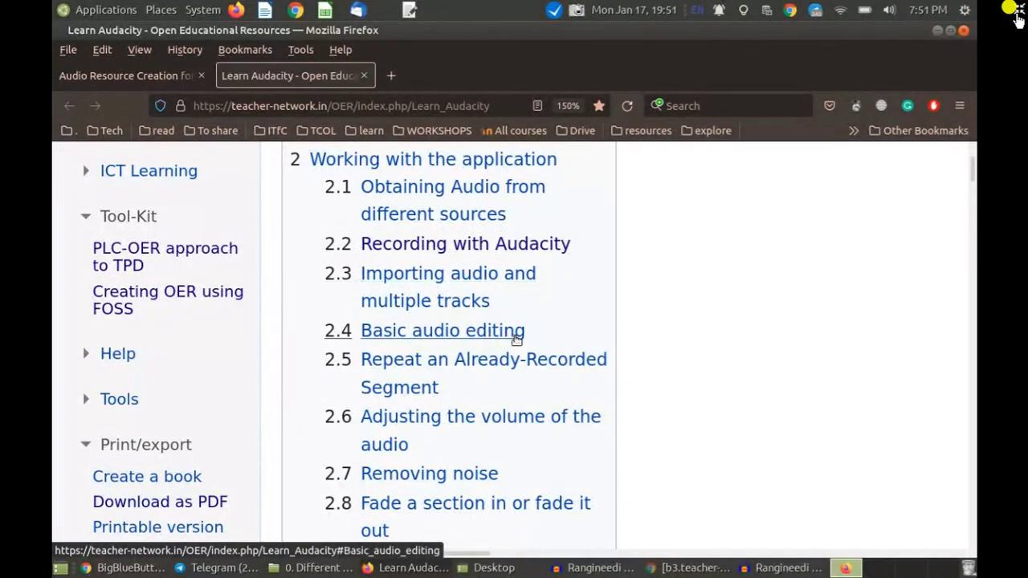
scroll(516, 339, "down", 3)
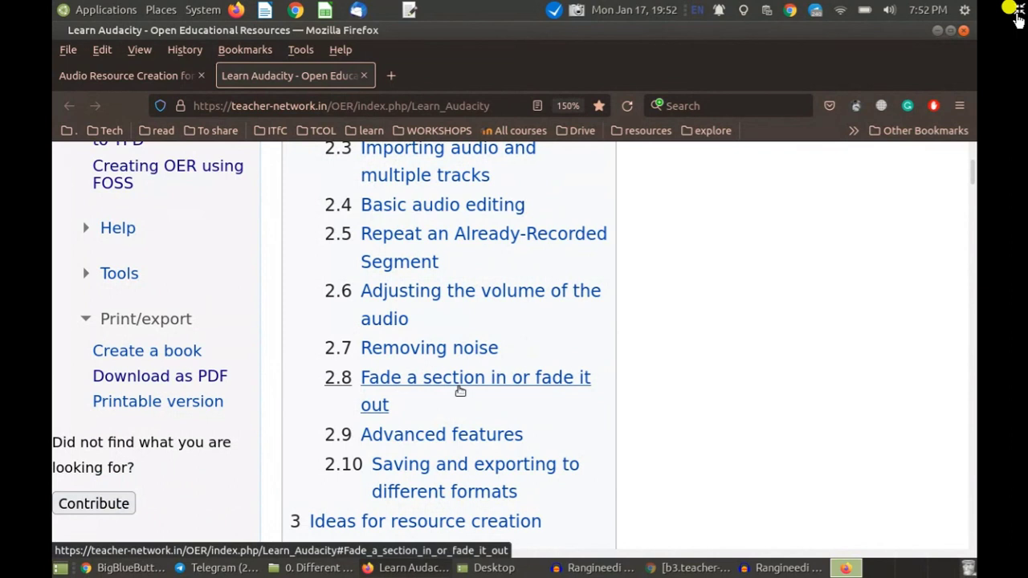
scroll(460, 391, "down", 3)
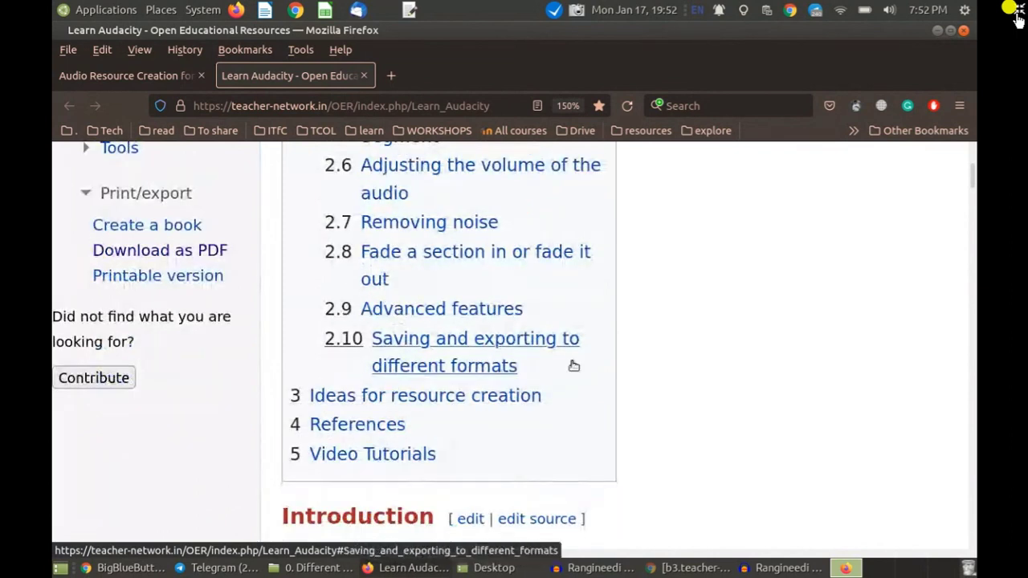
- Open the section on fading audio in or out and examine its illustrations and Selection Tool instructions
left_click(440, 254)
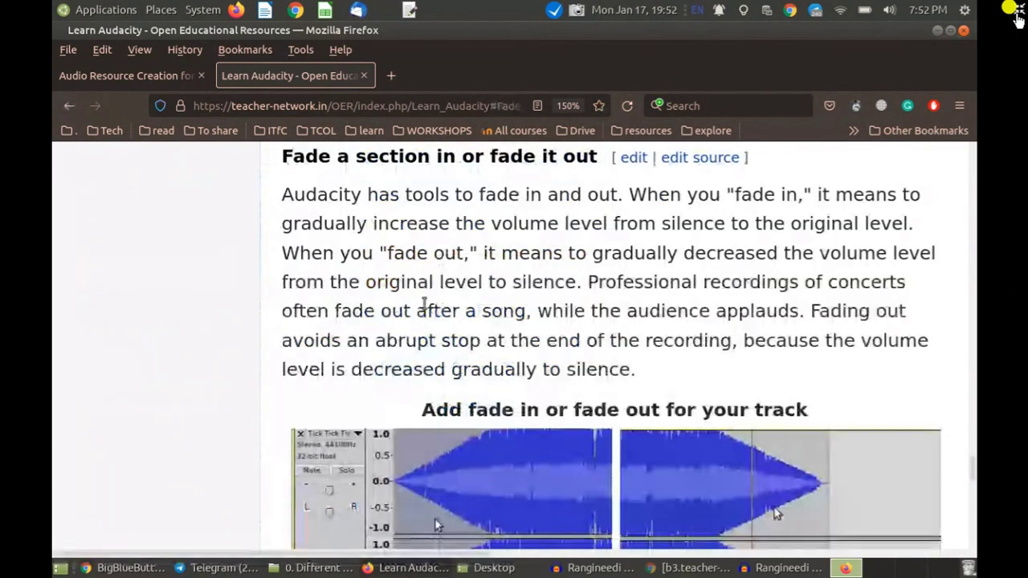
scroll(425, 303, "down", 1)
scroll(423, 304, "down", 8)
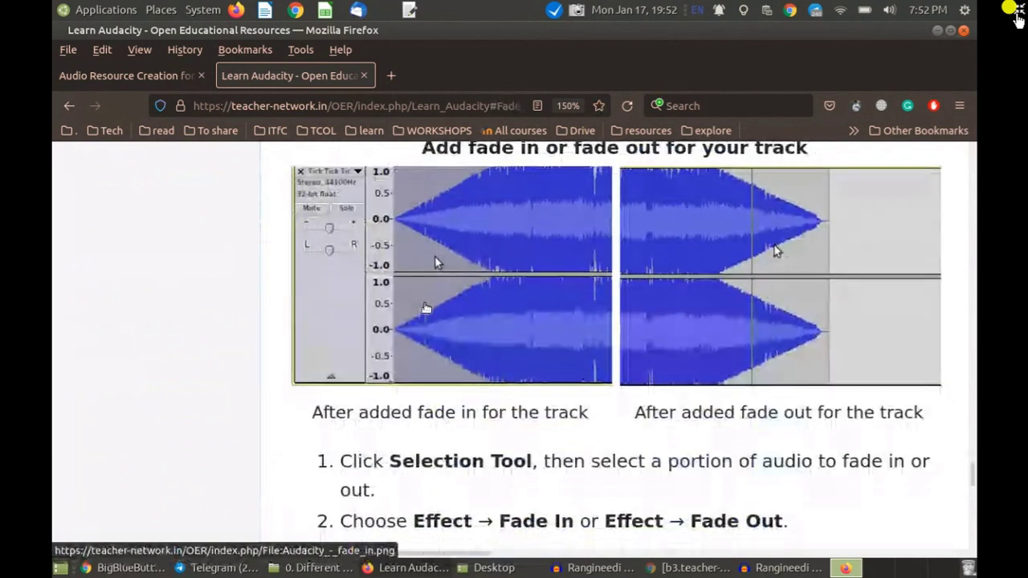
left_click_drag(340, 347, 677, 342)
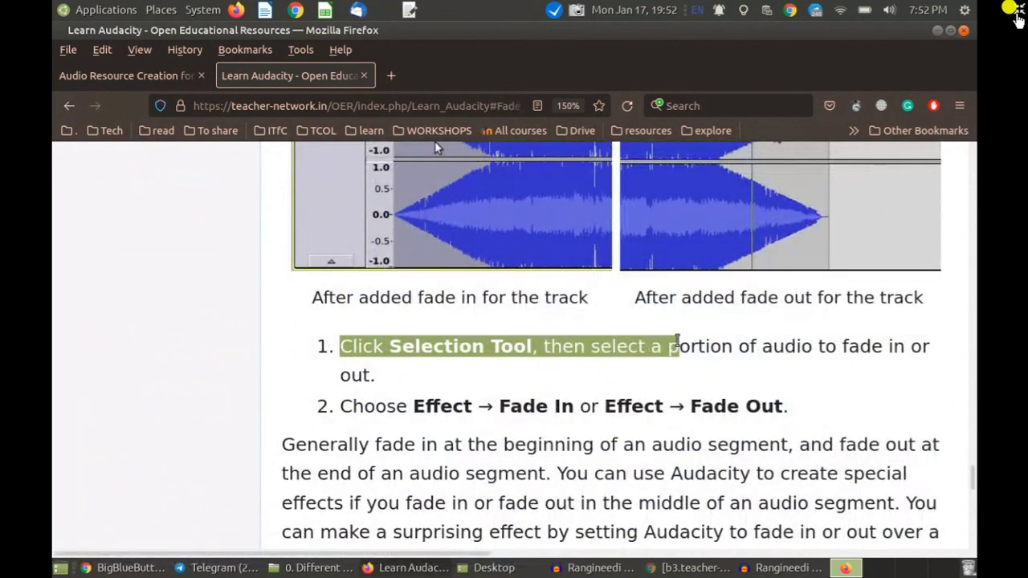
left_click(651, 377)
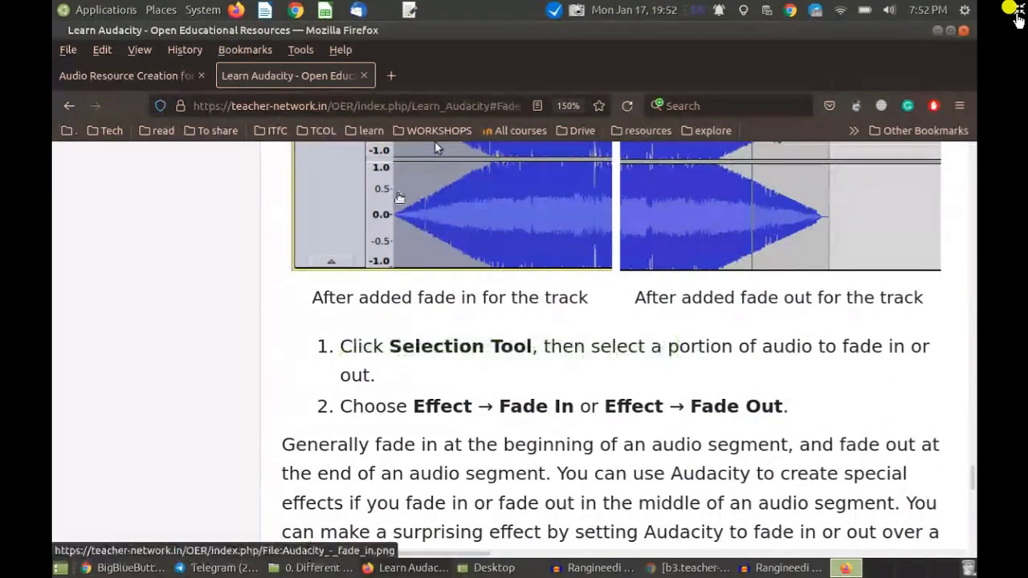